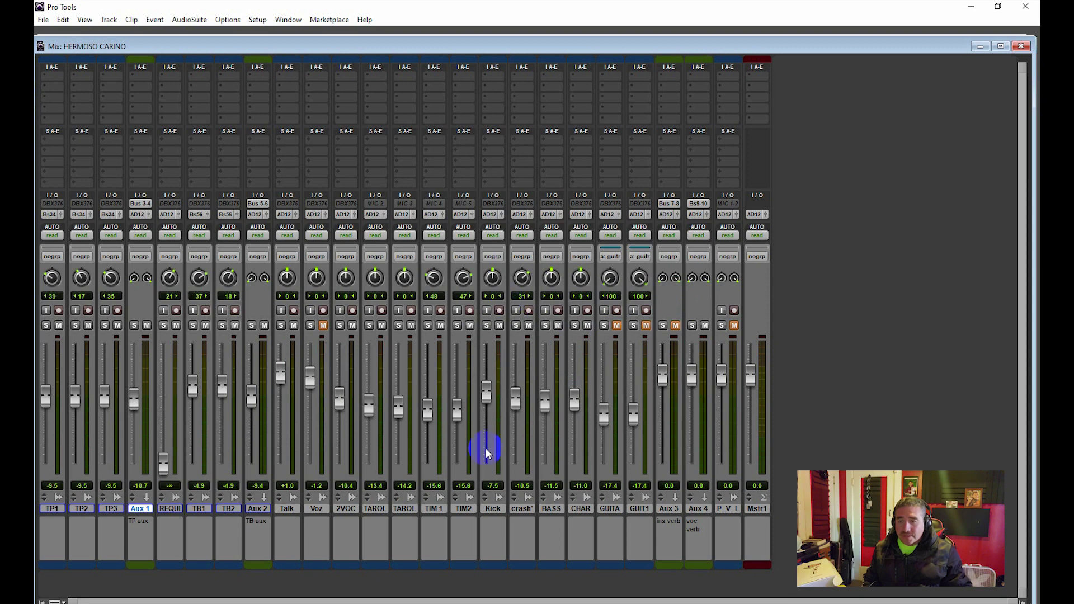
Solo the Kick track in the mixer and select it.
{"action": "left_click", "coordinate": [484, 325]}
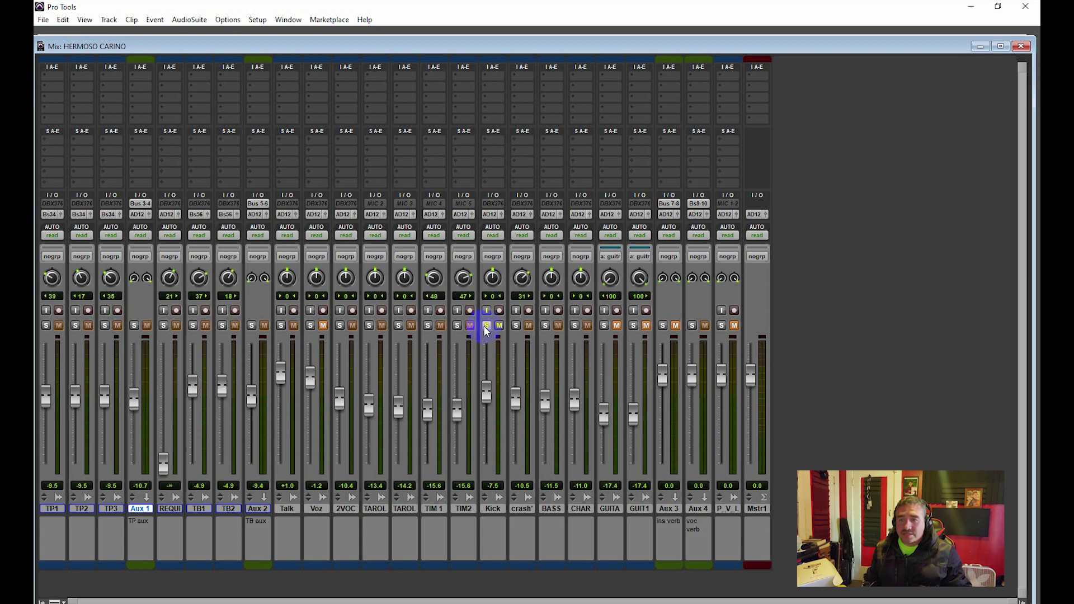
{"action": "left_click", "coordinate": [493, 509]}
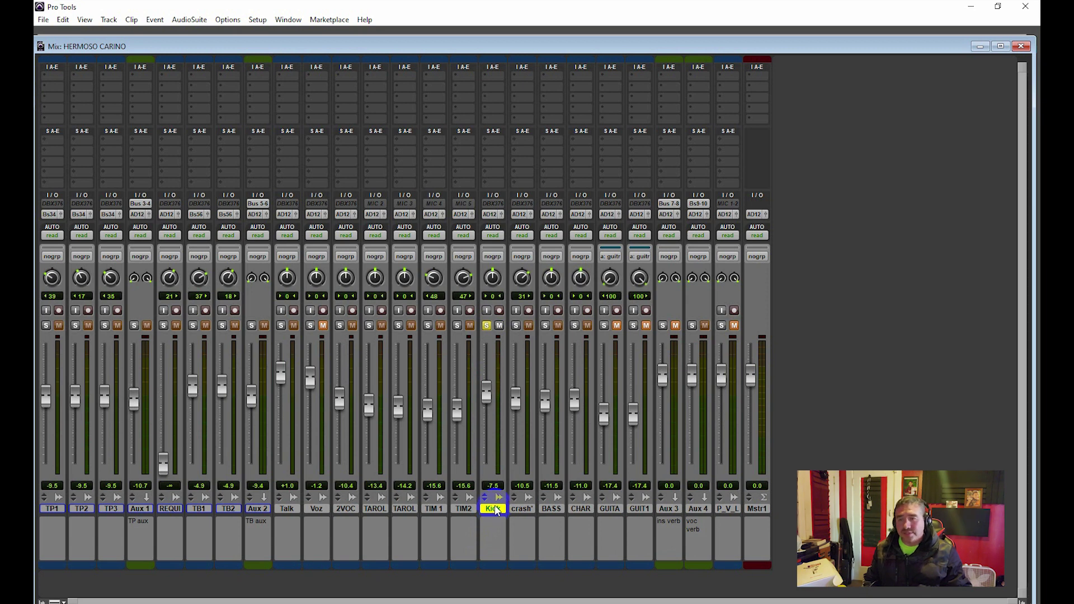
{"action": "left_click", "coordinate": [507, 475]}
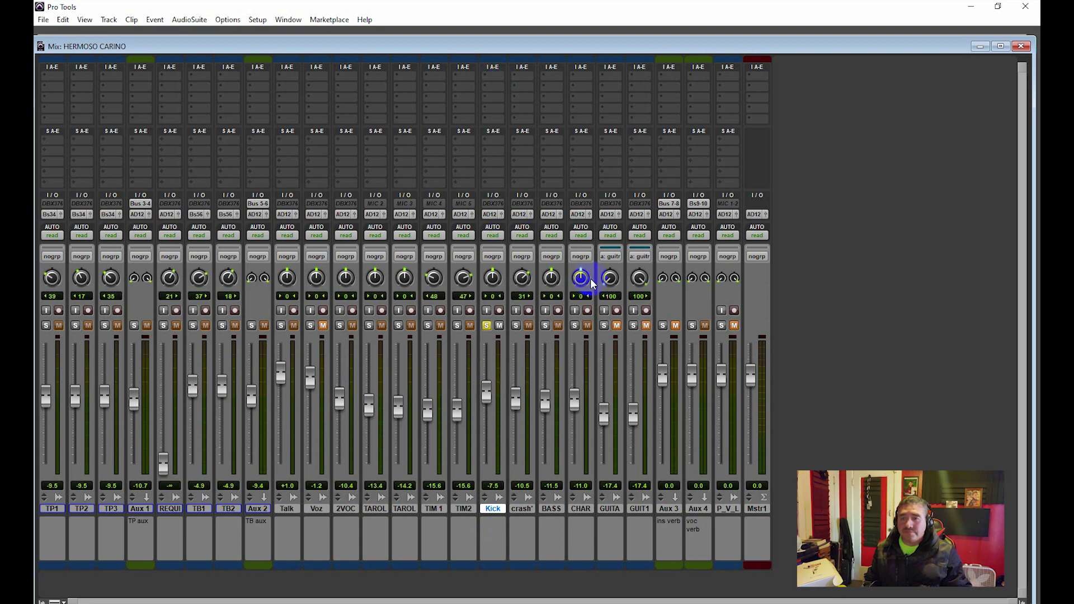
{"action": "left_click", "coordinate": [499, 325]}
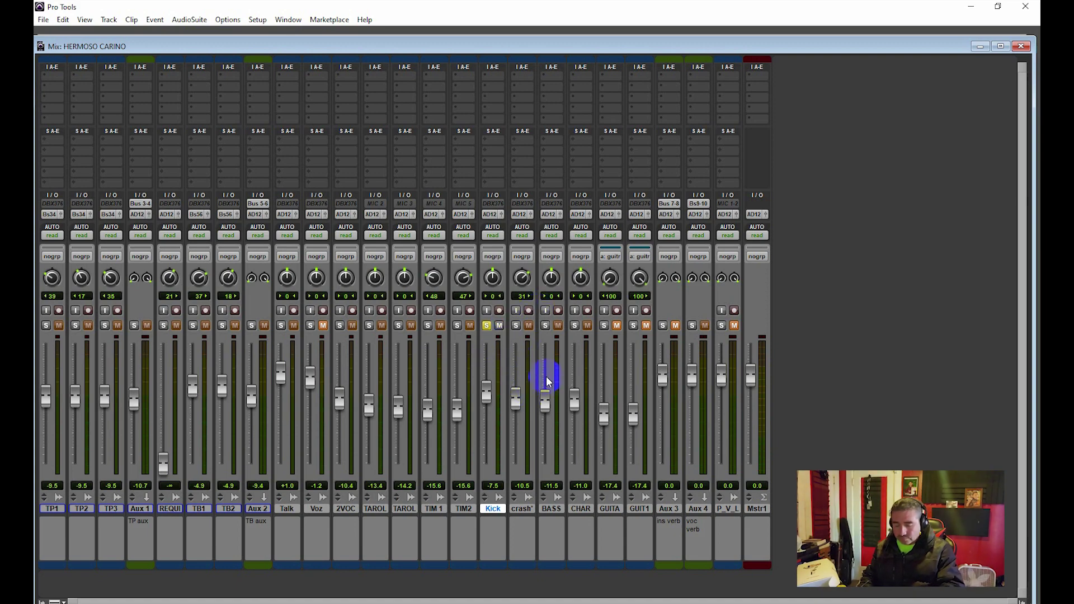
Select the TAROLA UP_06-01 clip in the Edit window and play its range with the Kick soloed.
{"action": "key", "text": "ctrl+="}
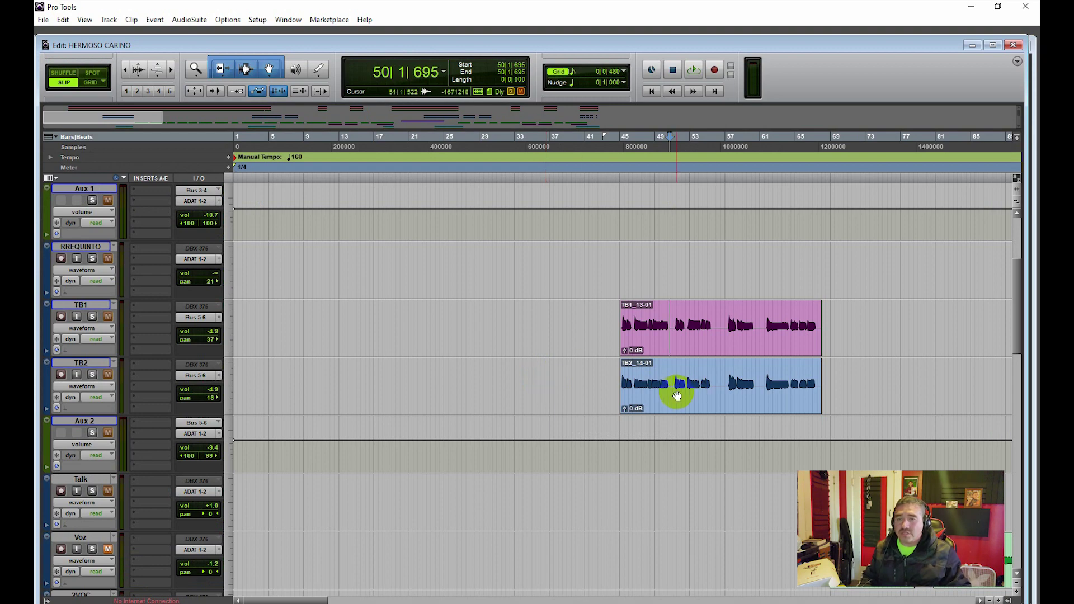
{"action": "scroll", "coordinate": [677, 396], "scroll_direction": "up", "scroll_amount": 5}
{"action": "scroll", "coordinate": [677, 393], "scroll_direction": "down", "scroll_amount": 5}
{"action": "scroll", "coordinate": [678, 393], "scroll_direction": "down", "scroll_amount": 6}
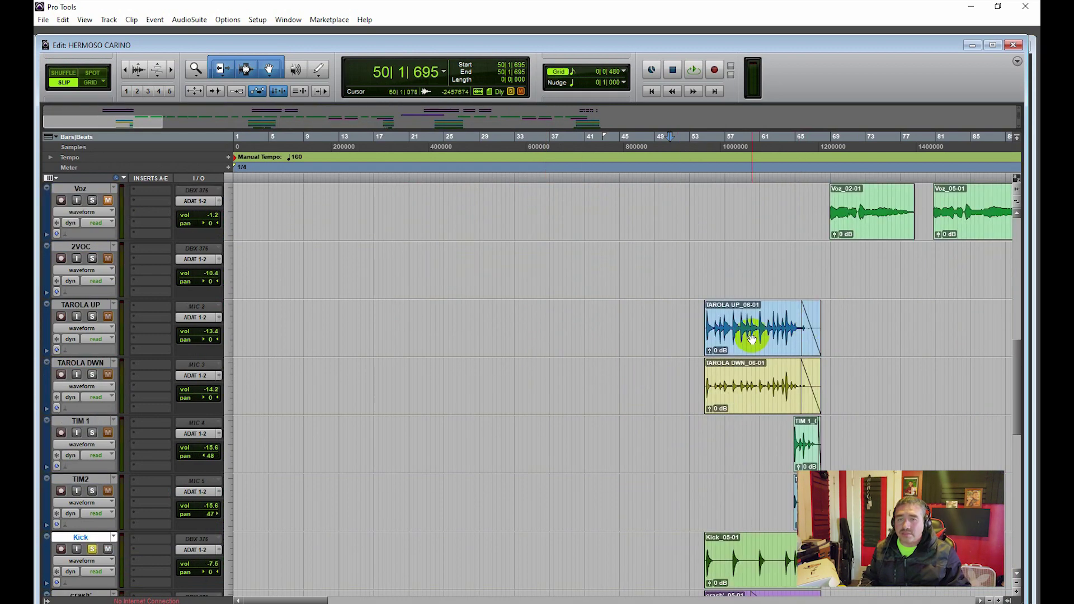
{"action": "left_click", "coordinate": [752, 340]}
{"action": "key", "text": "space"}
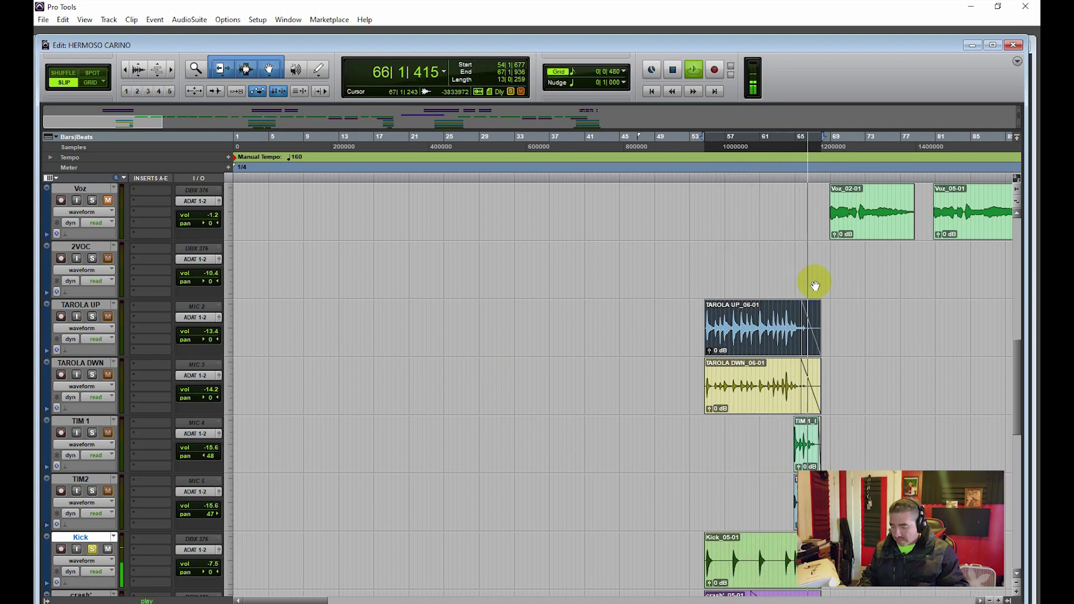
Return to the Mix window, stop playback and put NLS Channel (mono) on the Kick track's first insert.
{"action": "key", "text": "ctrl+equal"}
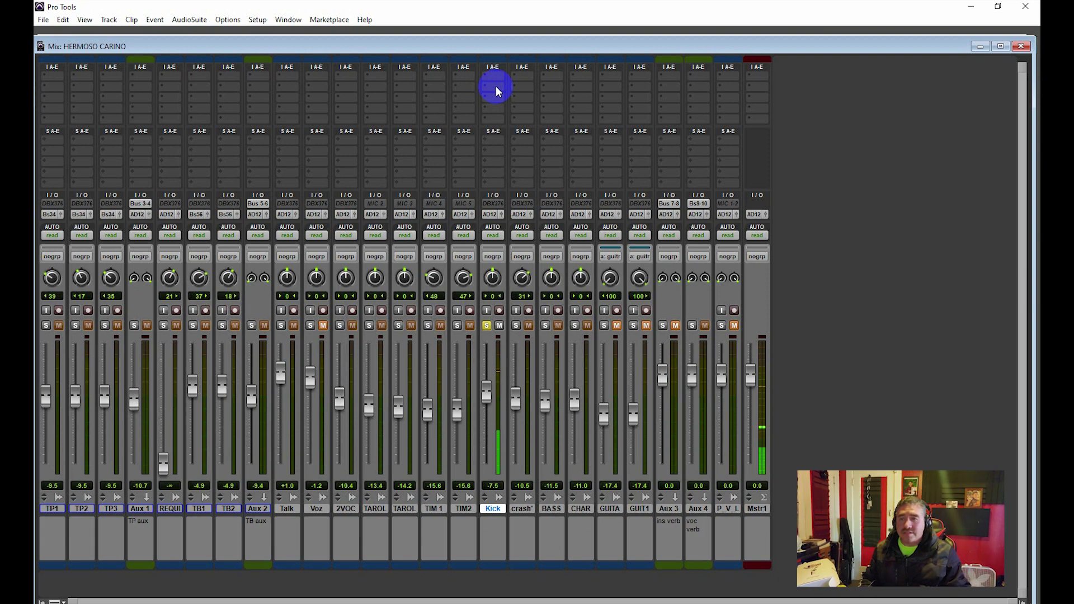
{"action": "key", "text": "space"}
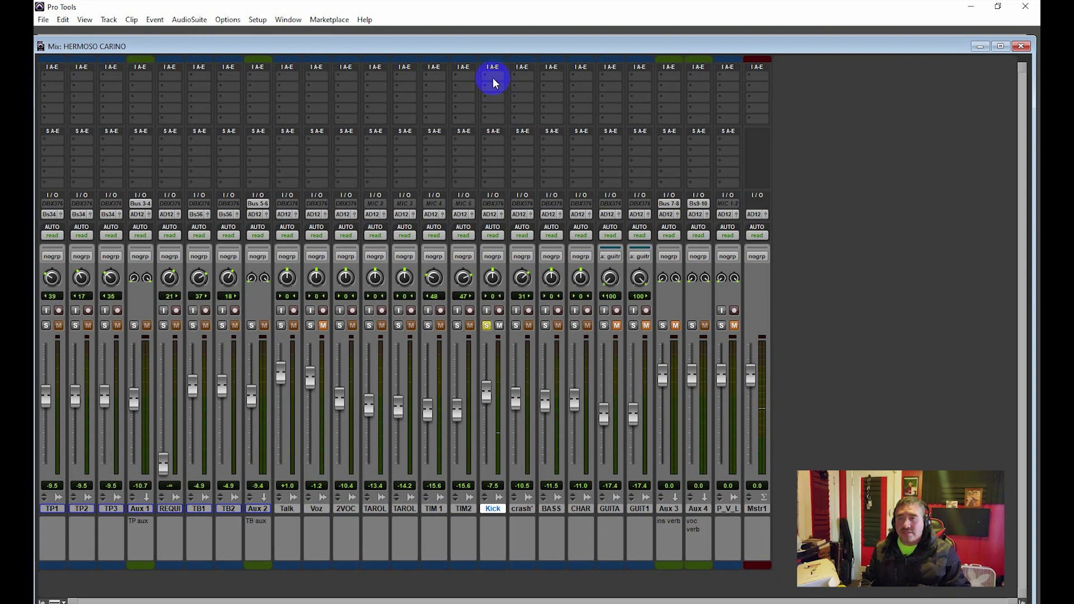
{"action": "left_click", "coordinate": [492, 77]}
{"action": "mouse_move", "coordinate": [535, 99]}
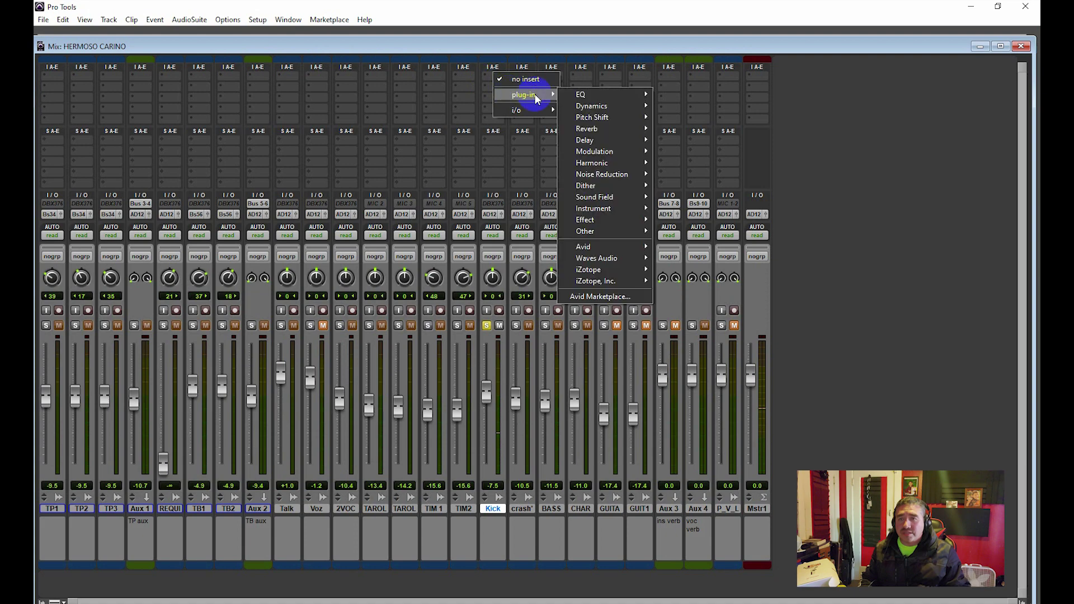
{"action": "mouse_move", "coordinate": [595, 163]}
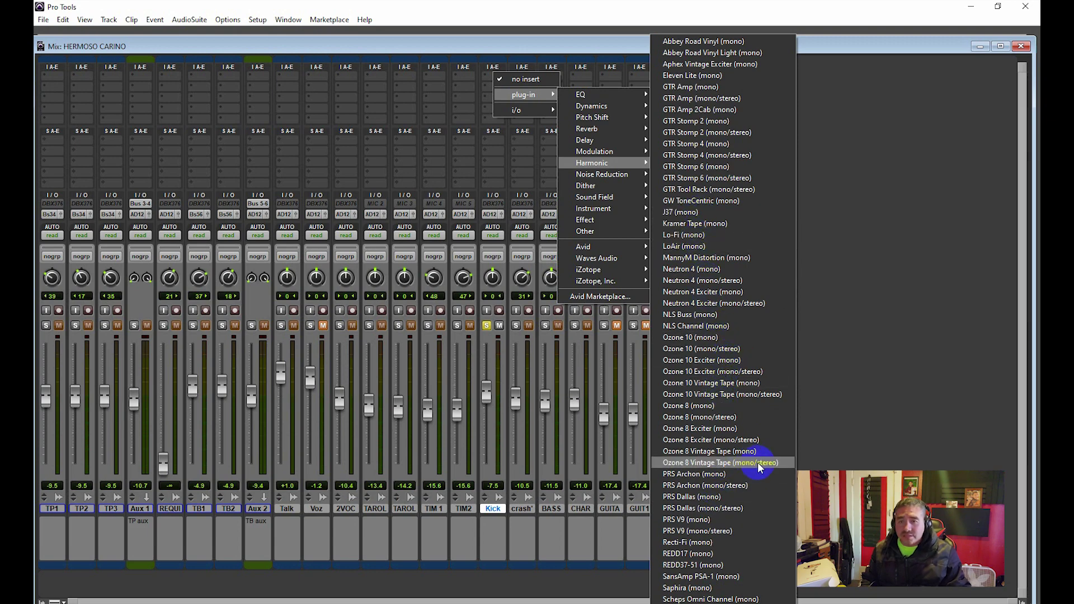
{"action": "left_click", "coordinate": [685, 330]}
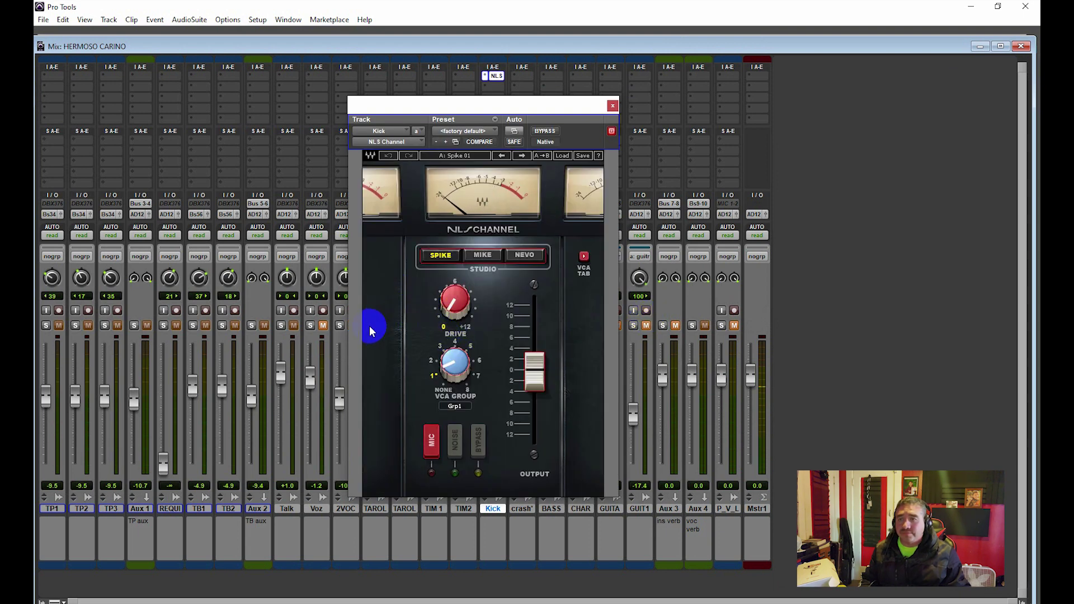
Set the NLS Channel studio model to MIKE with Drive slightly above 6, and close the plug-in.
{"action": "left_click_drag", "start_coordinate": [441, 309], "coordinate": [382, 238]}
{"action": "left_click", "coordinate": [478, 257]}
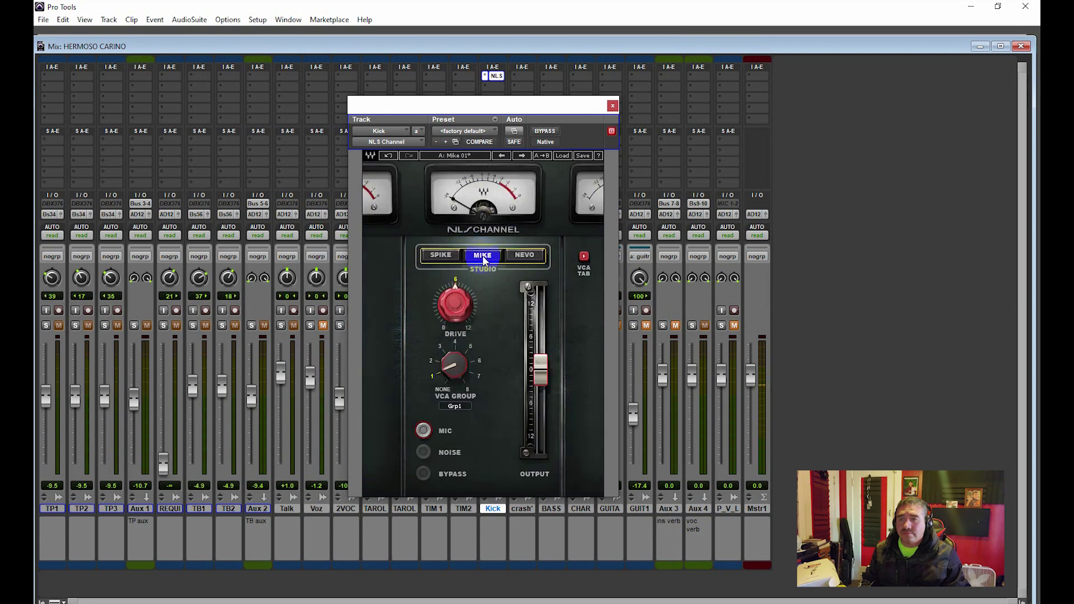
{"action": "left_click", "coordinate": [520, 258]}
{"action": "left_click_drag", "start_coordinate": [471, 284], "coordinate": [471, 283]}
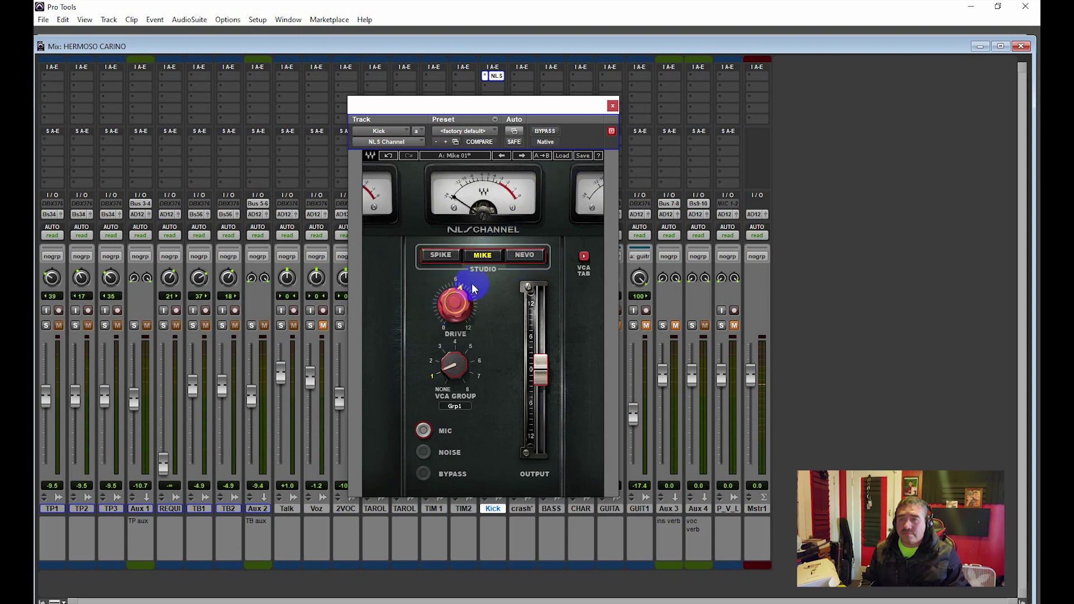
{"action": "left_click", "coordinate": [613, 106]}
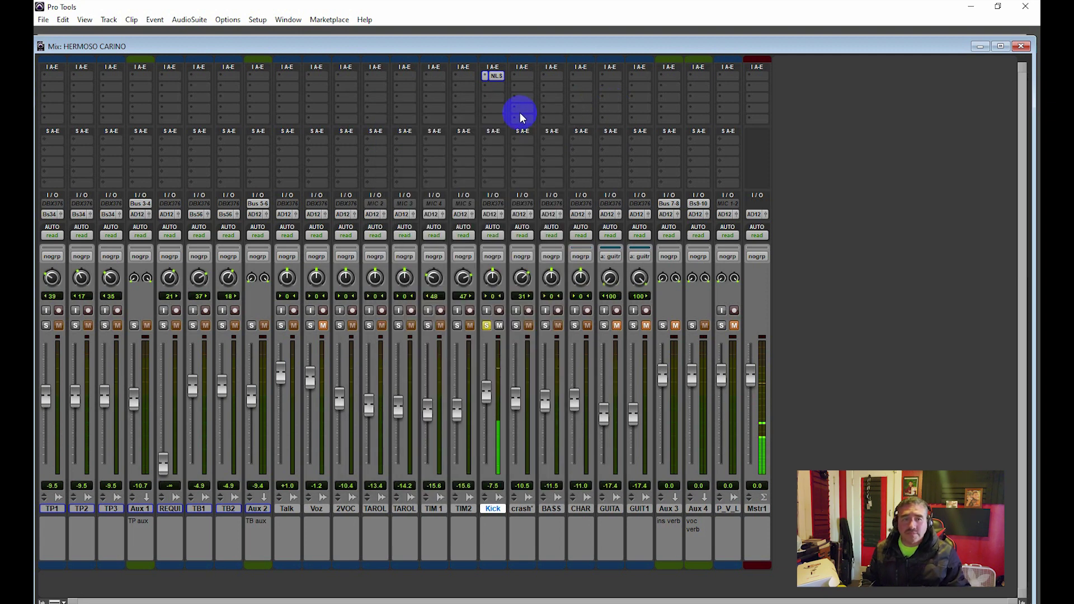
Put Neutron 4 Equalizer (mono) on the Kick track's second insert and move its window to fit the view.
{"action": "left_click", "coordinate": [495, 89]}
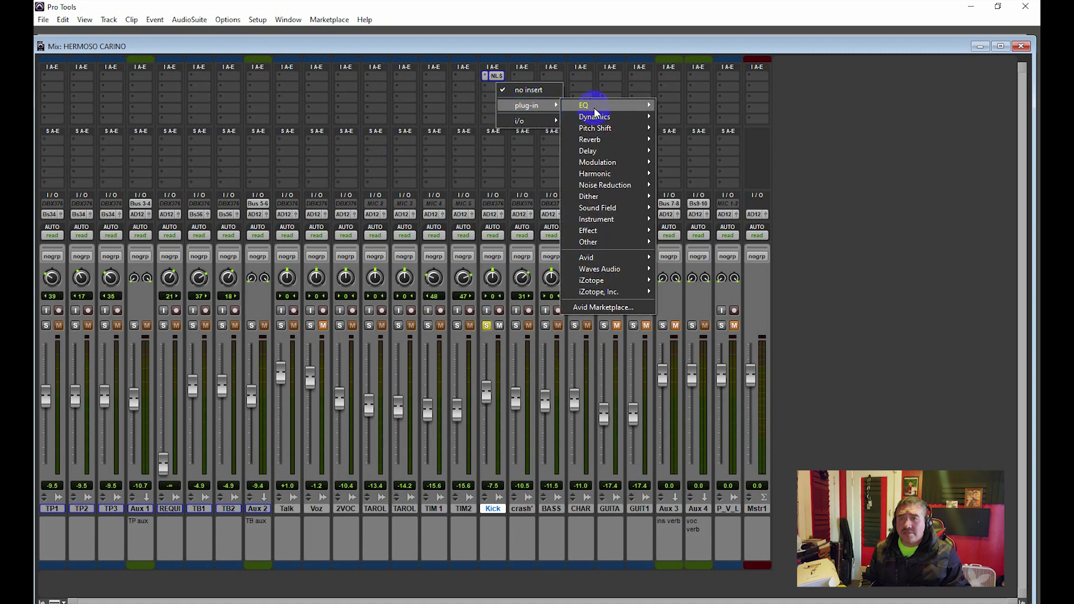
{"action": "mouse_move", "coordinate": [595, 110]}
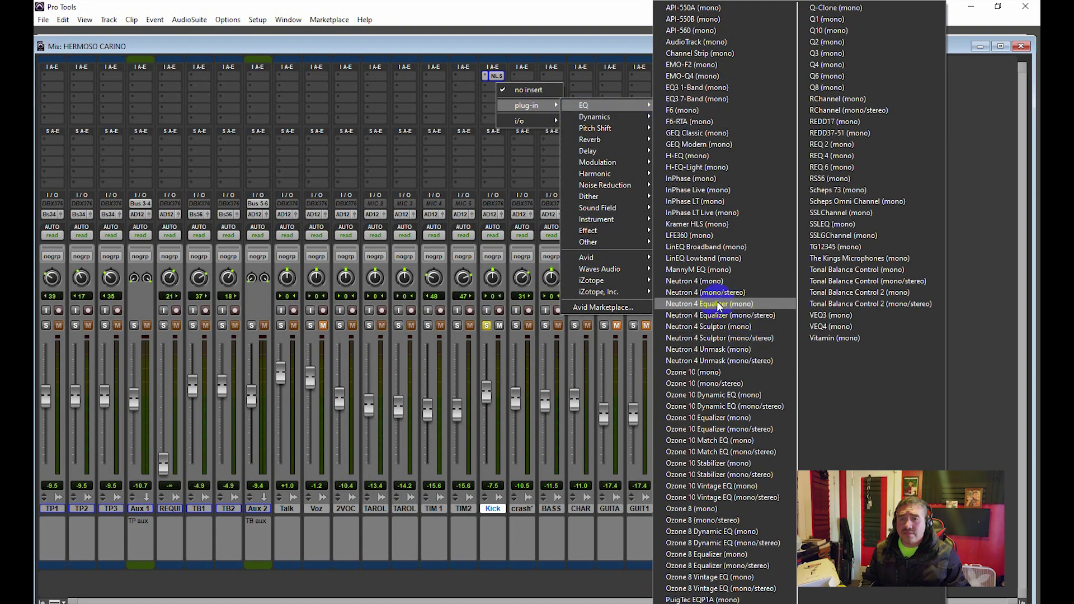
{"action": "left_click", "coordinate": [706, 305]}
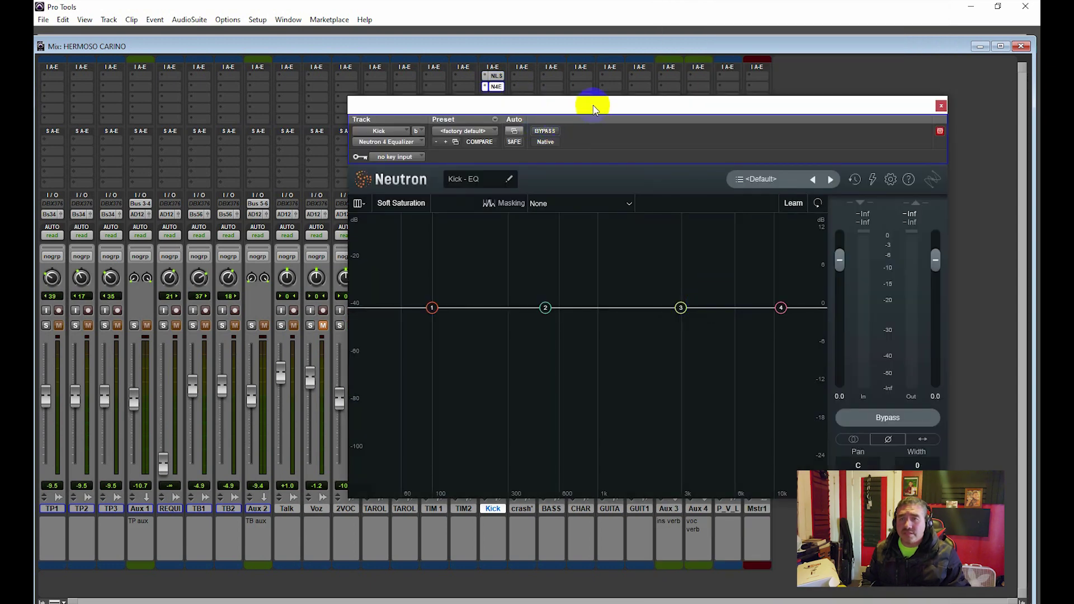
{"action": "left_click_drag", "start_coordinate": [593, 108], "coordinate": [428, 111]}
{"action": "left_click", "coordinate": [464, 291]}
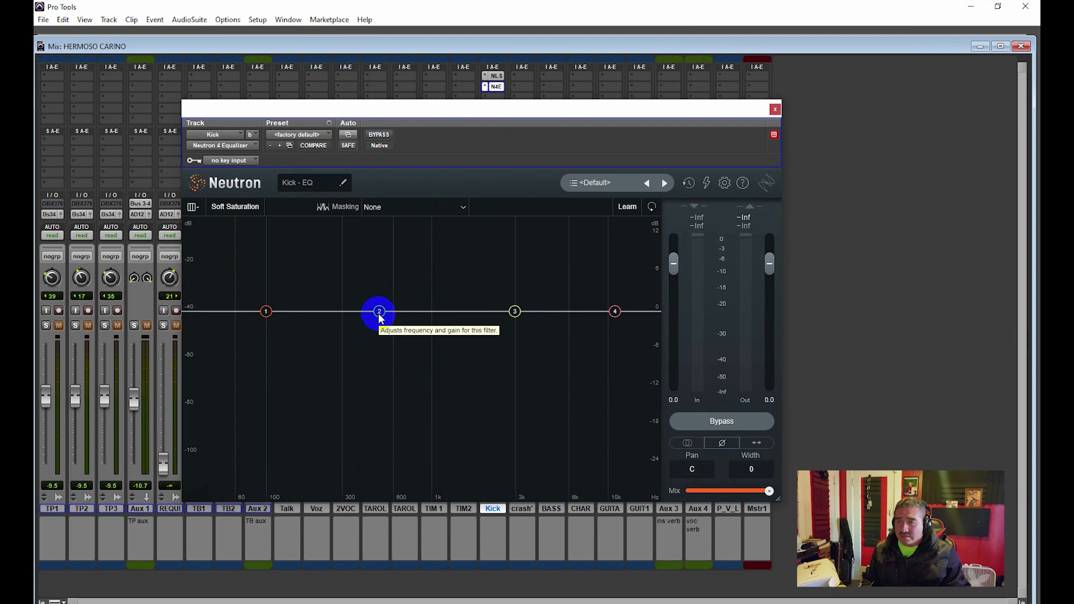
During playback, cut EQ band 2 to -9.3 dB at about 555 Hz and boost band 3 by 3.6 dB at about 7946 Hz.
{"action": "key", "text": "space"}
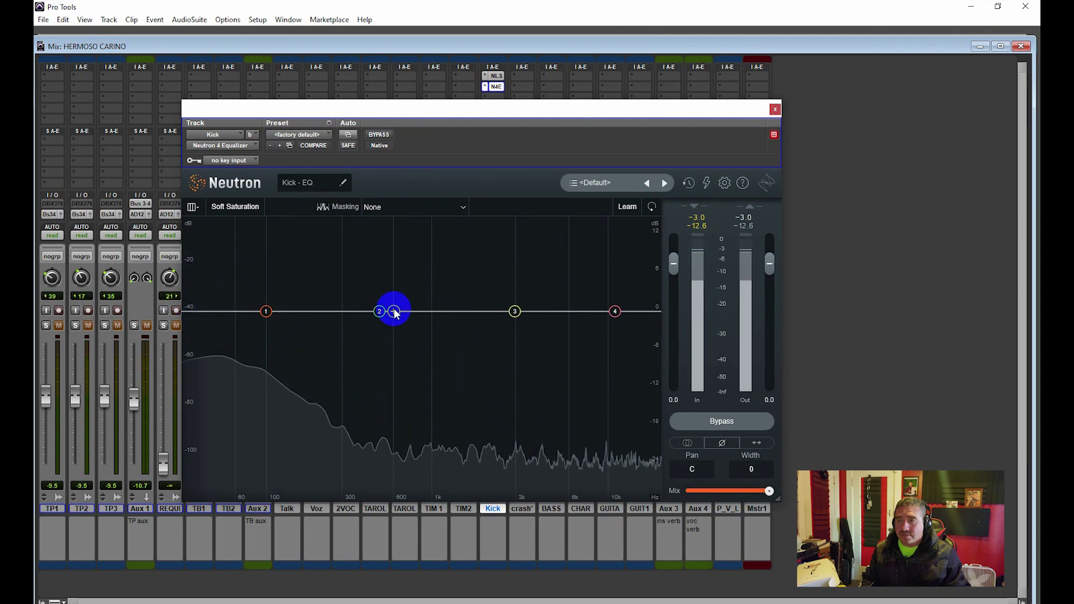
{"action": "left_click_drag", "start_coordinate": [382, 317], "coordinate": [382, 328]}
{"action": "left_click_drag", "start_coordinate": [378, 344], "coordinate": [411, 372]}
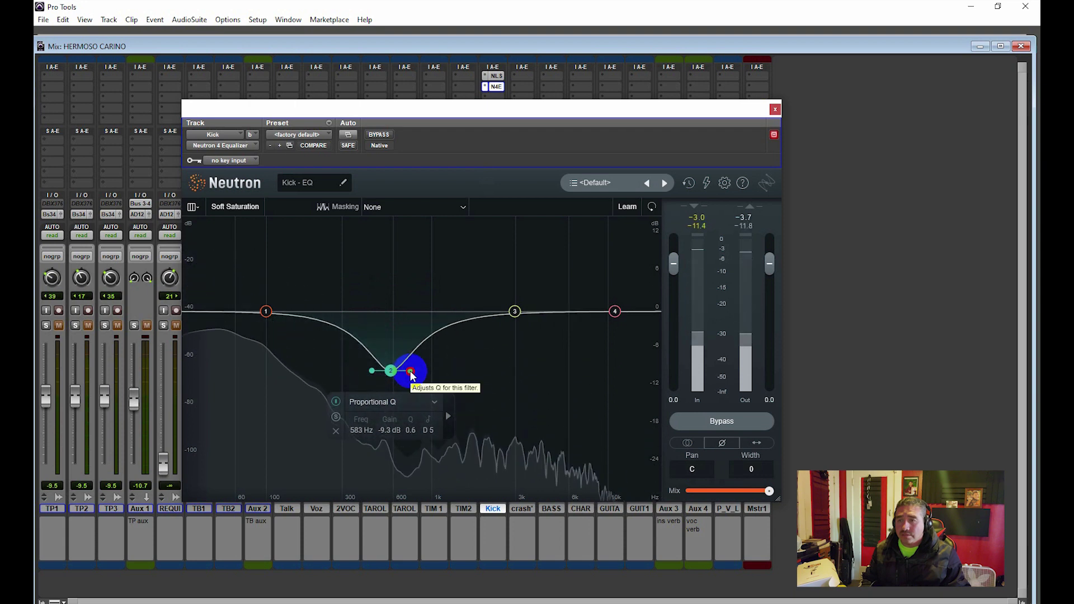
{"action": "left_click_drag", "start_coordinate": [391, 372], "coordinate": [386, 375]}
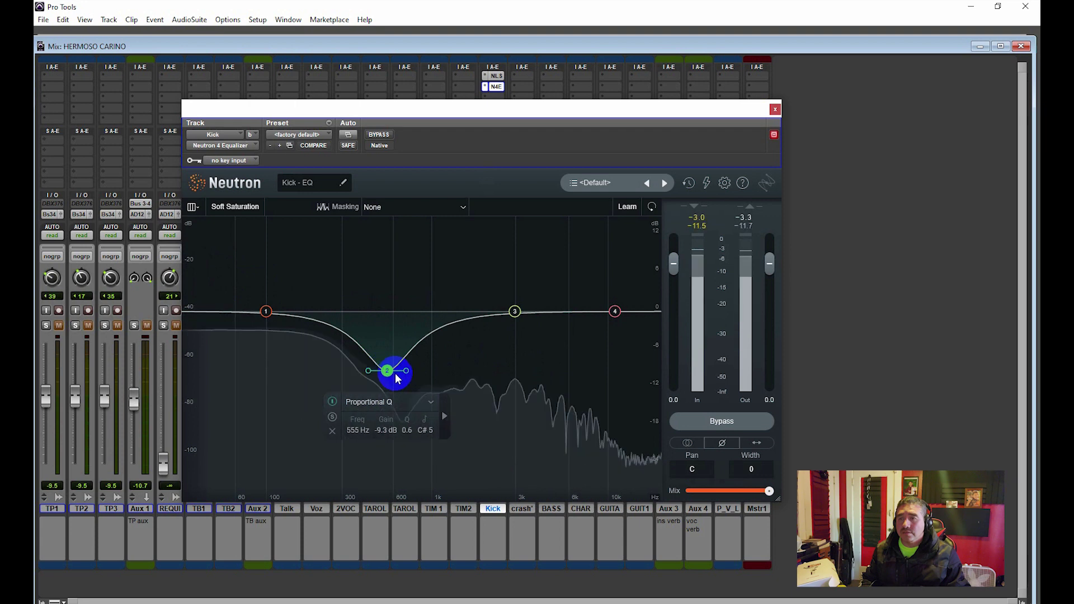
{"action": "left_click_drag", "start_coordinate": [515, 312], "coordinate": [591, 289]}
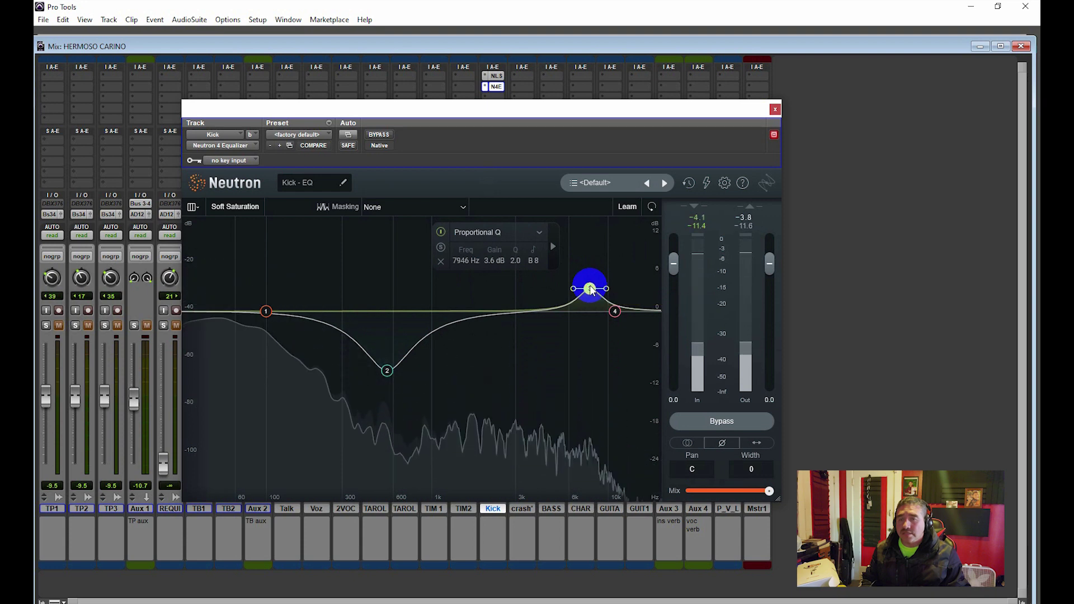
Add a Flat Highpass filter at about 38 Hz with a 12 dB/oct slope to the Kick EQ and close the equalizer.
{"action": "left_click", "coordinate": [189, 311]}
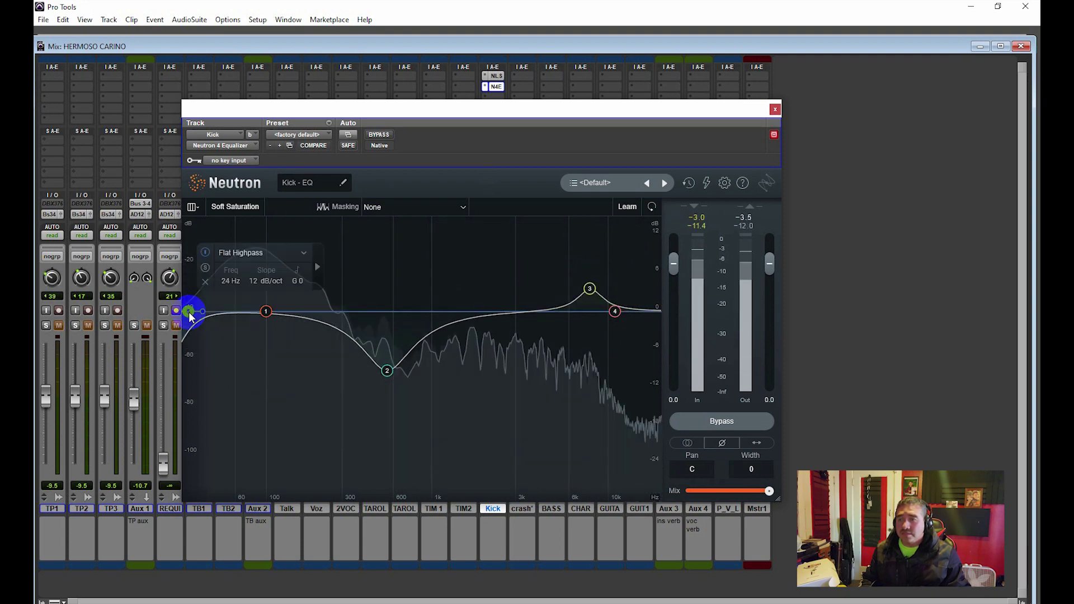
{"action": "left_click_drag", "start_coordinate": [199, 315], "coordinate": [216, 313]}
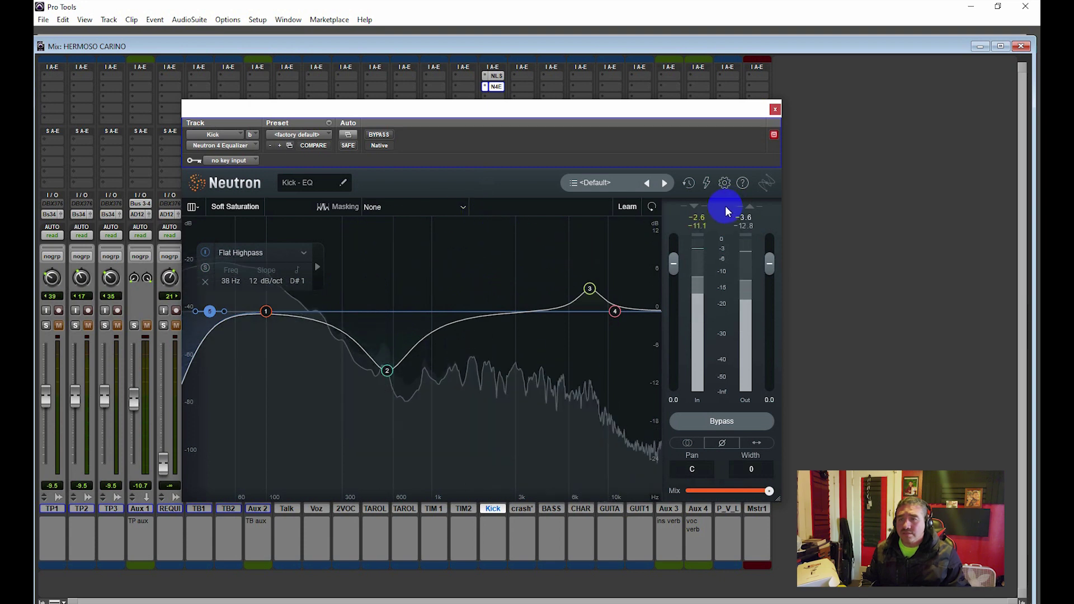
{"action": "left_click", "coordinate": [775, 109]}
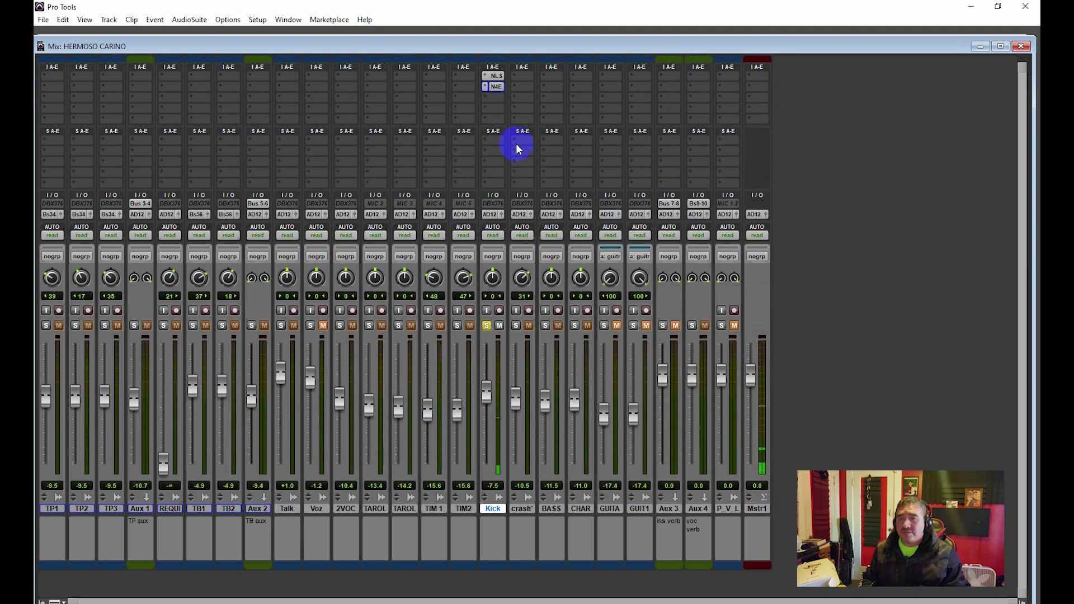
Compare the kick with the Neutron 4 Equalizer bypassed and active, leaving it active, and close the plug-in.
{"action": "left_click", "coordinate": [498, 88]}
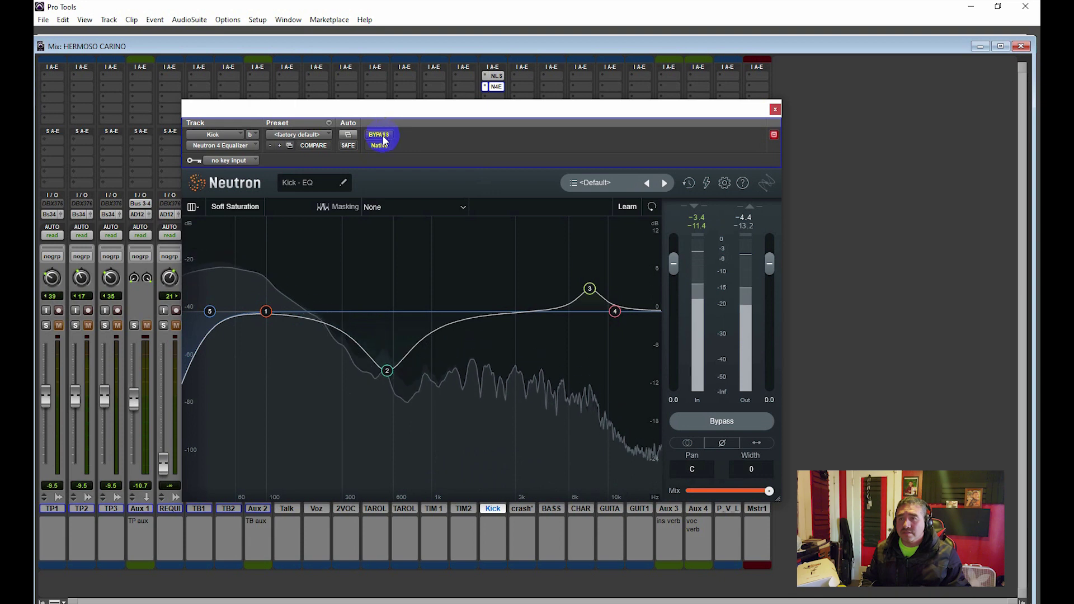
{"action": "left_click", "coordinate": [379, 135]}
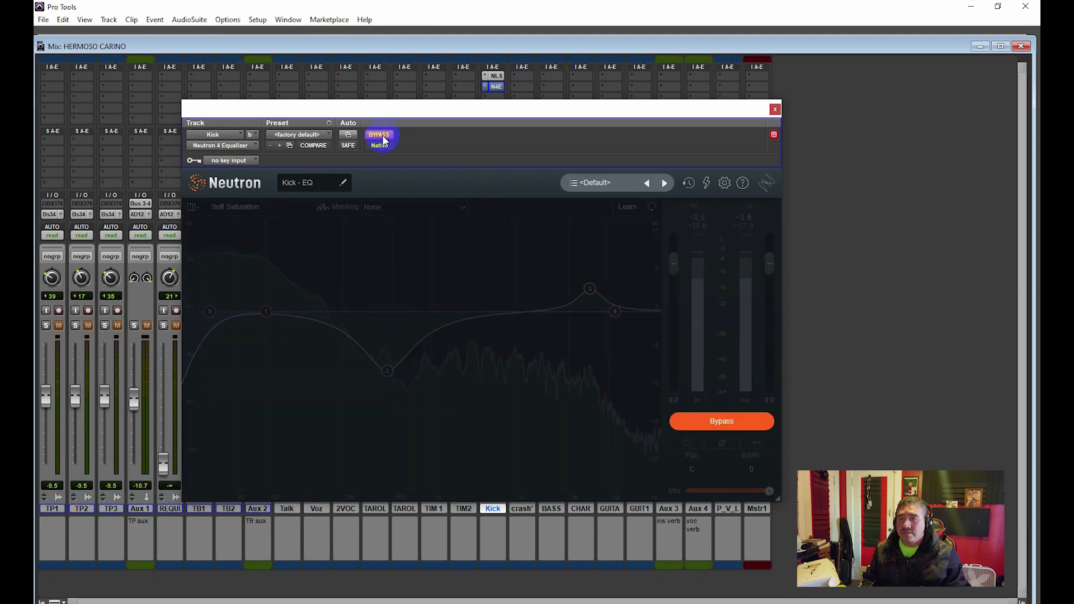
{"action": "left_click", "coordinate": [380, 134]}
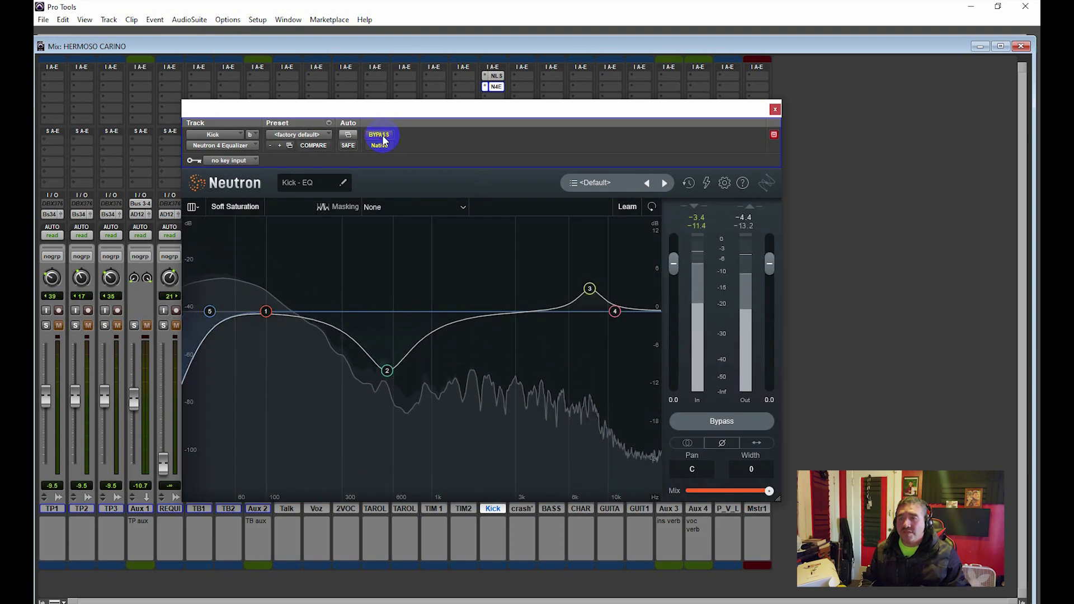
{"action": "left_click", "coordinate": [774, 109]}
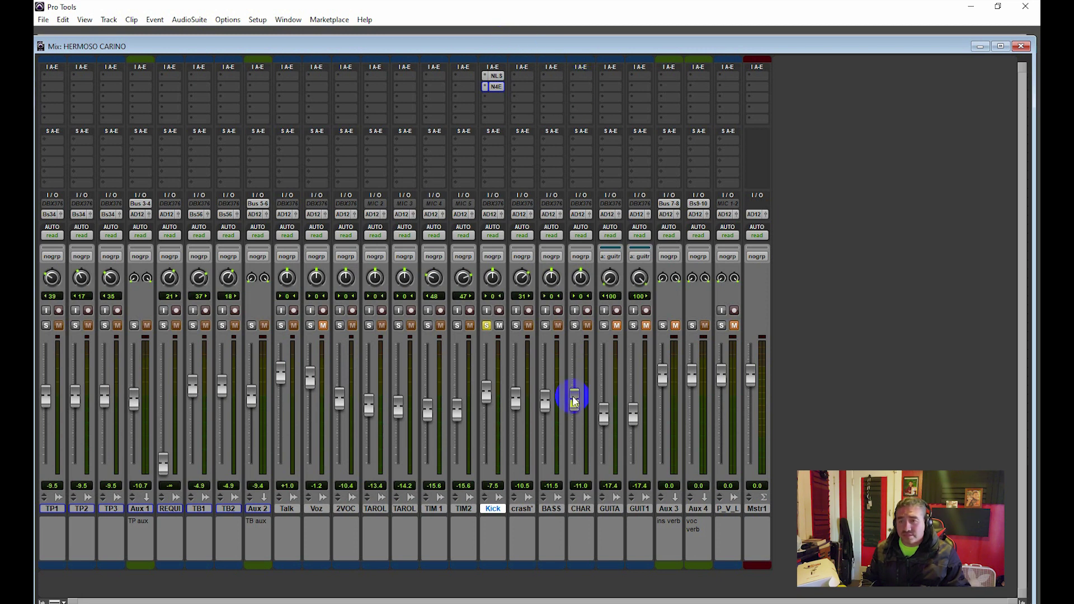
Put the SSLComp (mono) compressor on the Kick track's third insert.
{"action": "left_click", "coordinate": [494, 99]}
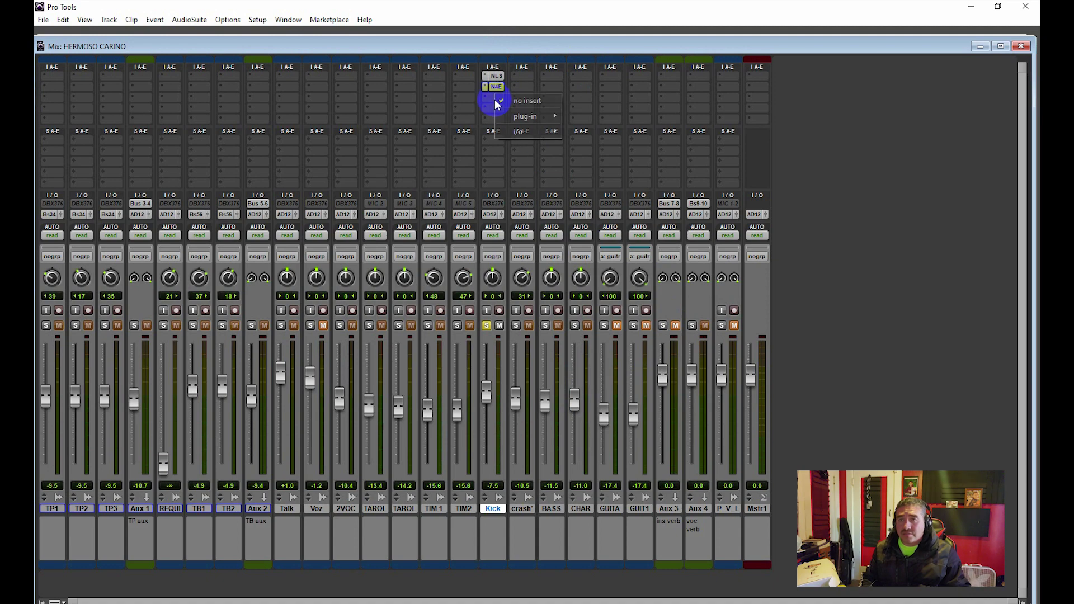
{"action": "mouse_move", "coordinate": [531, 116]}
{"action": "mouse_move", "coordinate": [609, 126]}
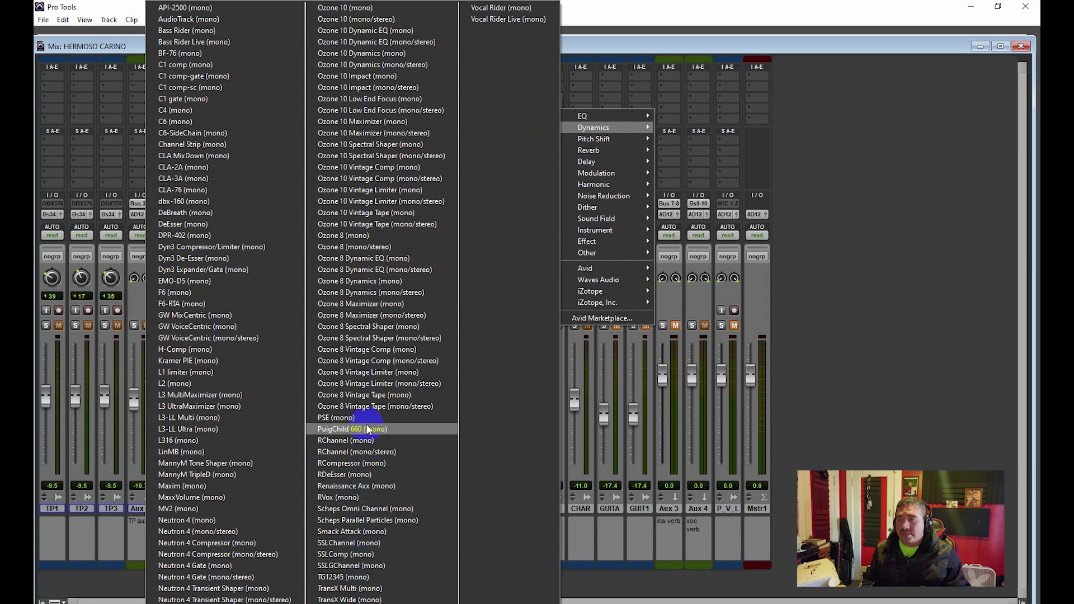
{"action": "left_click", "coordinate": [345, 554]}
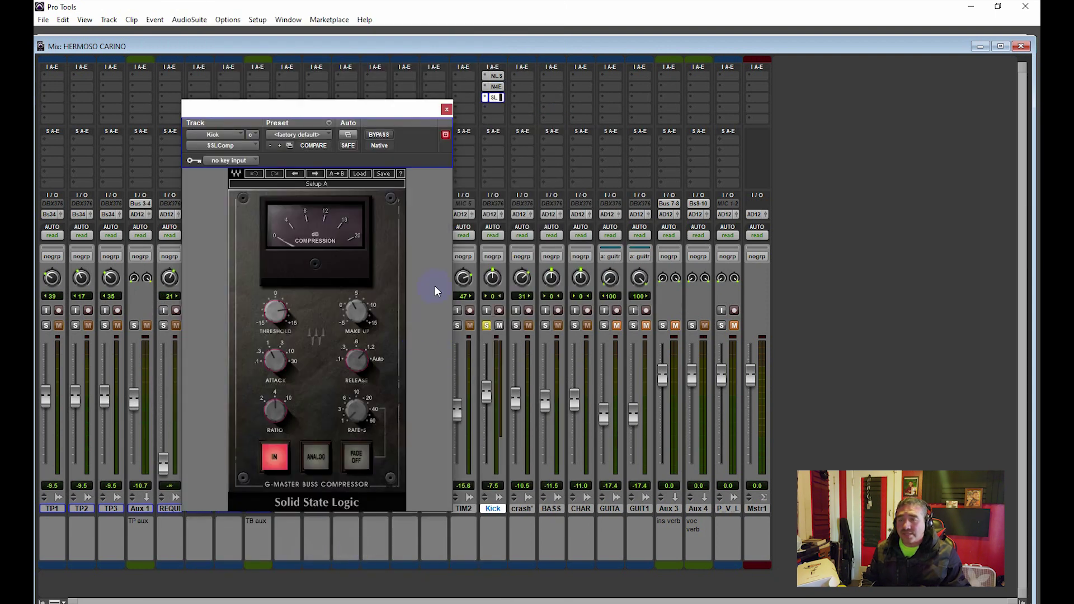
Compare the kick with the SSLComp compressor bypassed and active, leaving it active.
{"action": "left_click", "coordinate": [380, 137]}
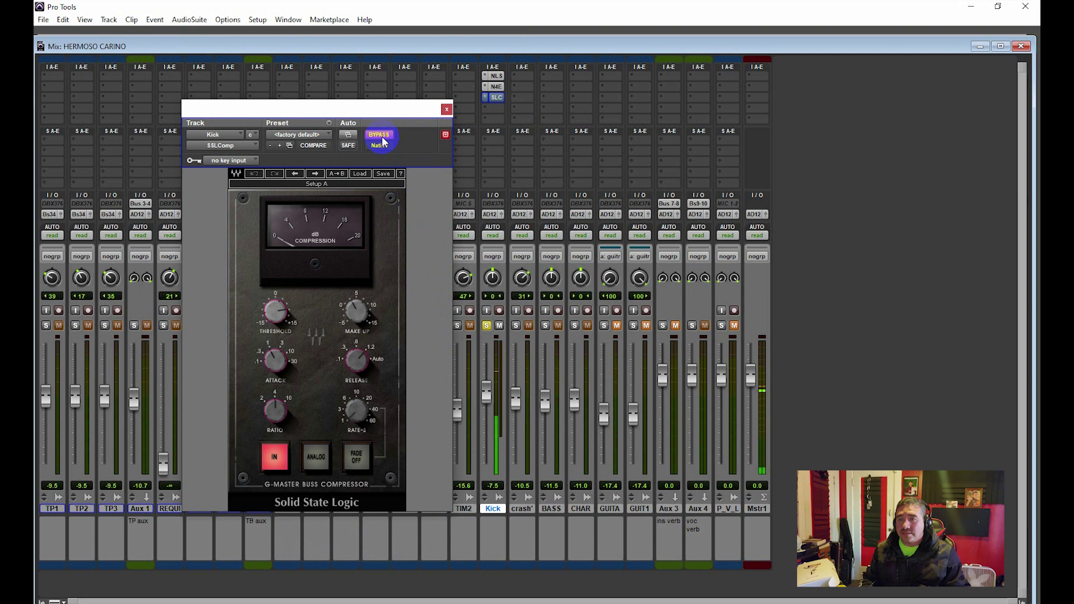
{"action": "left_click", "coordinate": [381, 138]}
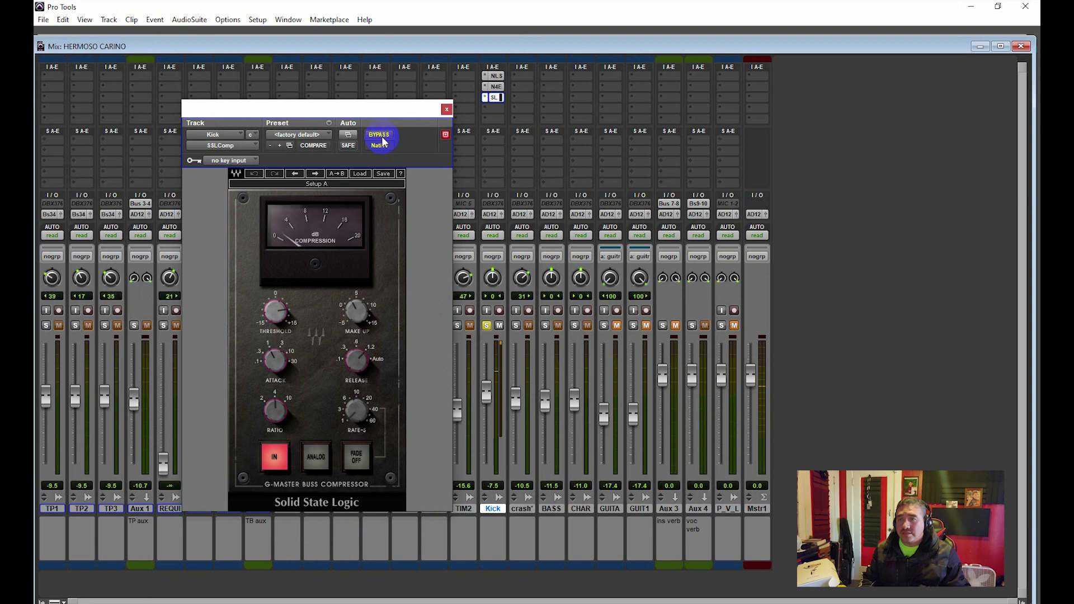
Lower the threshold on the Kick's SSLComp, set its release to .3 s, turn on Analog, and close the compressor.
{"action": "mouse_move", "coordinate": [276, 305]}
{"action": "left_mouse_down"}
{"action": "mouse_move", "coordinate": [264, 340]}
{"action": "mouse_move", "coordinate": [271, 311]}
{"action": "left_mouse_up"}
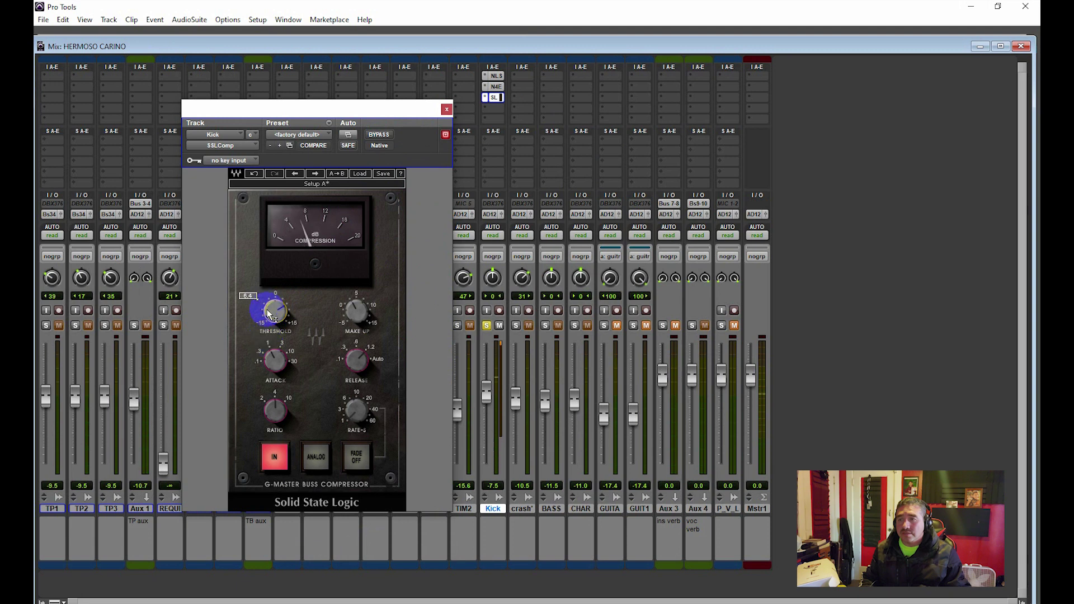
{"action": "left_click", "coordinate": [355, 361]}
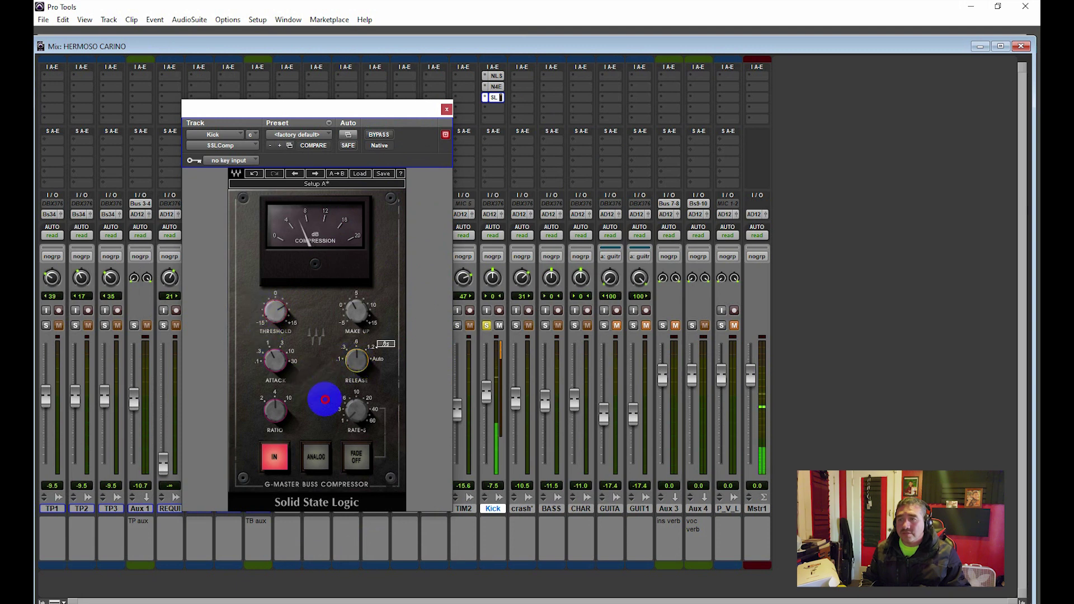
{"action": "left_click_drag", "start_coordinate": [355, 359], "coordinate": [351, 364]}
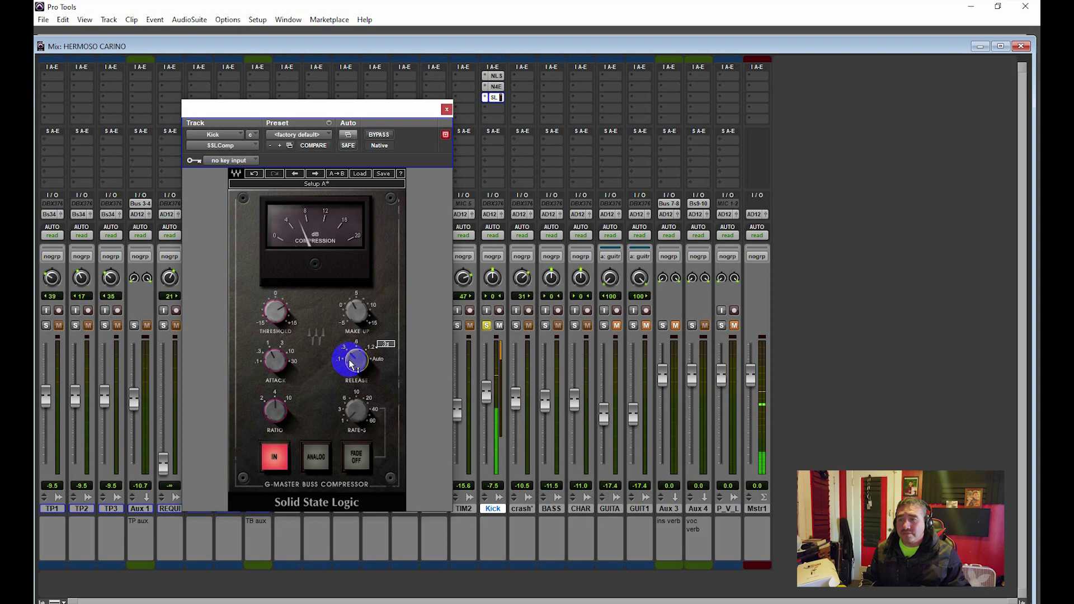
{"action": "left_click", "coordinate": [316, 457]}
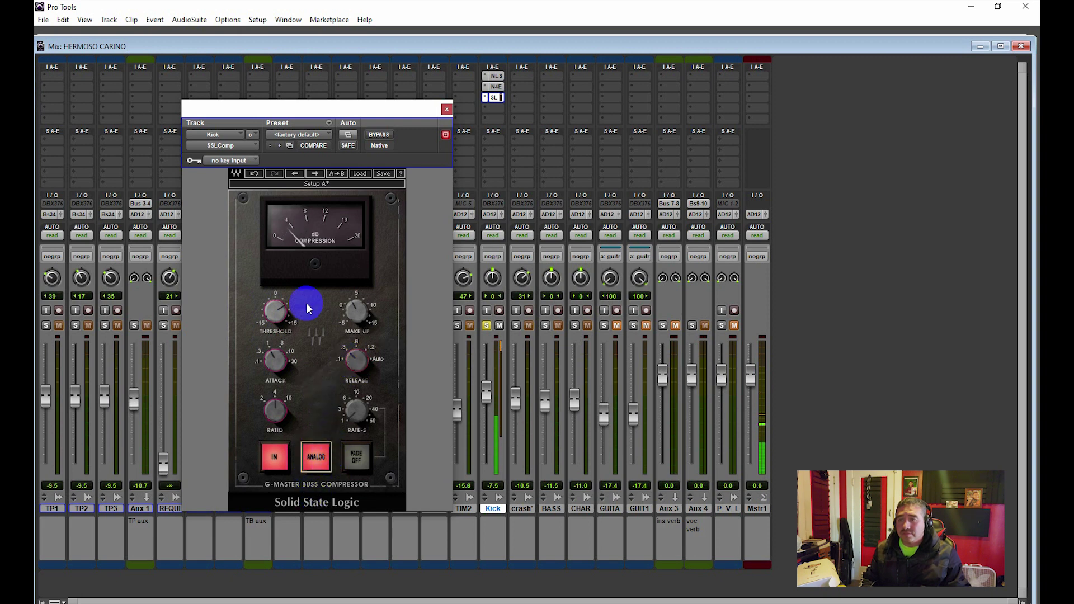
{"action": "left_click", "coordinate": [446, 110]}
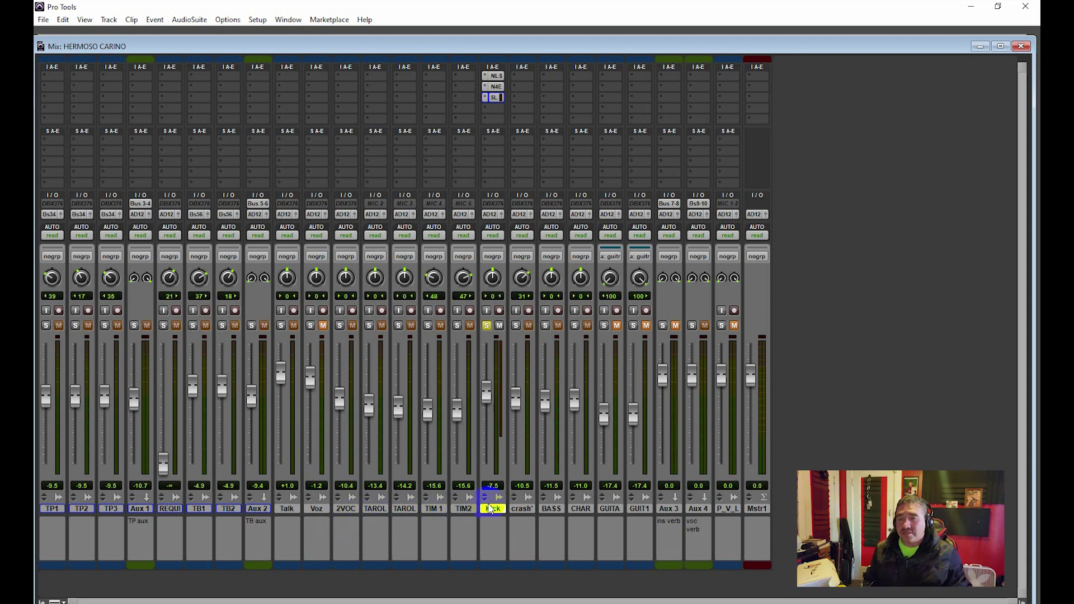
Solo the TAROLA UP track along with the Kick and put the NLS Channel (mono) plug-in on its first insert.
{"action": "mouse_move", "coordinate": [492, 509]}
{"action": "left_mouse_down"}
{"action": "mouse_move", "coordinate": [446, 528]}
{"action": "mouse_move", "coordinate": [397, 522]}
{"action": "left_mouse_up"}
{"action": "left_click", "coordinate": [375, 509]}
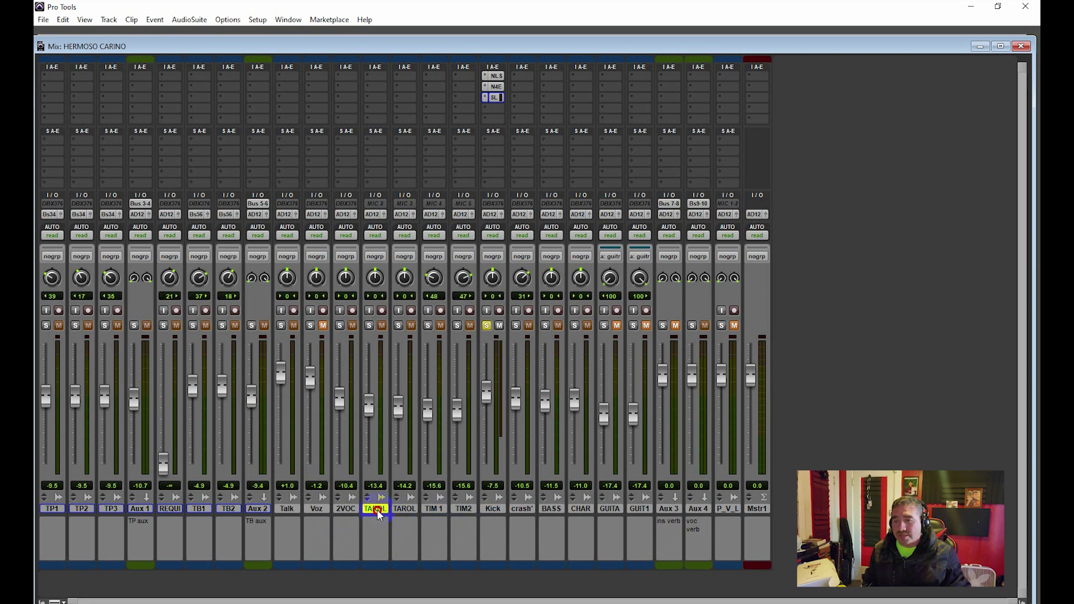
{"action": "left_click", "coordinate": [369, 325]}
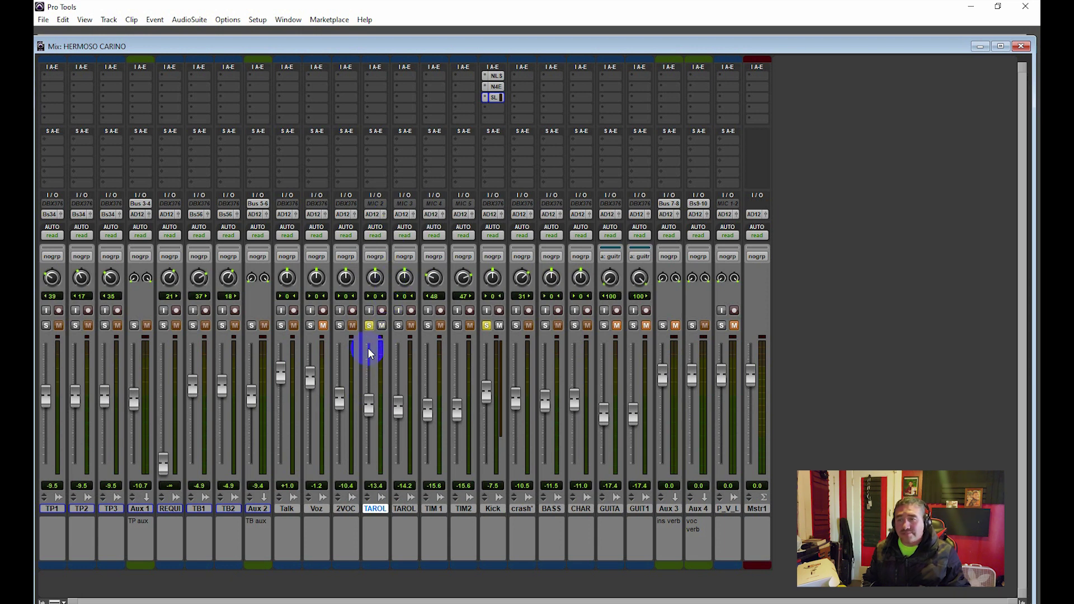
{"action": "left_click", "coordinate": [378, 83]}
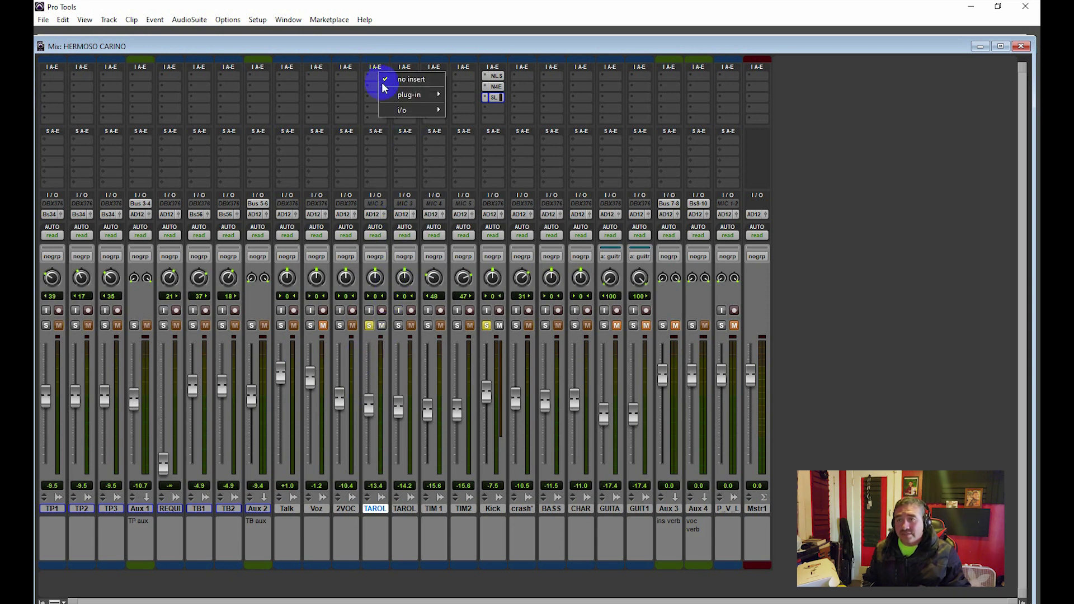
{"action": "mouse_move", "coordinate": [404, 93]}
{"action": "mouse_move", "coordinate": [486, 163]}
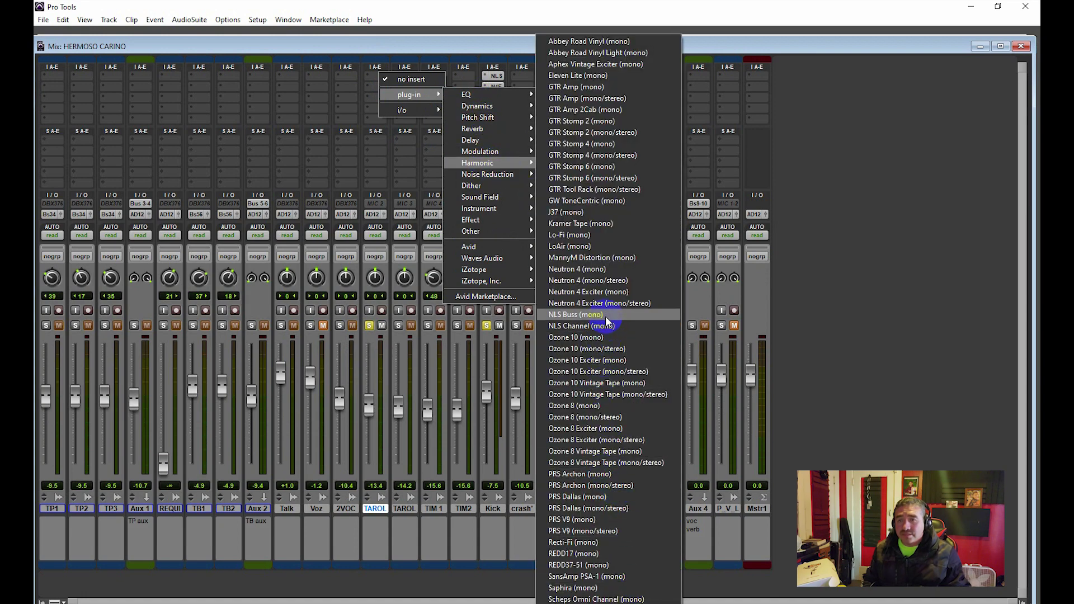
{"action": "left_click", "coordinate": [573, 327]}
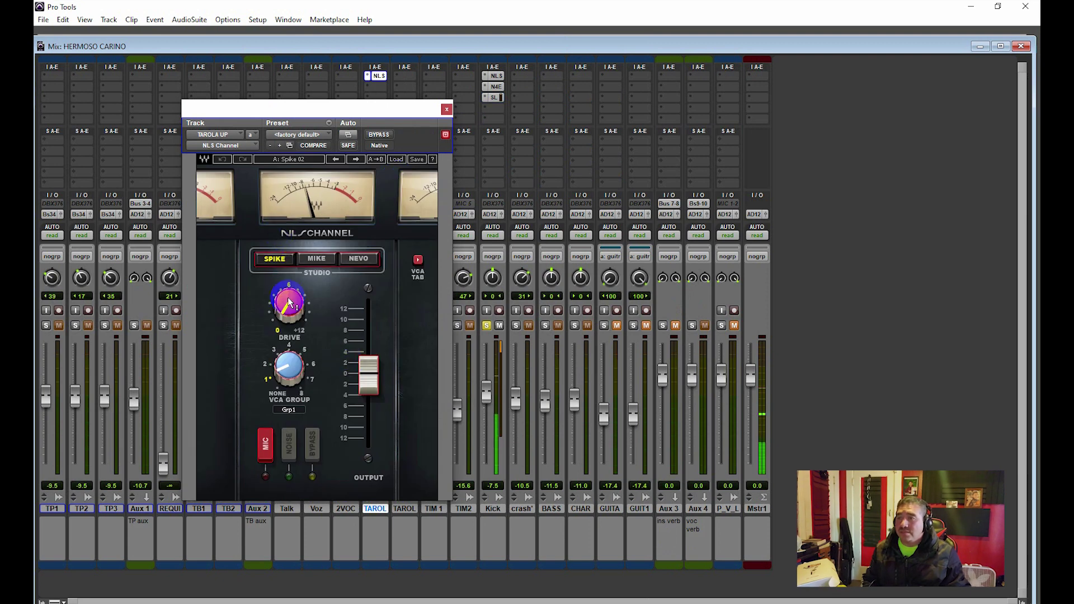
Try the MIKE console on TAROLA UP's NLS Channel, return to SPIKE with Drive at about 5, and close the plug-in.
{"action": "left_click", "coordinate": [308, 259]}
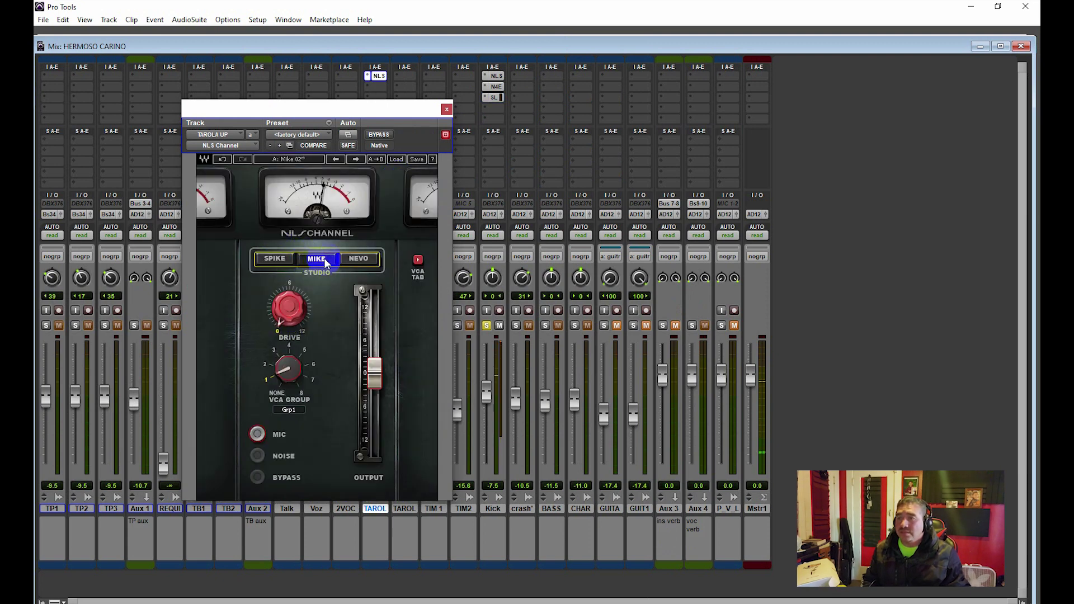
{"action": "left_click", "coordinate": [276, 260]}
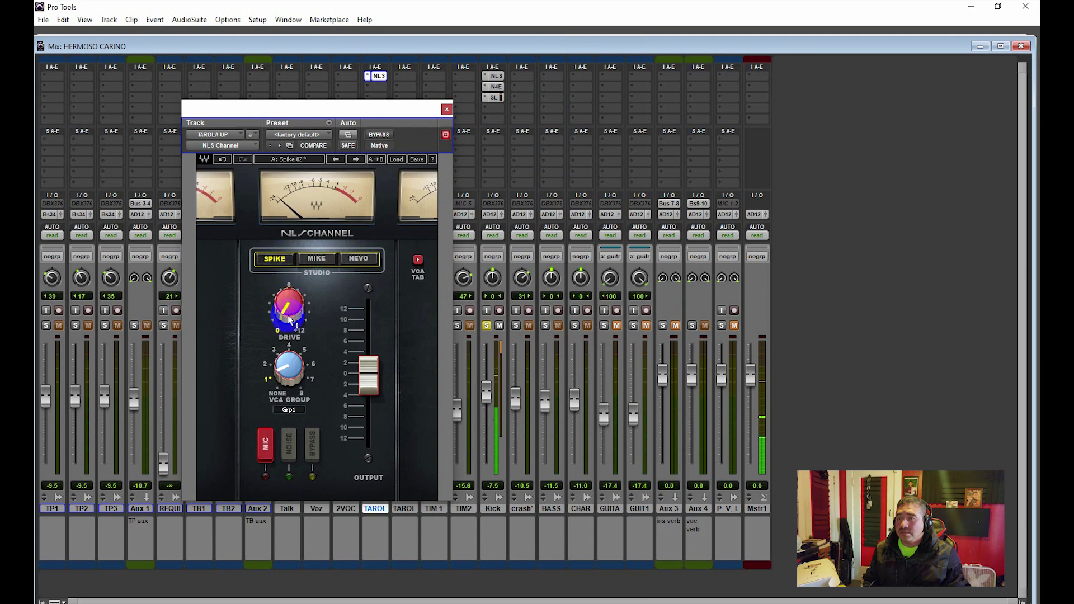
{"action": "left_click_drag", "start_coordinate": [288, 305], "coordinate": [201, 206]}
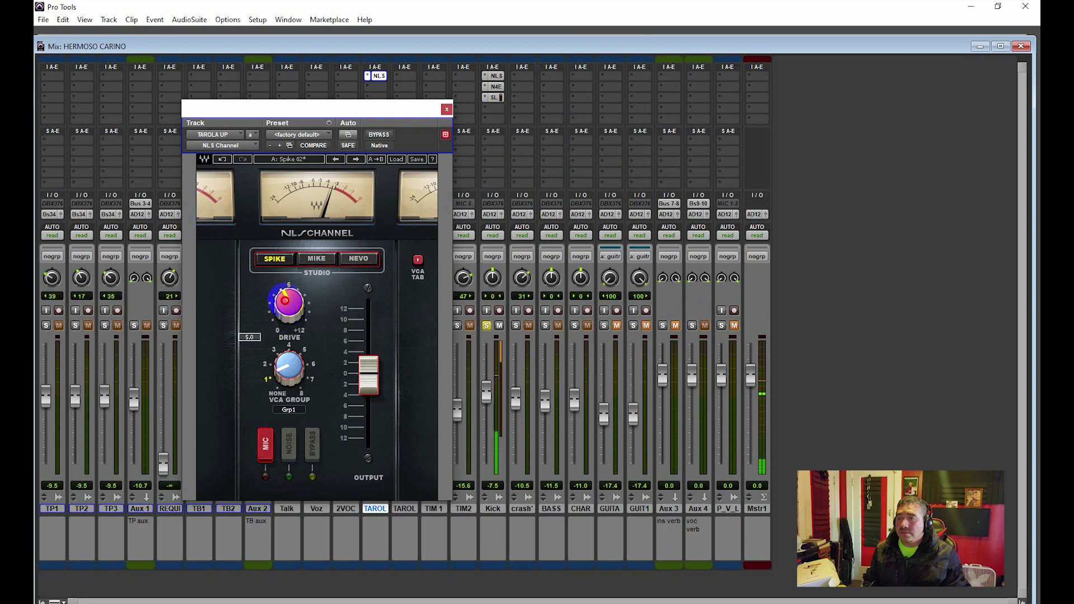
{"action": "left_click", "coordinate": [348, 257]}
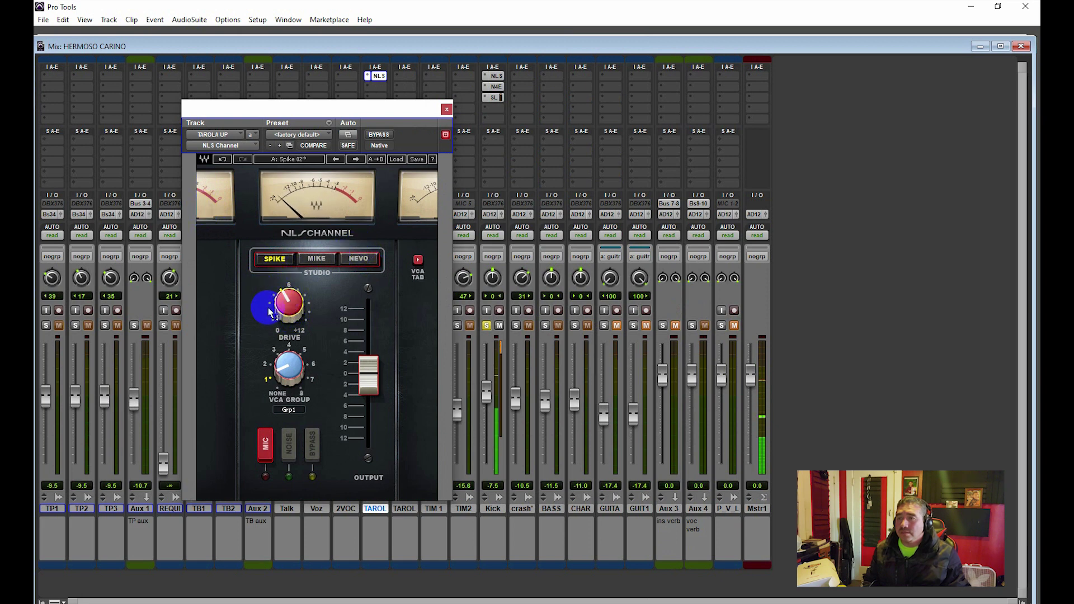
{"action": "left_click", "coordinate": [445, 109]}
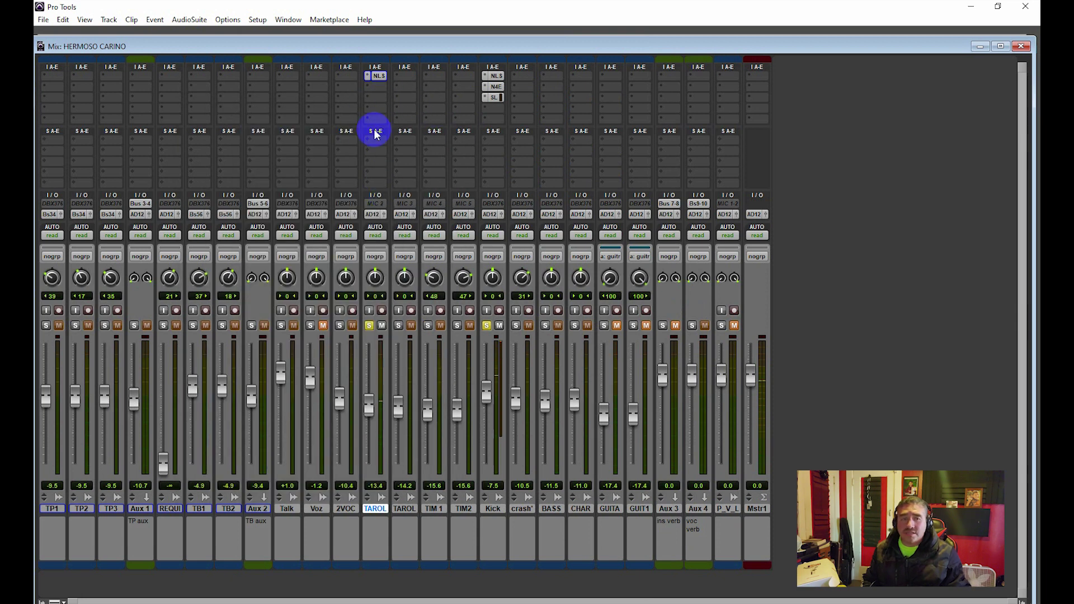
Put the Neutron 4 Equalizer (mono) on the TAROLA UP track's second insert and play the mix briefly to view the track's spectrum.
{"action": "left_click", "coordinate": [377, 86]}
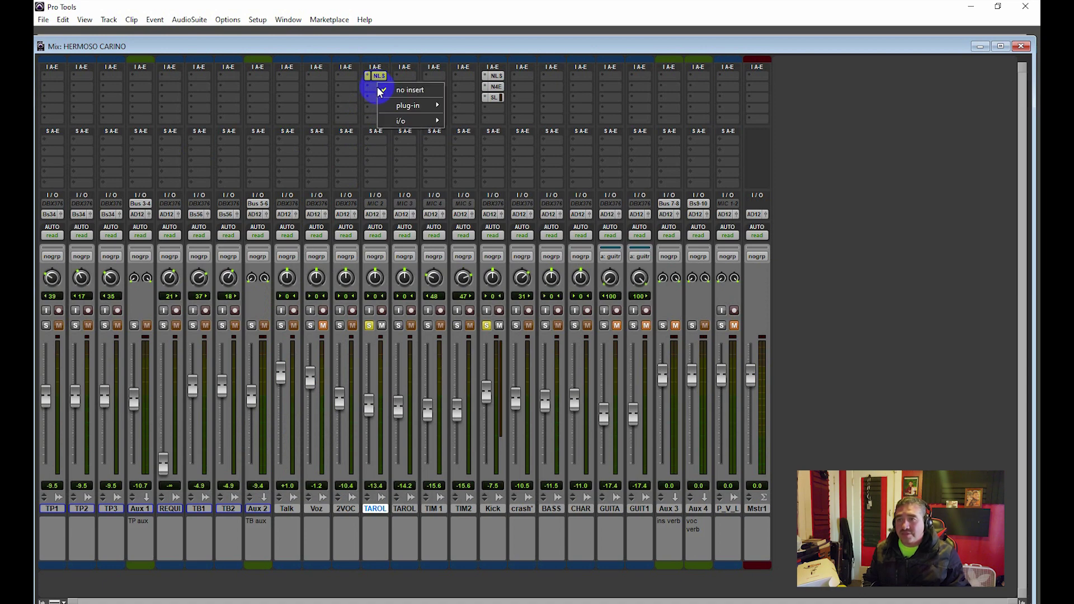
{"action": "mouse_move", "coordinate": [434, 106]}
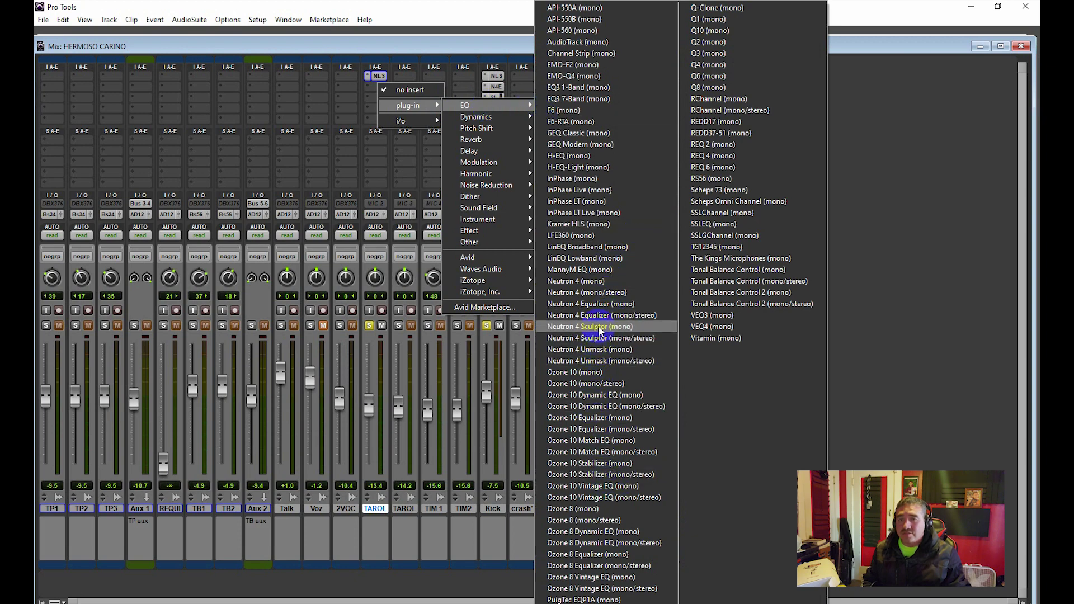
{"action": "left_click", "coordinate": [586, 305]}
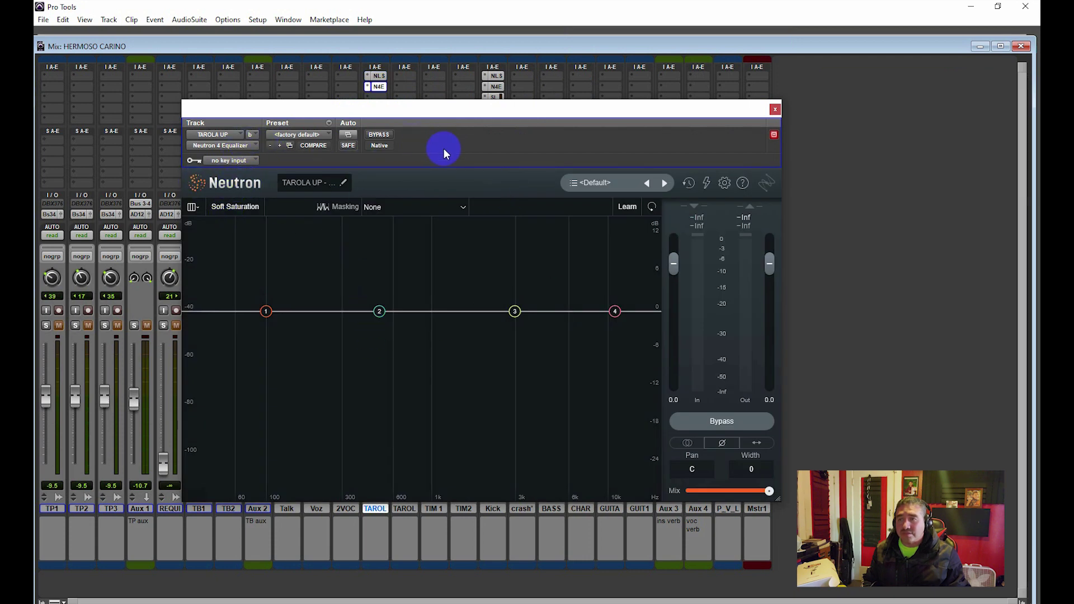
{"action": "key", "text": "space"}
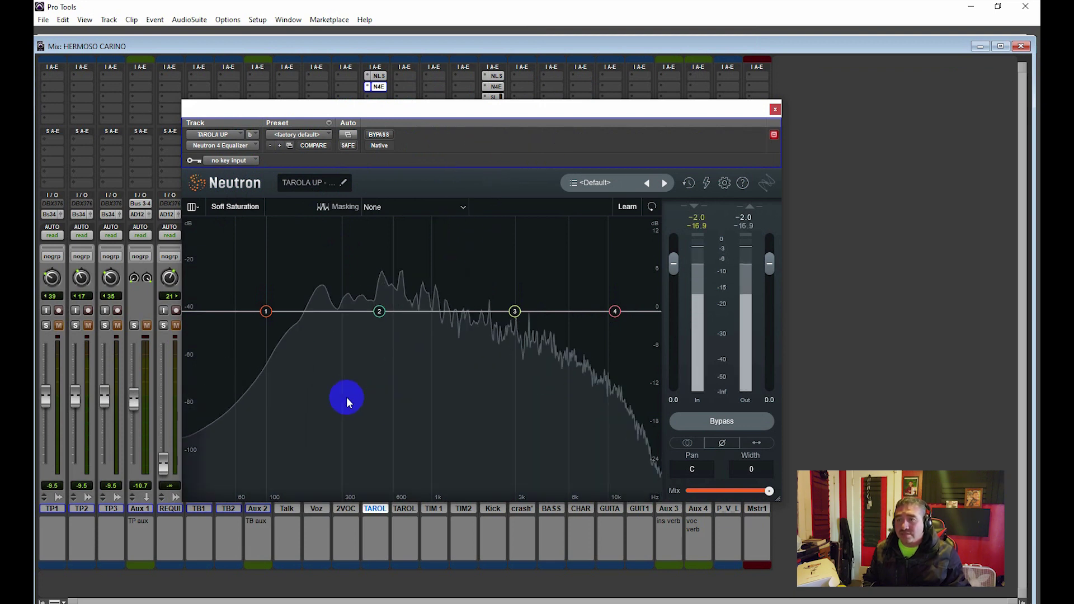
{"action": "key", "text": "space"}
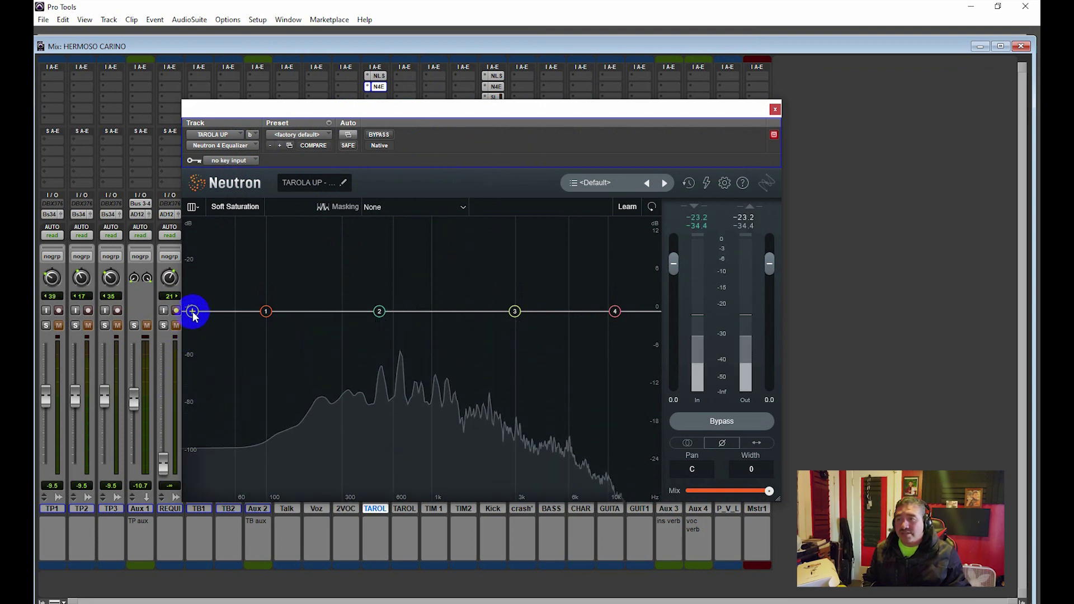
Add a Flat Highpass filter at about 151 Hz with a 12 dB/oct slope to the TAROLA UP equalizer during playback.
{"action": "left_click_drag", "start_coordinate": [192, 311], "coordinate": [258, 334]}
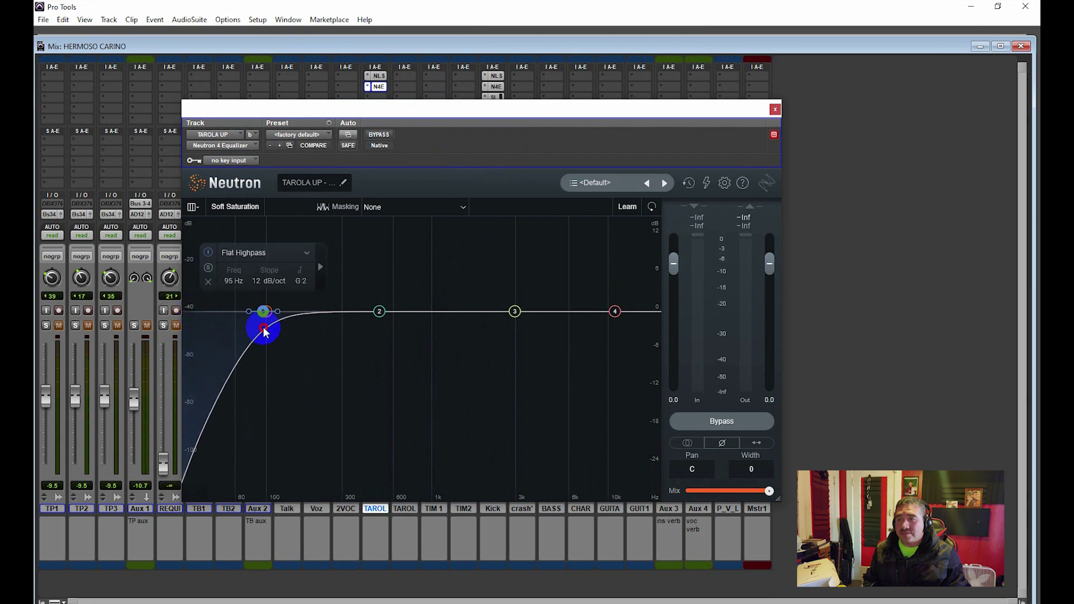
{"action": "key", "text": "space"}
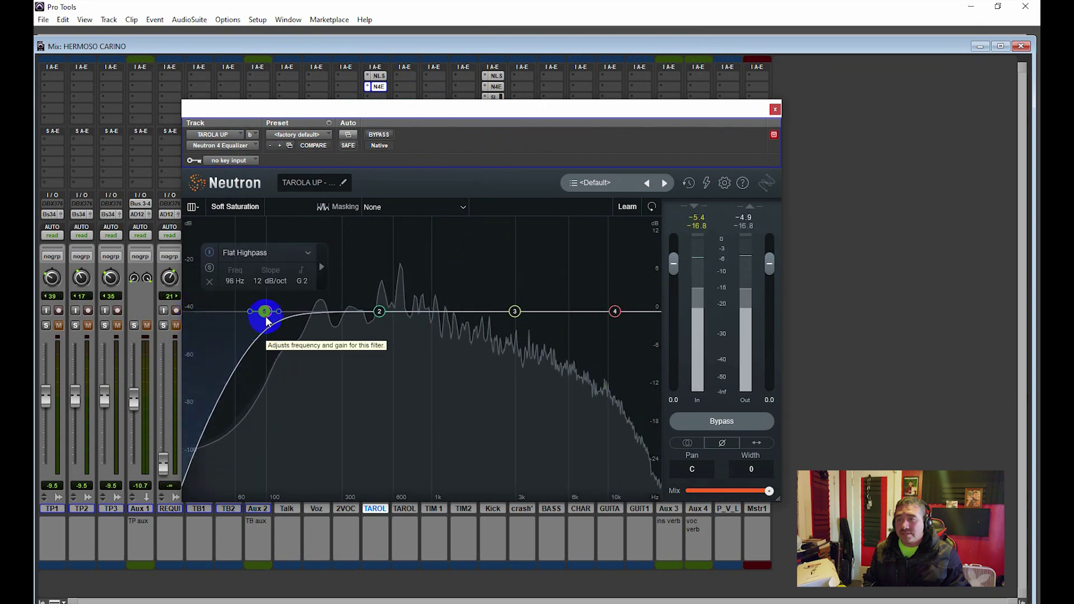
{"action": "left_click_drag", "start_coordinate": [267, 317], "coordinate": [295, 319]}
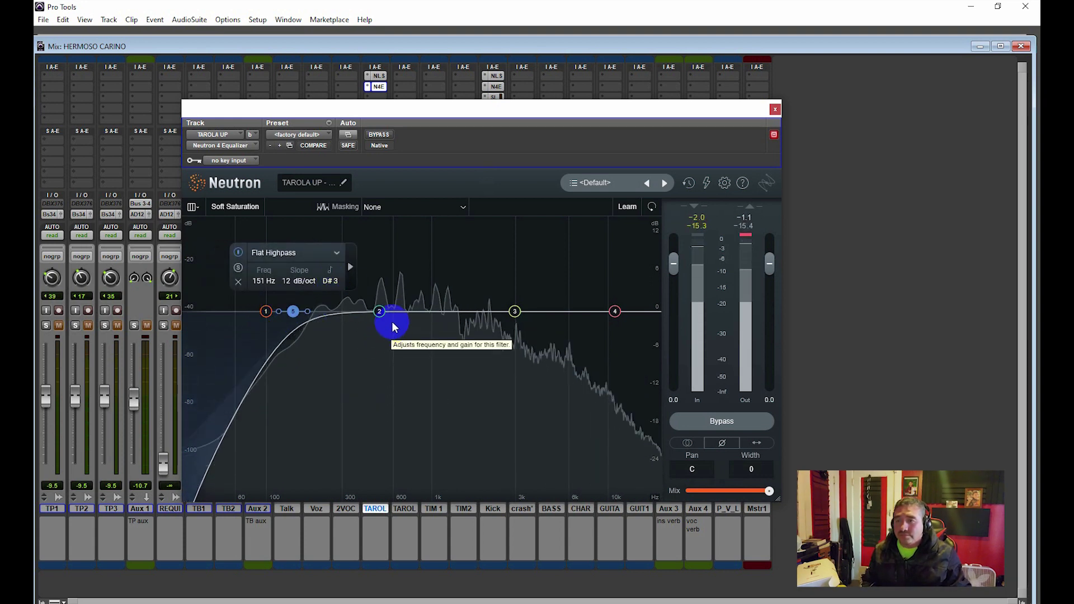
Shape the TAROLA UP EQ with a cut of about 3.7 dB at 533 Hz and boosts of 3.0 dB at 251 Hz and 3.2 dB at 7643 Hz.
{"action": "left_click_drag", "start_coordinate": [380, 315], "coordinate": [384, 337]}
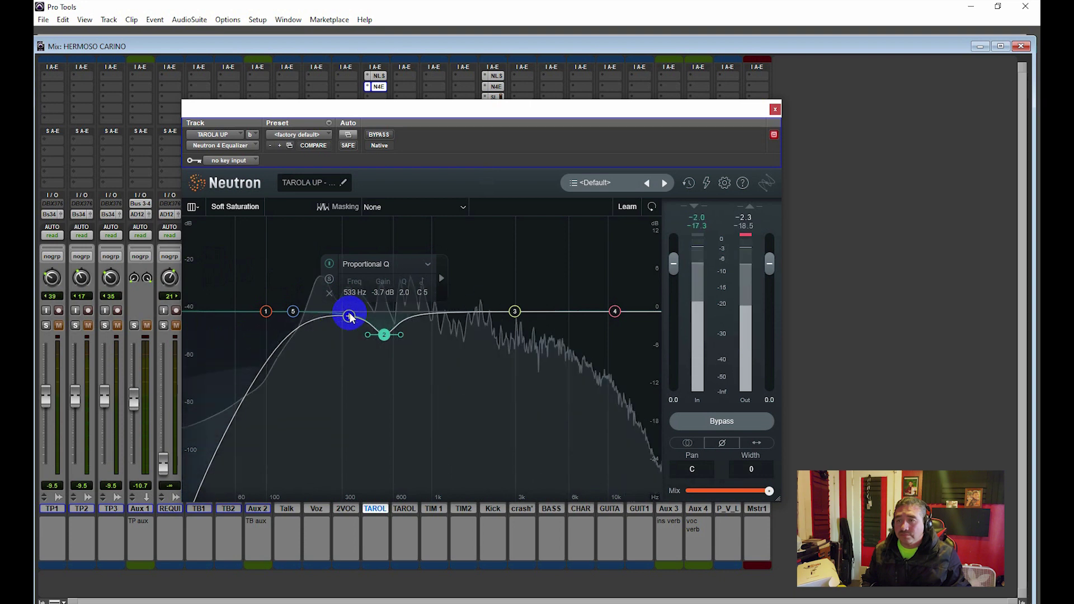
{"action": "left_click_drag", "start_coordinate": [351, 318], "coordinate": [357, 297]}
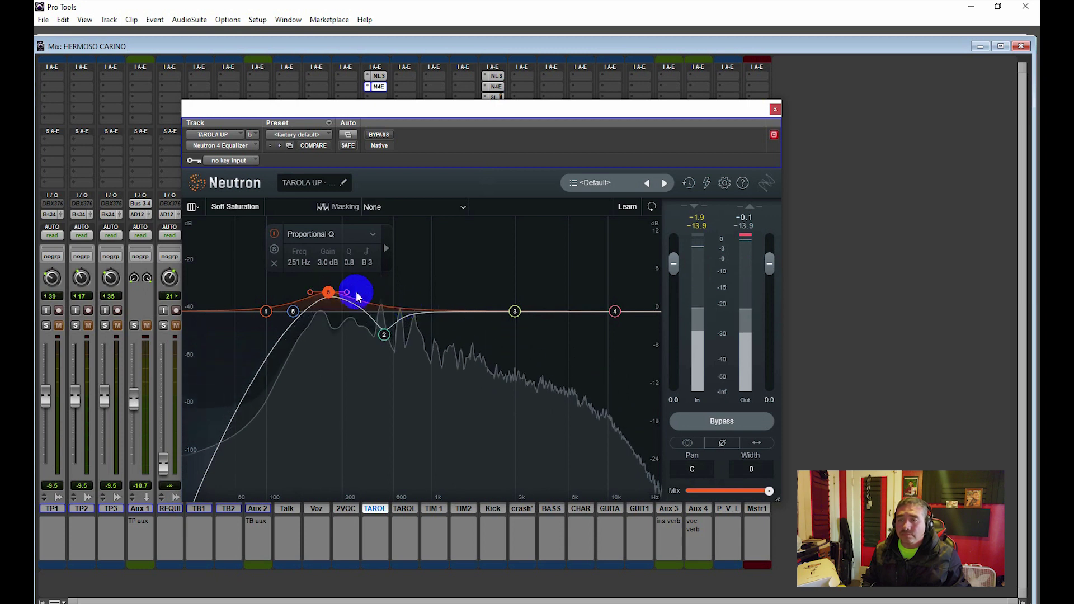
{"action": "left_click_drag", "start_coordinate": [514, 311], "coordinate": [586, 290]}
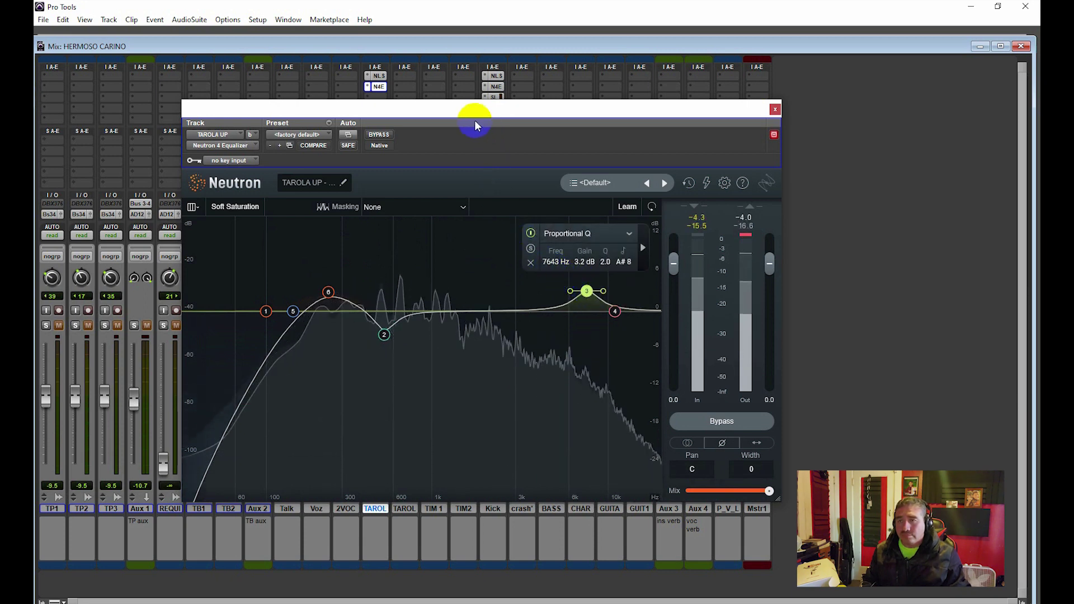
Compare the equalizer bypassed and active, deepen band 2's cut to about -4.2 dB at 551 Hz, and close the plug-in.
{"action": "left_click", "coordinate": [378, 135]}
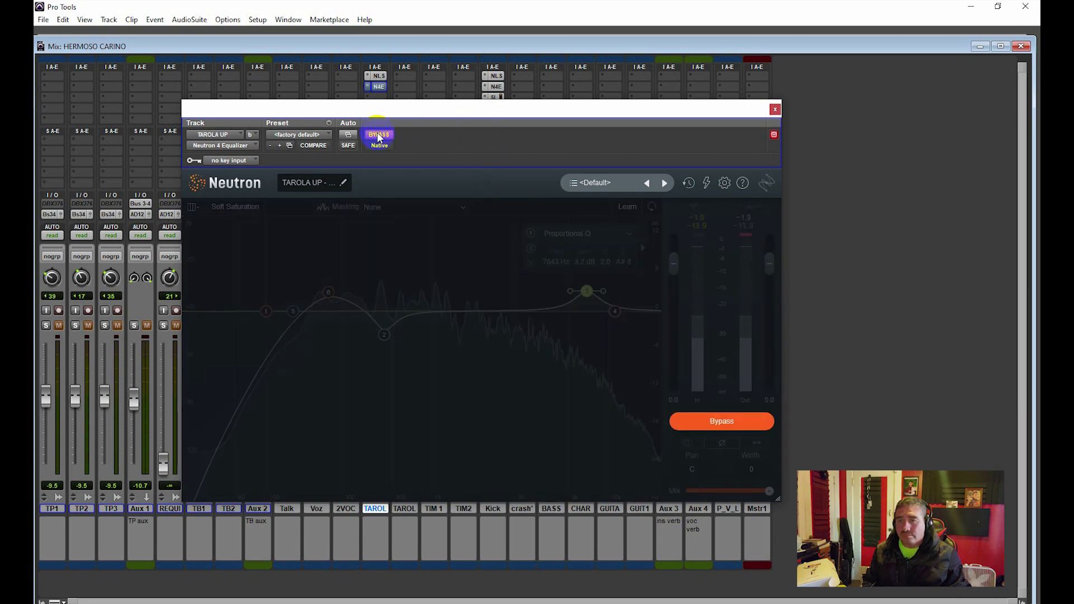
{"action": "left_click", "coordinate": [379, 135]}
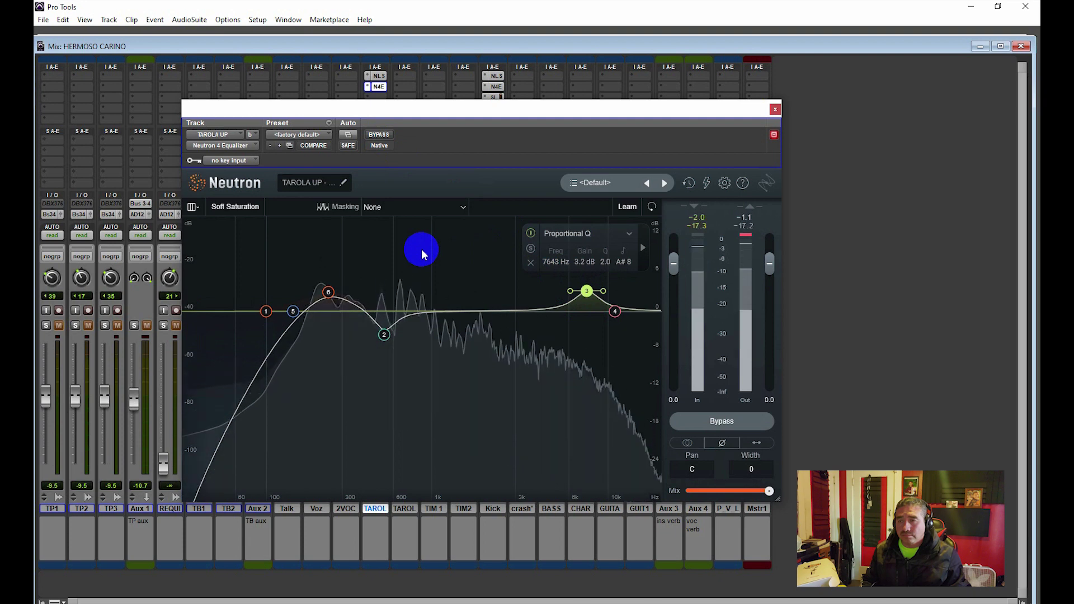
{"action": "mouse_move", "coordinate": [385, 334]}
{"action": "left_mouse_down"}
{"action": "mouse_move", "coordinate": [370, 331]}
{"action": "mouse_move", "coordinate": [422, 338]}
{"action": "mouse_move", "coordinate": [387, 339]}
{"action": "left_mouse_up"}
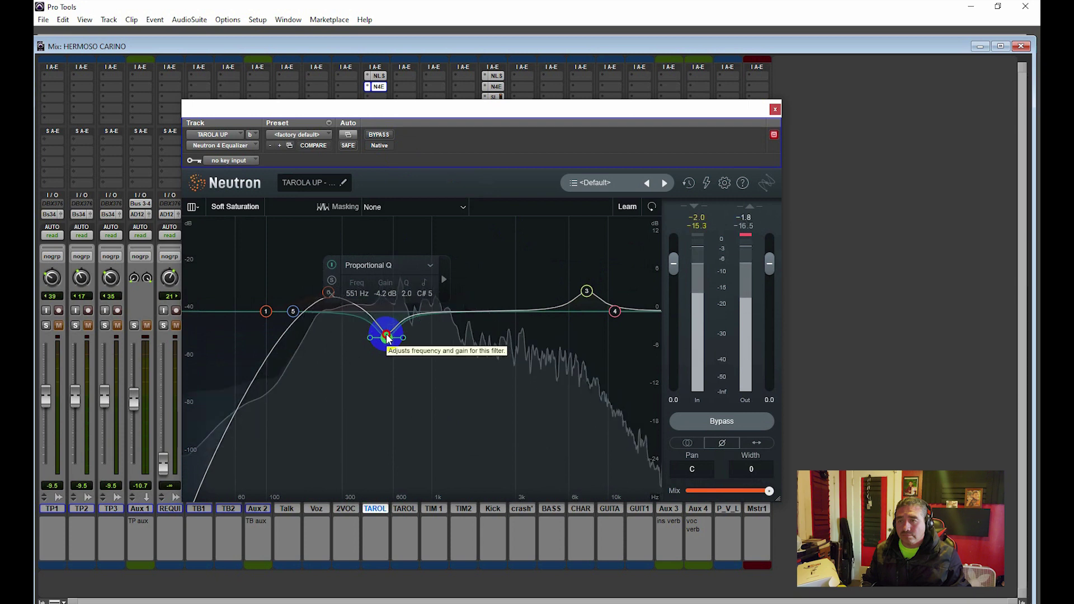
{"action": "left_click", "coordinate": [775, 109]}
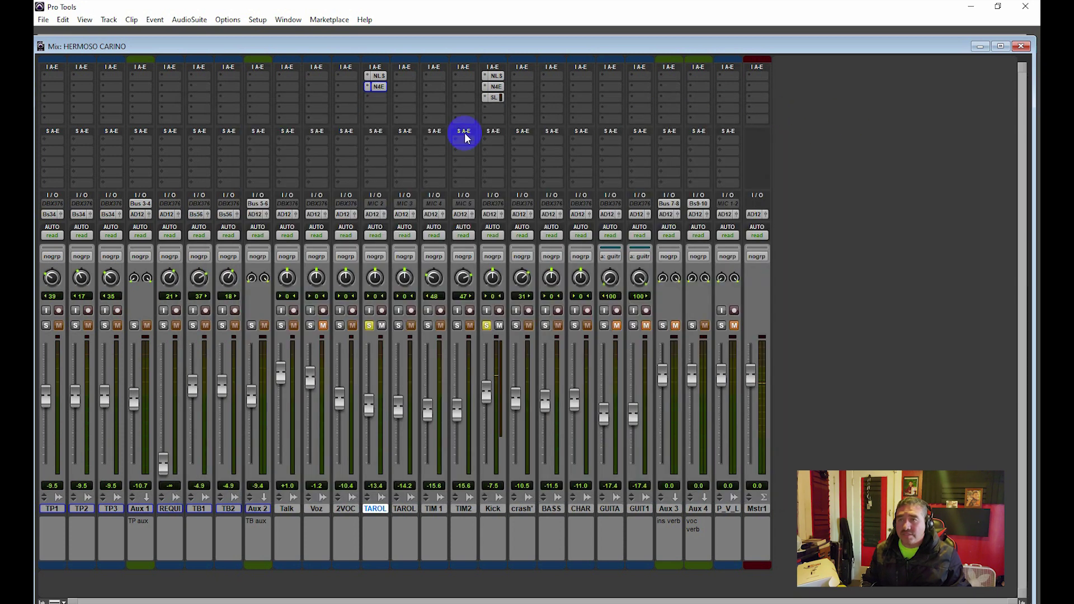
Put the SSLComp (mono) compressor on the TAROLA UP track's third insert.
{"action": "left_click", "coordinate": [385, 98]}
{"action": "mouse_move", "coordinate": [412, 115]}
{"action": "mouse_move", "coordinate": [485, 133]}
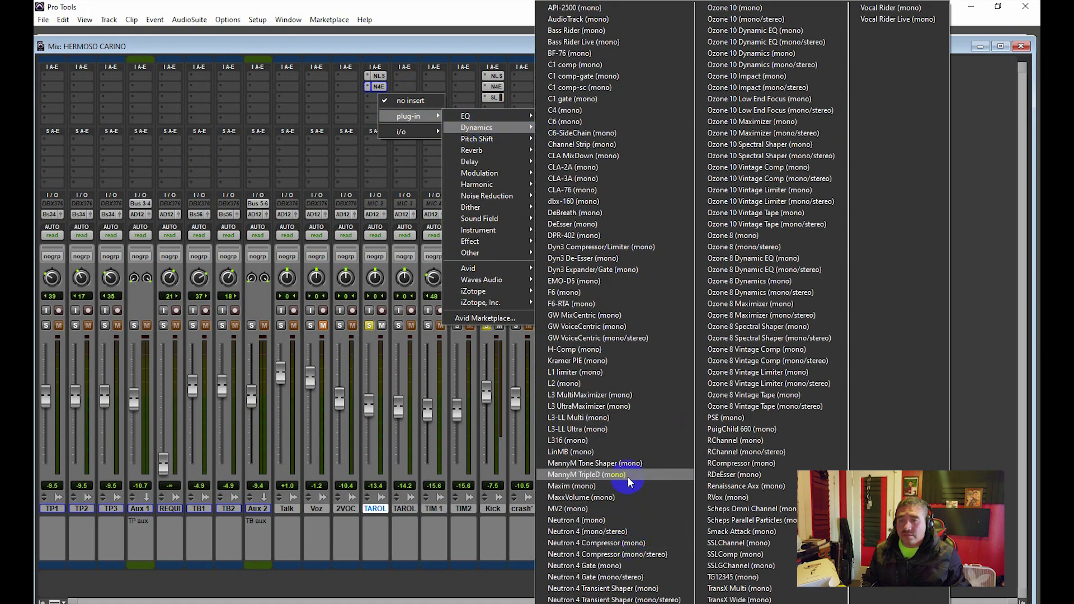
{"action": "left_click", "coordinate": [735, 555]}
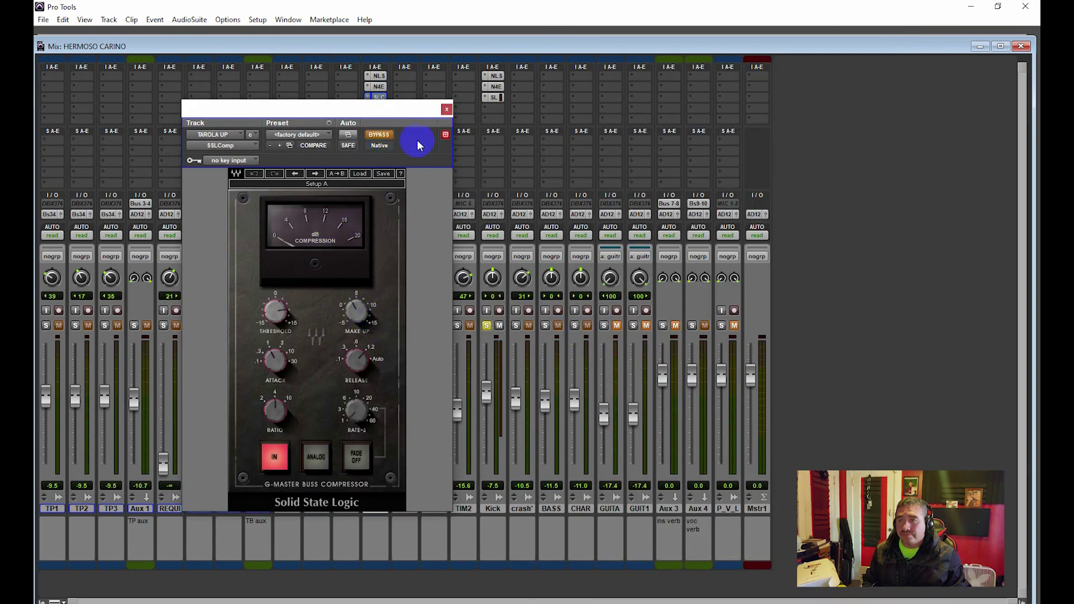
Take TAROLA UP's SSLComp out of bypass, shorten its release, turn on Analog, and close the compressor.
{"action": "left_click", "coordinate": [389, 135]}
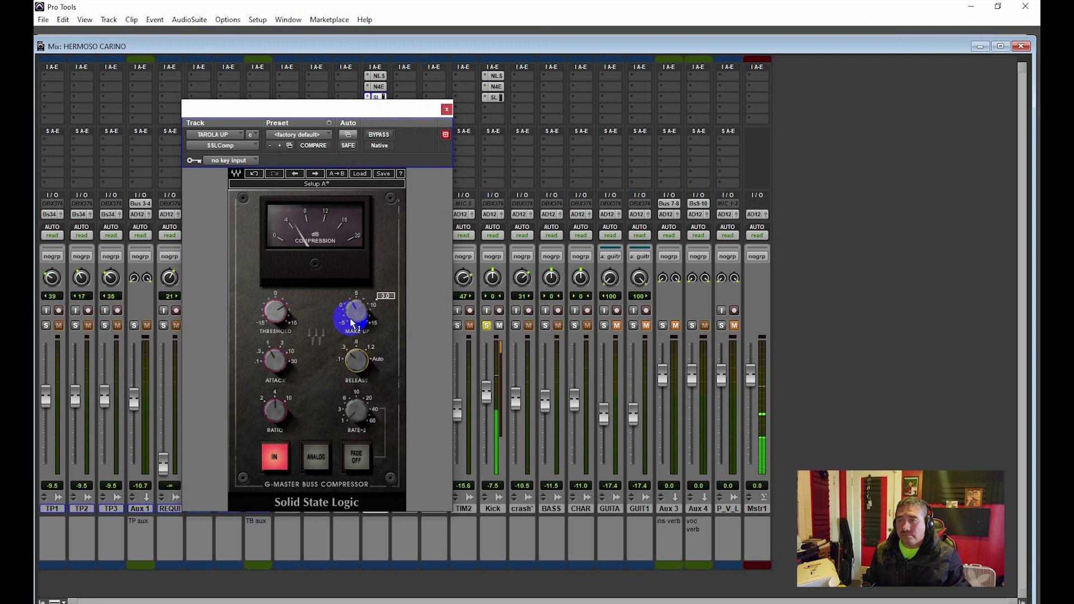
{"action": "left_click", "coordinate": [323, 462]}
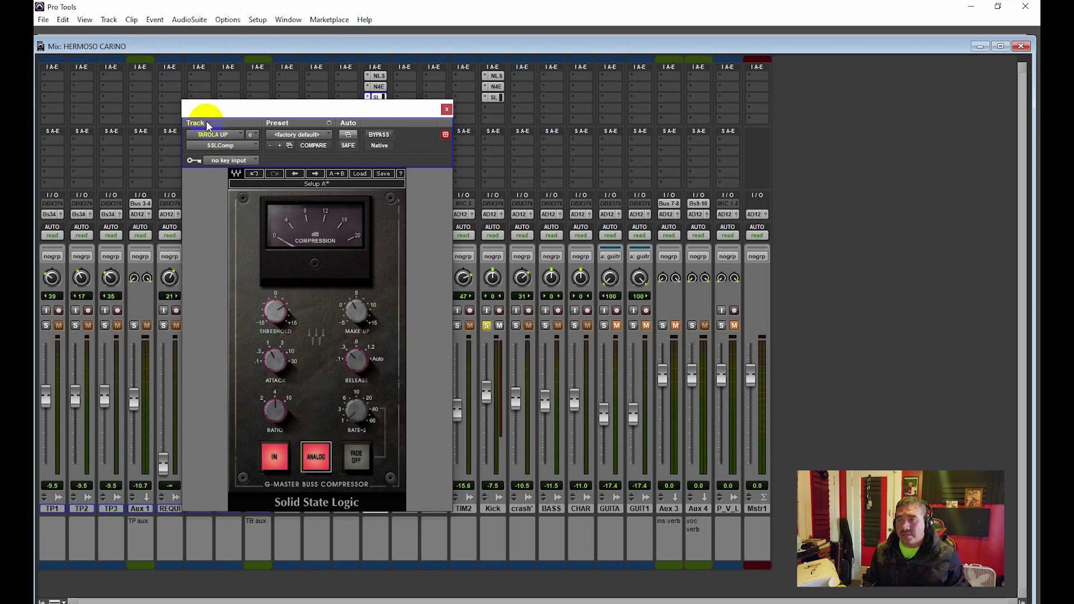
{"action": "left_click", "coordinate": [446, 109]}
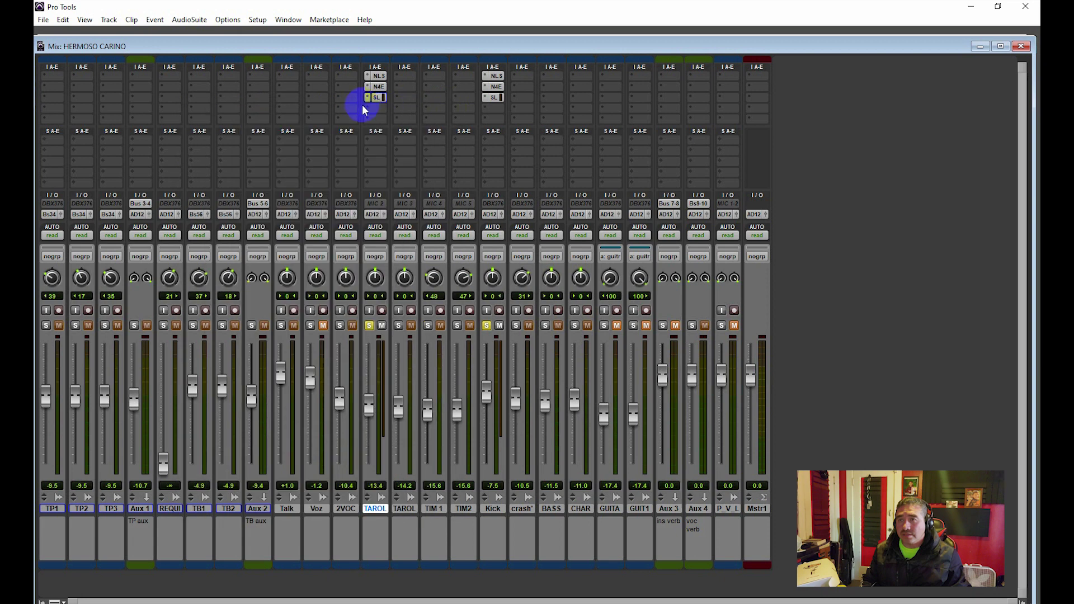
Select the TAROLA DWN track and solo it together with Kick, taking TAROLA UP out of solo.
{"action": "left_click", "coordinate": [401, 417]}
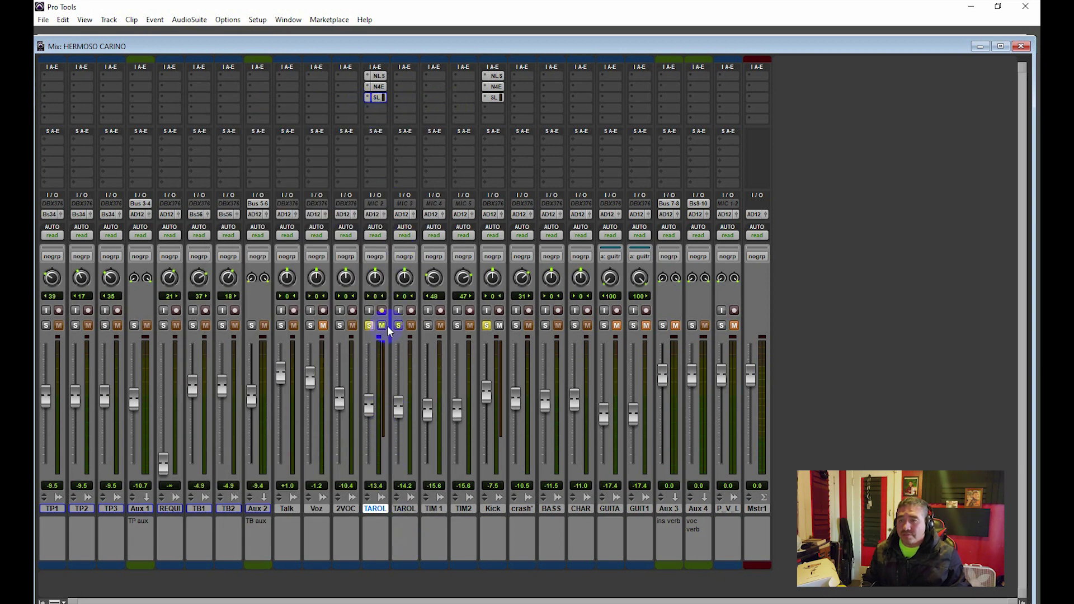
{"action": "left_click", "coordinate": [406, 508]}
{"action": "left_click", "coordinate": [397, 326]}
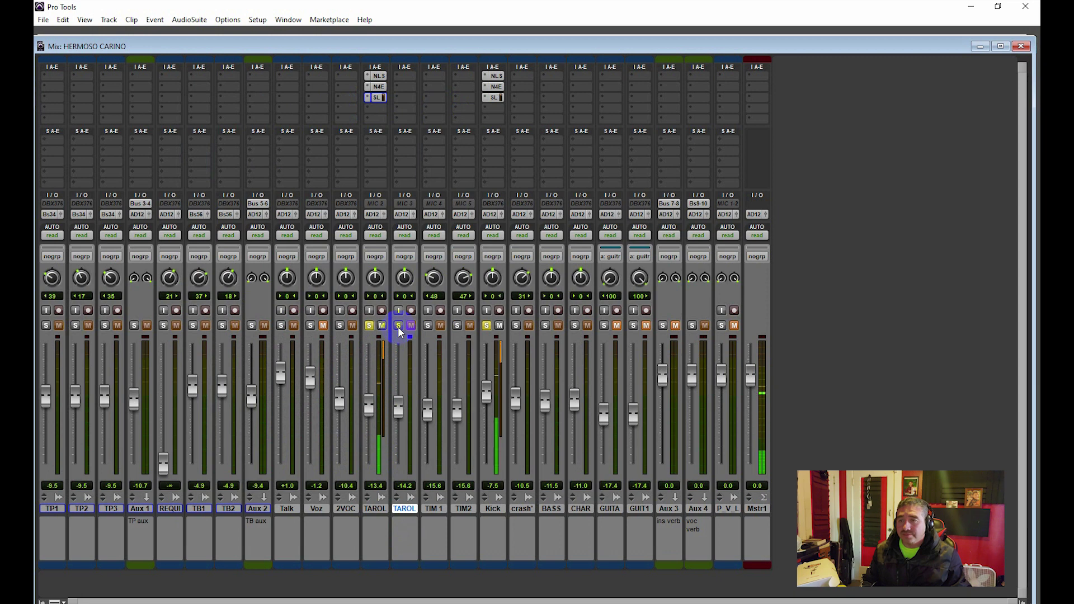
{"action": "left_click", "coordinate": [369, 328]}
{"action": "left_click", "coordinate": [425, 130]}
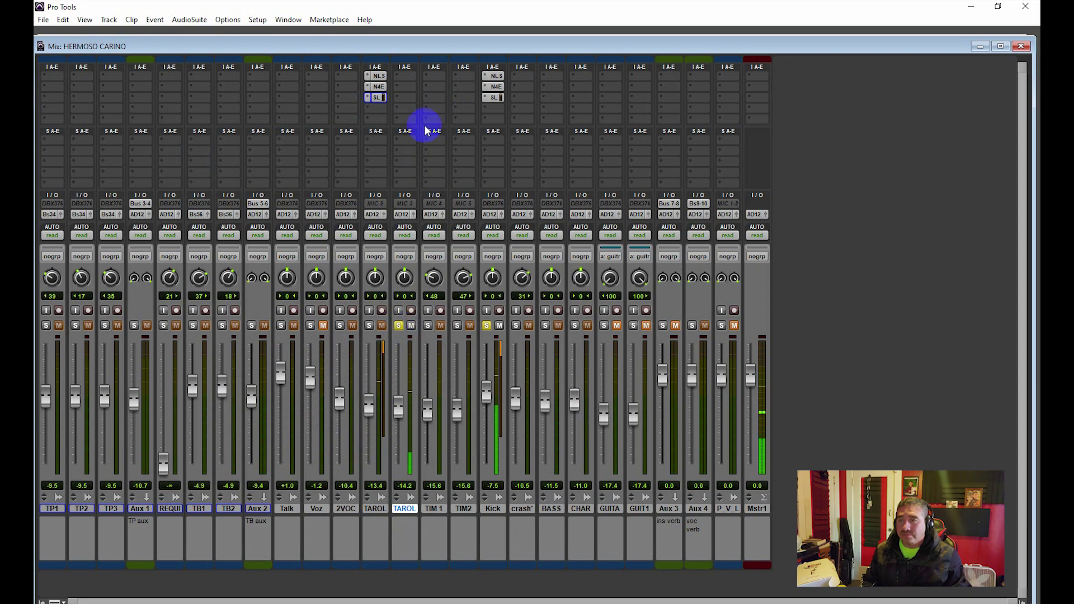
Put NLS Channel (mono) on TAROLA DWN's first insert, raise its Drive to about 7.1, and close the plug-in.
{"action": "left_click", "coordinate": [405, 77]}
{"action": "mouse_move", "coordinate": [437, 95]}
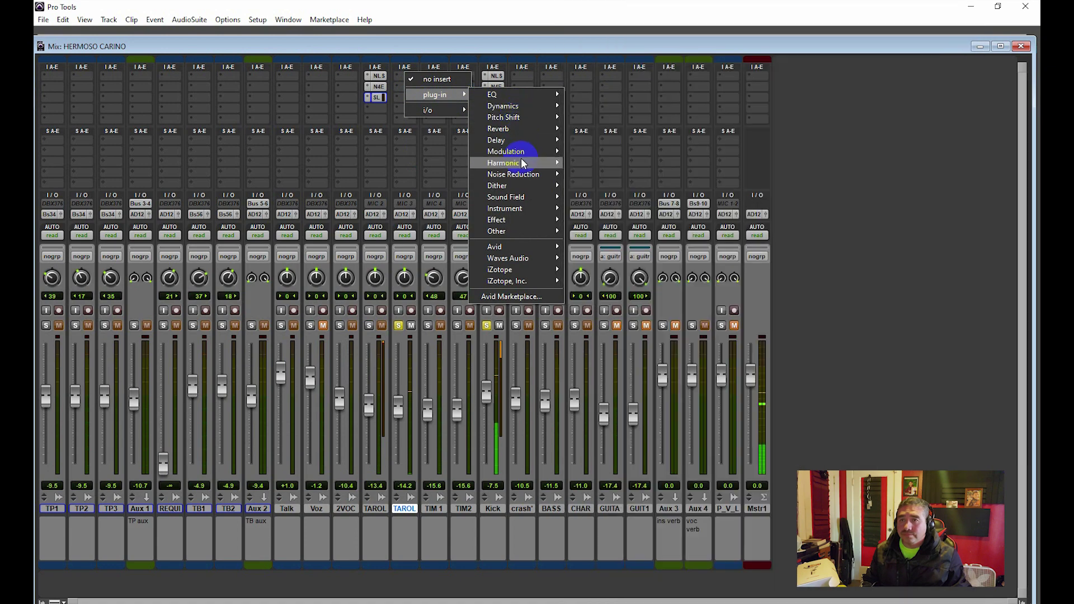
{"action": "mouse_move", "coordinate": [522, 163]}
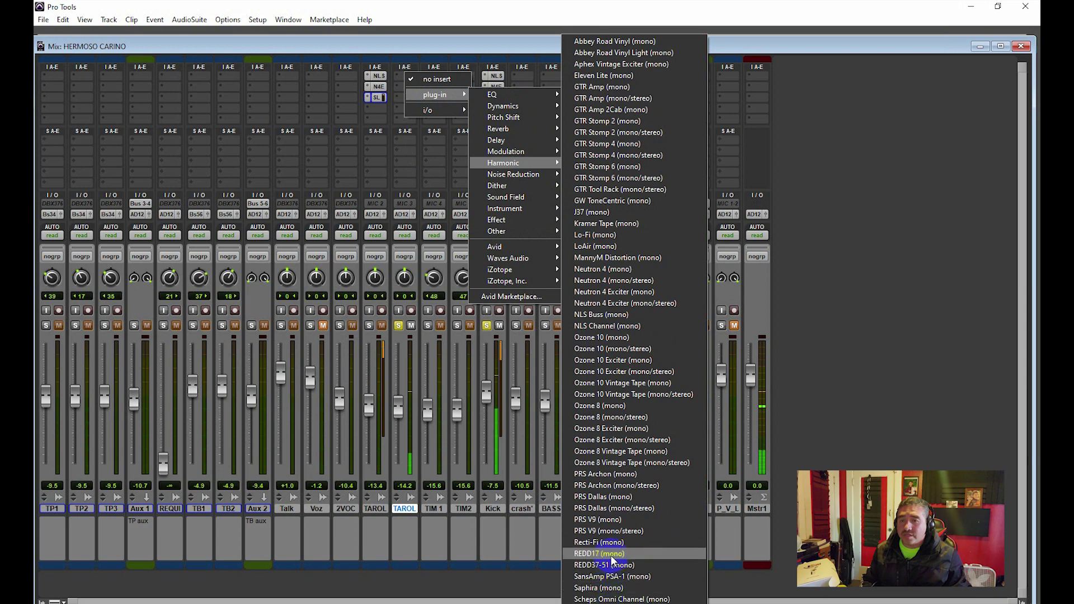
{"action": "left_click", "coordinate": [615, 325]}
{"action": "left_click", "coordinate": [364, 324]}
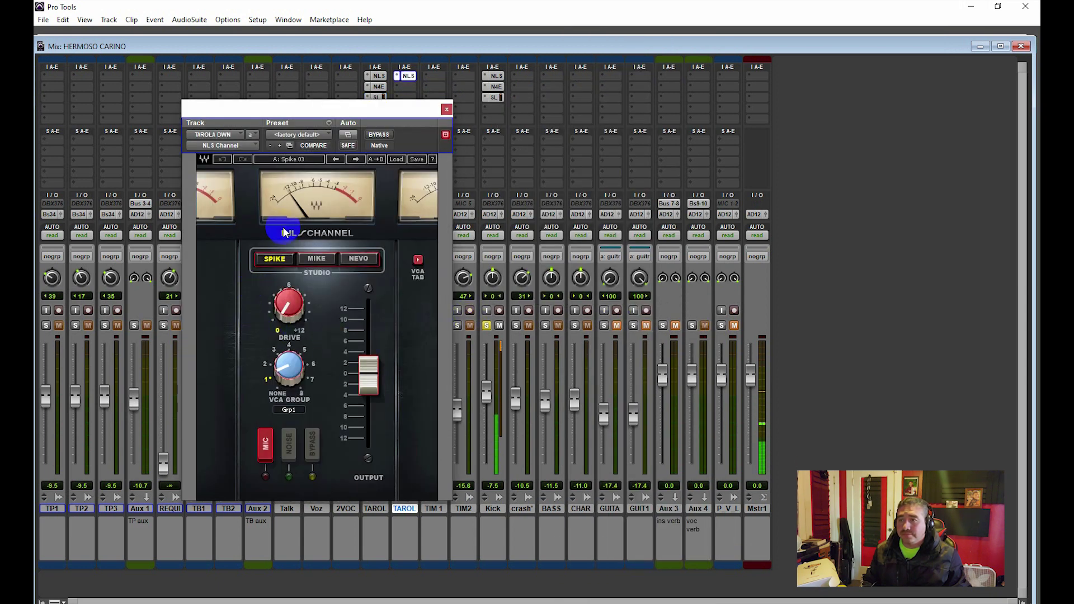
{"action": "left_click_drag", "start_coordinate": [290, 320], "coordinate": [256, 287]}
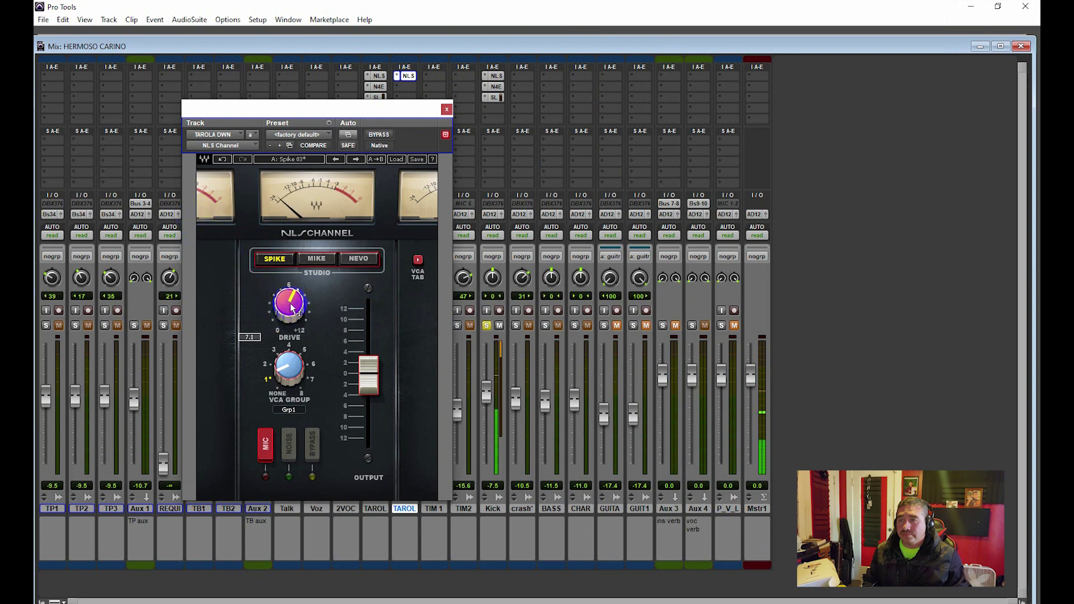
{"action": "left_click", "coordinate": [446, 109]}
Put the Neutron 4 Equalizer (mono) on TAROLA DWN's second insert.
{"action": "left_click", "coordinate": [409, 89]}
{"action": "mouse_move", "coordinate": [458, 105]}
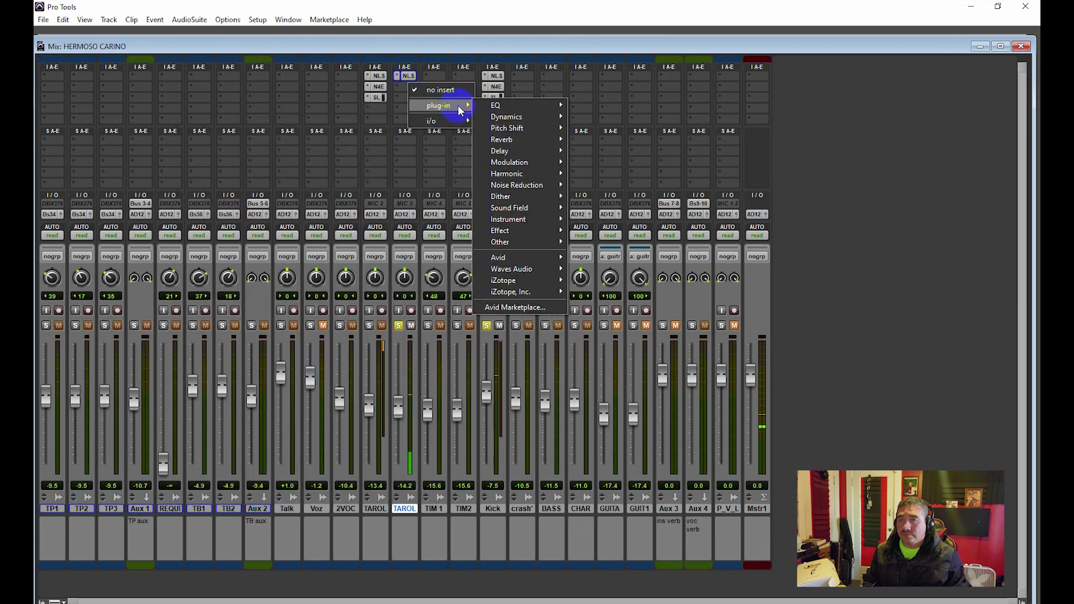
{"action": "mouse_move", "coordinate": [495, 106]}
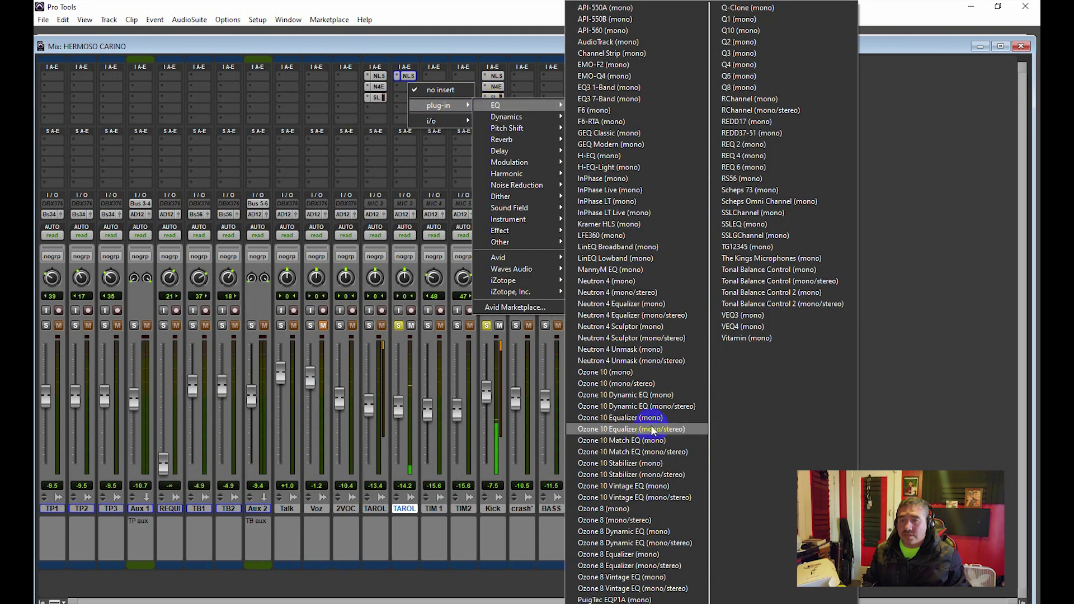
{"action": "left_click", "coordinate": [621, 305]}
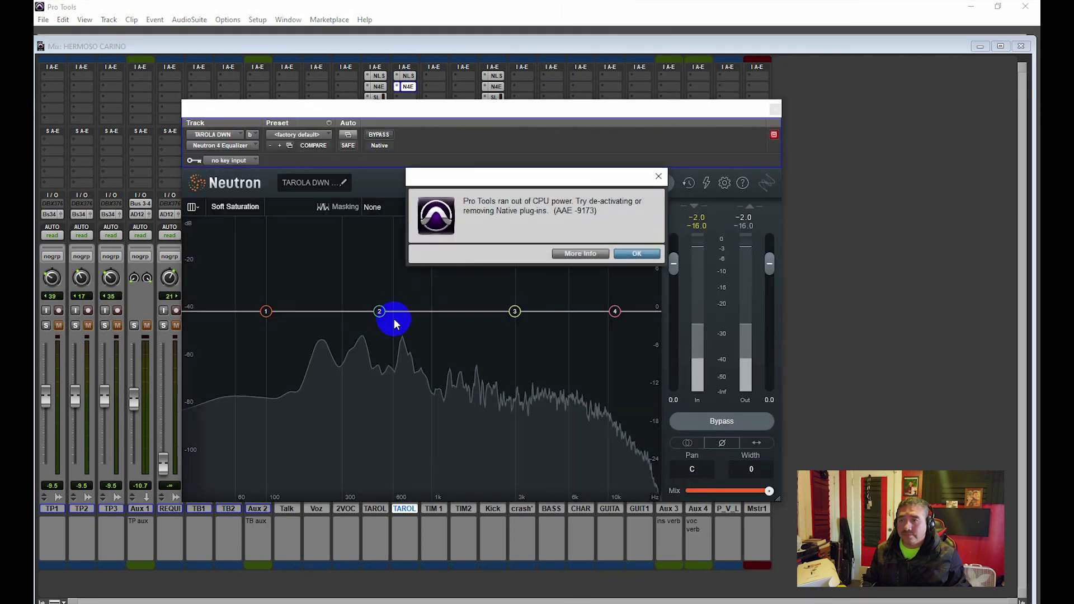
{"action": "left_click", "coordinate": [630, 251]}
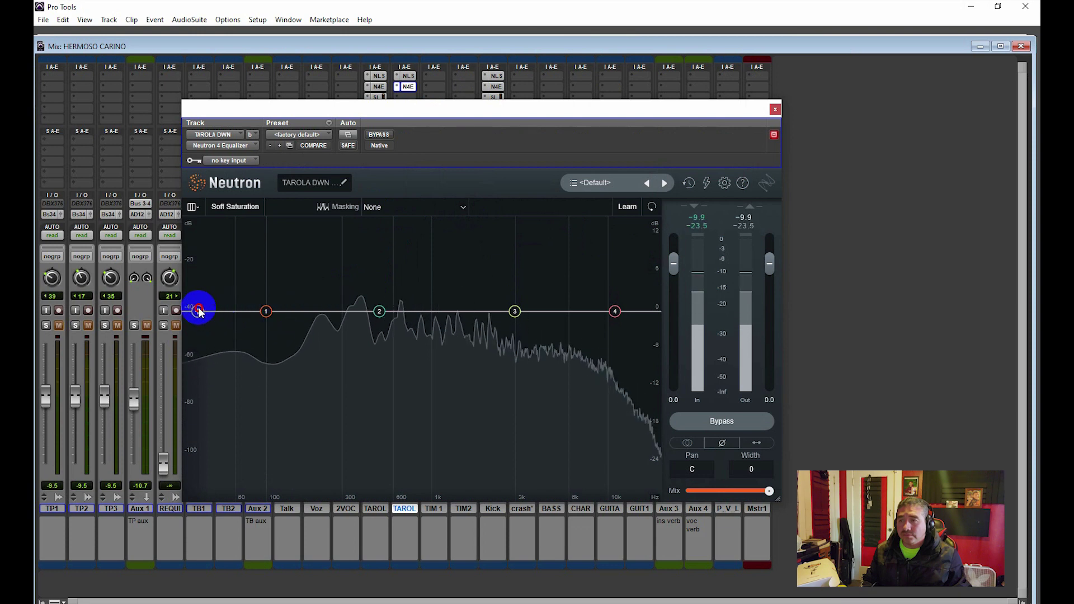
Filter TAROLA DWN's low end with a 12 dB/oct Flat Highpass at about 402 Hz.
{"action": "left_click_drag", "start_coordinate": [201, 311], "coordinate": [288, 314]}
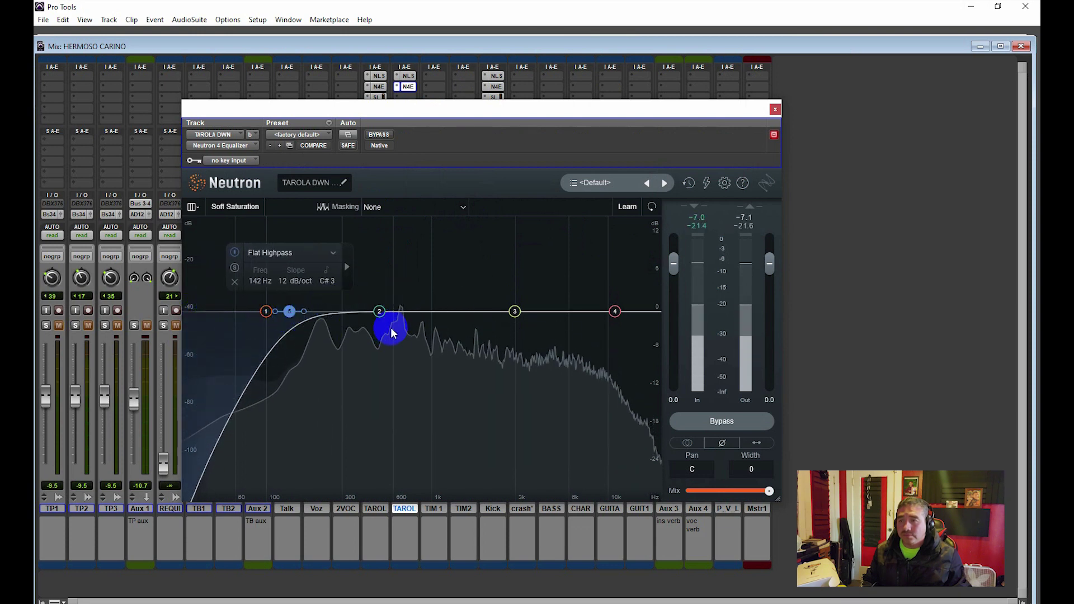
{"action": "mouse_move", "coordinate": [380, 311]}
{"action": "left_mouse_down"}
{"action": "mouse_move", "coordinate": [367, 347]}
{"action": "mouse_move", "coordinate": [410, 334]}
{"action": "mouse_move", "coordinate": [410, 314]}
{"action": "mouse_move", "coordinate": [399, 316]}
{"action": "left_mouse_up"}
{"action": "left_click_drag", "start_coordinate": [289, 311], "coordinate": [362, 319]}
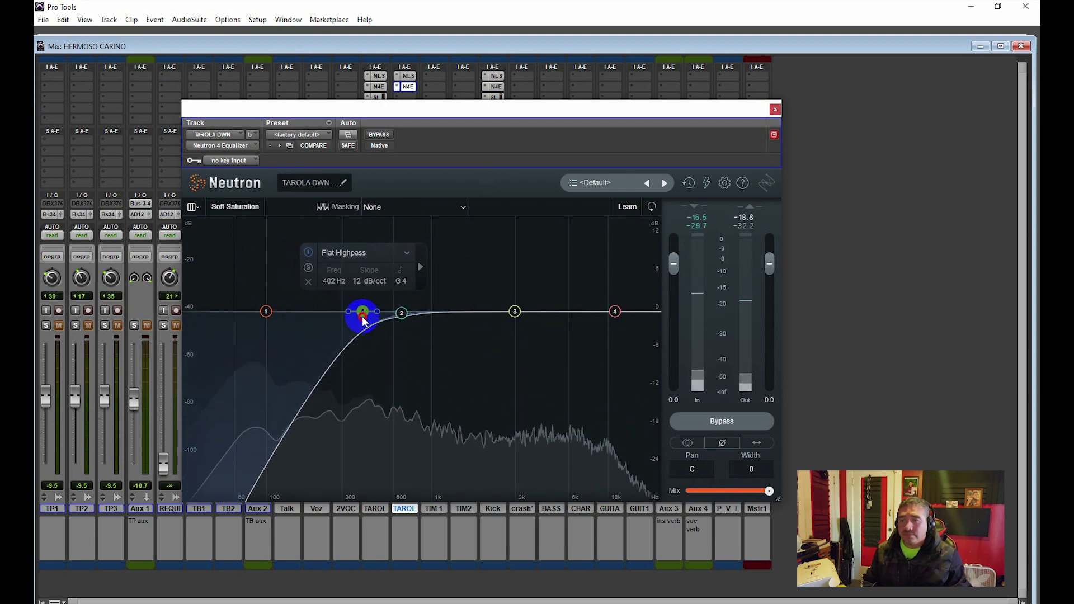
Boost band 3 by 4.0 dB at 4981 Hz, raise band 4 slightly, and cut band 2 by about 3.2 dB at 706 Hz.
{"action": "left_click_drag", "start_coordinate": [525, 313], "coordinate": [555, 287]}
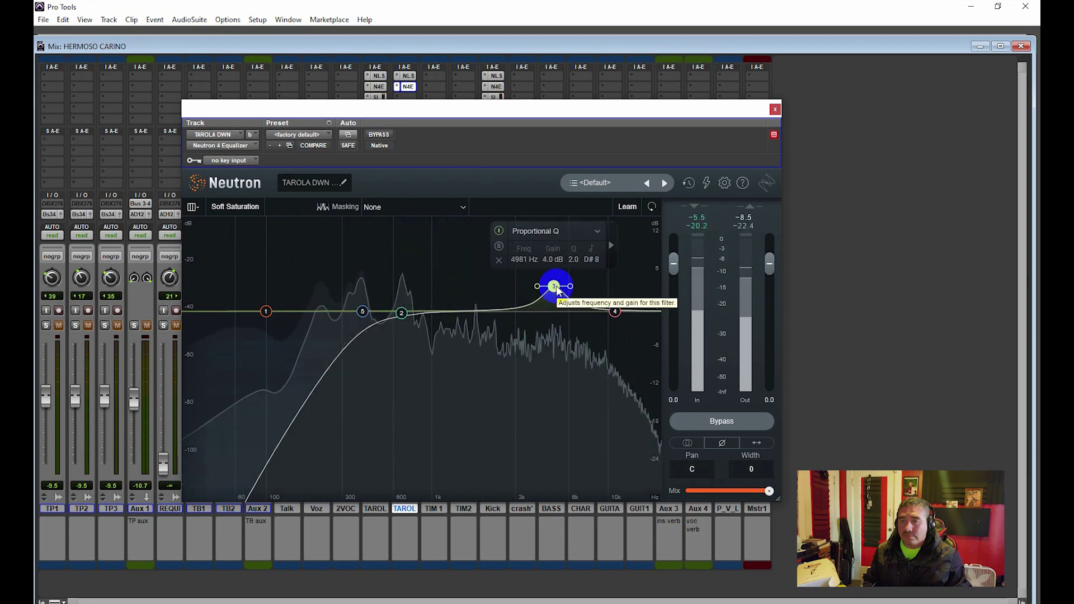
{"action": "left_click_drag", "start_coordinate": [614, 315], "coordinate": [602, 308]}
{"action": "left_click_drag", "start_coordinate": [401, 312], "coordinate": [404, 332]}
{"action": "left_click", "coordinate": [642, 252]}
{"action": "left_click", "coordinate": [354, 73]}
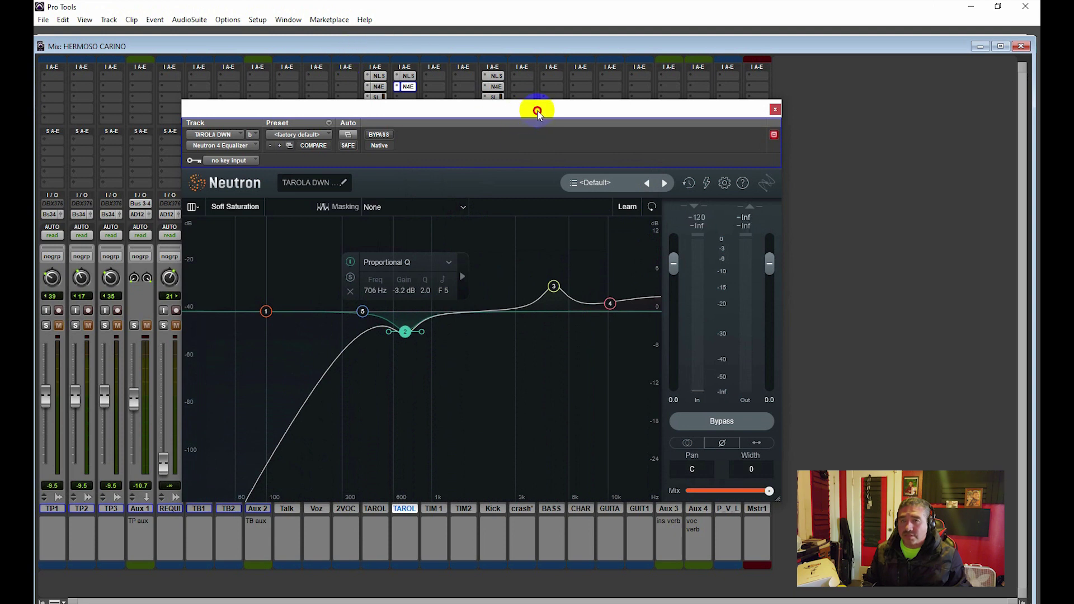
Play back the soloed drums and compare TAROLA DWN's equalizer bypassed and active.
{"action": "mouse_move", "coordinate": [537, 111]}
{"action": "left_mouse_down"}
{"action": "mouse_move", "coordinate": [492, 107]}
{"action": "mouse_move", "coordinate": [527, 129]}
{"action": "left_mouse_up"}
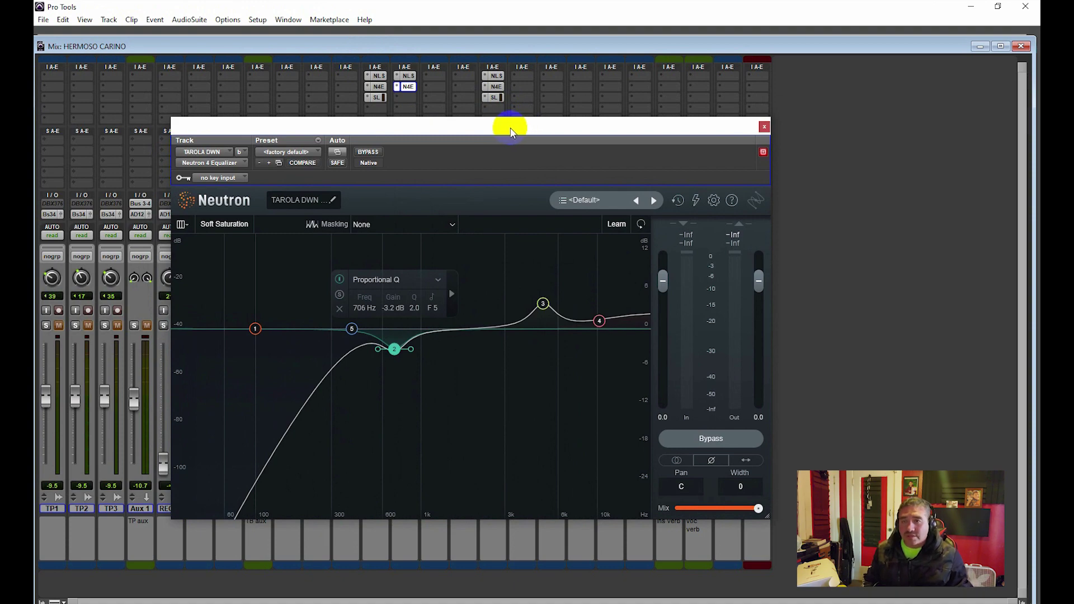
{"action": "left_click_drag", "start_coordinate": [496, 124], "coordinate": [549, 107]}
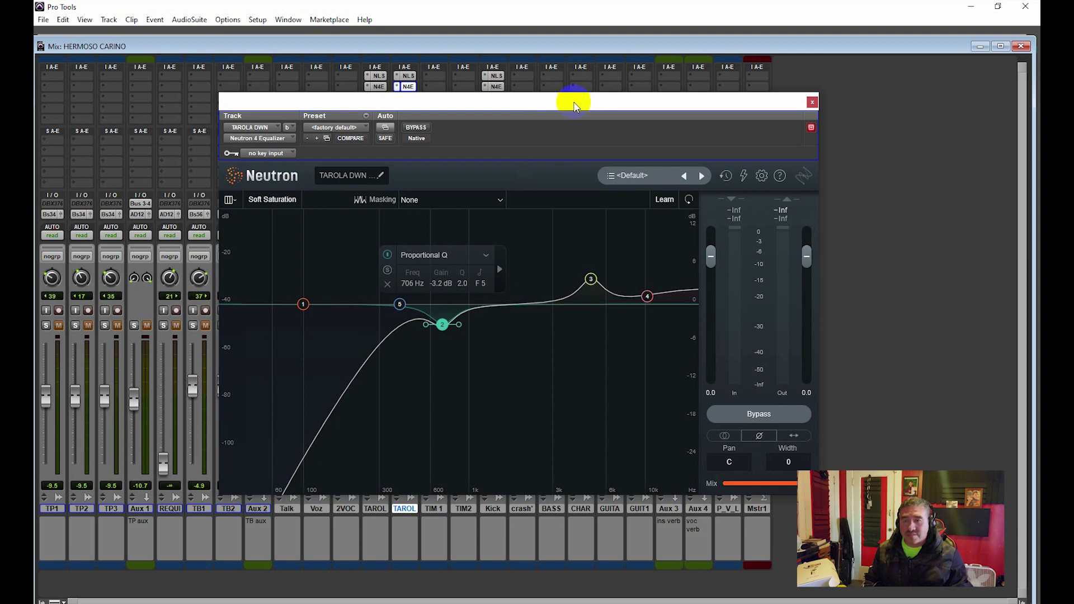
{"action": "key", "text": "space"}
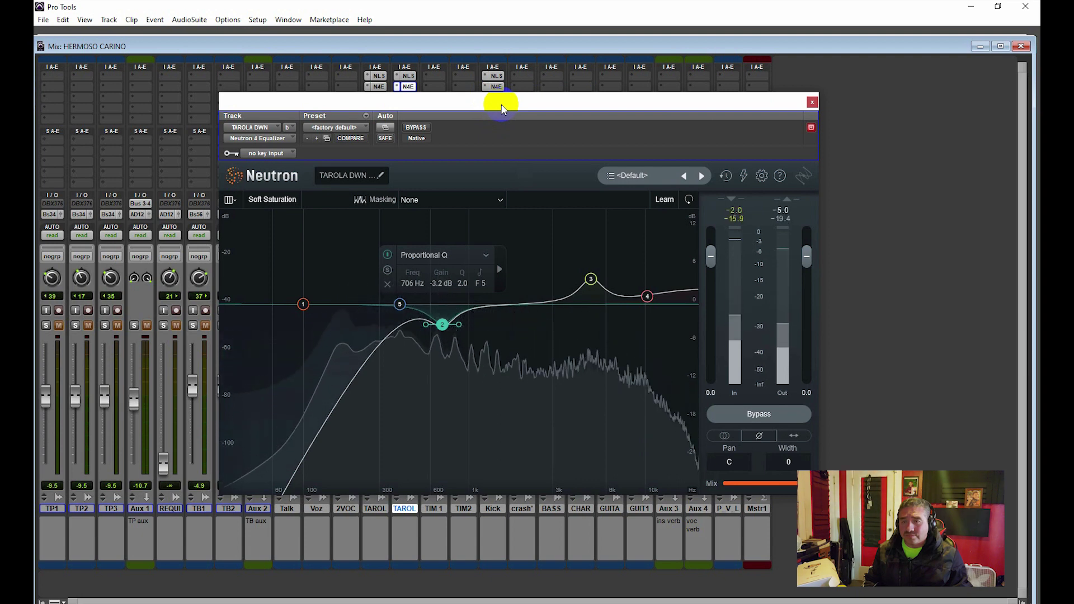
{"action": "key", "text": "space"}
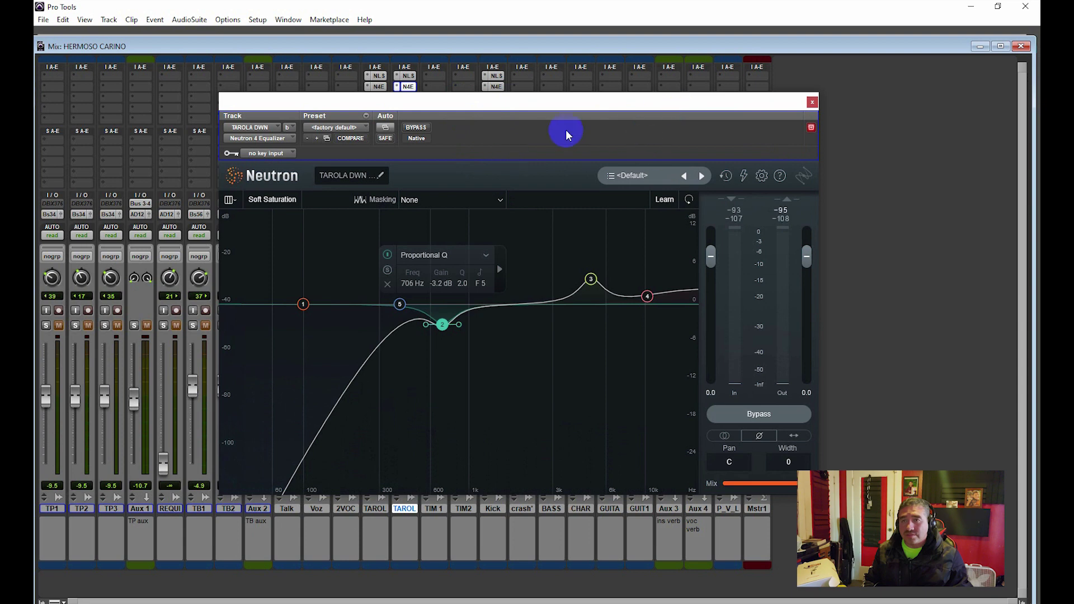
{"action": "key", "text": "space"}
{"action": "left_click", "coordinate": [416, 128]}
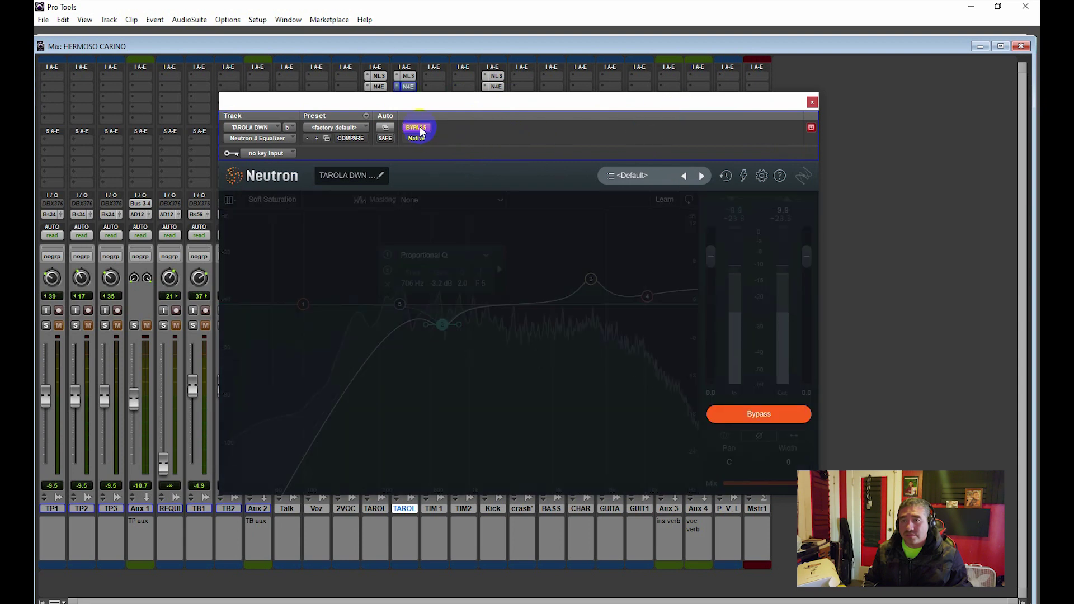
{"action": "left_click", "coordinate": [418, 129]}
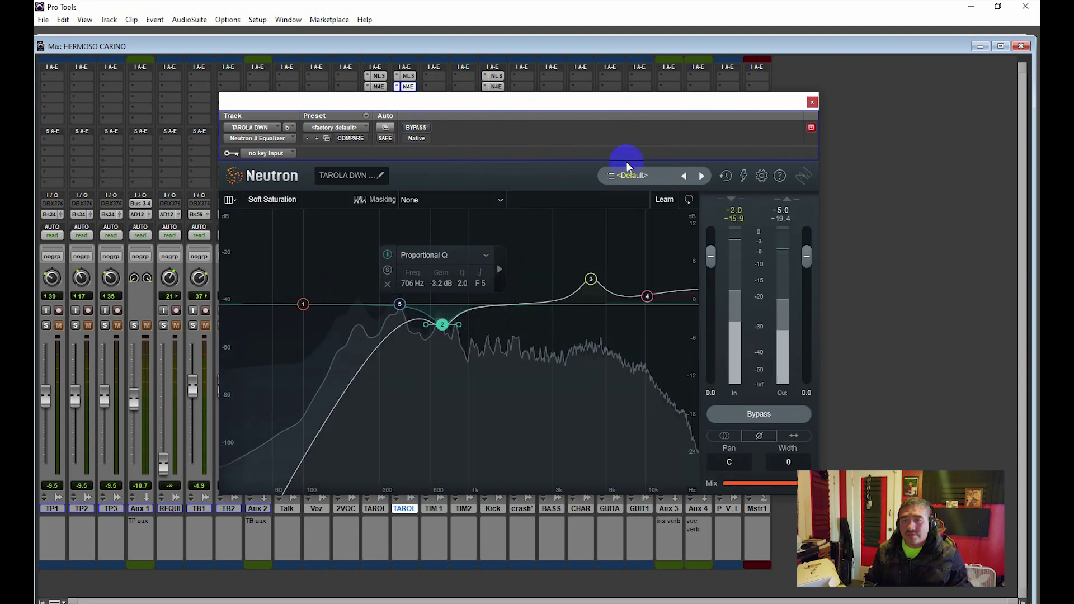
Solo TAROLA UP alongside TAROLA DWN and Kick, moving the equalizer window out of the way and back.
{"action": "left_click_drag", "start_coordinate": [442, 108], "coordinate": [705, 100]}
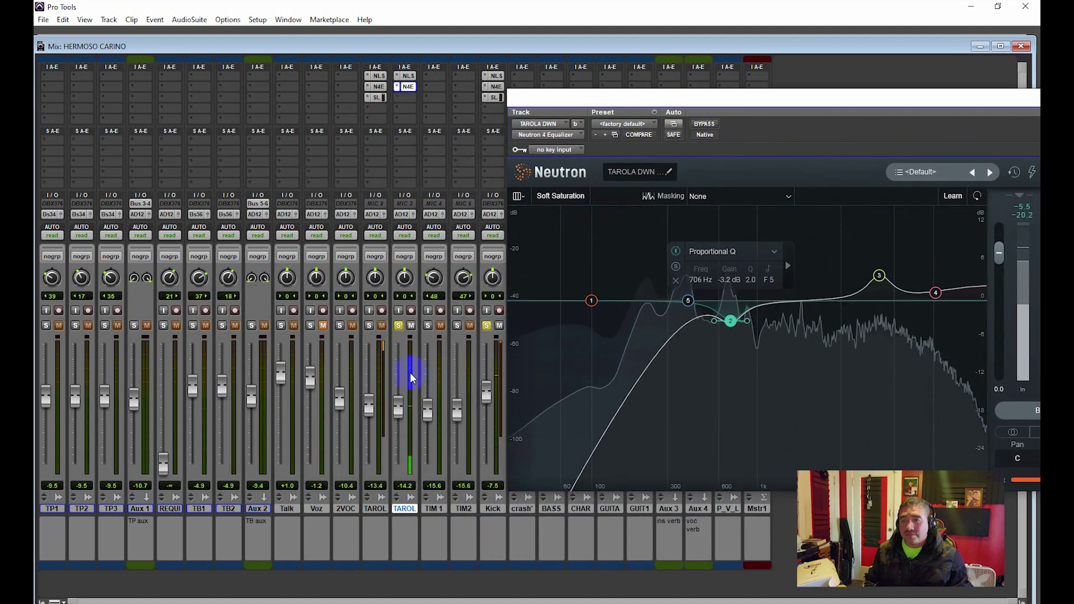
{"action": "left_click", "coordinate": [367, 324]}
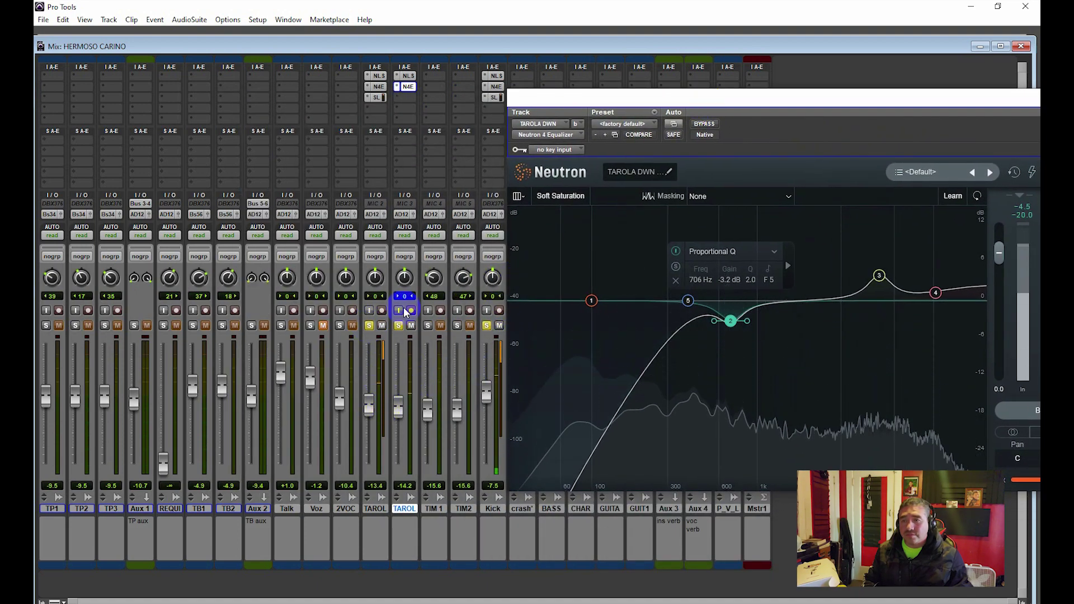
{"action": "left_click_drag", "start_coordinate": [678, 96], "coordinate": [313, 130]}
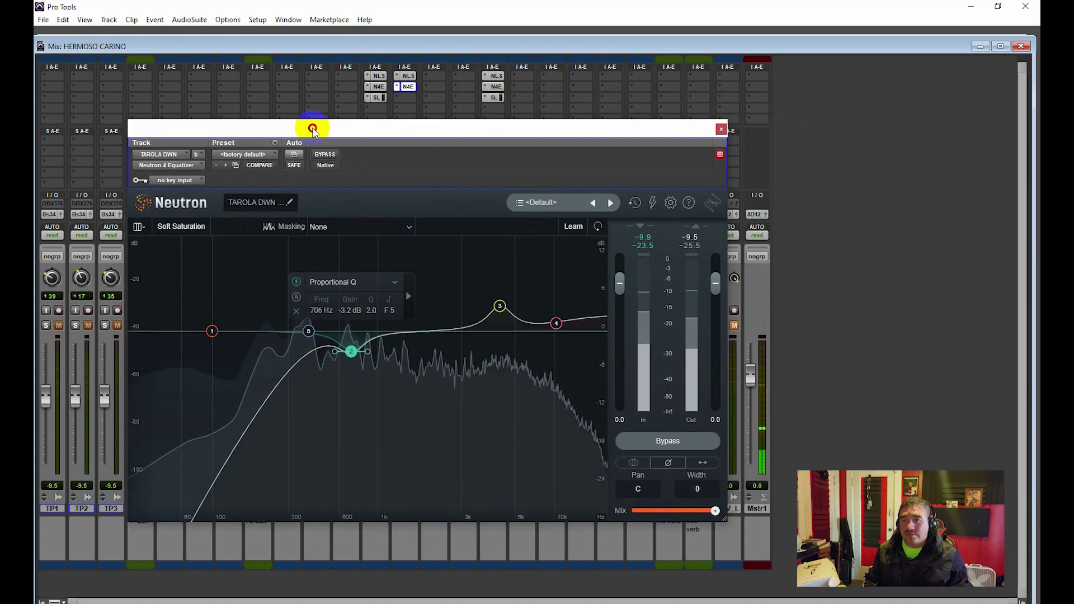
Invert the phase in TAROLA DWN's Neutron equalizer and close the plug-in.
{"action": "left_click", "coordinate": [672, 467]}
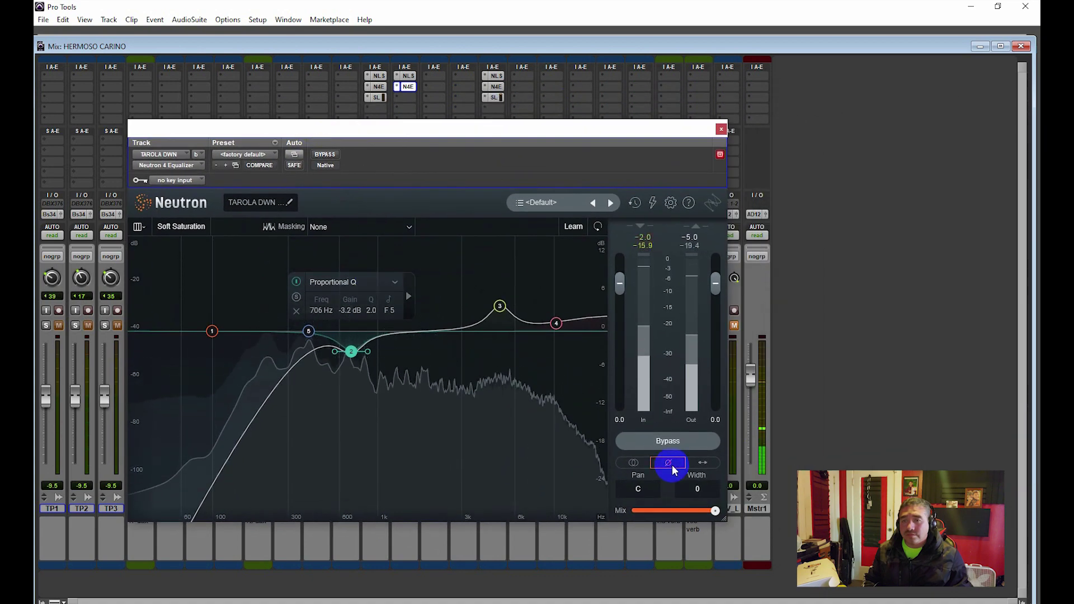
{"action": "left_click", "coordinate": [720, 129]}
{"action": "left_click", "coordinate": [406, 88]}
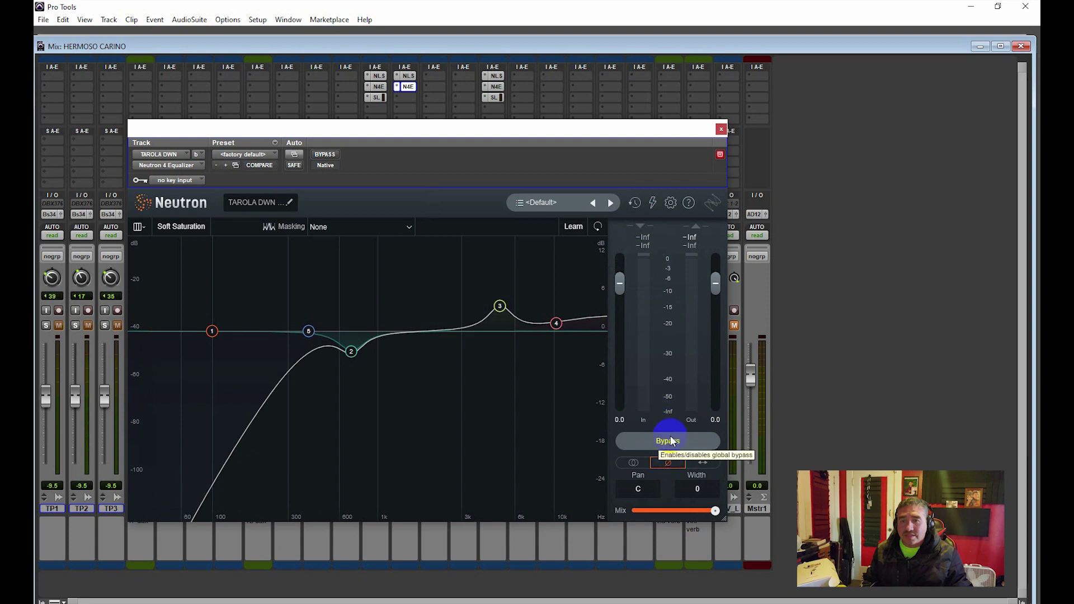
{"action": "left_click", "coordinate": [695, 136]}
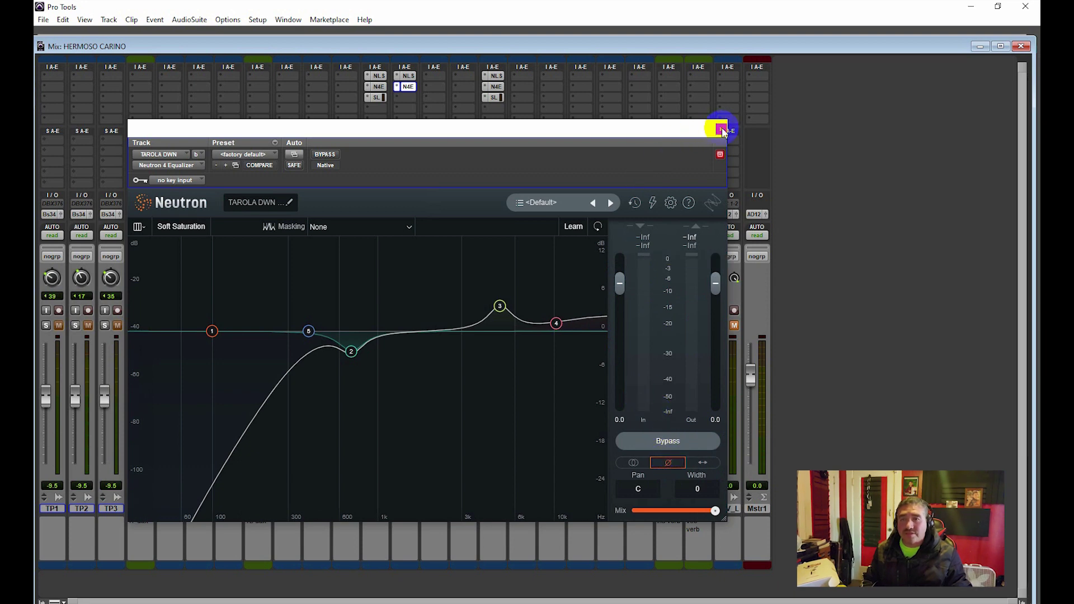
{"action": "left_click", "coordinate": [721, 129]}
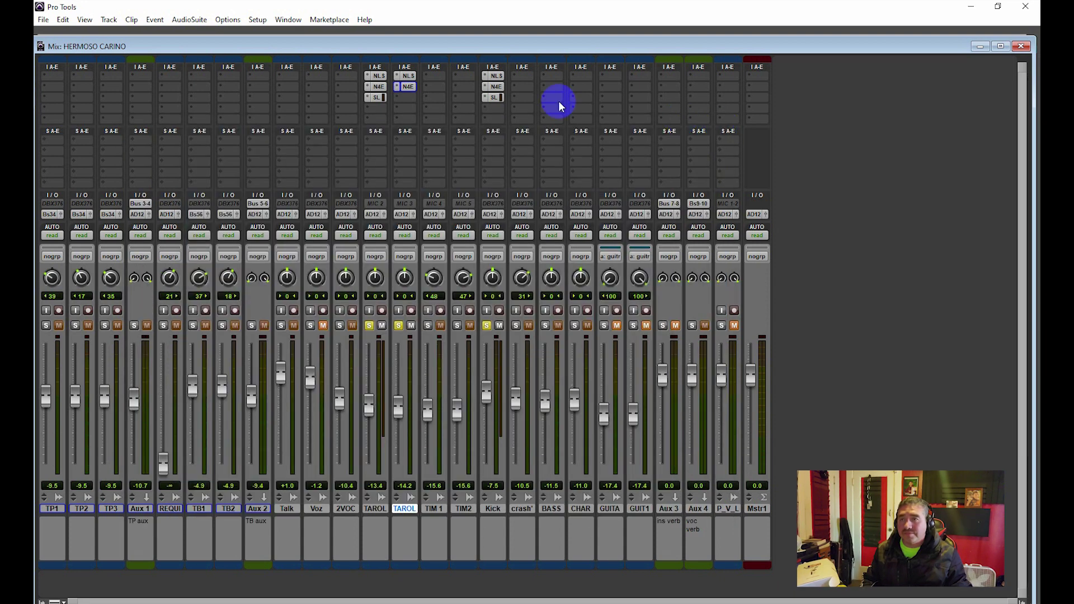
Put the SSLComp (mono) compressor on TAROLA DWN's third insert.
{"action": "left_click", "coordinate": [408, 97]}
{"action": "mouse_move", "coordinate": [440, 114]}
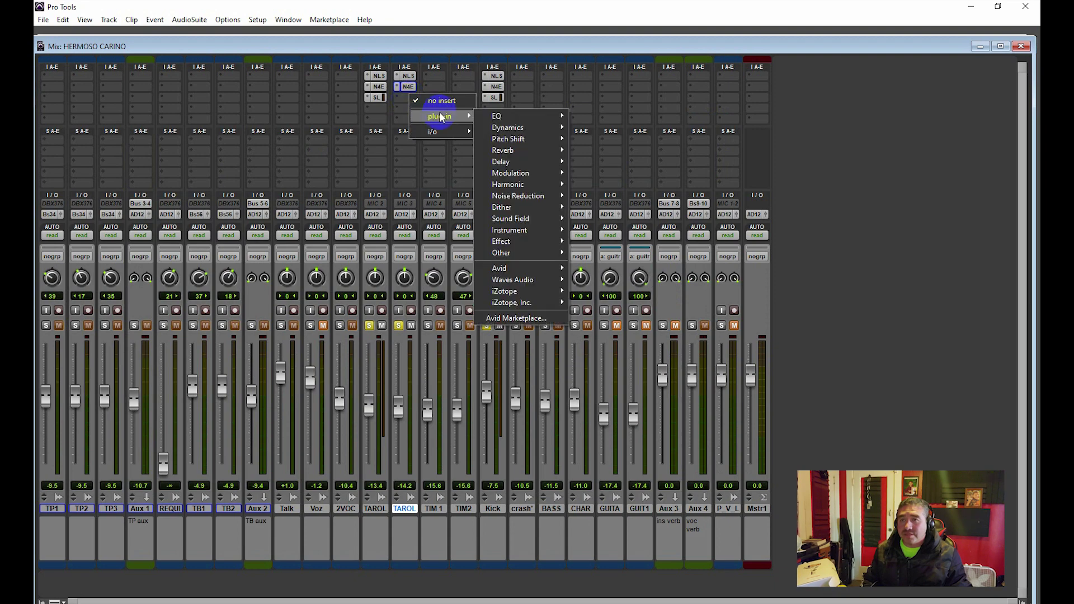
{"action": "mouse_move", "coordinate": [525, 129]}
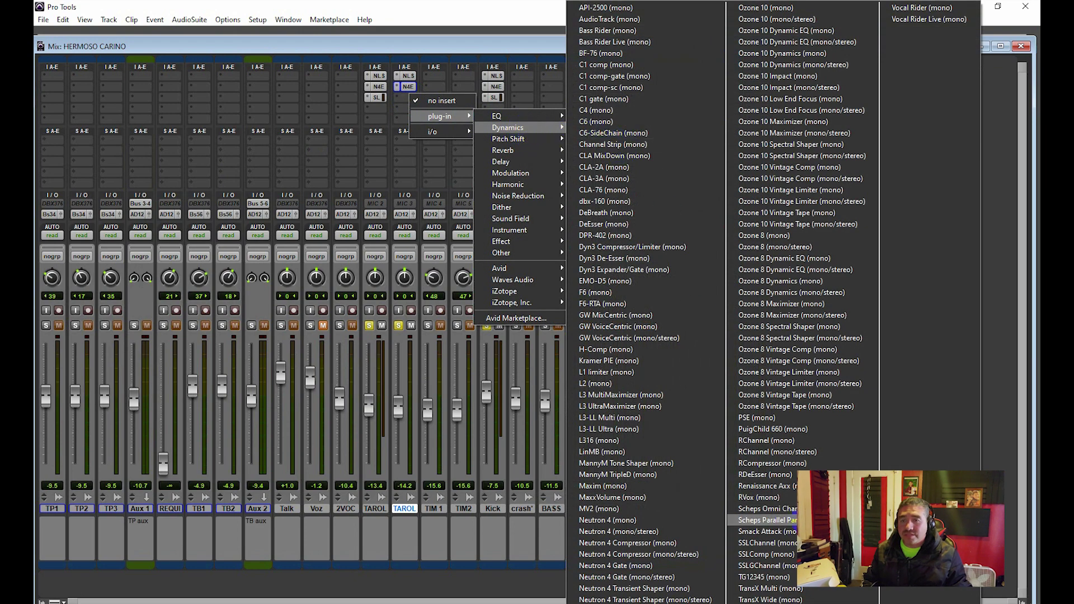
{"action": "left_click", "coordinate": [770, 554]}
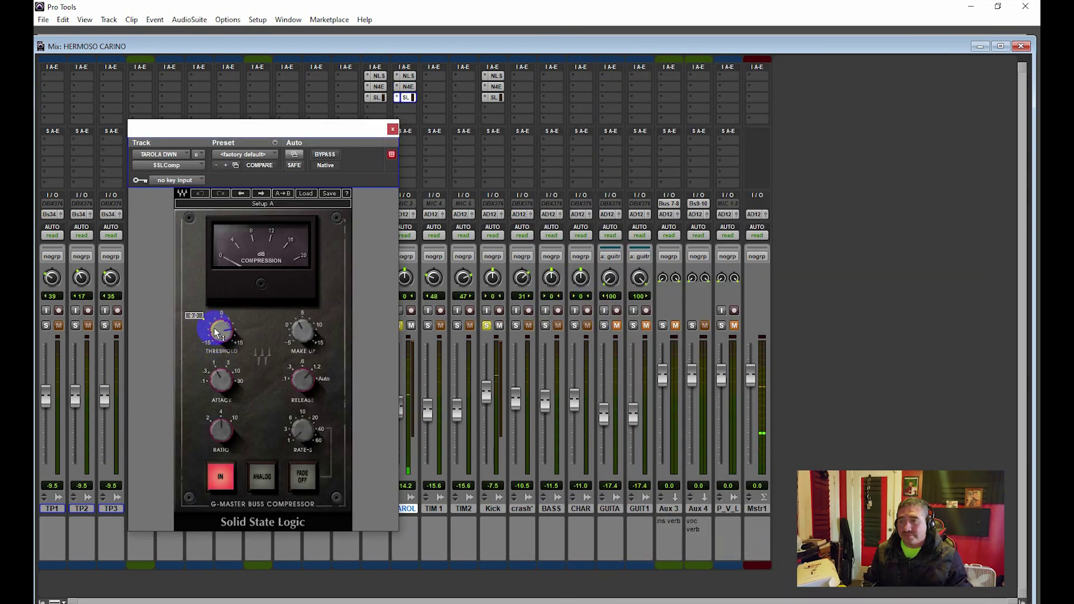
Turn on Analog and shorten the release in TAROLA DWN's SSLComp, close it, and switch to the Edit window.
{"action": "left_click", "coordinate": [261, 477]}
{"action": "mouse_move", "coordinate": [297, 386]}
{"action": "left_mouse_down"}
{"action": "mouse_move", "coordinate": [280, 463]}
{"action": "mouse_move", "coordinate": [291, 379]}
{"action": "left_mouse_up"}
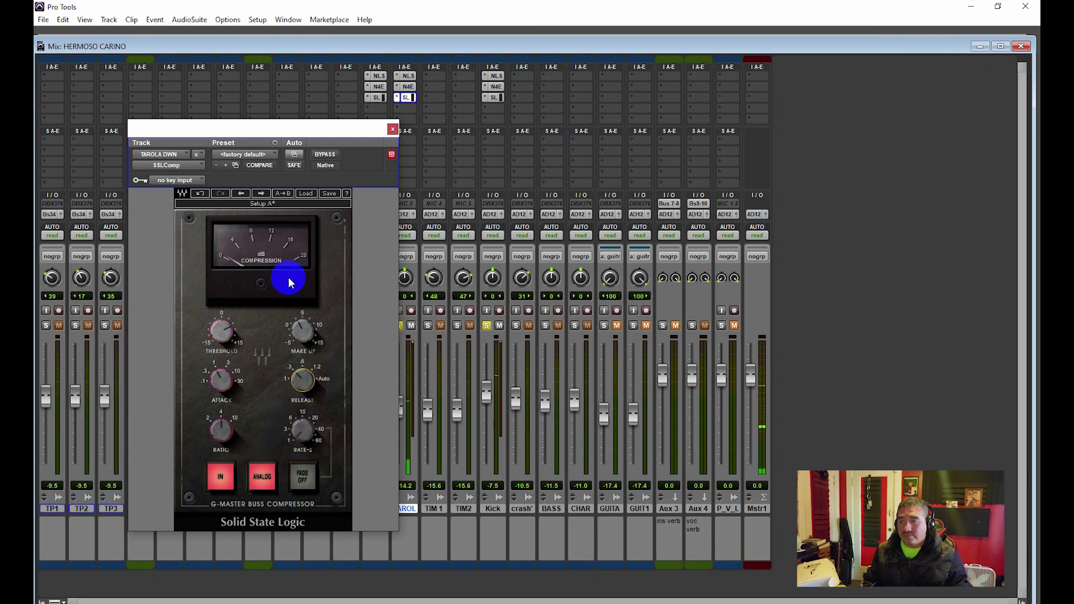
{"action": "left_click", "coordinate": [364, 179]}
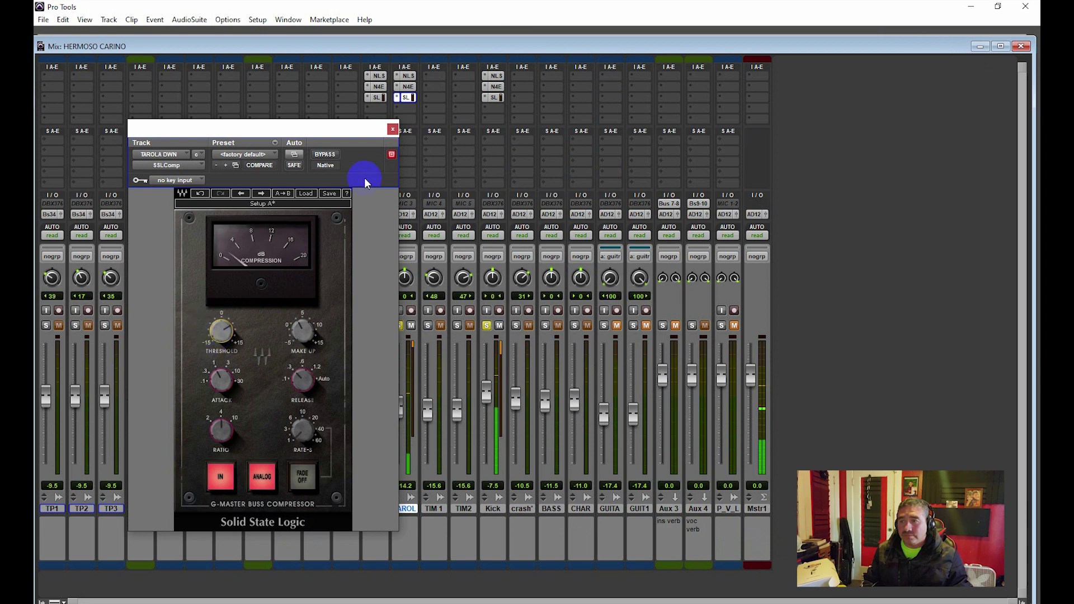
{"action": "left_click", "coordinate": [393, 130]}
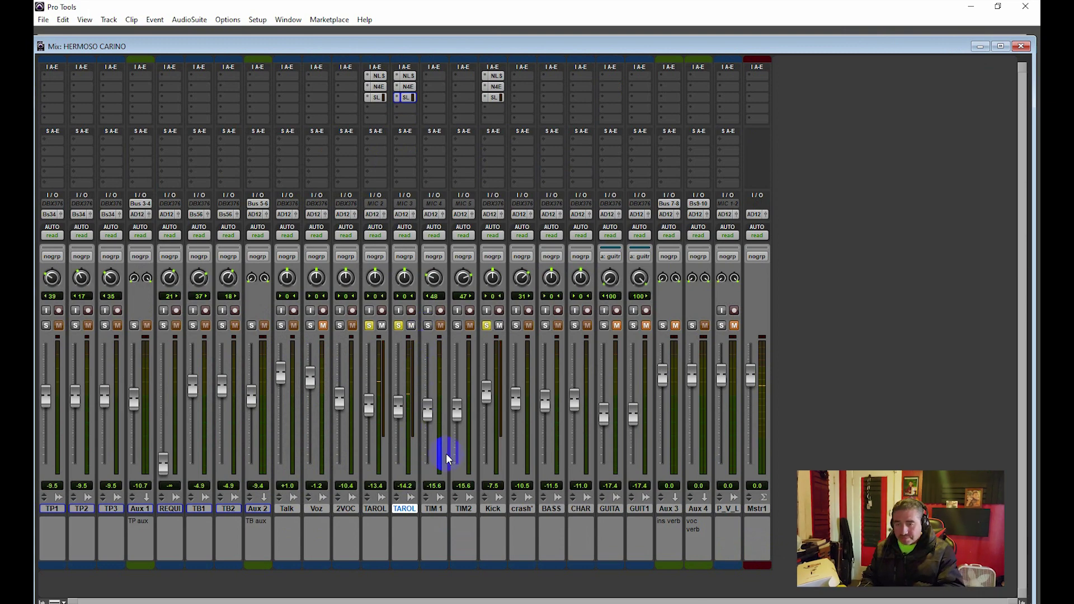
{"action": "key", "text": "ctrl+equal"}
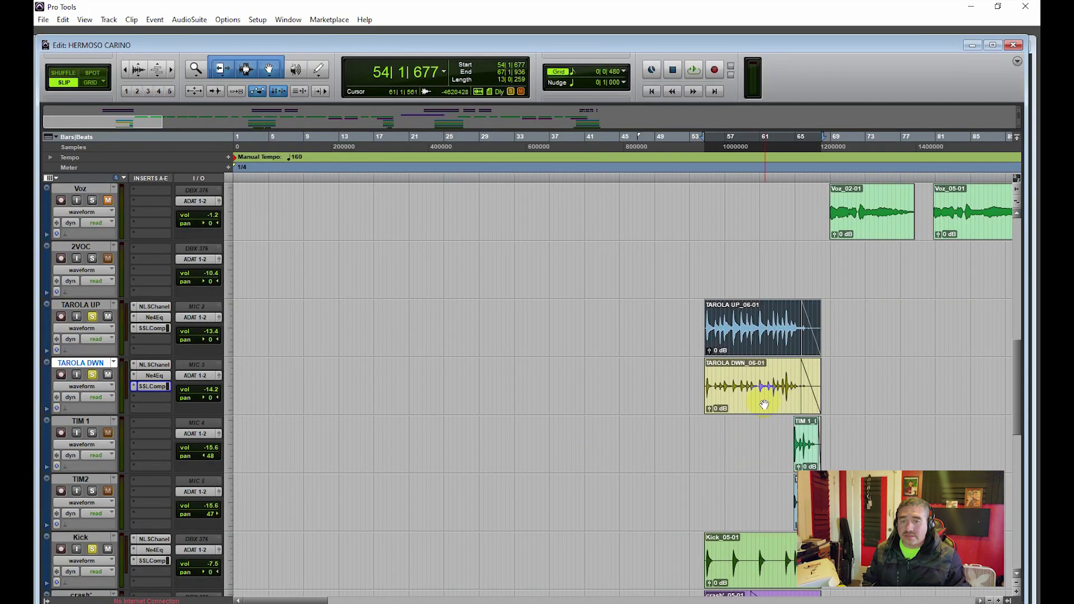
Play from the TIM 1 clip and put the NLS Channel (mono) plug-in on TIM 1's first insert in the Mix window.
{"action": "left_click", "coordinate": [805, 451]}
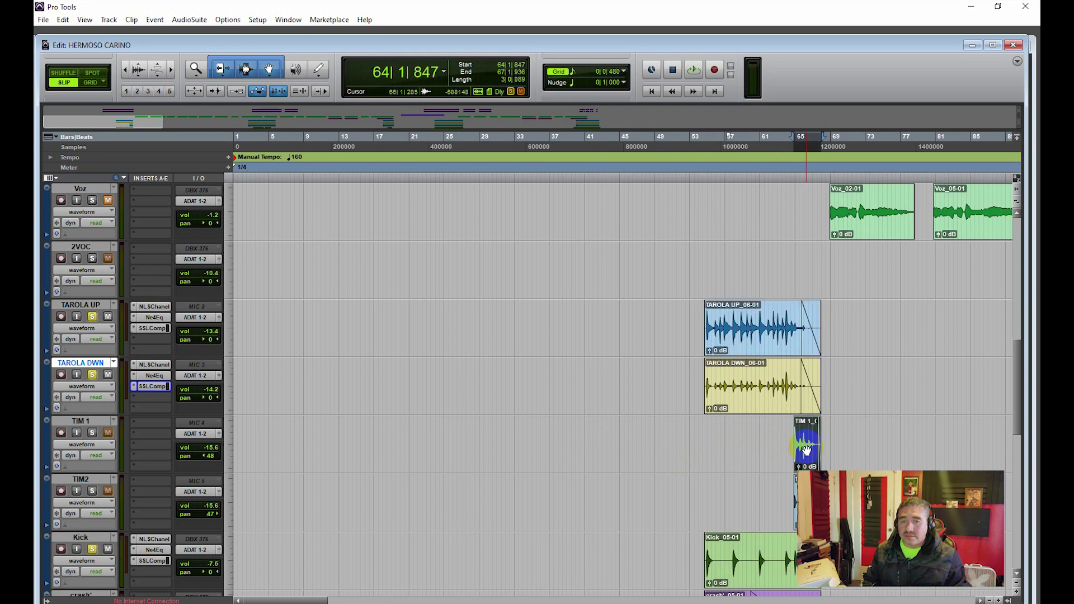
{"action": "key", "text": "ctrl+equal"}
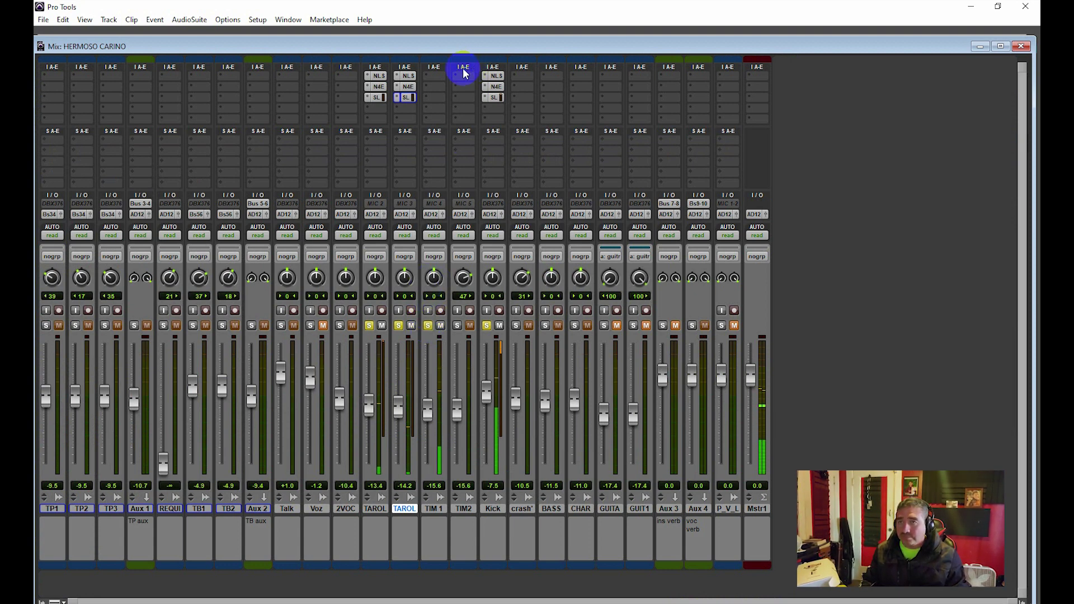
{"action": "left_click", "coordinate": [433, 76]}
{"action": "mouse_move", "coordinate": [470, 95]}
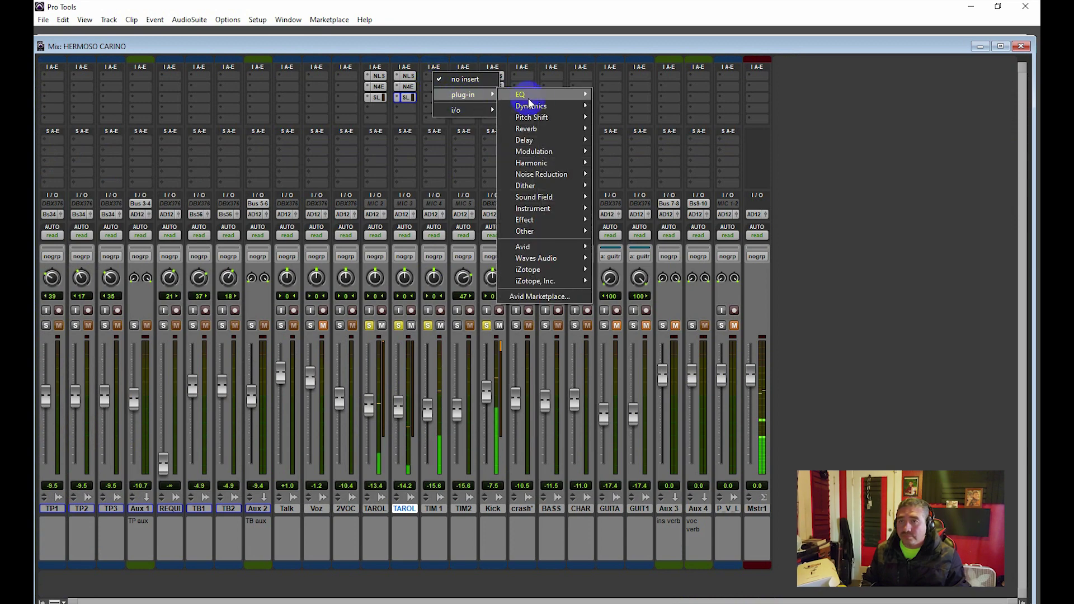
{"action": "mouse_move", "coordinate": [552, 162]}
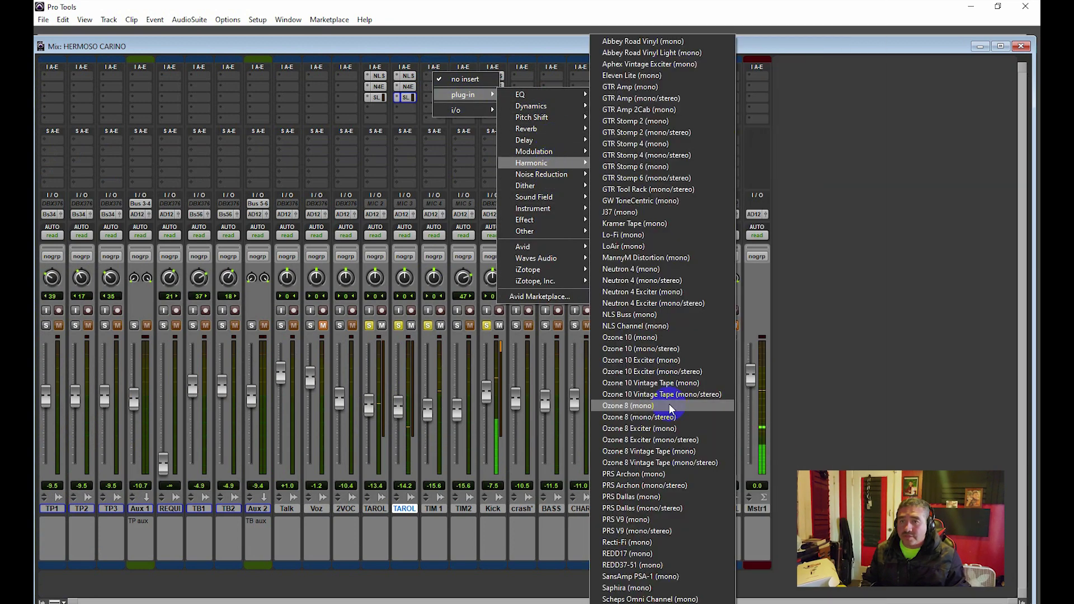
{"action": "left_click", "coordinate": [638, 326]}
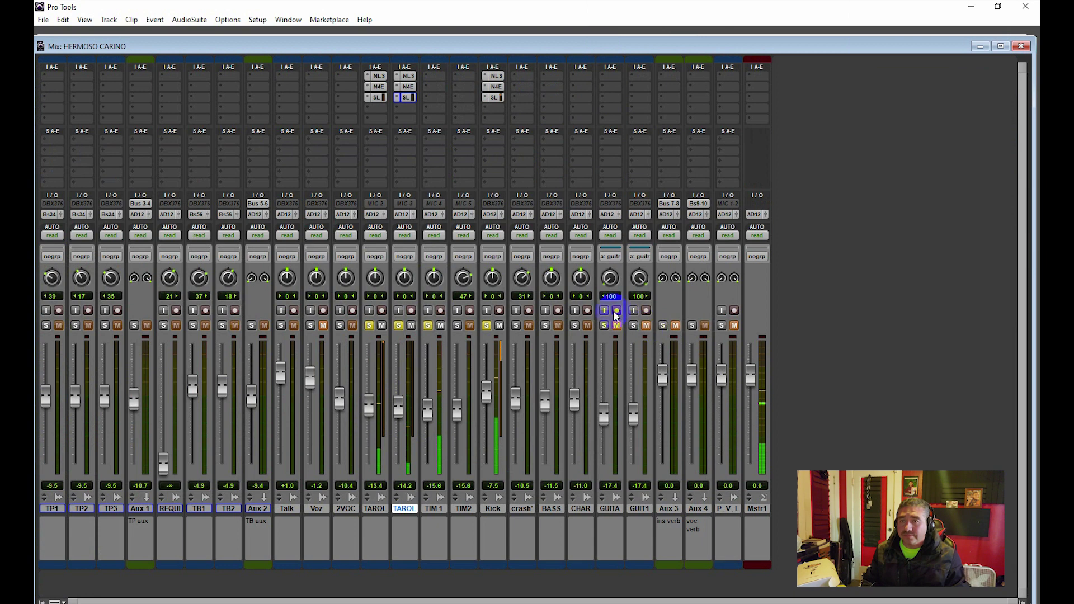
Raise the Drive in TIM 1's NLS Channel to about 6 and close the plug-in.
{"action": "left_click", "coordinate": [243, 348]}
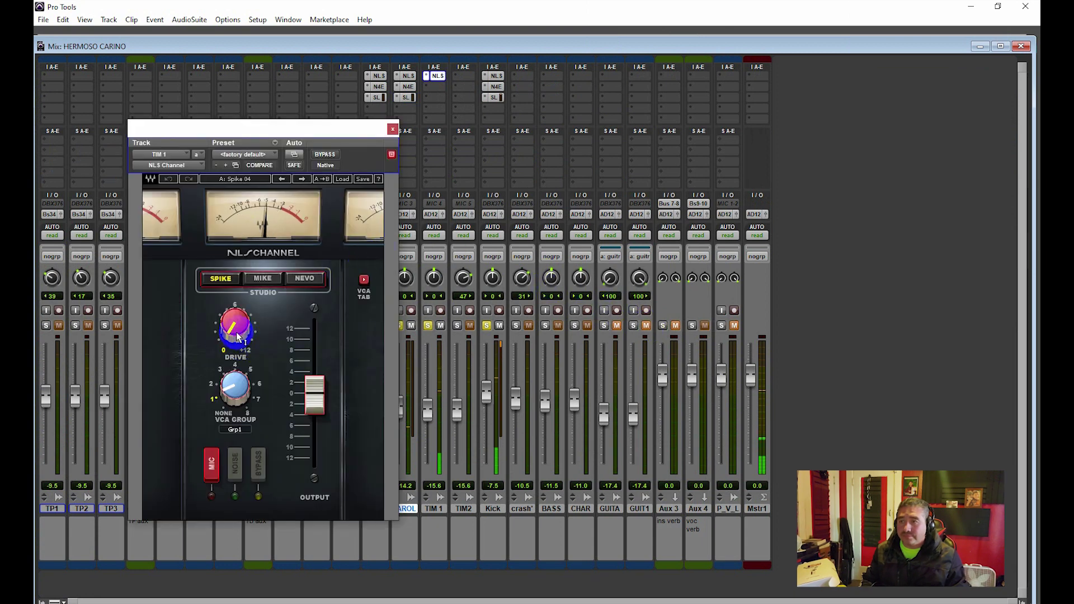
{"action": "left_click_drag", "start_coordinate": [237, 336], "coordinate": [154, 223]}
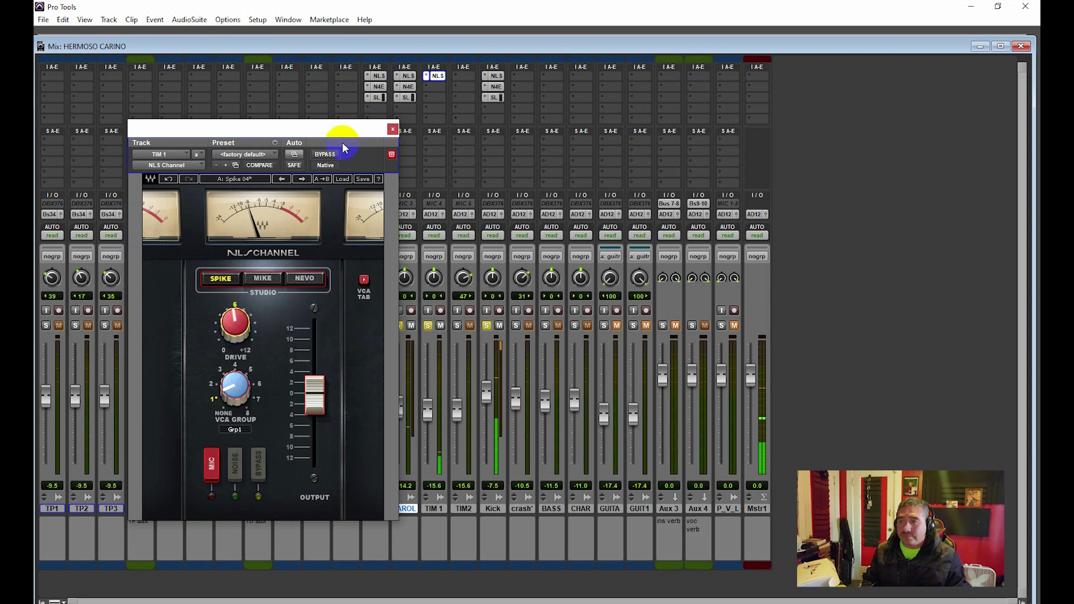
{"action": "left_click", "coordinate": [392, 131]}
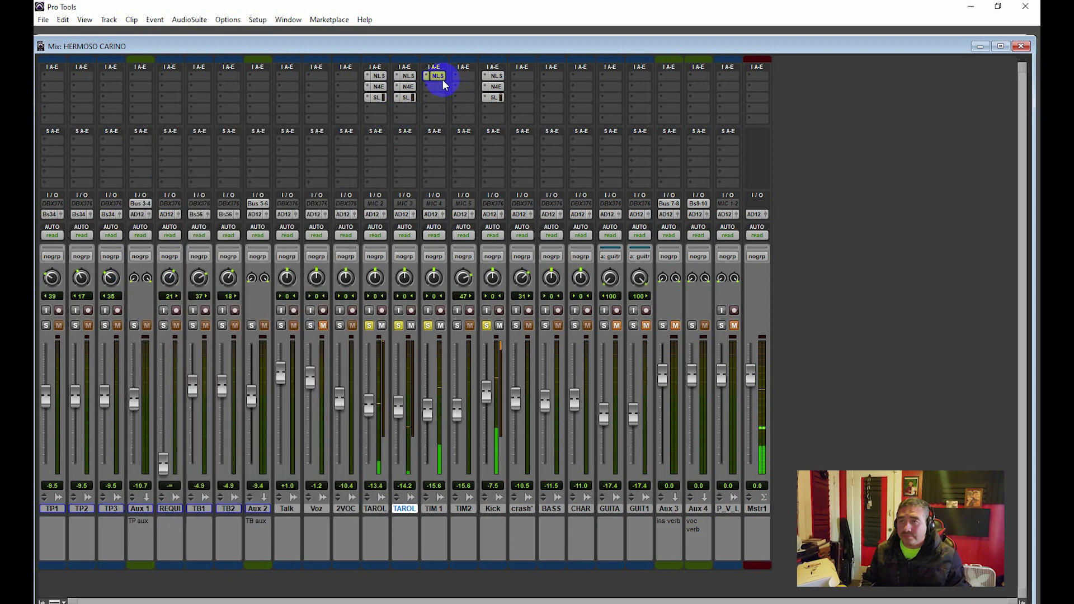
Put the Neutron 4 Equalizer (mono) on TIM 1's second insert.
{"action": "left_click", "coordinate": [438, 85]}
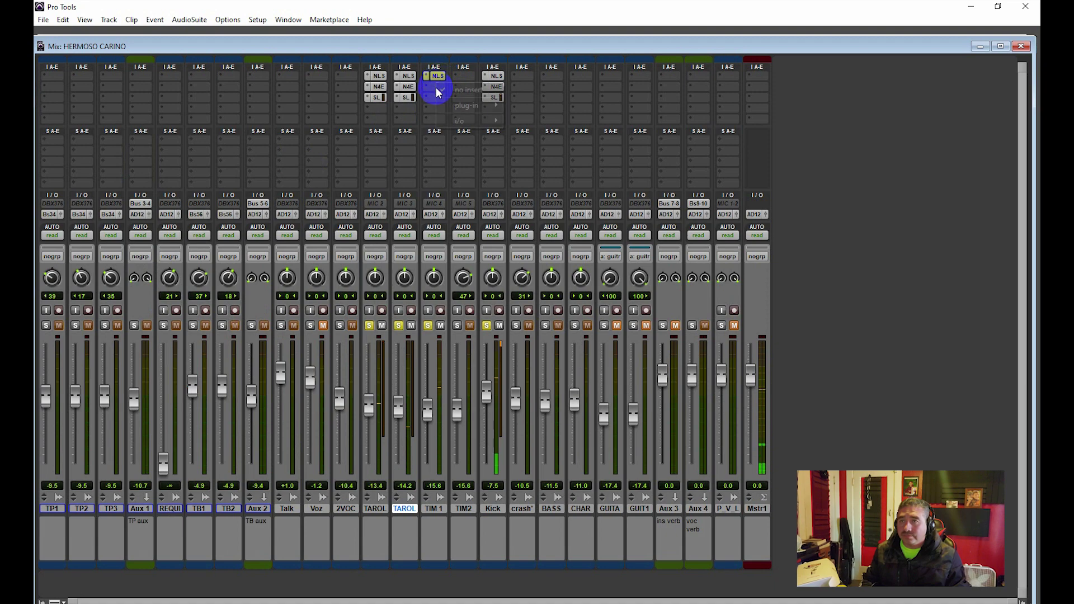
{"action": "mouse_move", "coordinate": [462, 107]}
{"action": "mouse_move", "coordinate": [540, 106]}
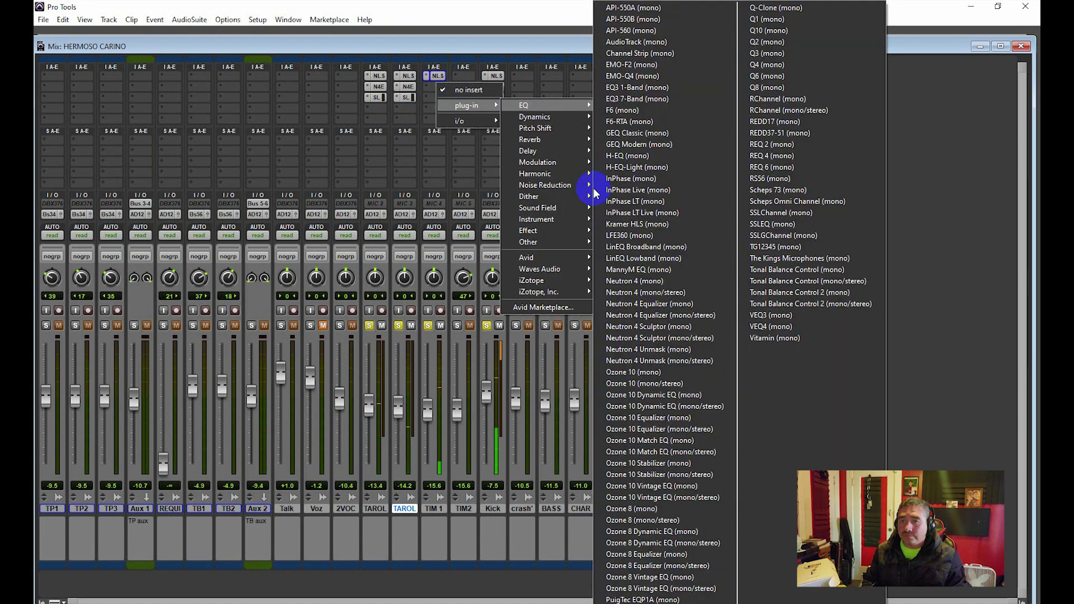
{"action": "left_click", "coordinate": [659, 302]}
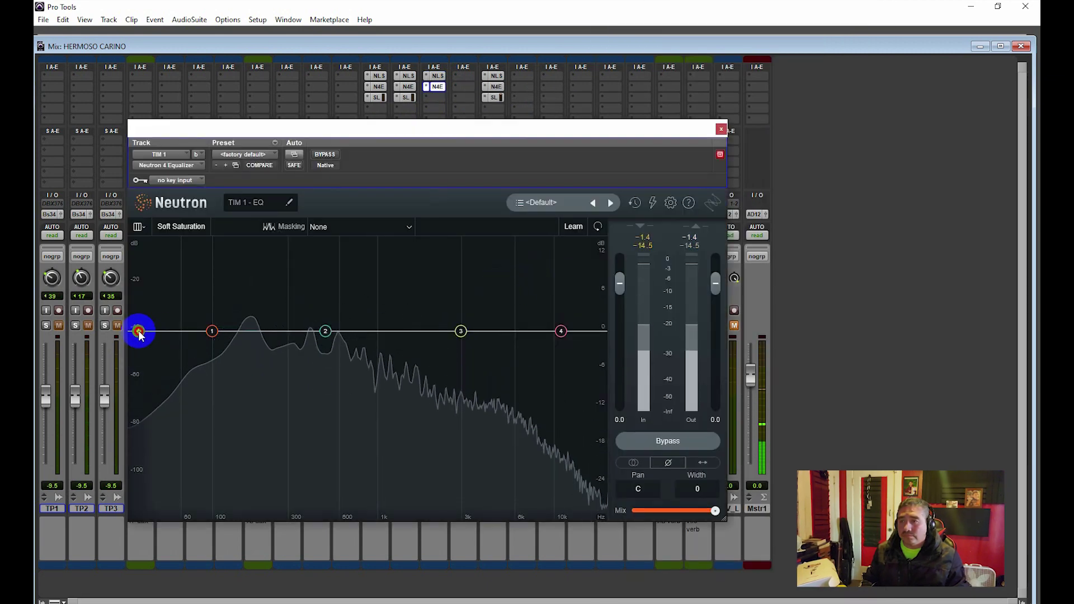
Shape TIM 1's EQ with a 155 Hz highpass, -4.3 dB at 314 Hz, +3.6 dB at 3000 Hz and a +1.1 dB high shelf at 7006 Hz.
{"action": "left_click_drag", "start_coordinate": [137, 332], "coordinate": [241, 335]}
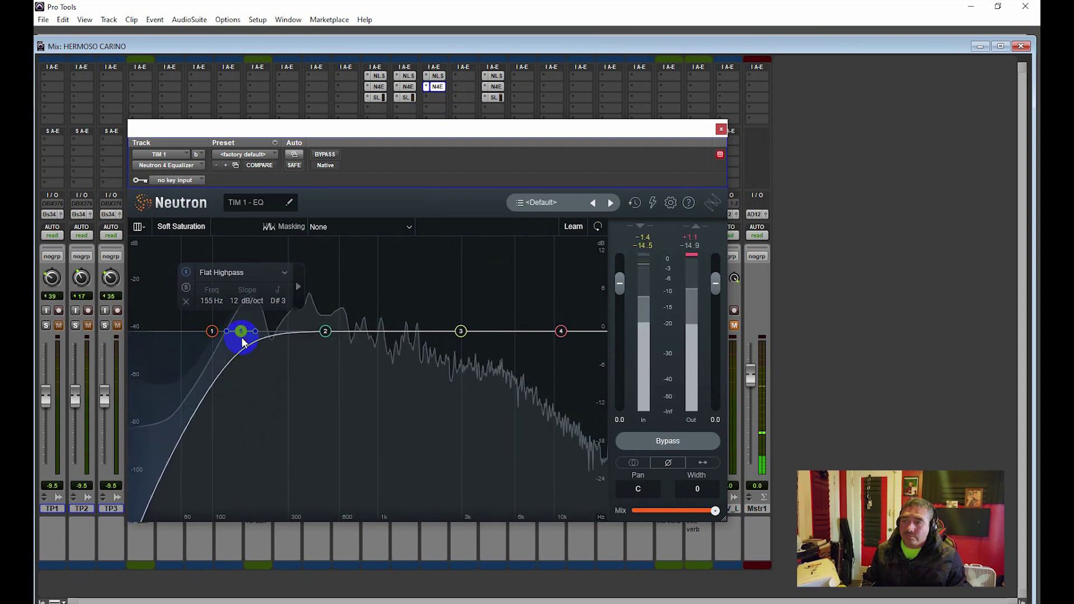
{"action": "left_click_drag", "start_coordinate": [331, 334], "coordinate": [295, 359]}
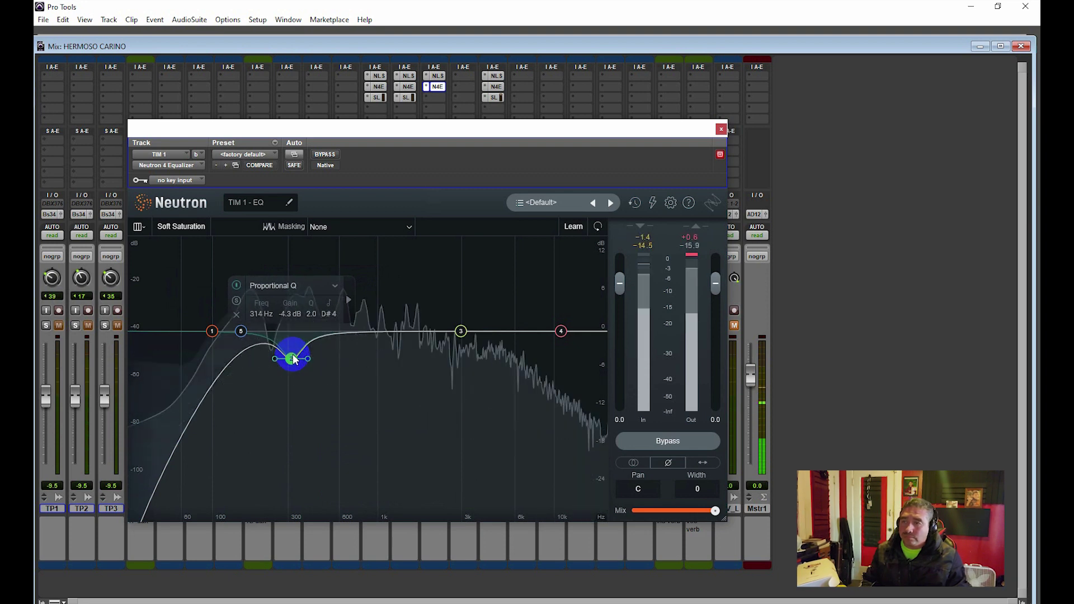
{"action": "left_click_drag", "start_coordinate": [461, 331], "coordinate": [463, 309]}
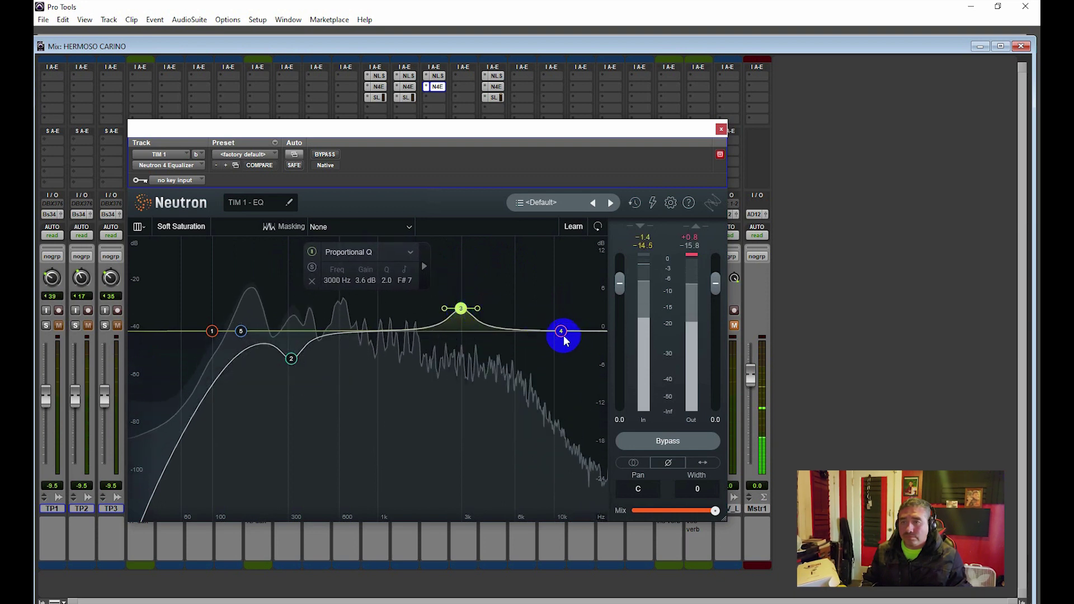
{"action": "left_click_drag", "start_coordinate": [561, 331], "coordinate": [524, 326]}
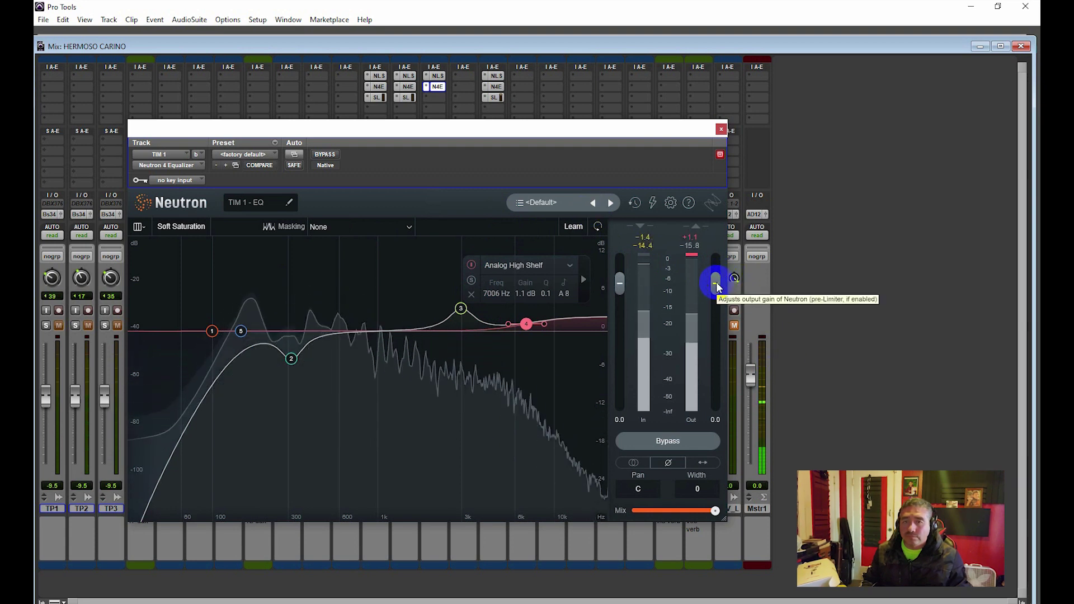
Lower the output gain of TIM 1's Neutron equalizer to -3.9 dB and close the plug-in.
{"action": "left_click_drag", "start_coordinate": [716, 286], "coordinate": [716, 295]}
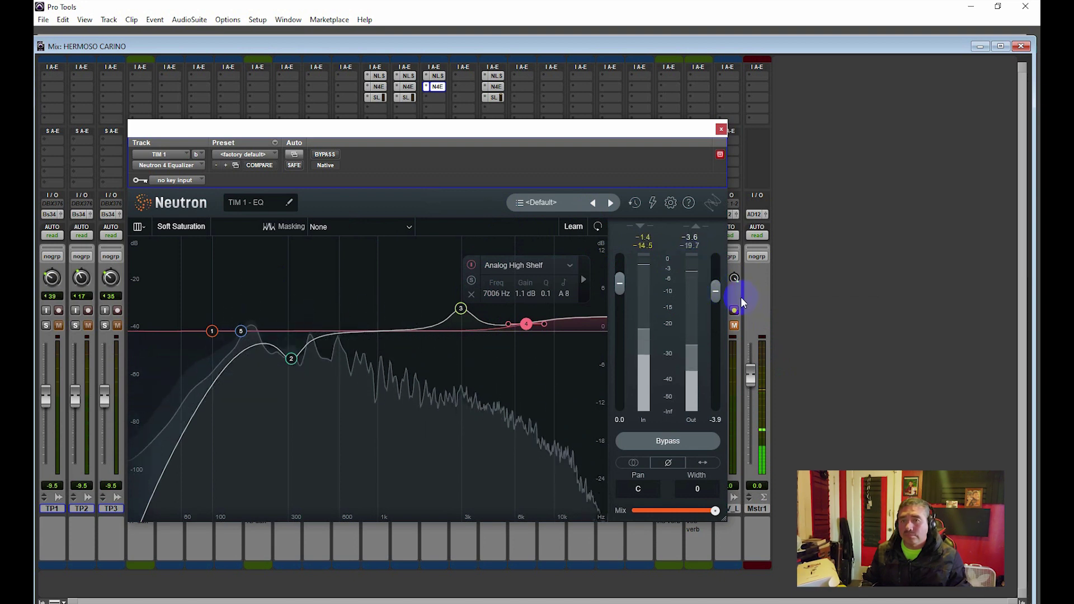
{"action": "left_click", "coordinate": [721, 130]}
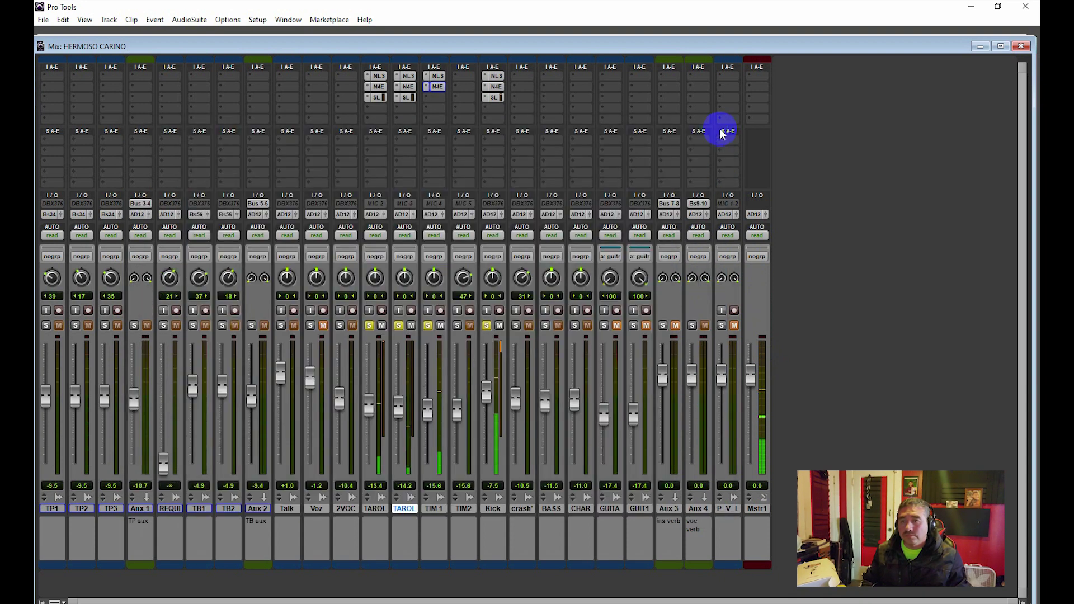
Mute TAROLA UP, TAROLA DWN and Kick, and put the SSLComp (mono) compressor on TIM 1's third insert.
{"action": "left_click", "coordinate": [440, 95]}
{"action": "left_click", "coordinate": [499, 326]}
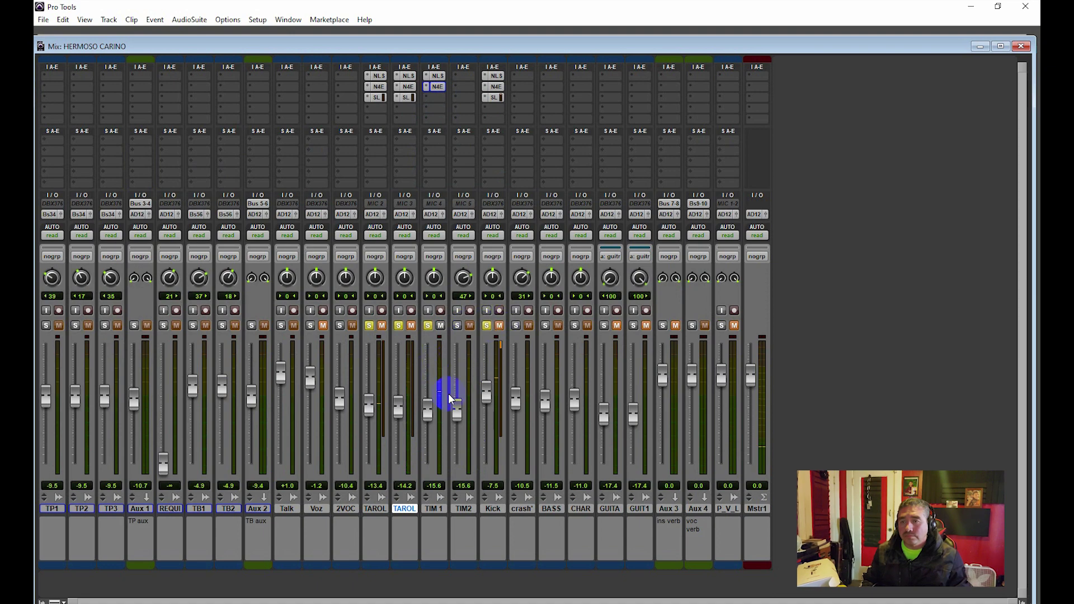
{"action": "left_click", "coordinate": [438, 96]}
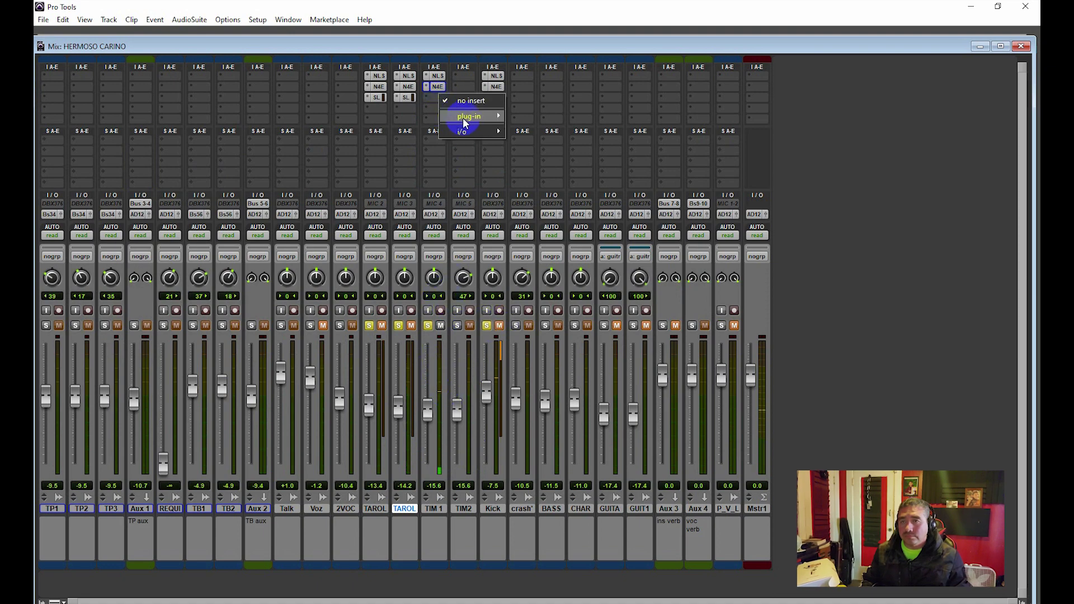
{"action": "mouse_move", "coordinate": [467, 117]}
{"action": "mouse_move", "coordinate": [534, 127]}
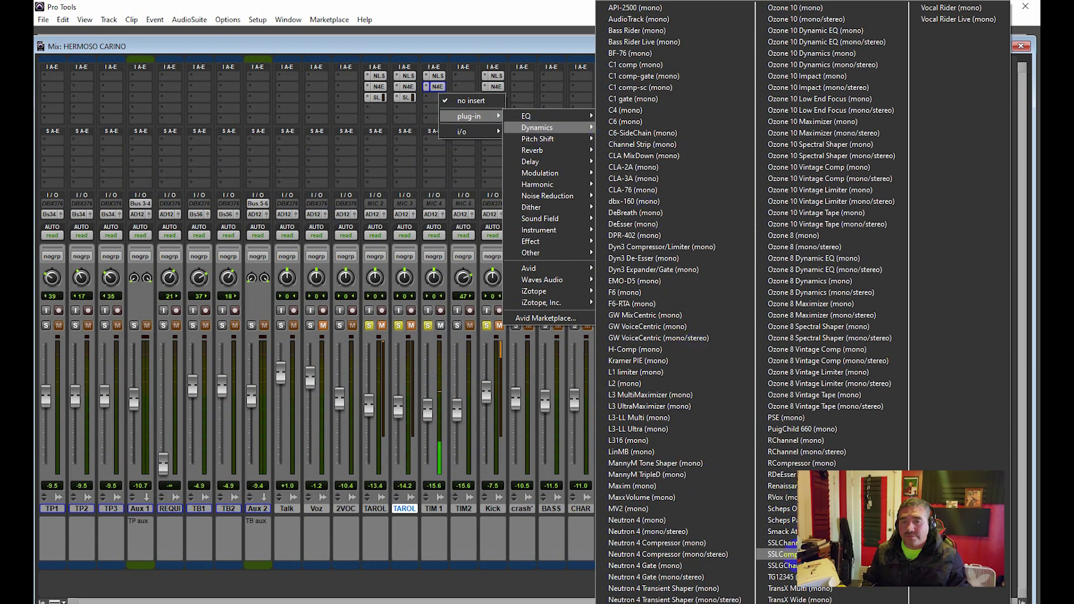
{"action": "left_click", "coordinate": [788, 556]}
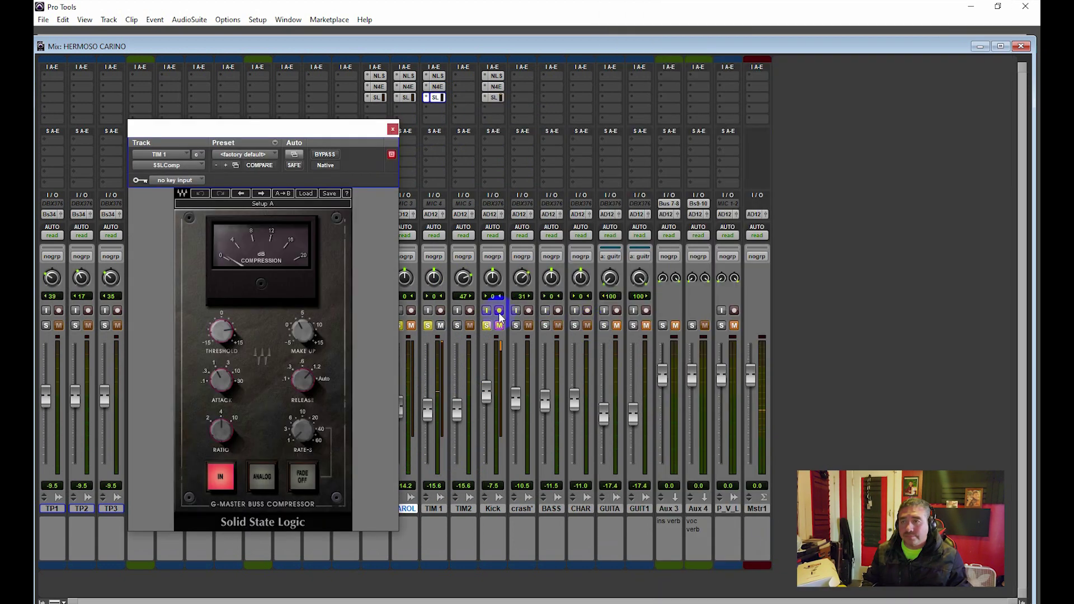
Adjust the threshold, shorten the release and turn on Analog in TIM 1's SSLComp.
{"action": "mouse_move", "coordinate": [204, 327]}
{"action": "left_mouse_down"}
{"action": "mouse_move", "coordinate": [213, 340]}
{"action": "mouse_move", "coordinate": [211, 326]}
{"action": "left_mouse_up"}
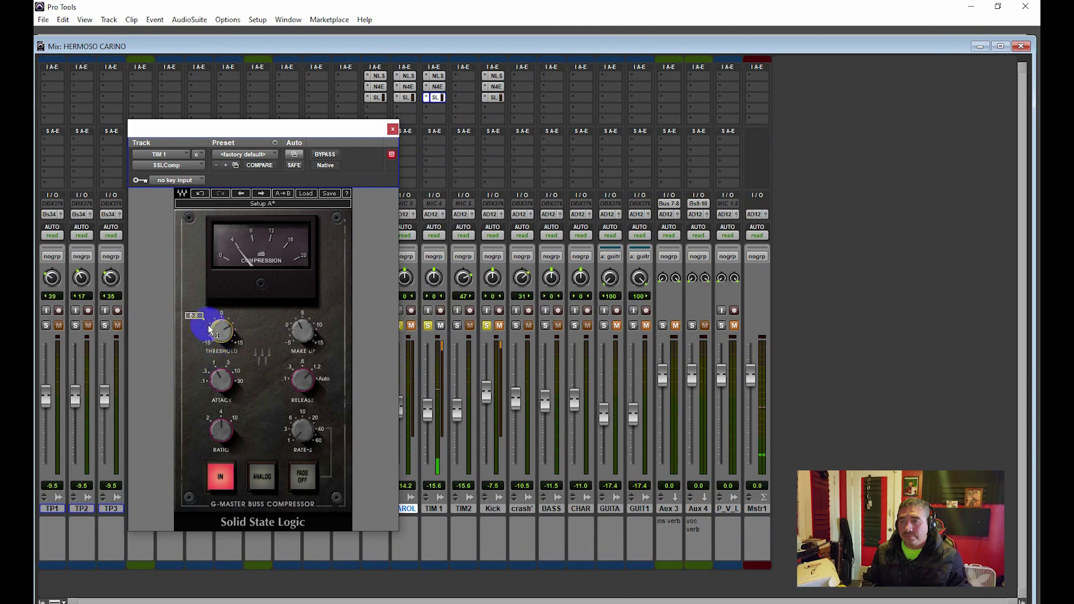
{"action": "mouse_move", "coordinate": [292, 392]}
{"action": "left_mouse_down"}
{"action": "mouse_move", "coordinate": [291, 403]}
{"action": "mouse_move", "coordinate": [292, 389]}
{"action": "left_mouse_up"}
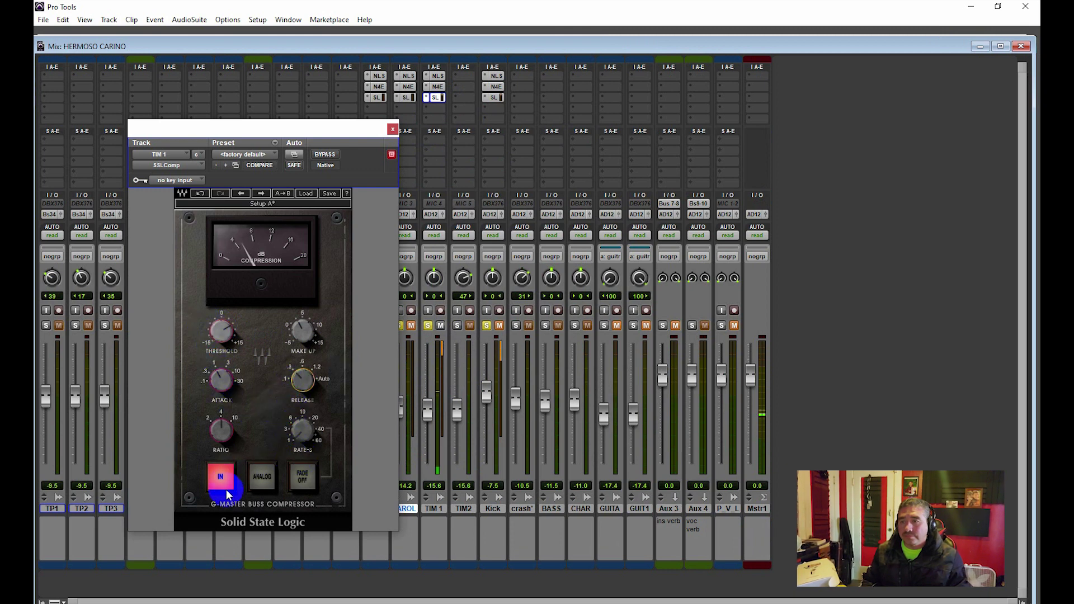
{"action": "left_click", "coordinate": [262, 477]}
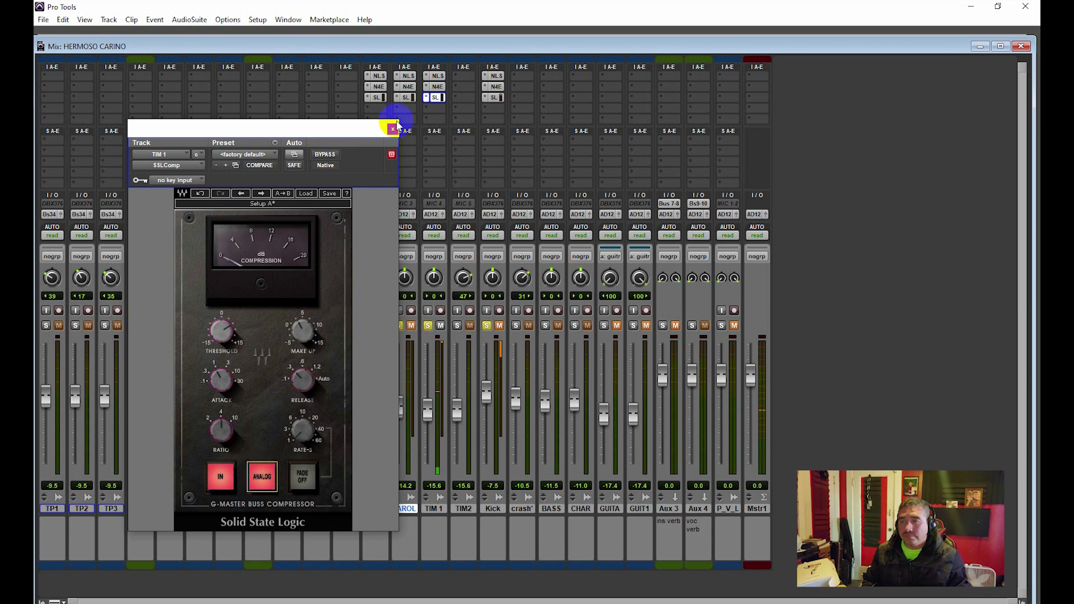
Fine-tune the threshold of TIM 1's SSLComp, comparing the sound with the compressor bypassed, and close the plug-in.
{"action": "left_click", "coordinate": [331, 158]}
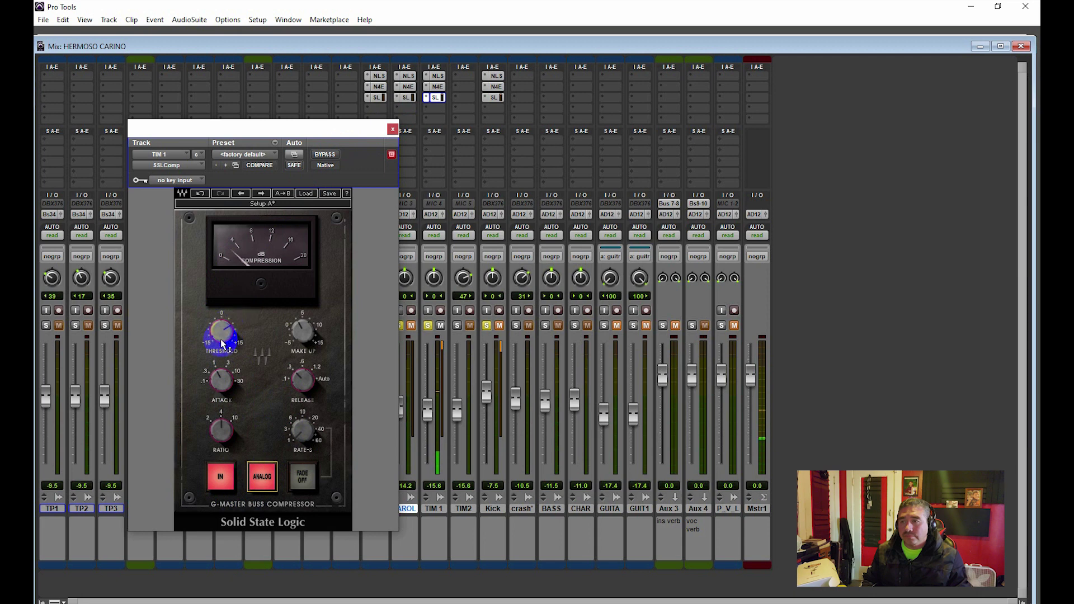
{"action": "left_click_drag", "start_coordinate": [222, 344], "coordinate": [205, 330]}
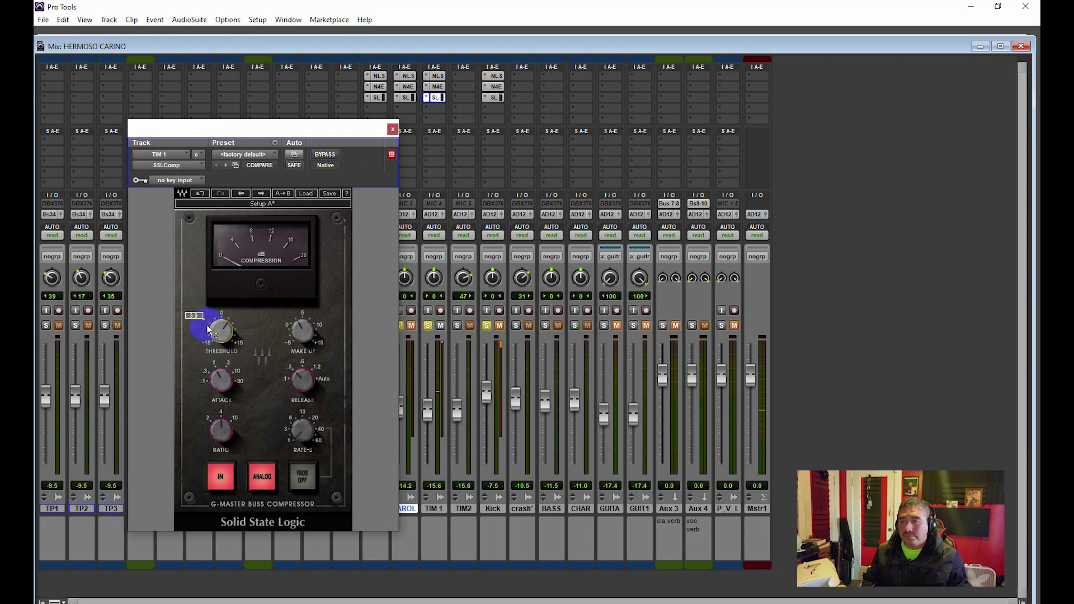
{"action": "left_click", "coordinate": [330, 157]}
{"action": "left_click", "coordinate": [330, 156]}
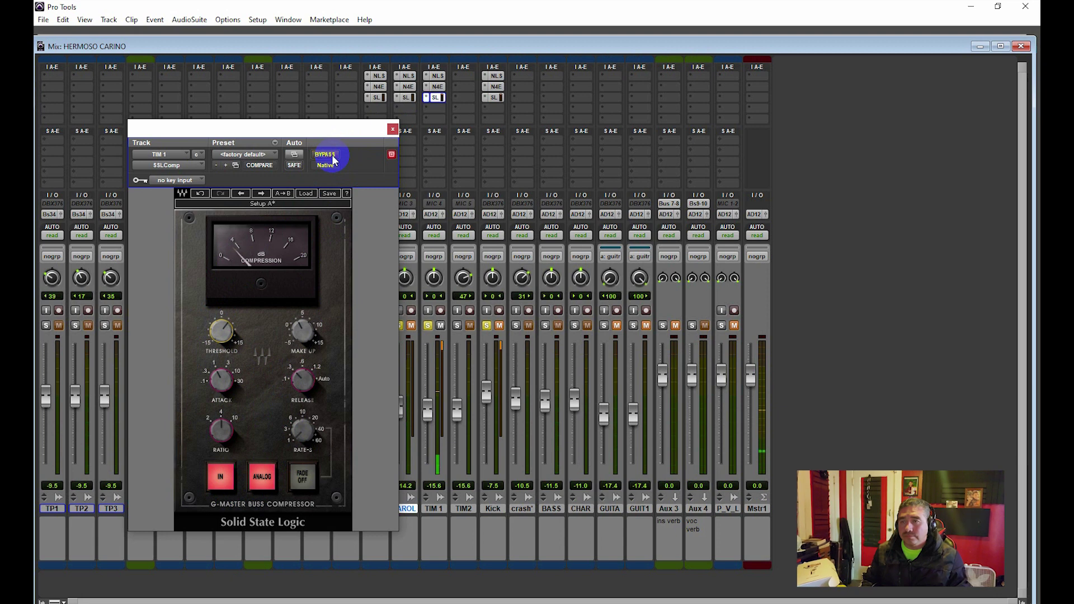
{"action": "left_click", "coordinate": [392, 129]}
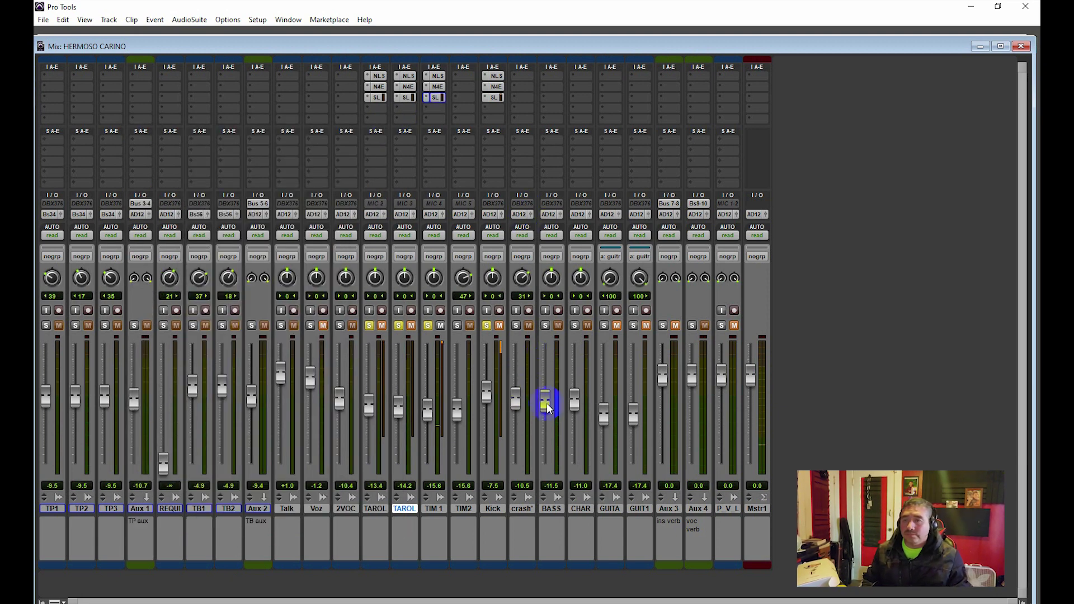
Unmute TAROLA UP, TAROLA DWN and Kick, and solo TIM2 with its pan centred at 0.
{"action": "left_click", "coordinate": [476, 347]}
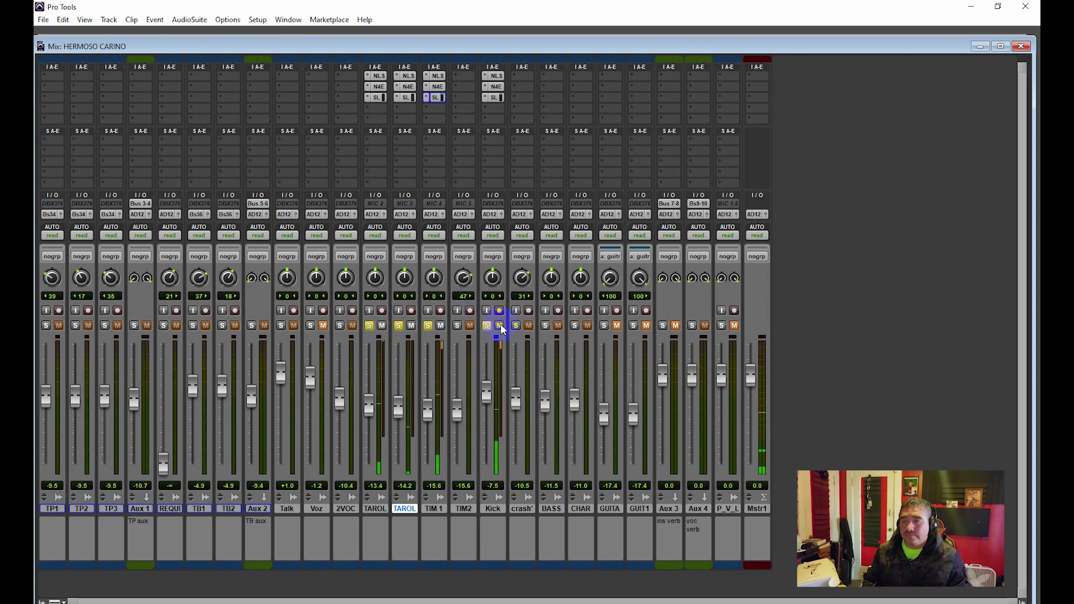
{"action": "left_click", "coordinate": [457, 325]}
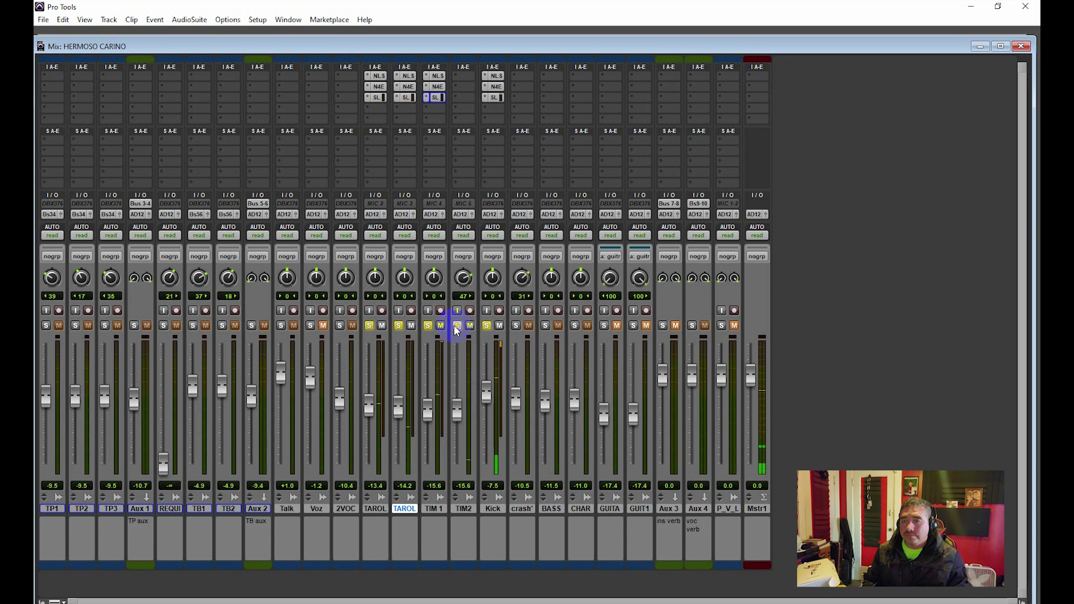
{"action": "left_click", "coordinate": [464, 278]}
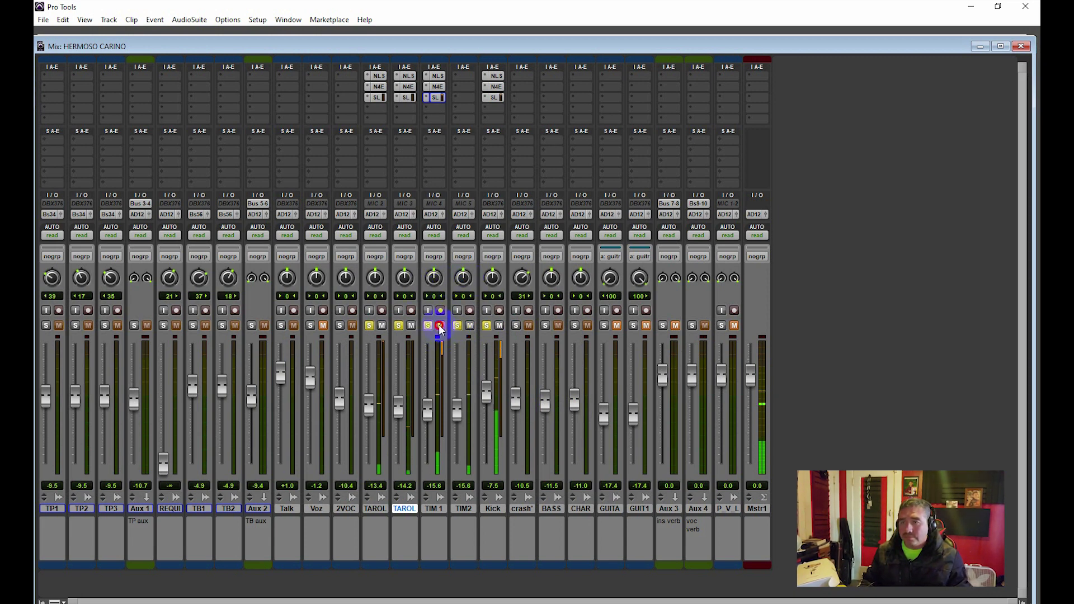
Mute TAROLA UP, TAROLA DWN, TIM 1 and Kick so TIM2 plays alone.
{"action": "left_click", "coordinate": [414, 329]}
{"action": "left_click", "coordinate": [470, 326]}
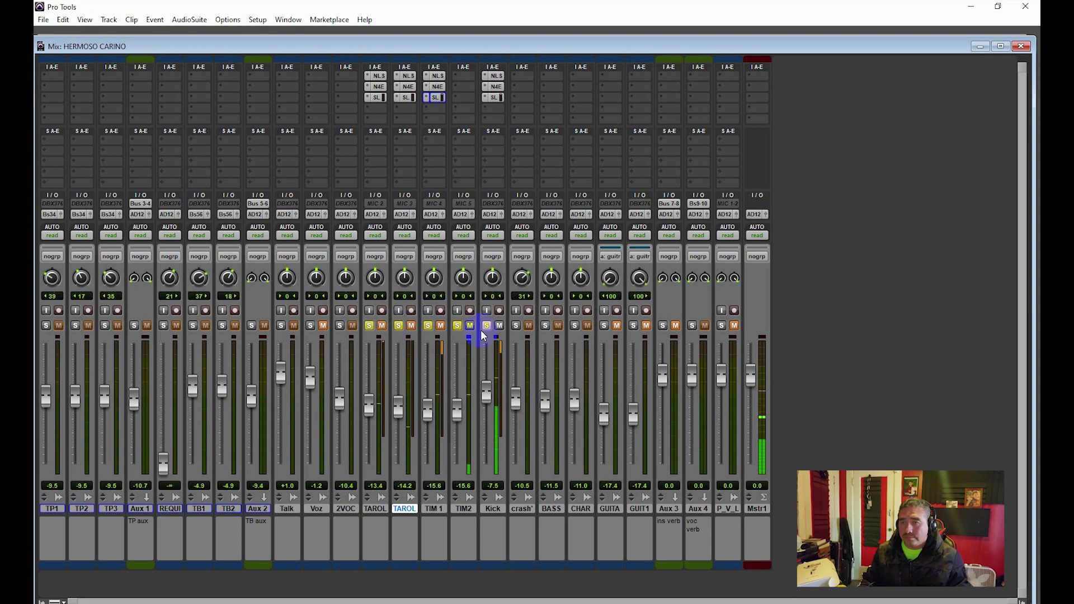
{"action": "left_click", "coordinate": [499, 326]}
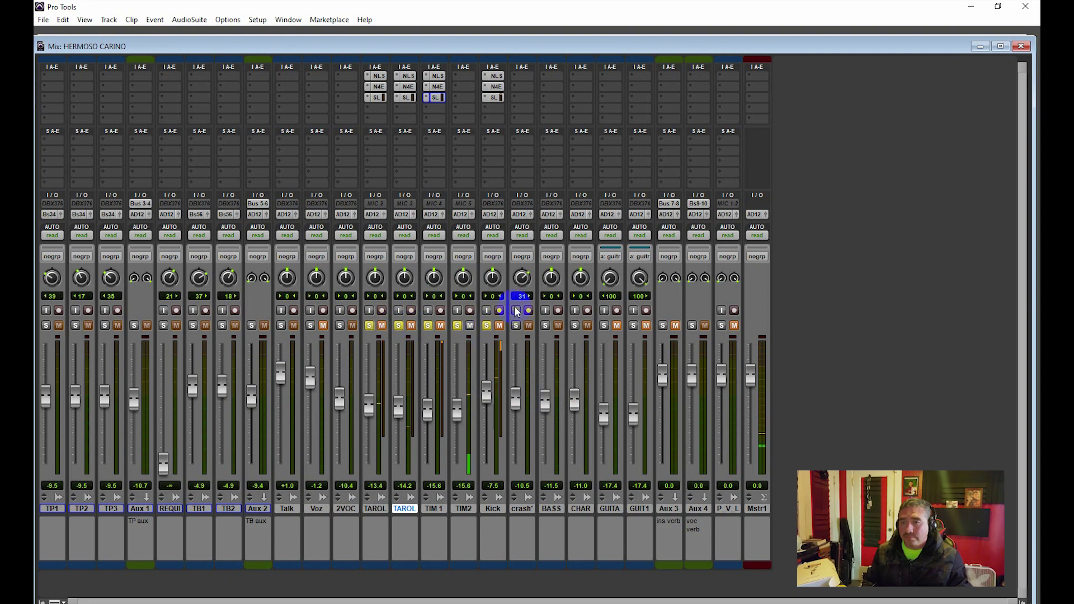
Insert the NLS Channel plug-in on TIM2, raise its Drive to about 6.7 and close the plug-in.
{"action": "left_click", "coordinate": [466, 79]}
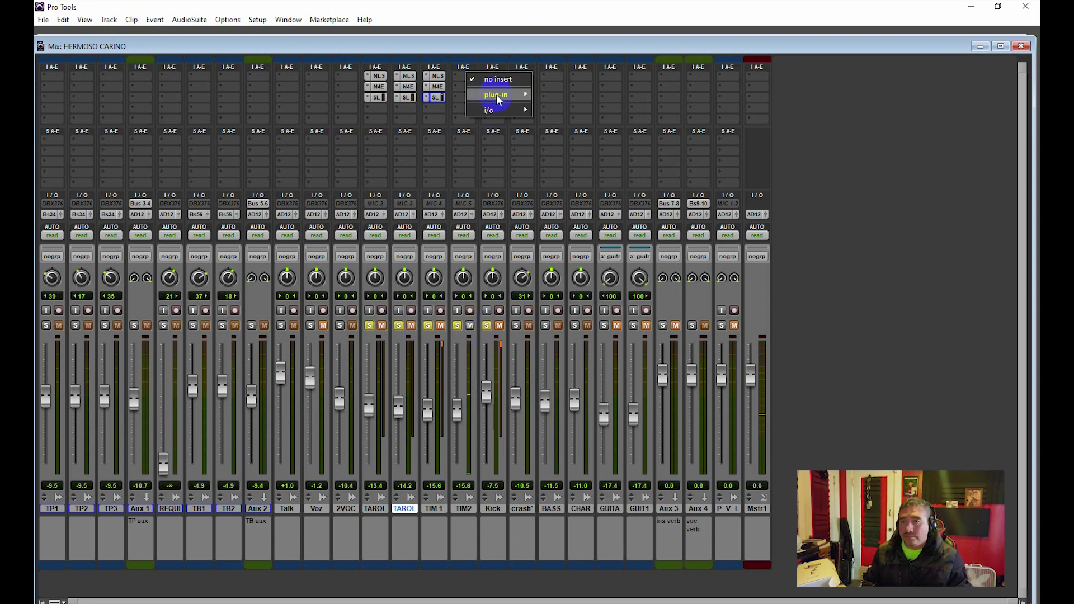
{"action": "mouse_move", "coordinate": [496, 95]}
{"action": "mouse_move", "coordinate": [576, 162]}
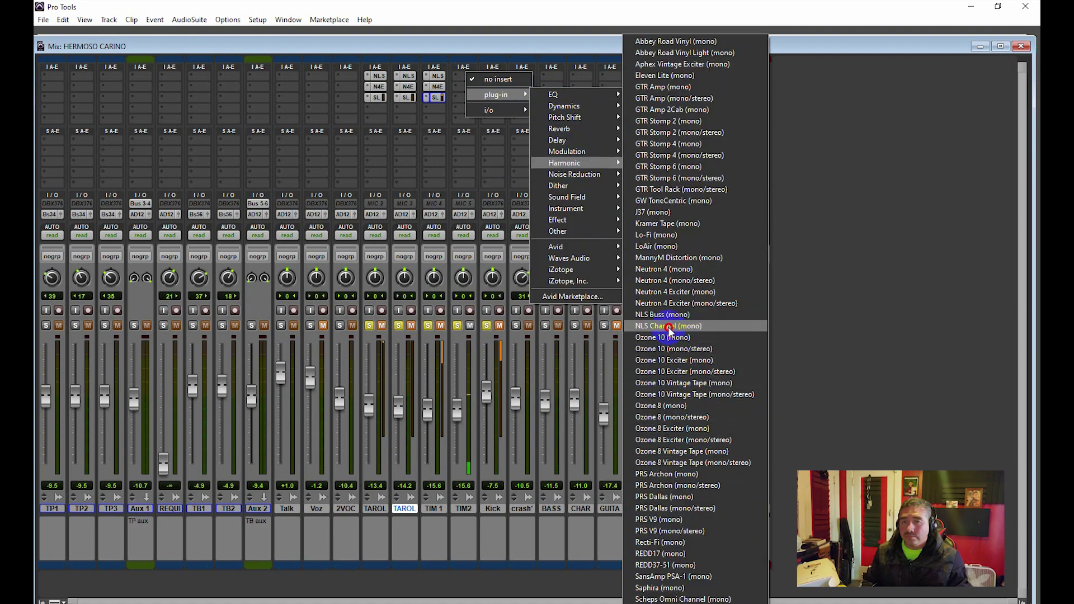
{"action": "left_click", "coordinate": [682, 337]}
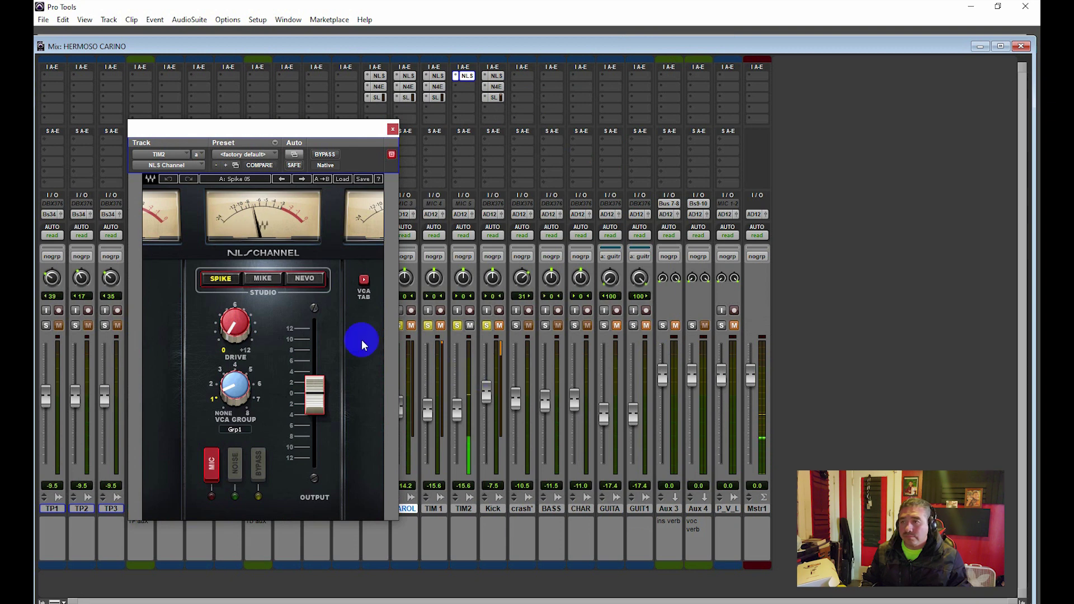
{"action": "left_click_drag", "start_coordinate": [233, 327], "coordinate": [182, 195]}
{"action": "left_click", "coordinate": [233, 335]}
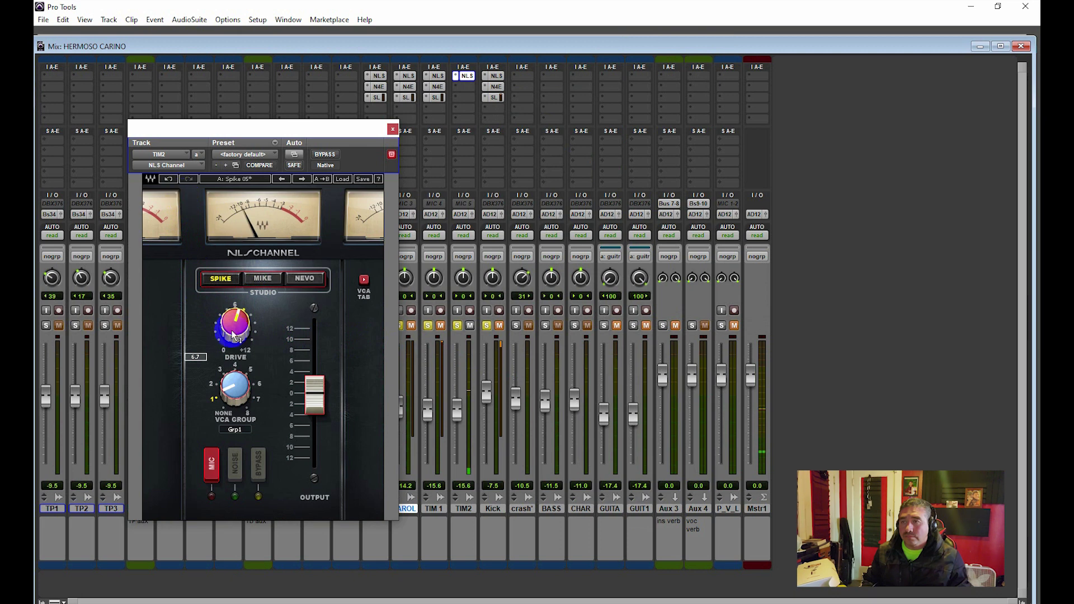
{"action": "left_click", "coordinate": [393, 130]}
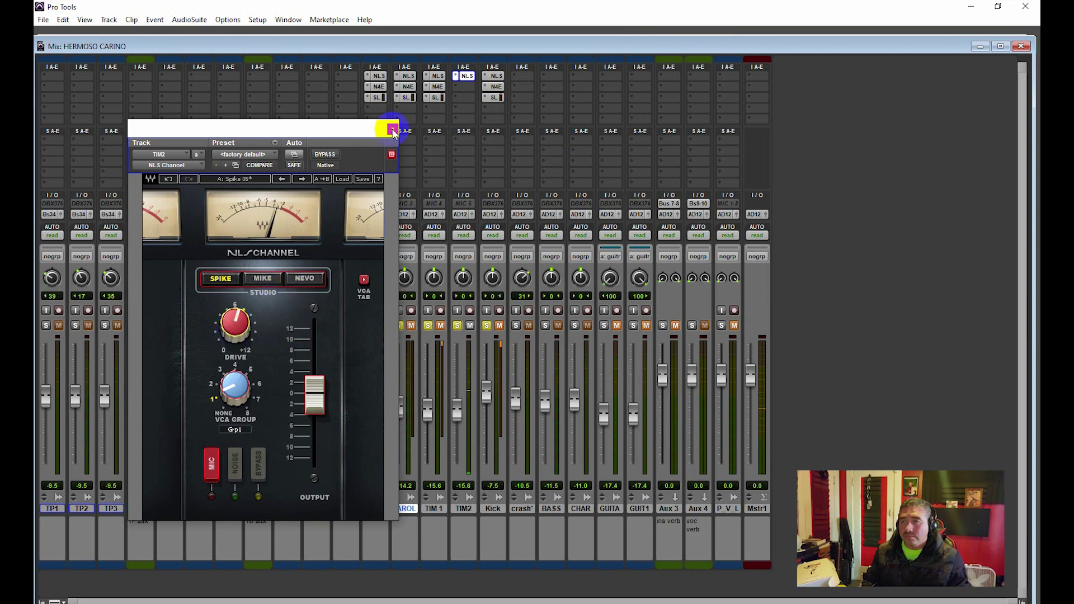
Insert Neutron 4 Equalizer in TIM2's second slot and add a 12 dB/oct Flat Highpass at about 94 Hz.
{"action": "left_click", "coordinate": [463, 86]}
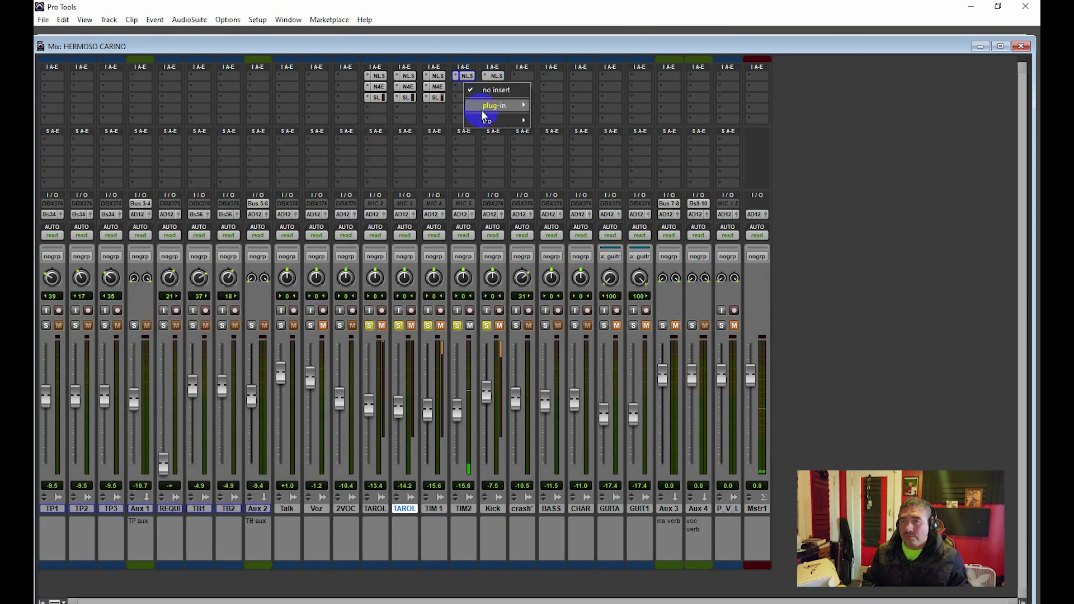
{"action": "mouse_move", "coordinate": [497, 107]}
{"action": "mouse_move", "coordinate": [565, 106]}
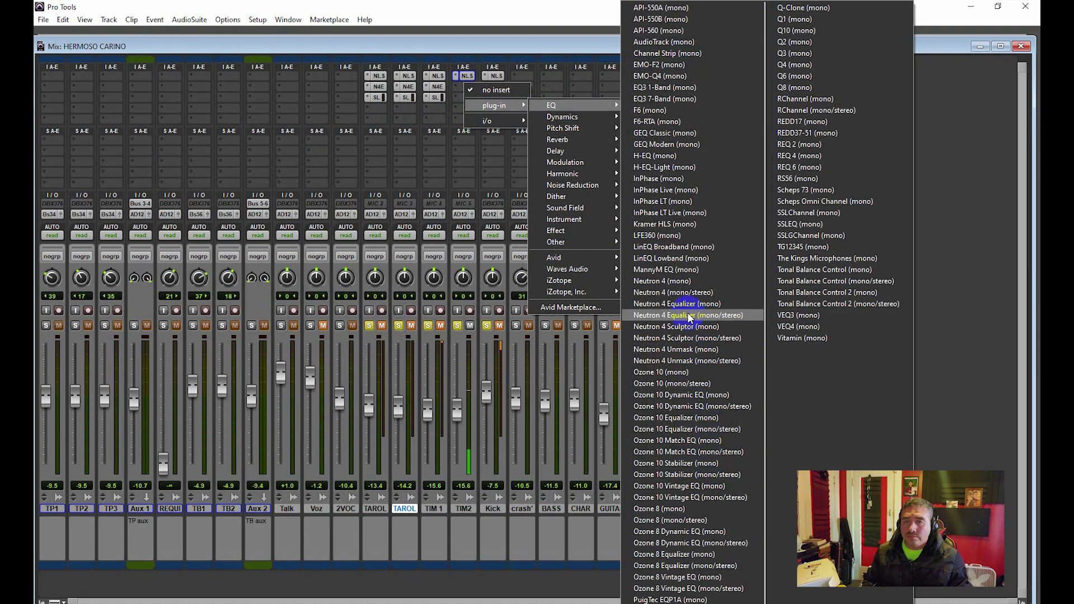
{"action": "left_click", "coordinate": [676, 302]}
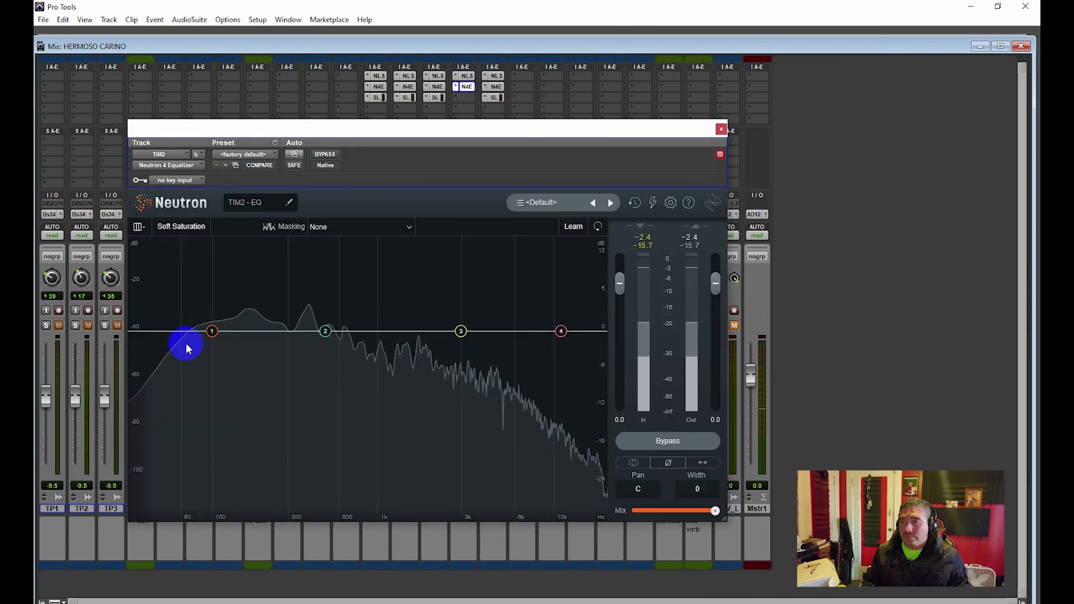
{"action": "left_click", "coordinate": [152, 332]}
{"action": "left_click_drag", "start_coordinate": [154, 338], "coordinate": [211, 347]}
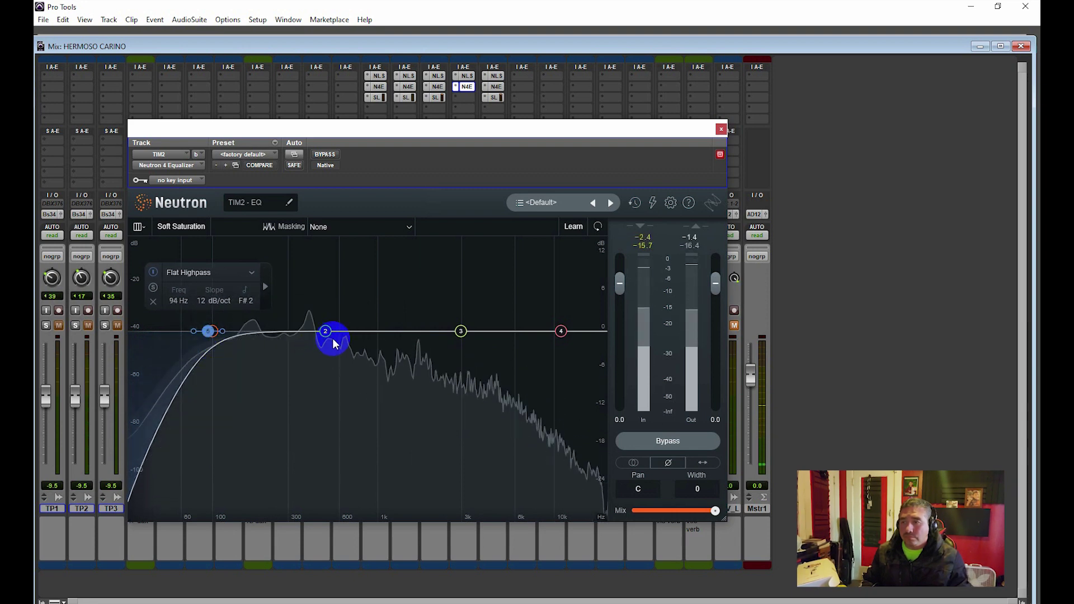
Shape TIM2's EQ with about -5.2 dB at 370 Hz, +4.4 dB at 5260 Hz and a +1.3 dB high shelf at 10830 Hz, then close it.
{"action": "left_click_drag", "start_coordinate": [325, 331], "coordinate": [304, 364]}
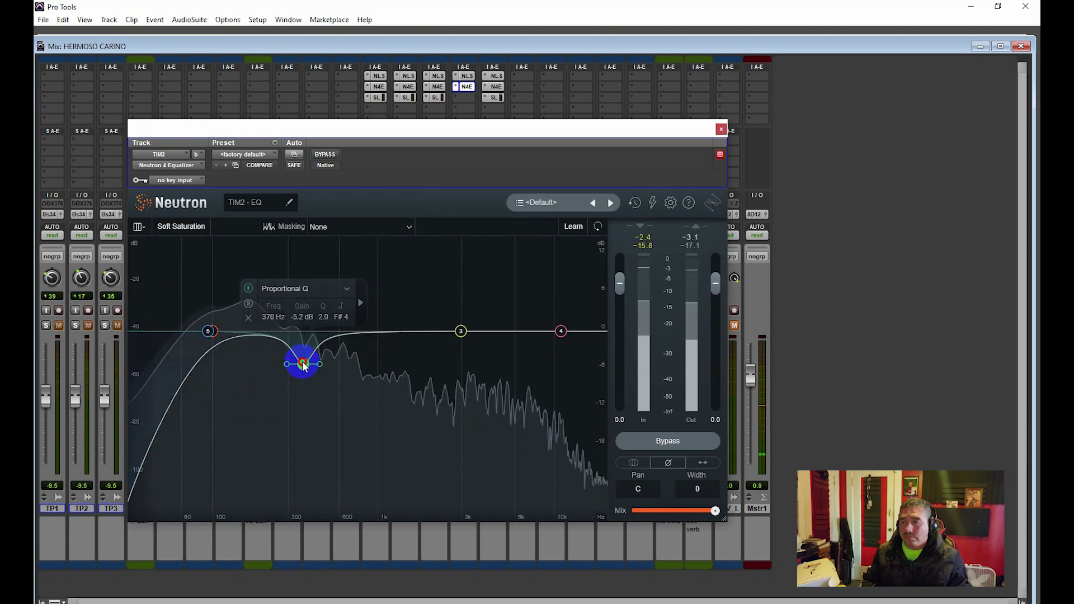
{"action": "left_click_drag", "start_coordinate": [461, 338], "coordinate": [502, 310]}
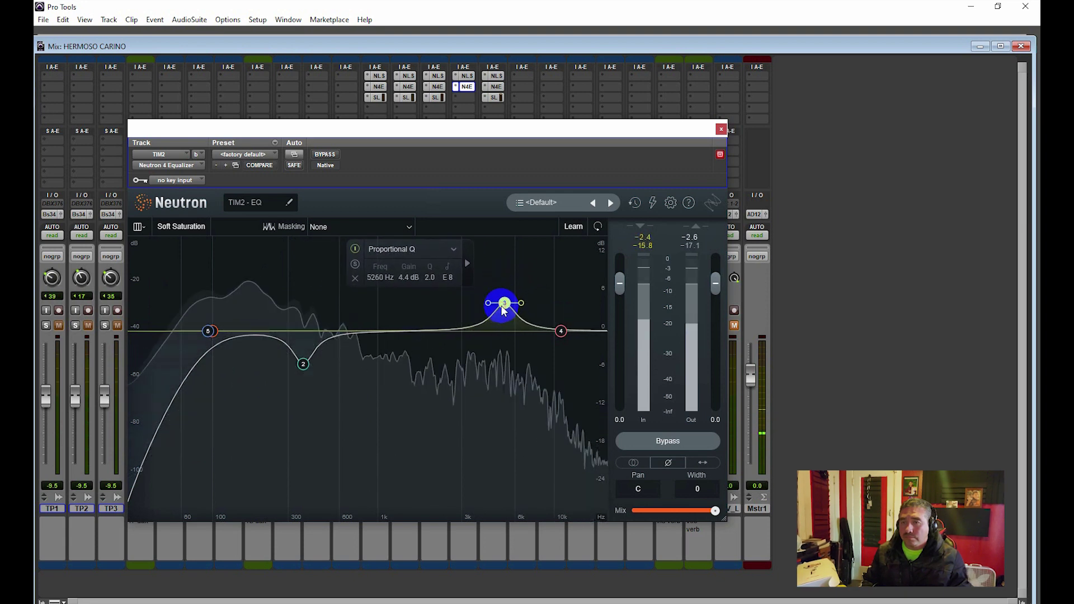
{"action": "left_click_drag", "start_coordinate": [559, 336], "coordinate": [558, 330]}
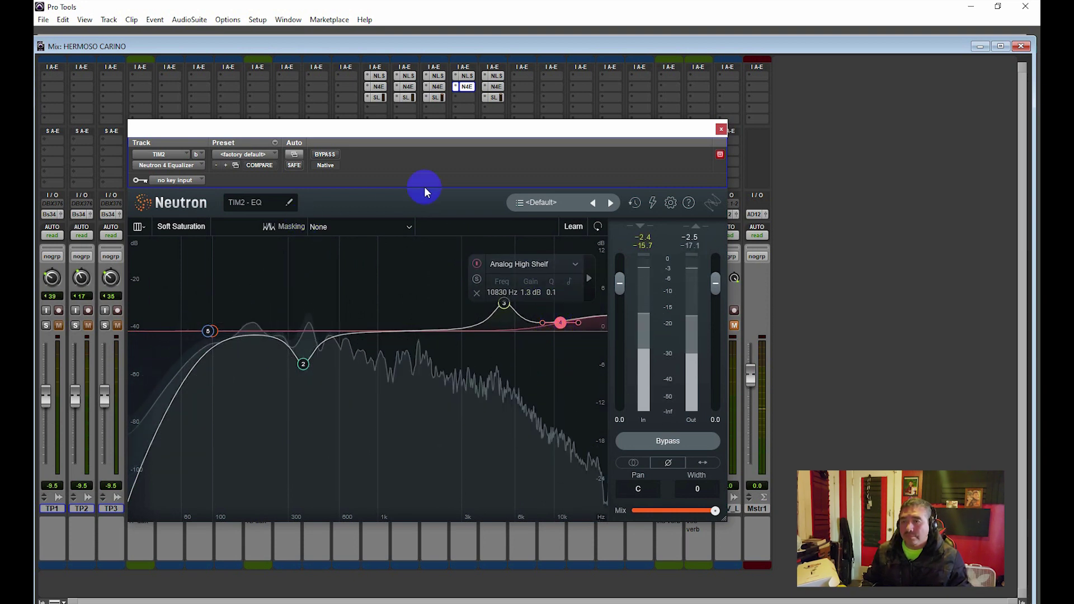
{"action": "left_click", "coordinate": [719, 130]}
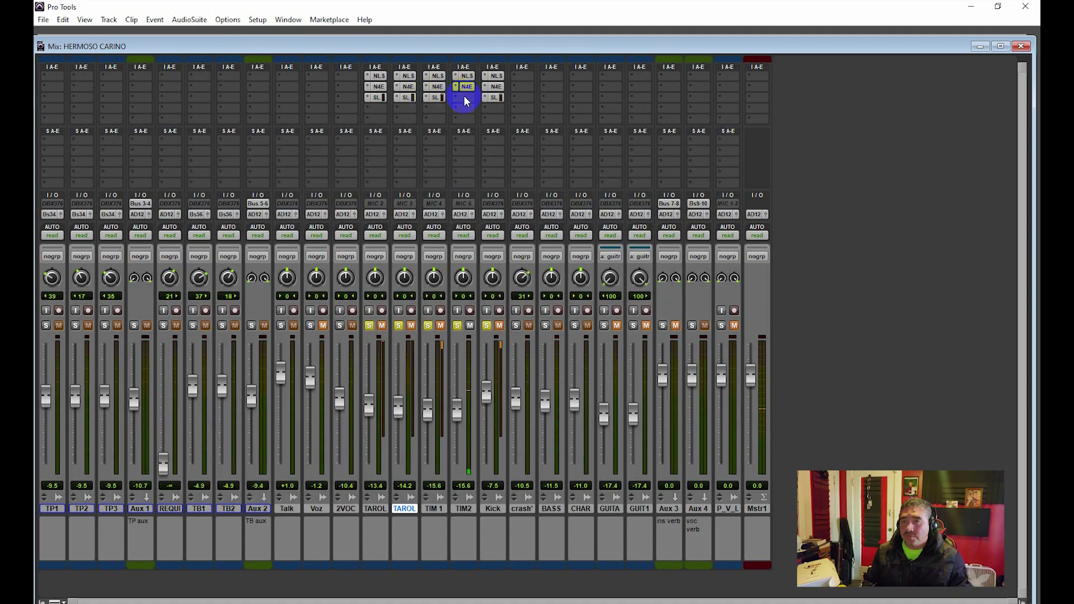
Insert SSLComp in TIM2's third slot, adjust its threshold, shorten the release, turn on Analog and close it.
{"action": "left_click", "coordinate": [465, 98]}
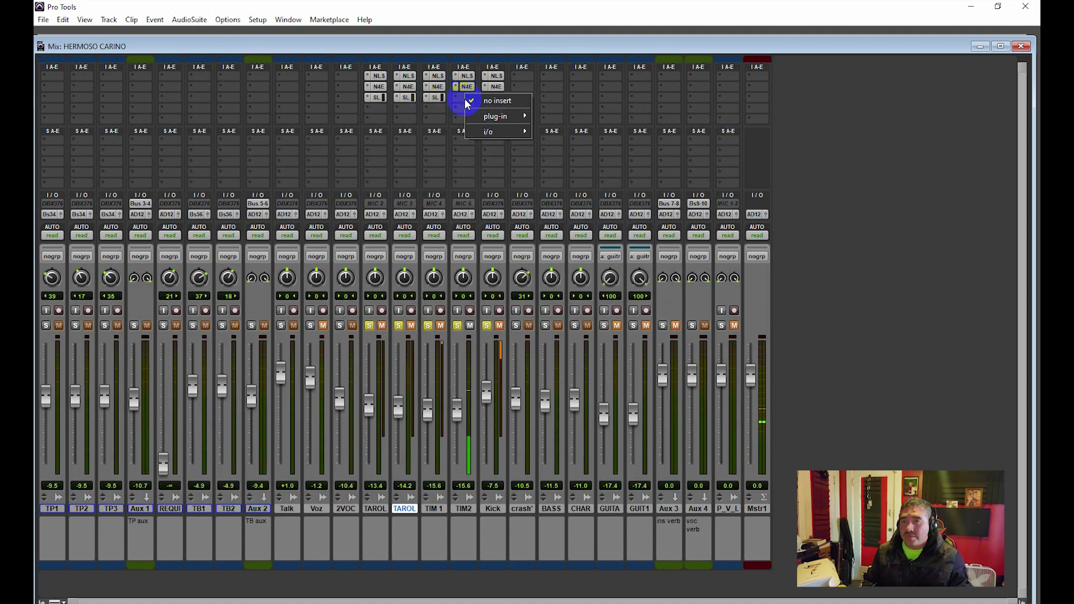
{"action": "mouse_move", "coordinate": [508, 117]}
{"action": "left_click", "coordinate": [581, 129]}
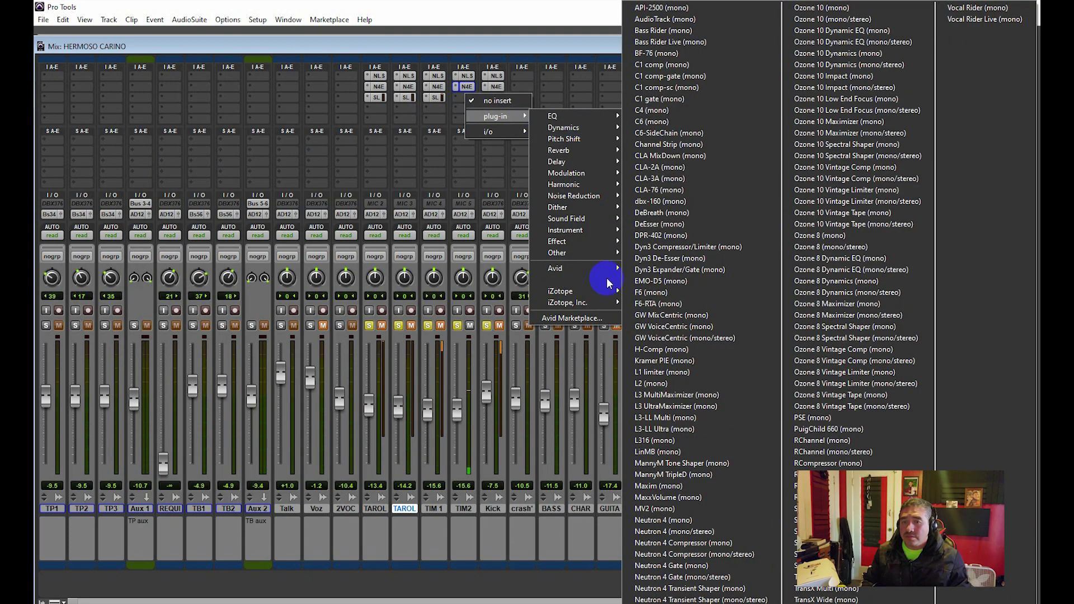
{"action": "left_click", "coordinate": [822, 532]}
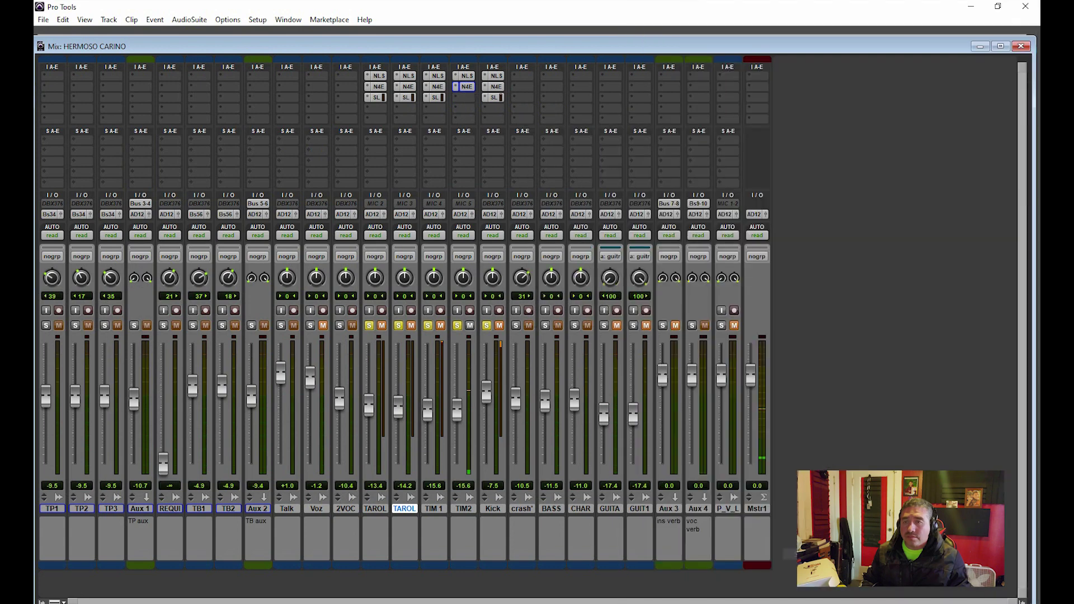
{"action": "left_click_drag", "start_coordinate": [217, 329], "coordinate": [210, 365]}
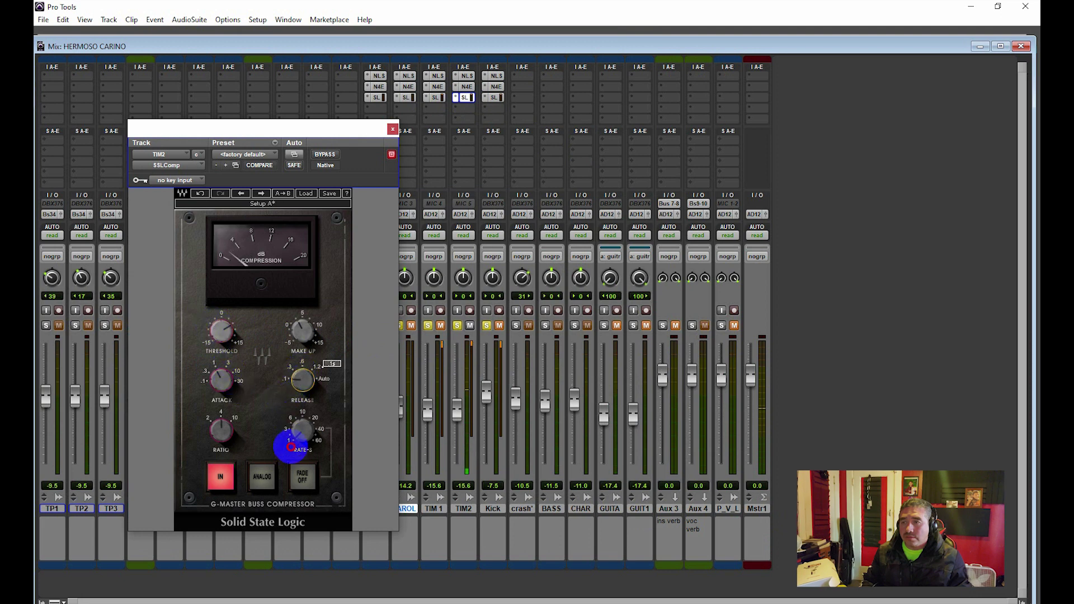
{"action": "left_click", "coordinate": [261, 477]}
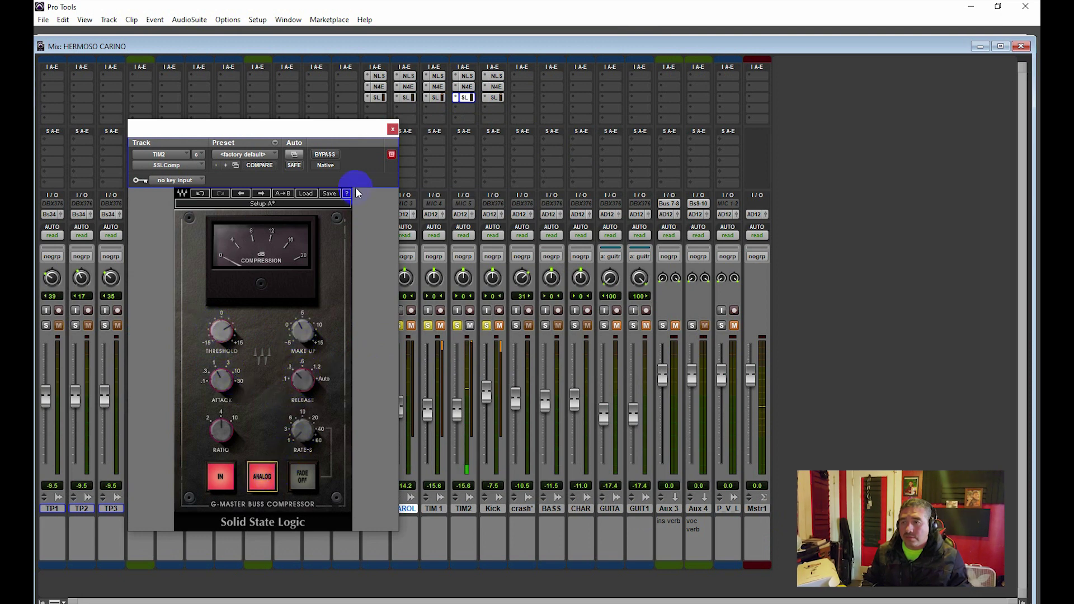
{"action": "left_click", "coordinate": [393, 129]}
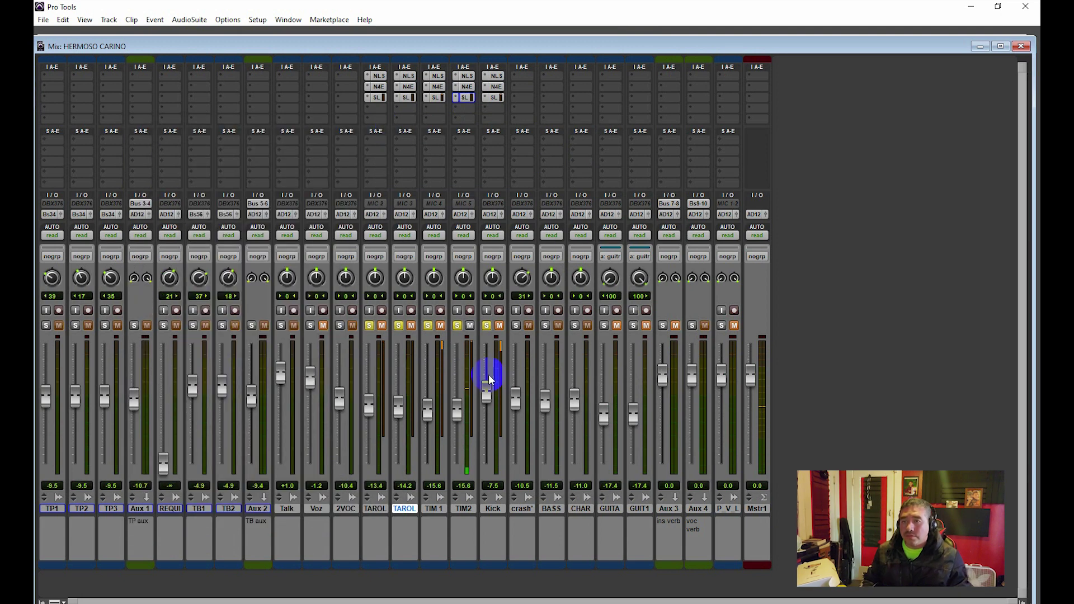
Unmute TIM 1, TAROLA DWN, TAROLA UP and Kick to hear them together with TIM2.
{"action": "left_click", "coordinate": [437, 330]}
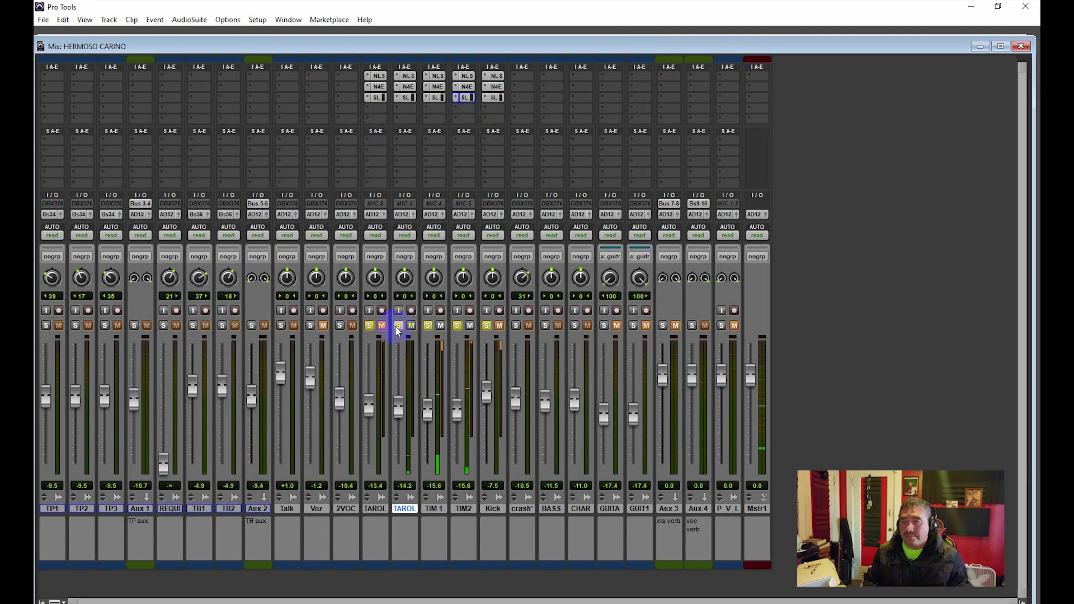
{"action": "left_click", "coordinate": [488, 330]}
{"action": "left_click", "coordinate": [508, 311]}
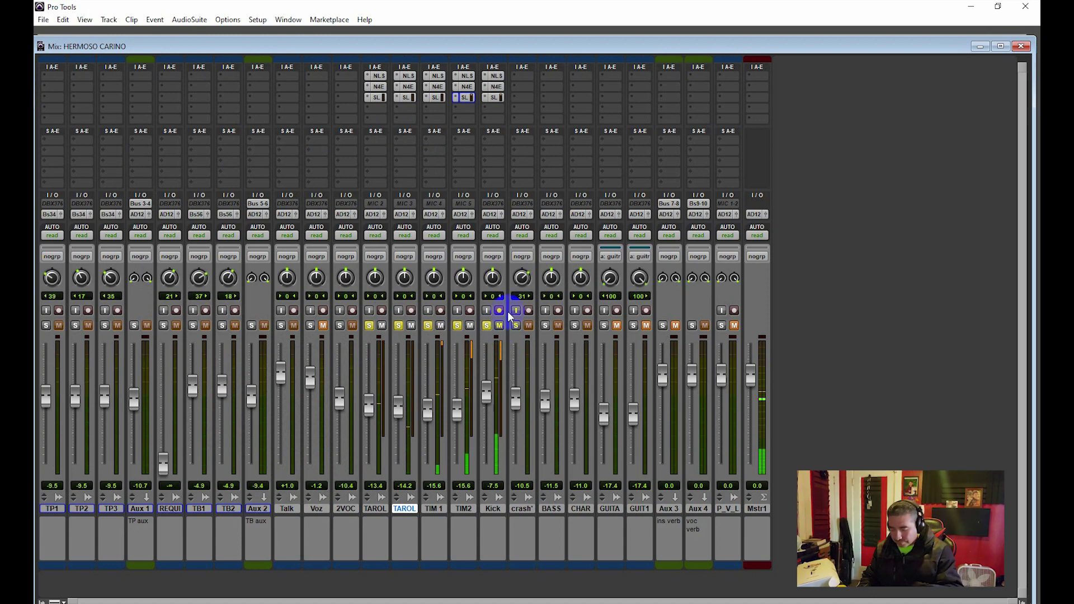
Select the TAROLA UP clip in the Edit window as the playback range and return to the Mix window.
{"action": "key", "text": "ctrl+equal"}
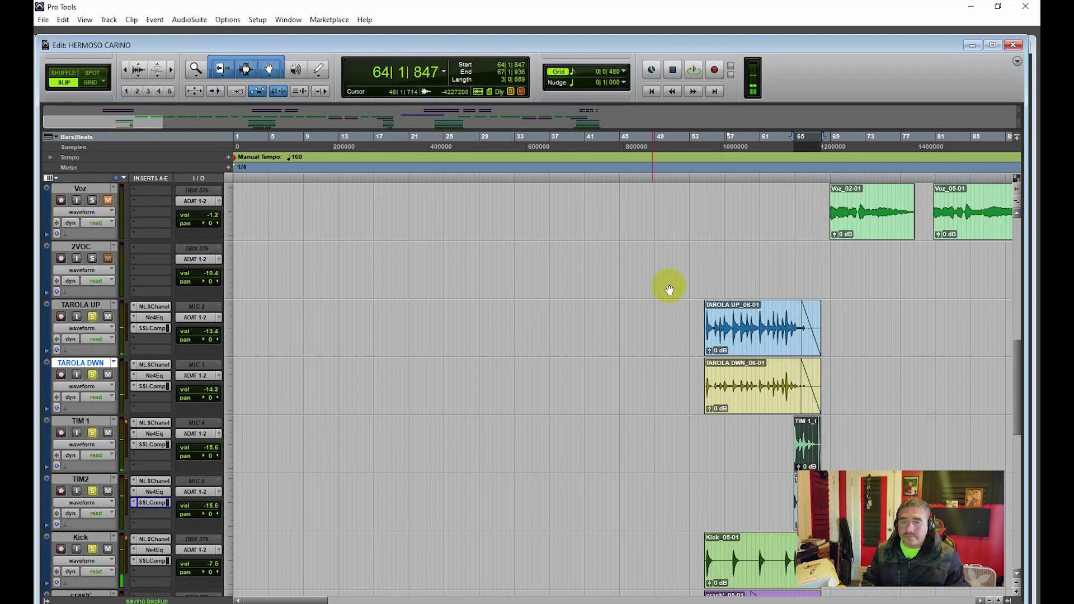
{"action": "left_click", "coordinate": [740, 335]}
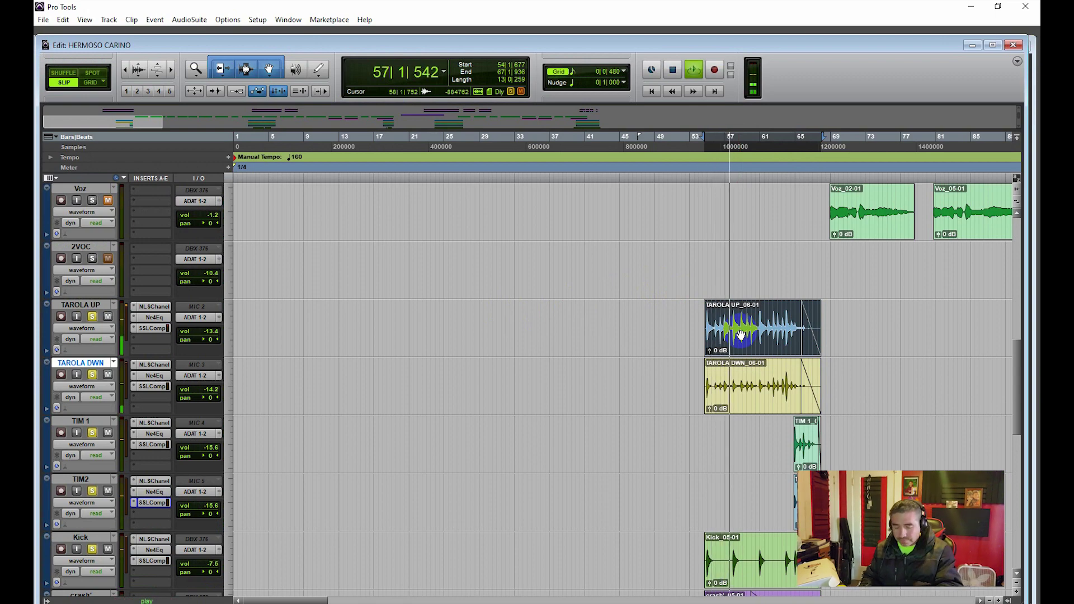
{"action": "key", "text": "ctrl+equal"}
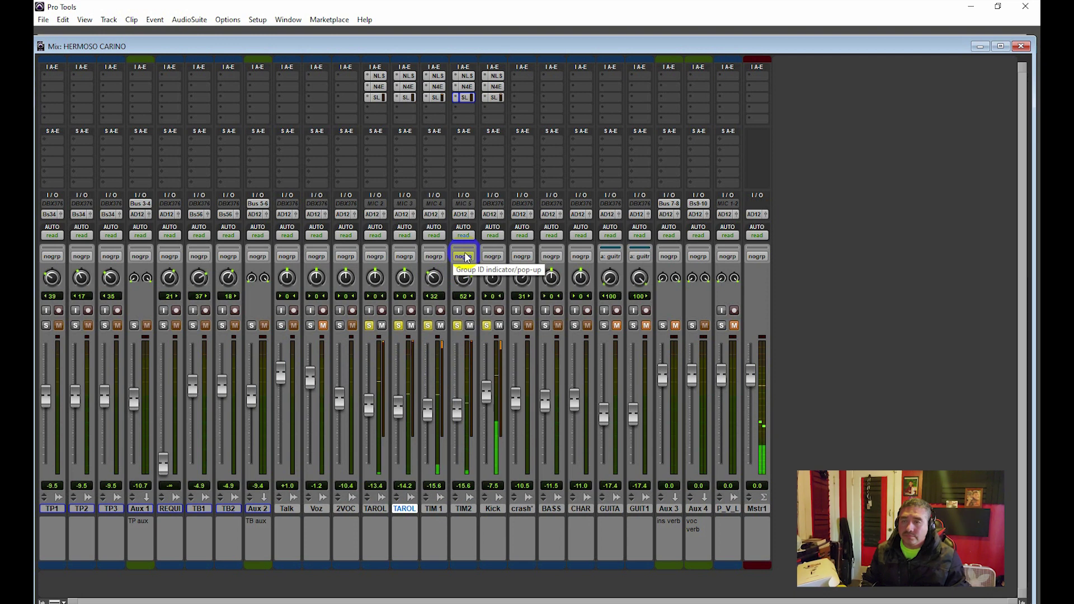
Solo the crash' track and insert SSLComp in its first slot.
{"action": "left_click", "coordinate": [516, 326]}
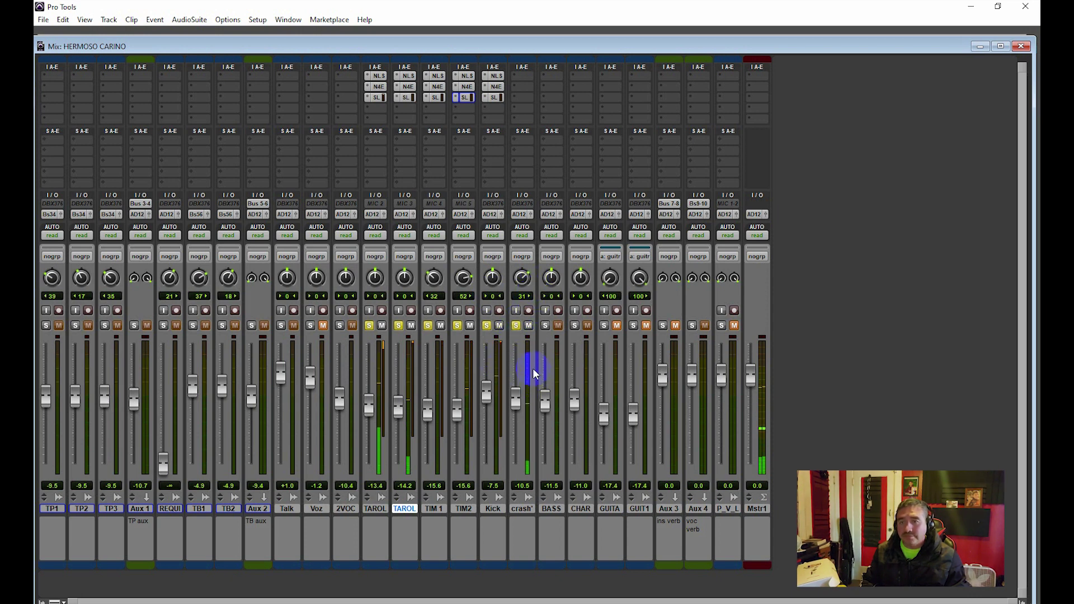
{"action": "left_click", "coordinate": [525, 80]}
{"action": "mouse_move", "coordinate": [555, 95]}
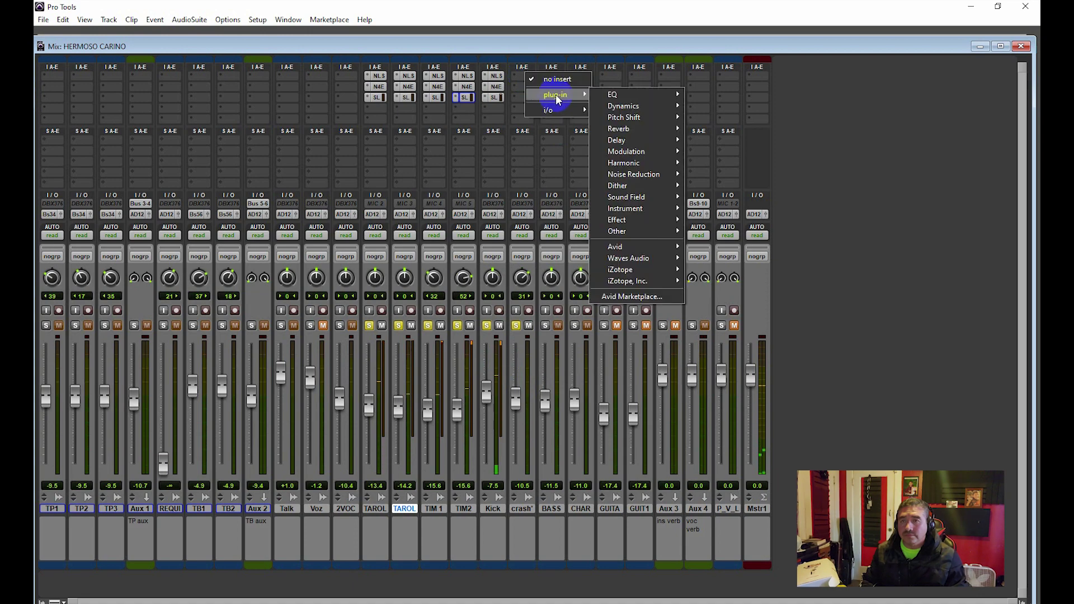
{"action": "mouse_move", "coordinate": [647, 104]}
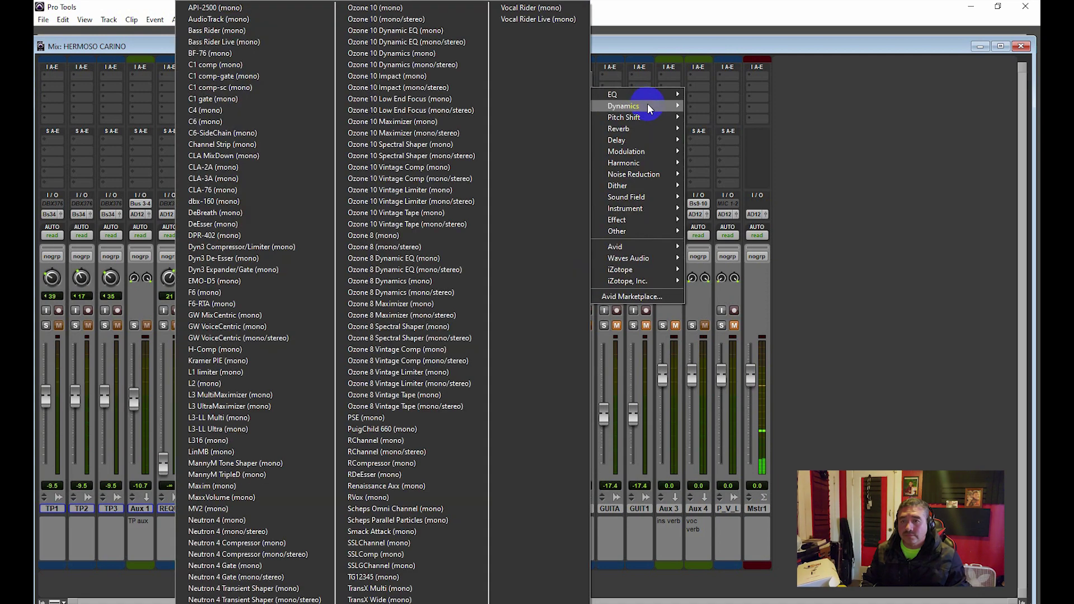
{"action": "left_click", "coordinate": [370, 555]}
Adjust the threshold, shorten the release and turn on Analog in crash's SSLComp, then close the plug-in.
{"action": "mouse_move", "coordinate": [222, 344]}
{"action": "left_mouse_down"}
{"action": "mouse_move", "coordinate": [213, 335]}
{"action": "mouse_move", "coordinate": [214, 354]}
{"action": "mouse_move", "coordinate": [211, 328]}
{"action": "left_mouse_up"}
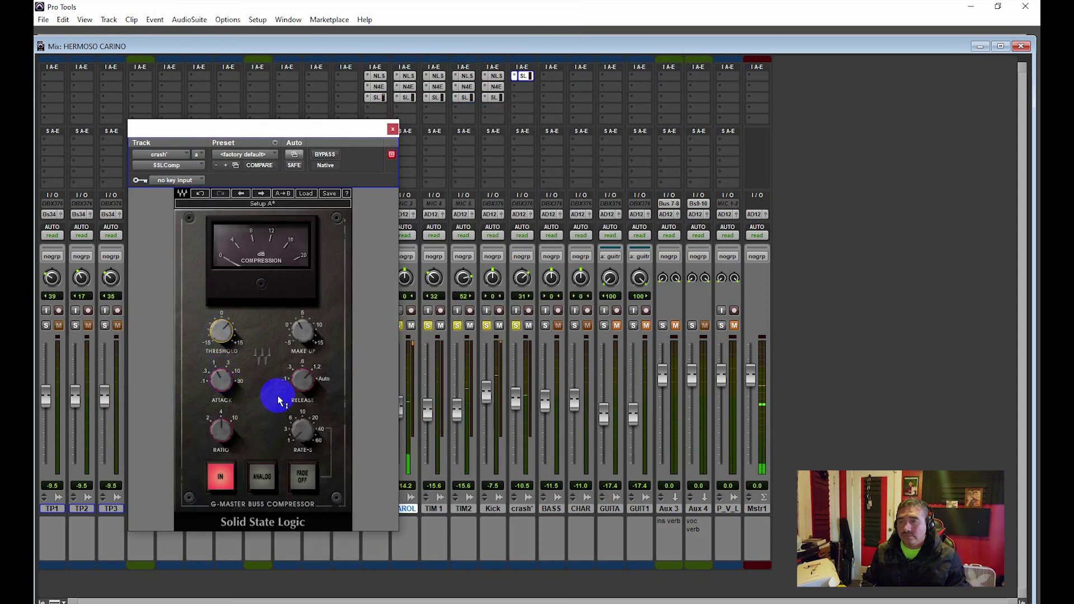
{"action": "left_click", "coordinate": [303, 377]}
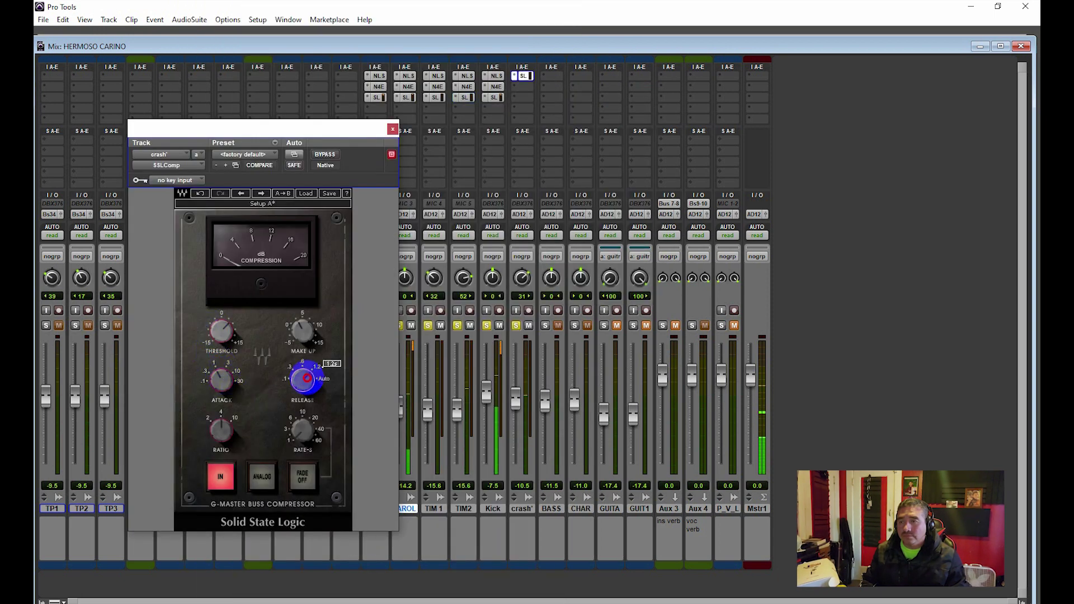
{"action": "left_click", "coordinate": [261, 477]}
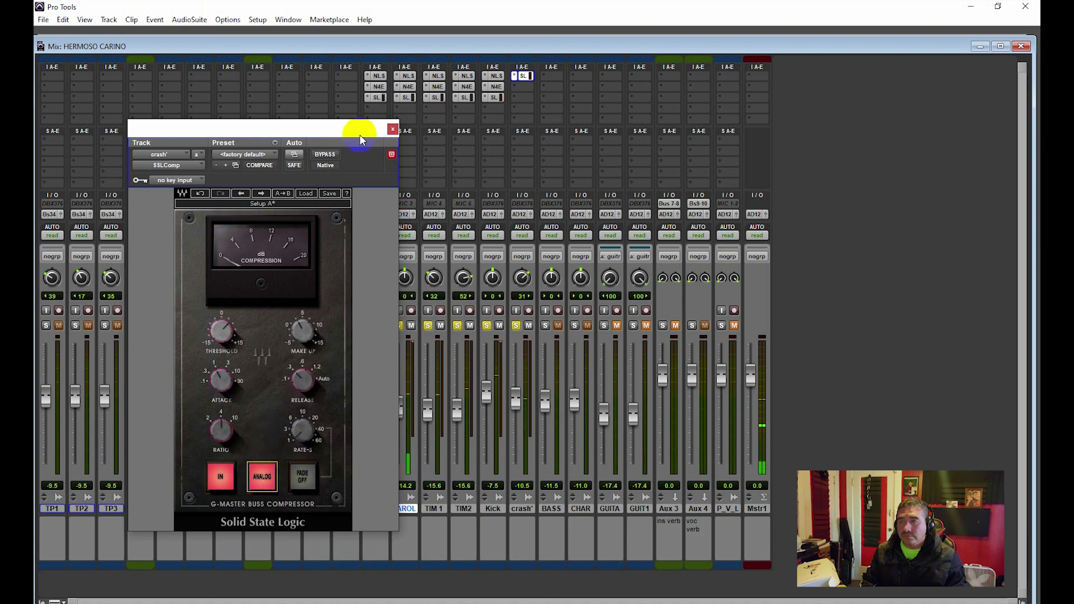
{"action": "left_click", "coordinate": [393, 129]}
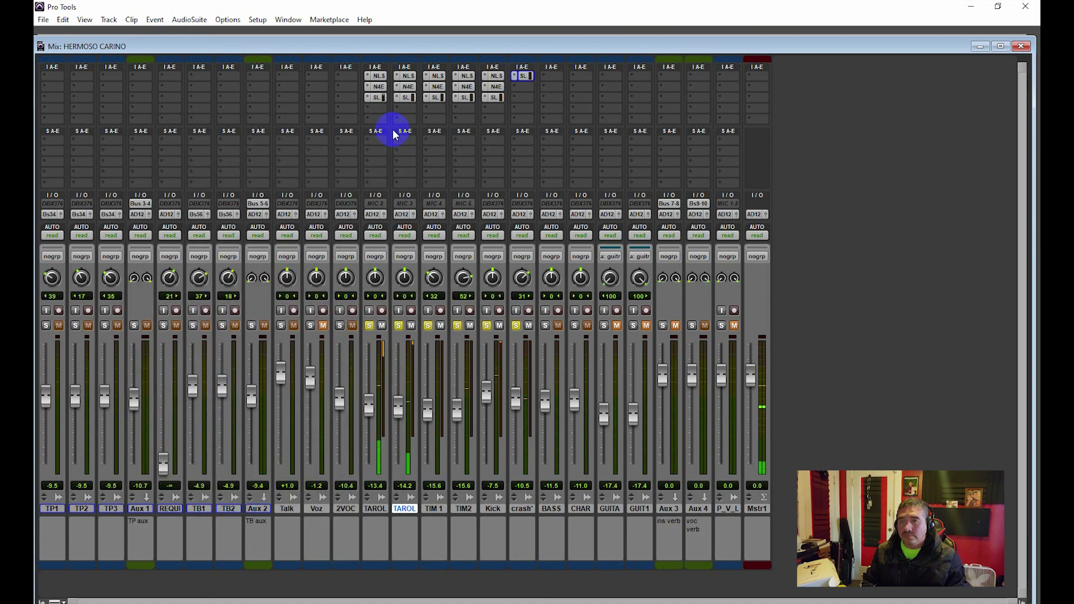
Insert Neutron 4 Equalizer in the crash' track's second slot and add a 12 dB/oct Flat Highpass at about 338 Hz.
{"action": "left_click", "coordinate": [527, 87]}
{"action": "mouse_move", "coordinate": [575, 106]}
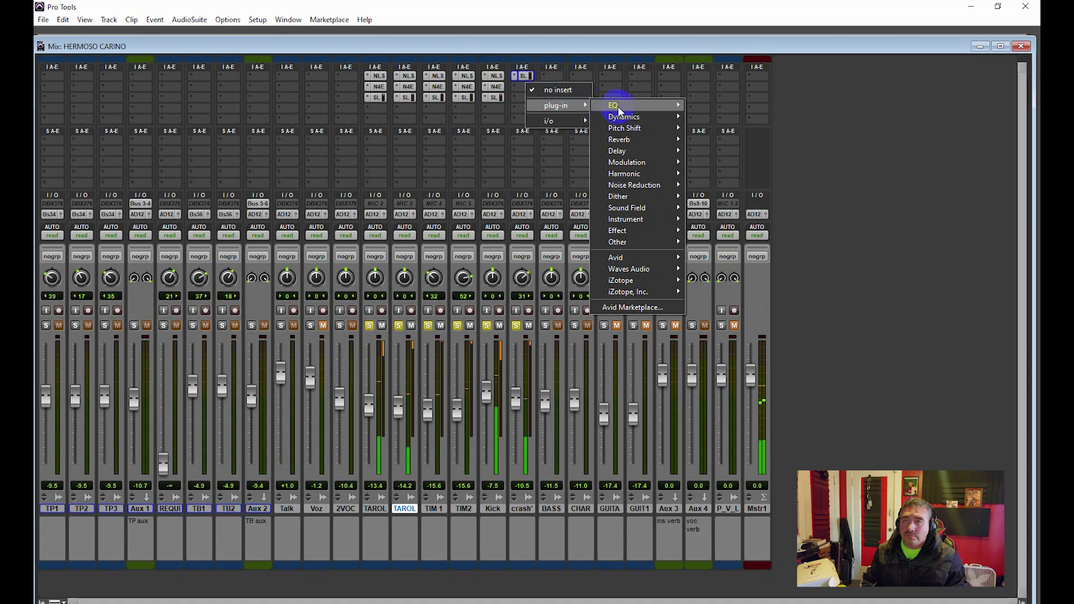
{"action": "mouse_move", "coordinate": [627, 106]}
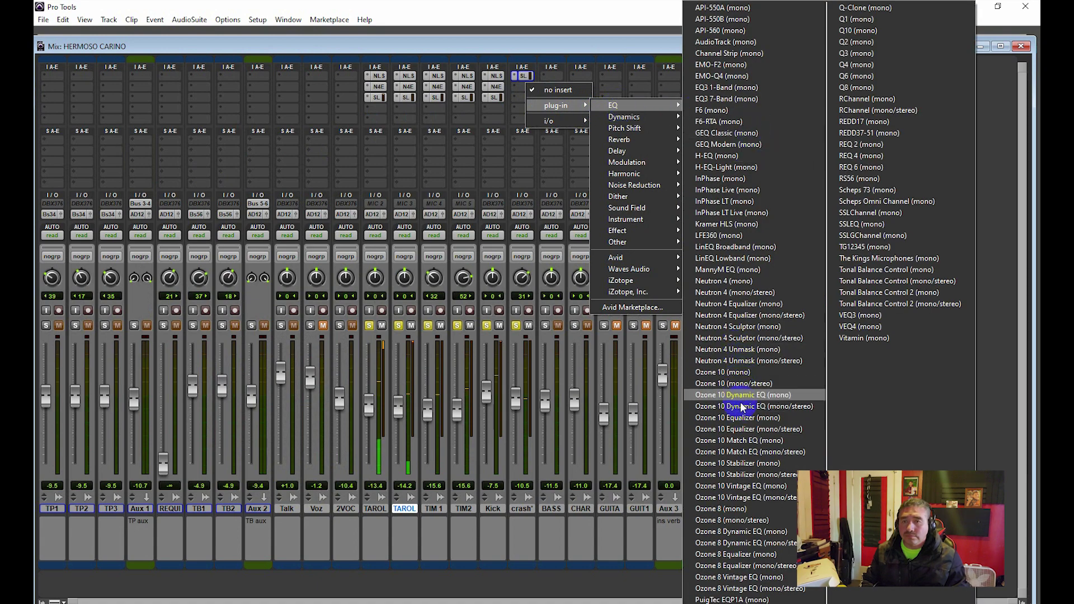
{"action": "left_click", "coordinate": [746, 305]}
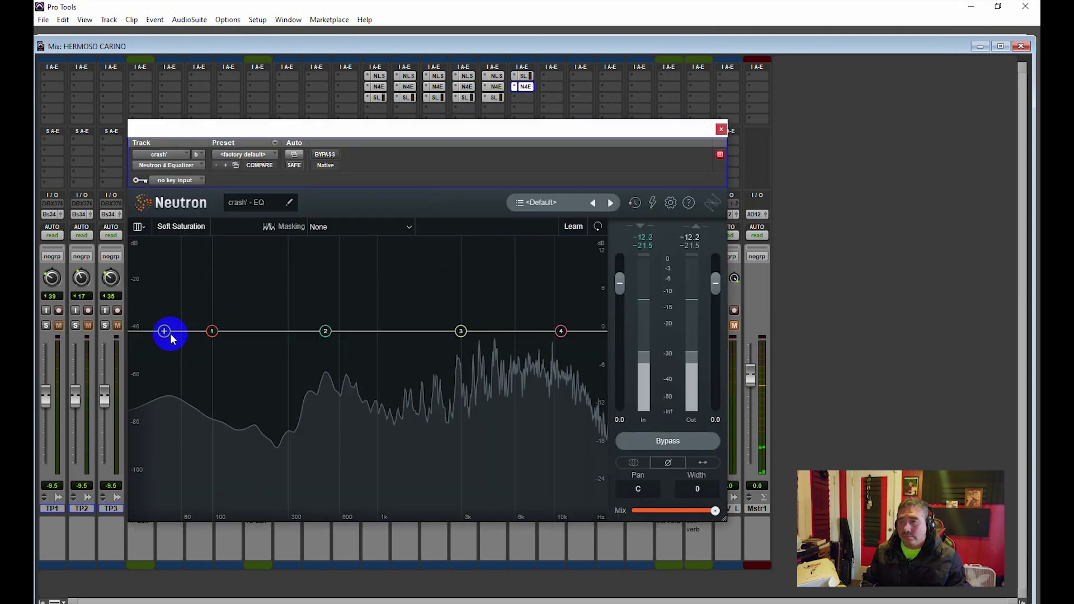
{"action": "left_click", "coordinate": [155, 332]}
{"action": "left_click_drag", "start_coordinate": [266, 348], "coordinate": [297, 347]}
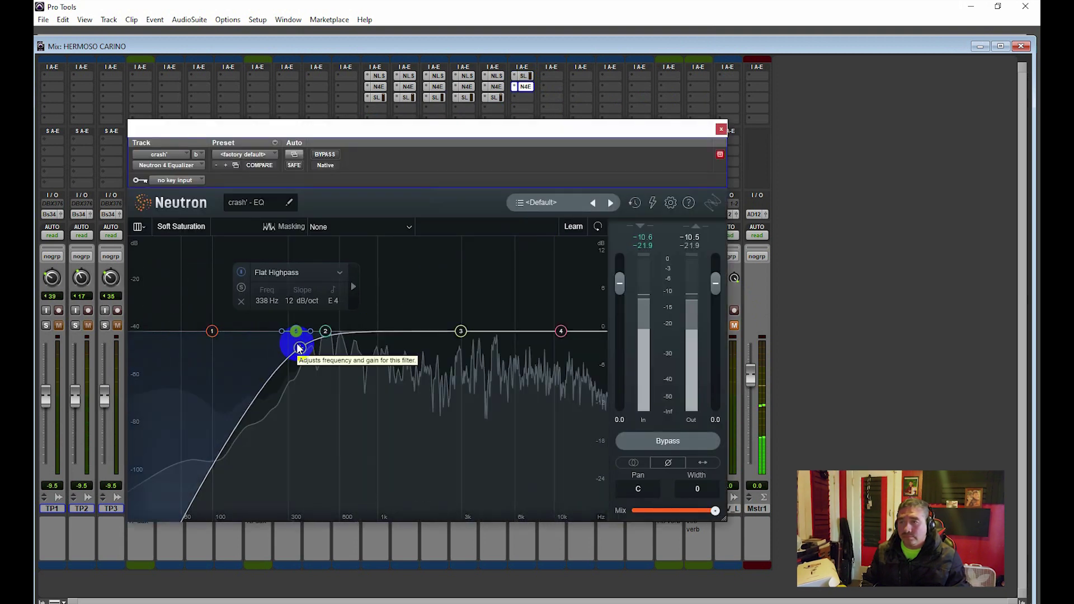
Raise the Flat Highpass in crash's Neutron 4 Equalizer to 573 Hz and close the plug-in.
{"action": "double_click", "coordinate": [306, 346]}
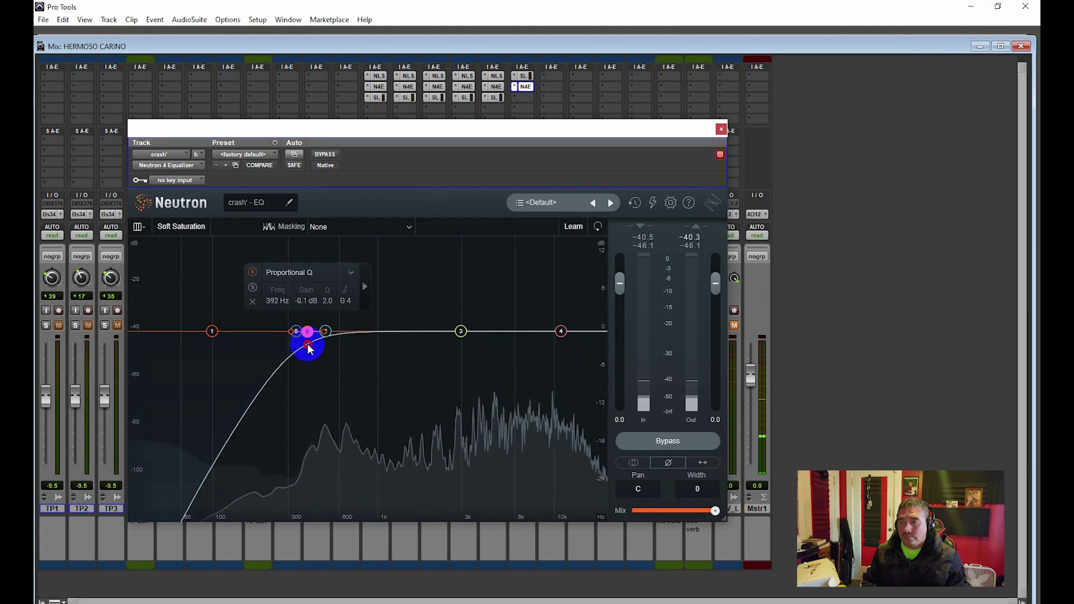
{"action": "left_click_drag", "start_coordinate": [307, 340], "coordinate": [336, 330]}
{"action": "left_click", "coordinate": [300, 331]}
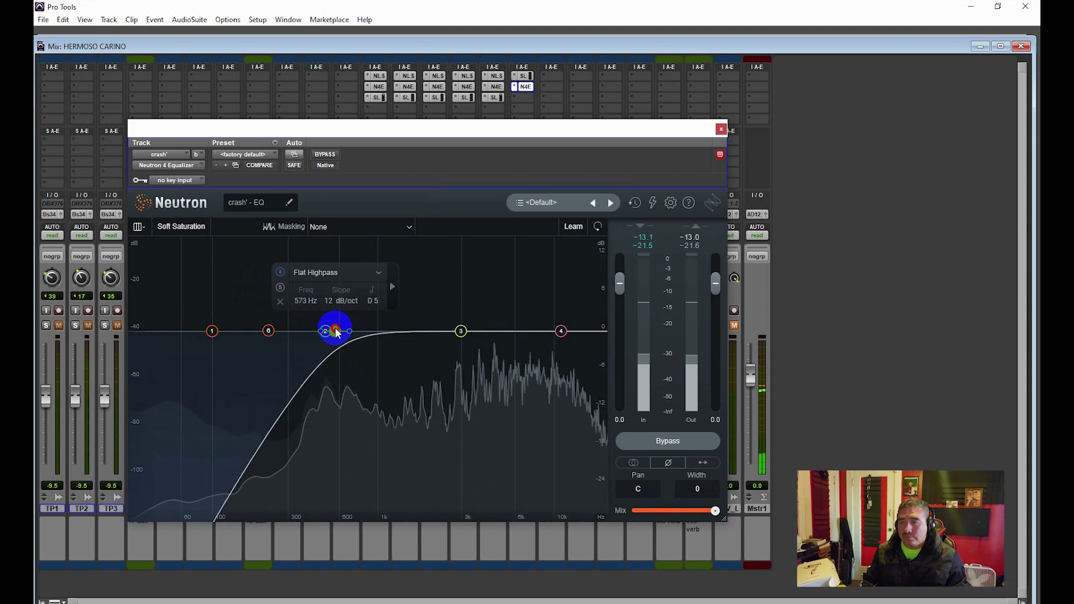
{"action": "left_click", "coordinate": [721, 128]}
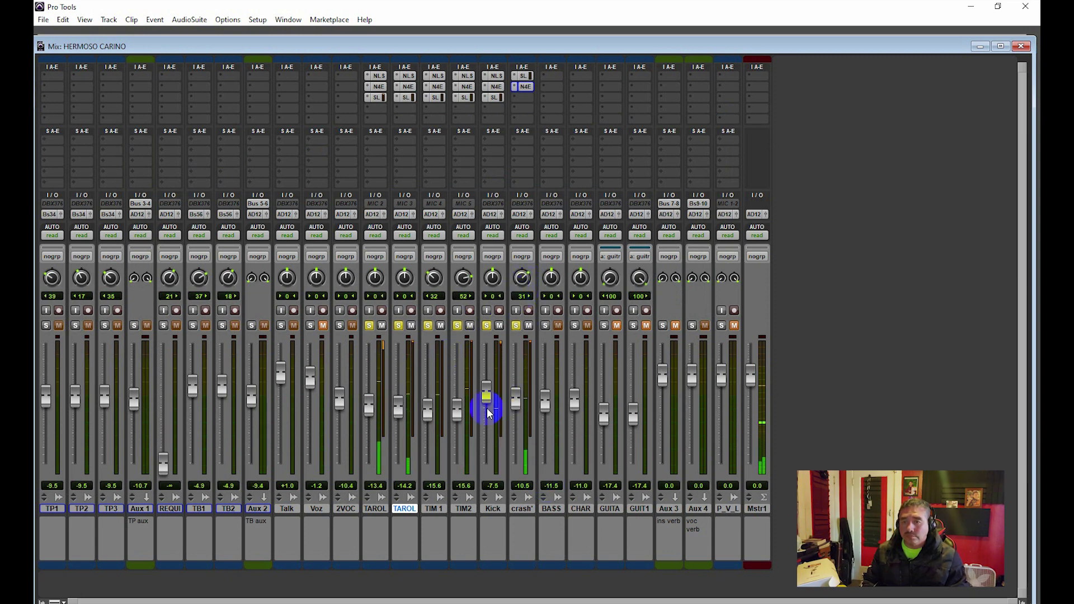
{"action": "left_click", "coordinate": [559, 501]}
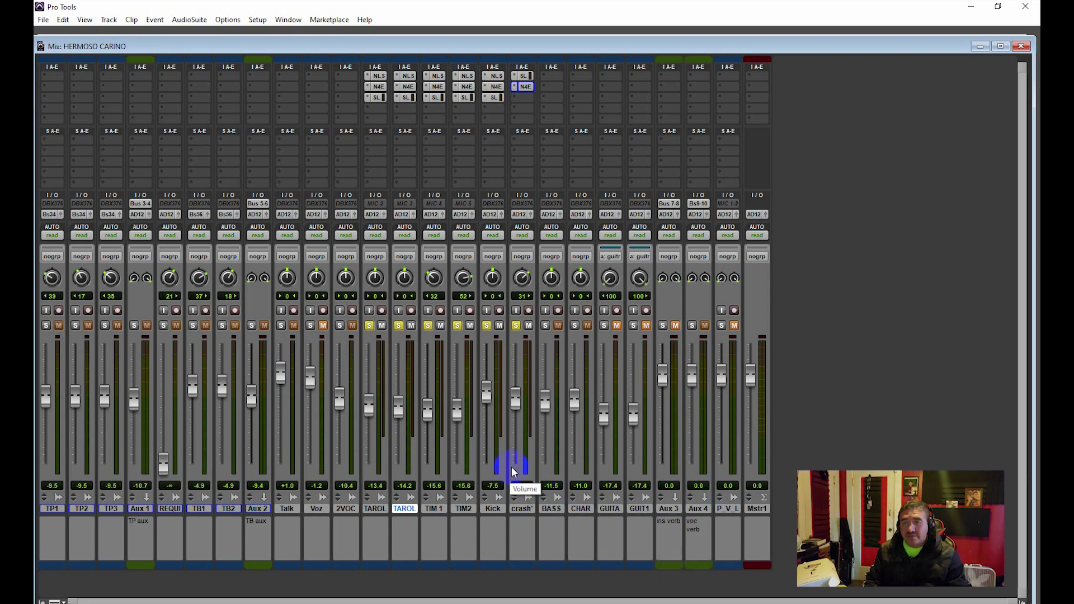
Solo the BASS track and insert NLS Channel in its first slot with the Drive raised slightly above 6.
{"action": "left_click", "coordinate": [546, 325]}
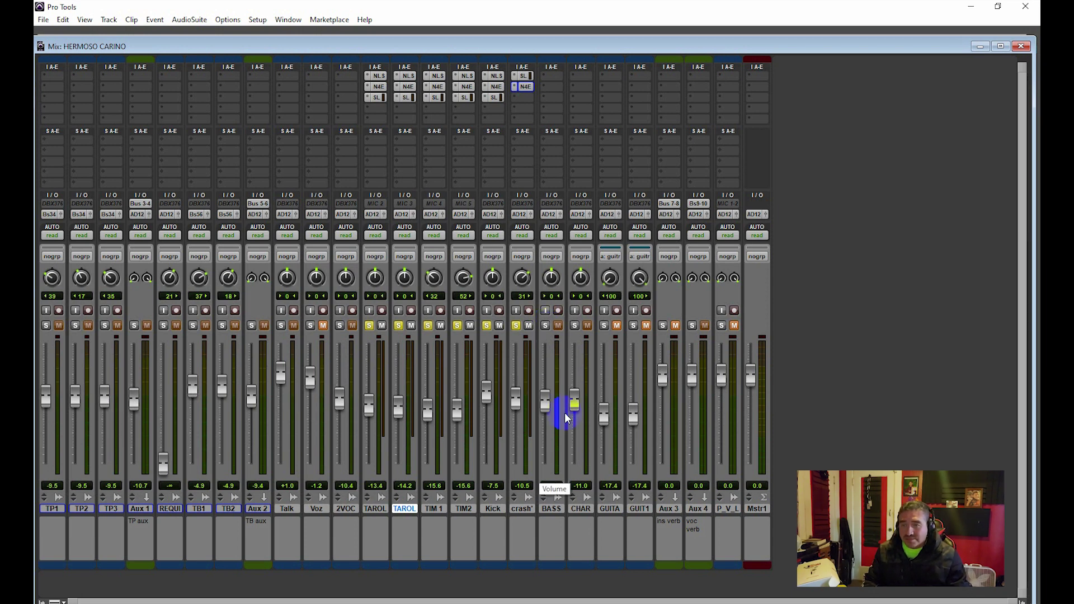
{"action": "left_click", "coordinate": [551, 78]}
{"action": "mouse_move", "coordinate": [592, 97]}
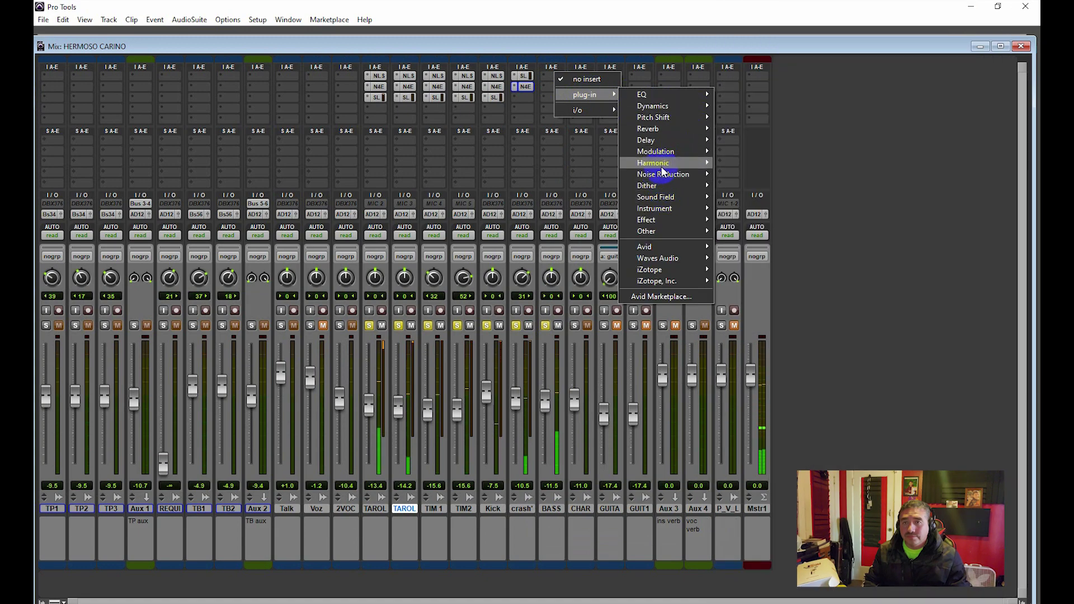
{"action": "mouse_move", "coordinate": [661, 165]}
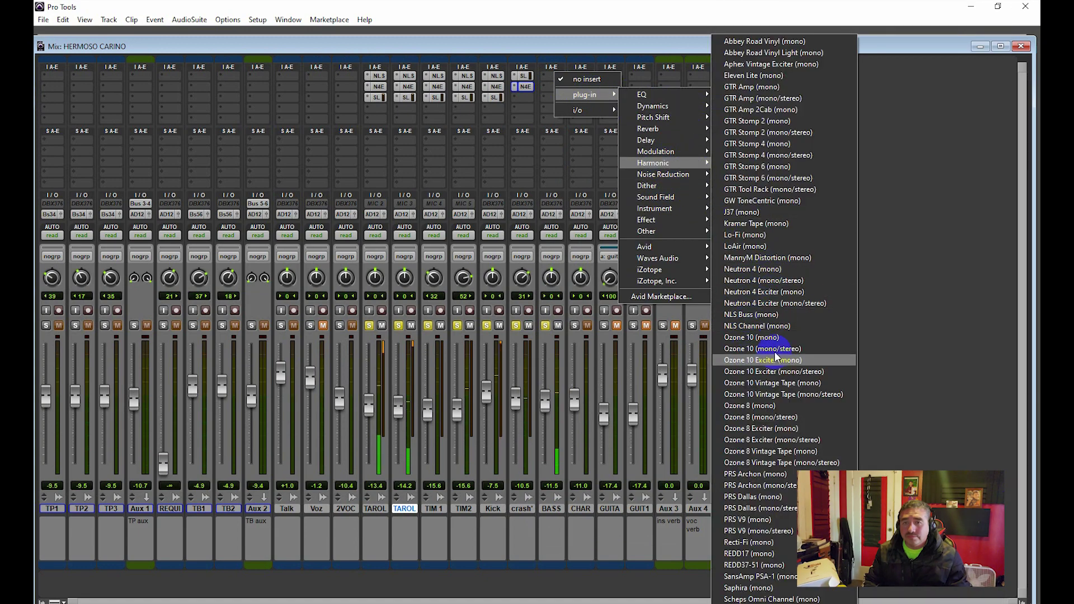
{"action": "left_click", "coordinate": [753, 327]}
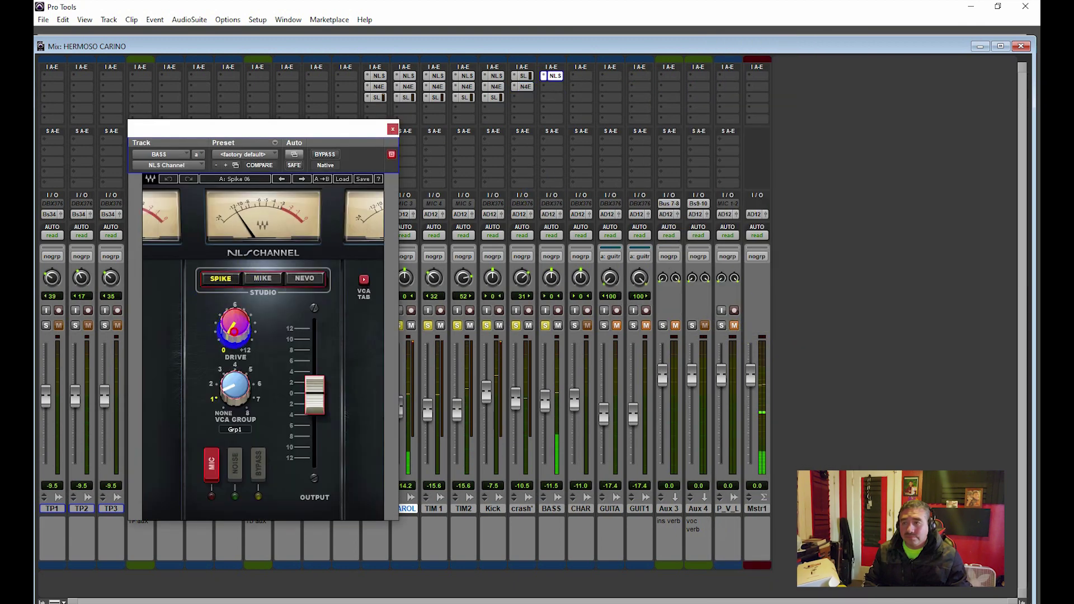
{"action": "left_click_drag", "start_coordinate": [234, 330], "coordinate": [194, 215]}
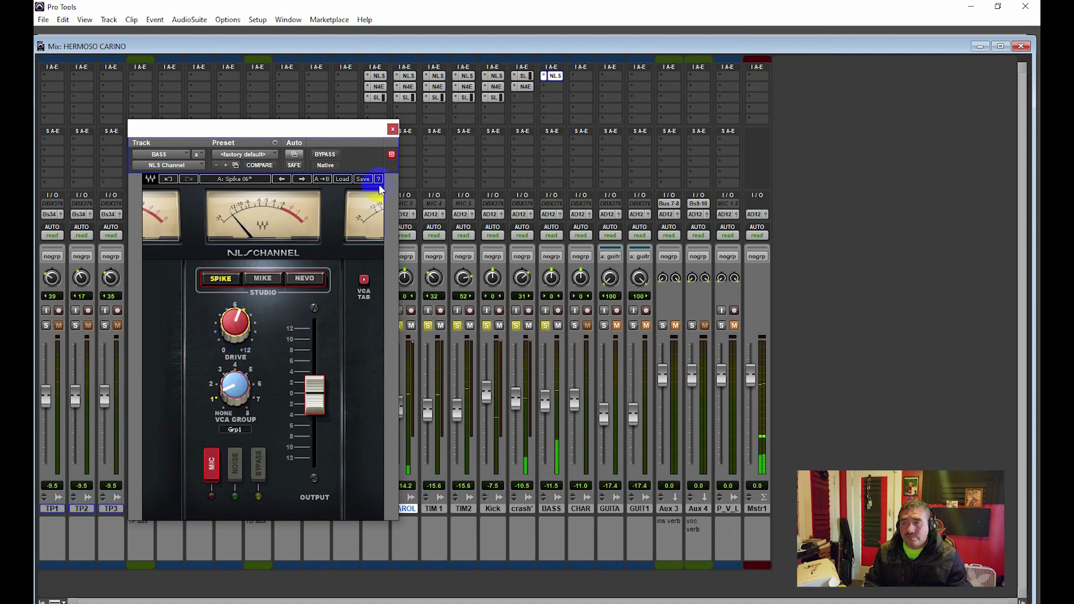
{"action": "left_click", "coordinate": [393, 129]}
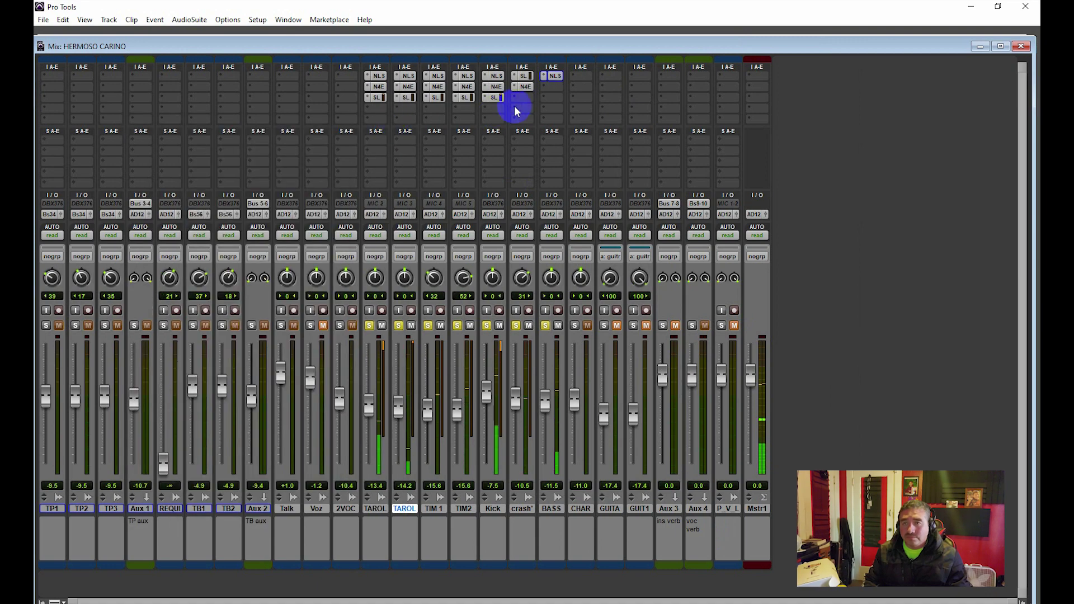
Insert Neutron 4 Equalizer in the BASS track's second slot and add a 12 dB/oct Flat Highpass at about 45 Hz.
{"action": "left_click", "coordinate": [549, 87]}
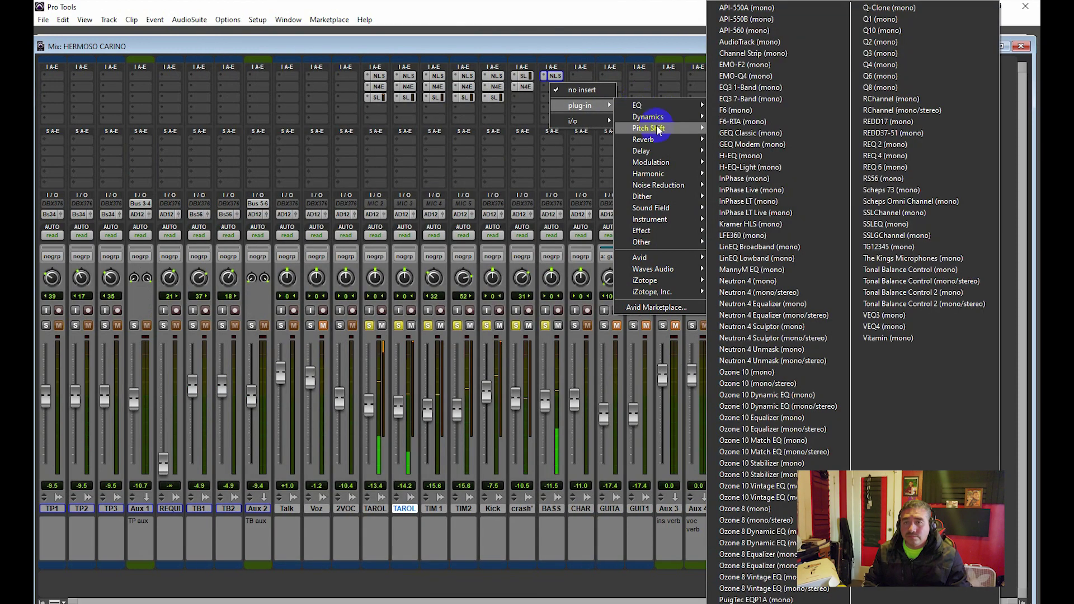
{"action": "left_click", "coordinate": [755, 304]}
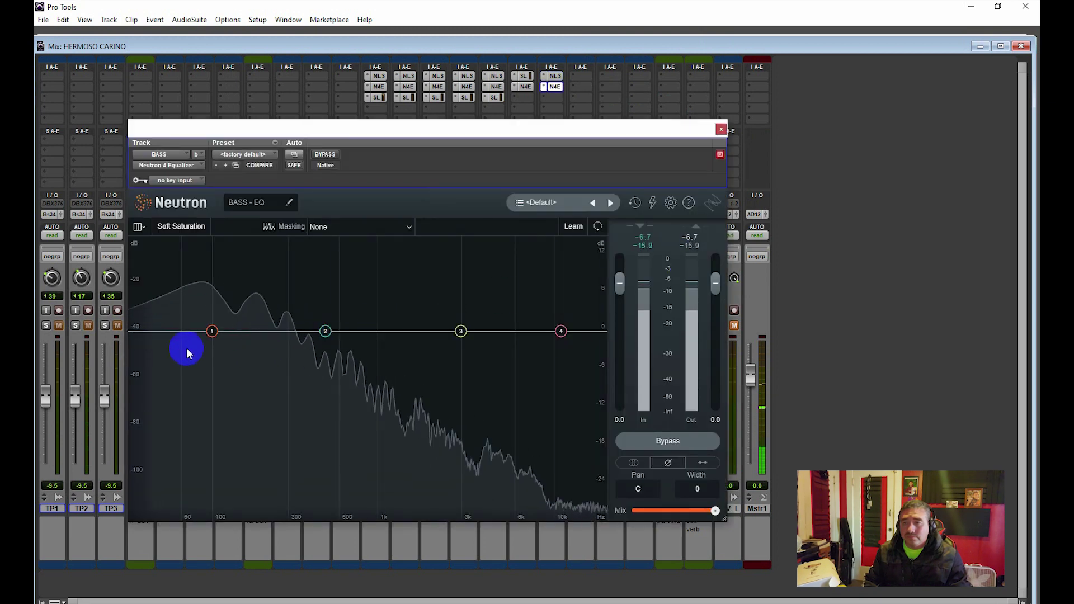
{"action": "left_click", "coordinate": [143, 331]}
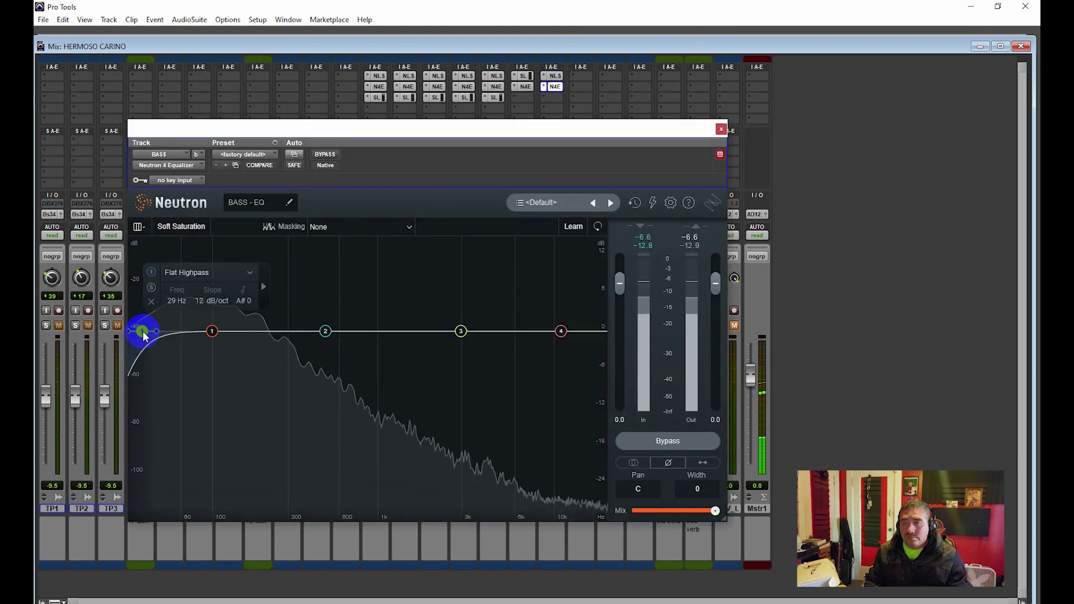
{"action": "left_click_drag", "start_coordinate": [144, 335], "coordinate": [164, 331]}
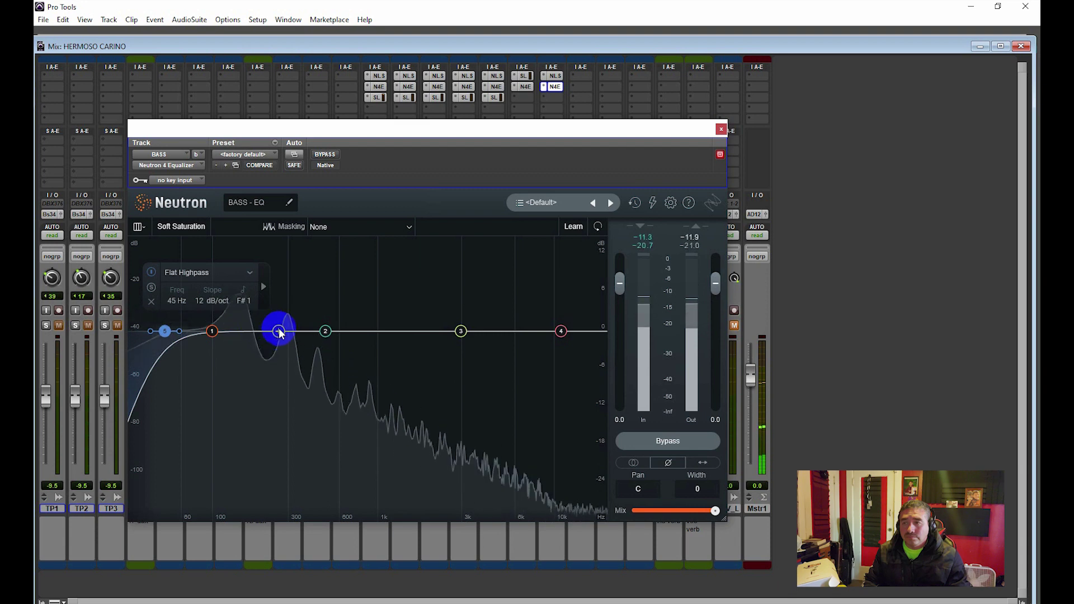
Cut the low mids with a new band in BASS's equalizer and boost band 3 by about 2.2 dB near 5.1 kHz.
{"action": "left_click_drag", "start_coordinate": [279, 333], "coordinate": [269, 359]}
{"action": "left_click_drag", "start_coordinate": [460, 331], "coordinate": [503, 318]}
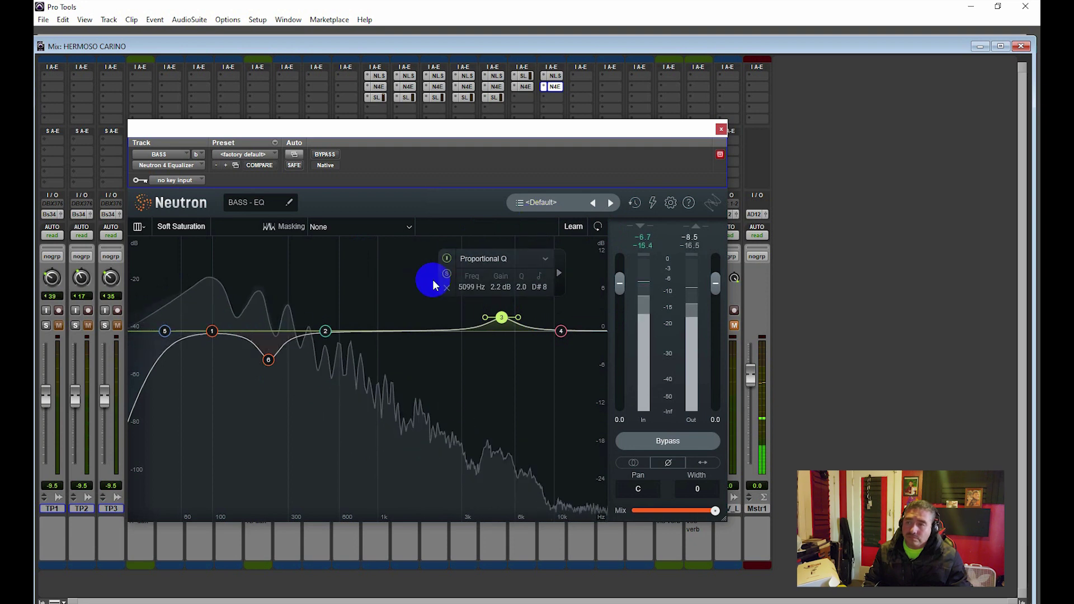
{"action": "left_click", "coordinate": [722, 130]}
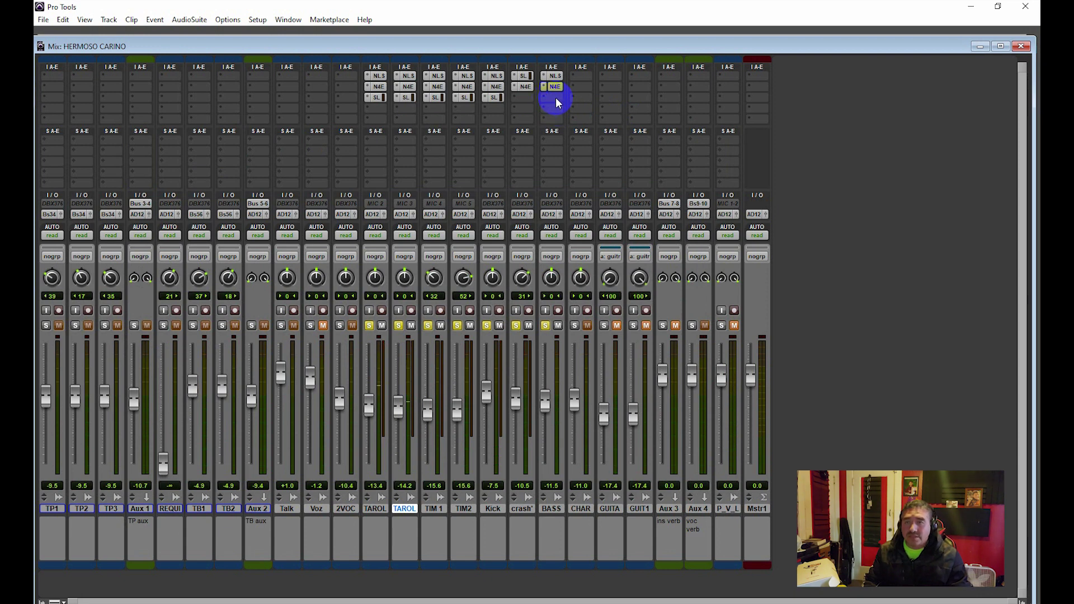
Insert SSLComp in the BASS track's third slot.
{"action": "left_click", "coordinate": [556, 98]}
{"action": "mouse_move", "coordinate": [599, 116]}
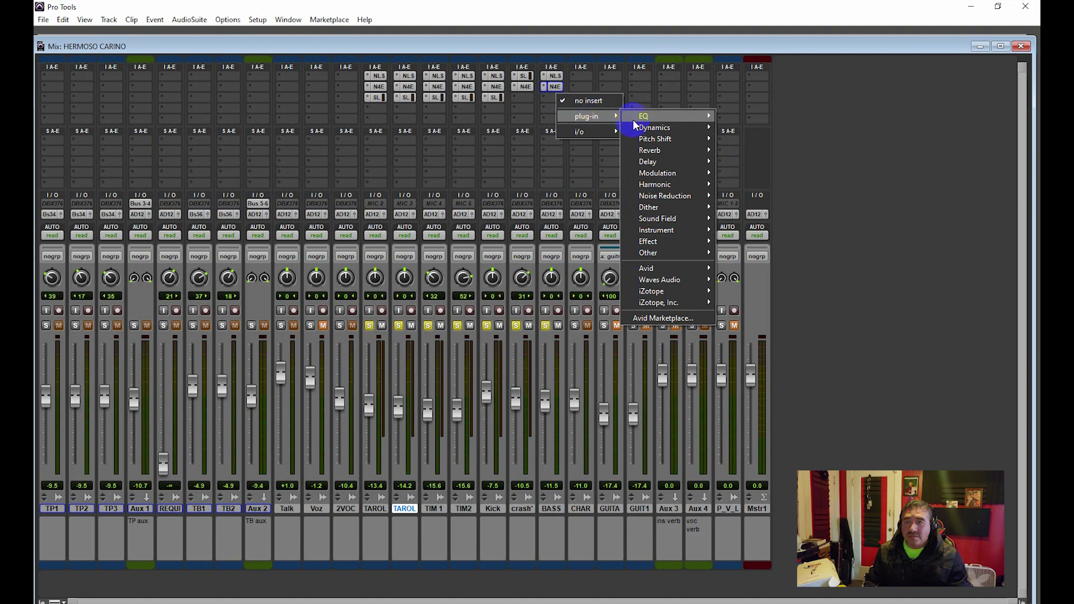
{"action": "mouse_move", "coordinate": [666, 131]}
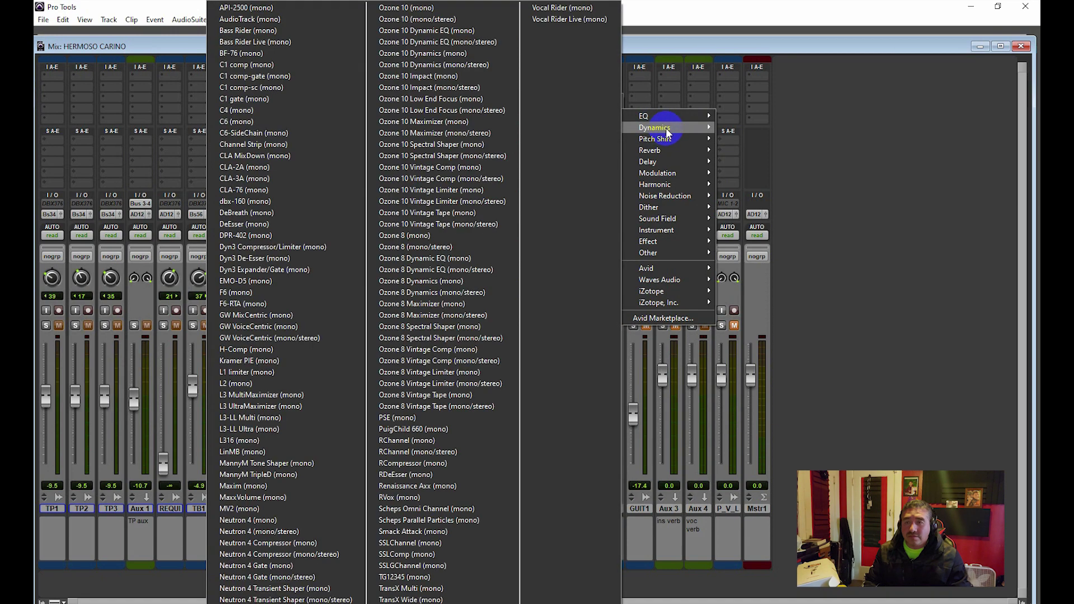
{"action": "left_click", "coordinate": [398, 554]}
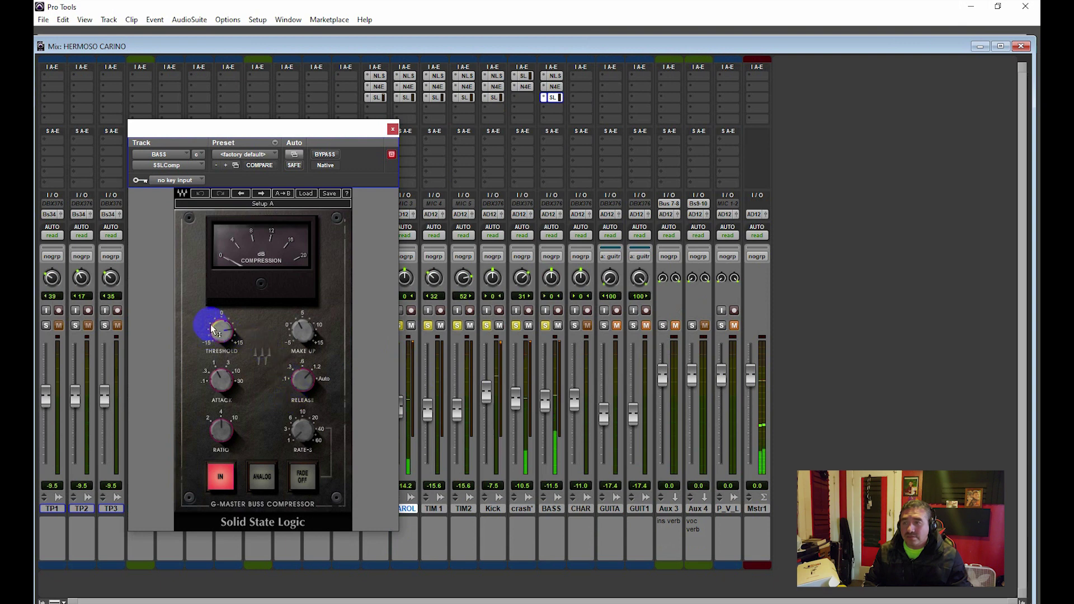
Lower the threshold, shorten the release and turn on Analog in BASS's SSLComp.
{"action": "left_click_drag", "start_coordinate": [213, 330], "coordinate": [216, 354]}
{"action": "left_click_drag", "start_coordinate": [293, 379], "coordinate": [292, 438]}
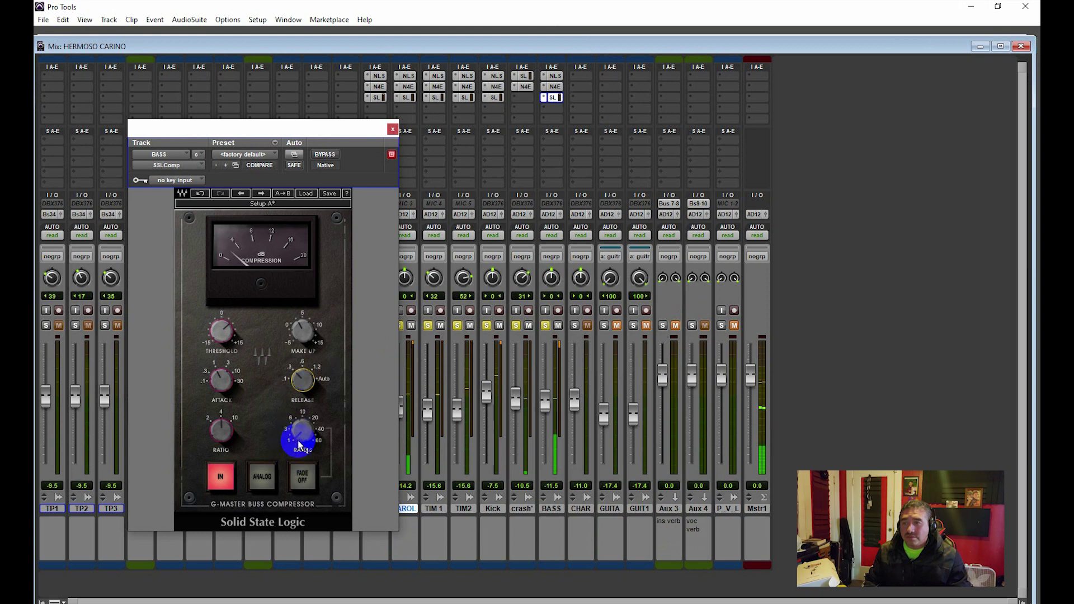
{"action": "left_click", "coordinate": [262, 477]}
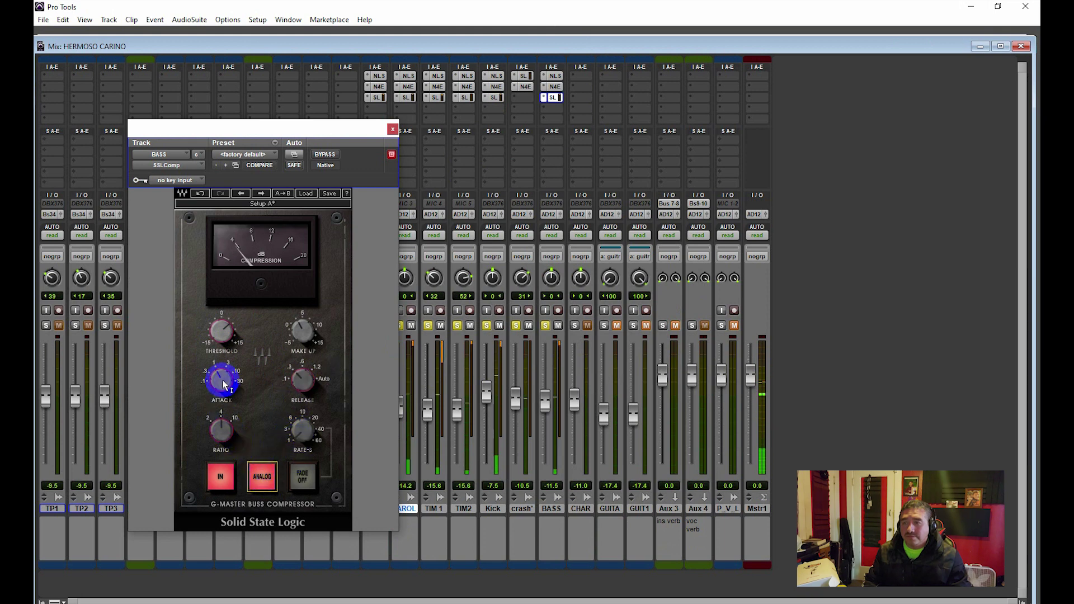
{"action": "left_click_drag", "start_coordinate": [223, 384], "coordinate": [223, 385]}
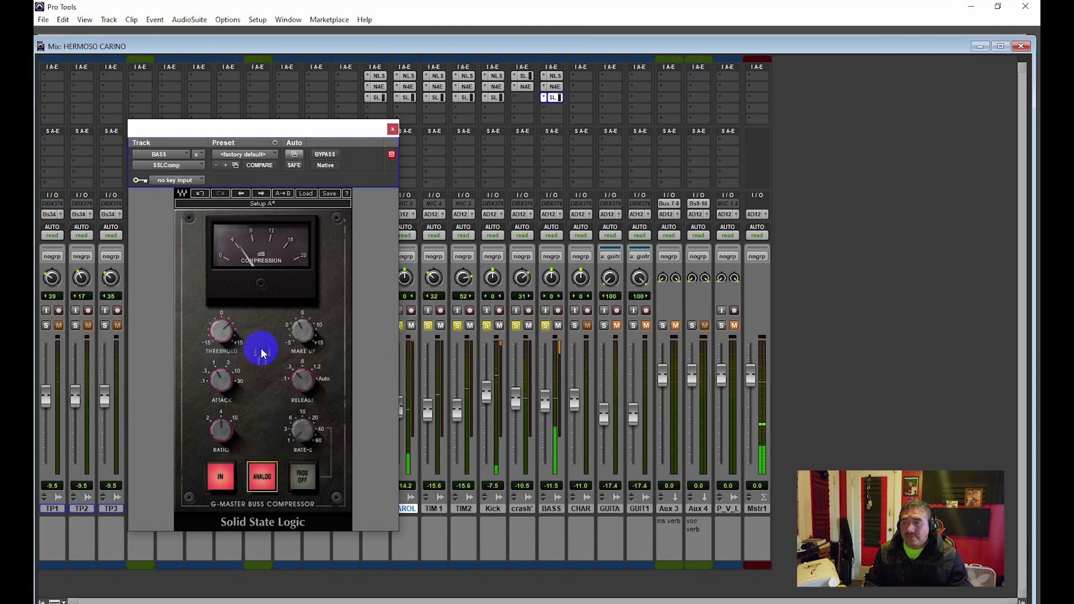
Compare BASS with SSLComp bypassed and active, and lower the compressor's threshold further.
{"action": "left_click", "coordinate": [326, 156]}
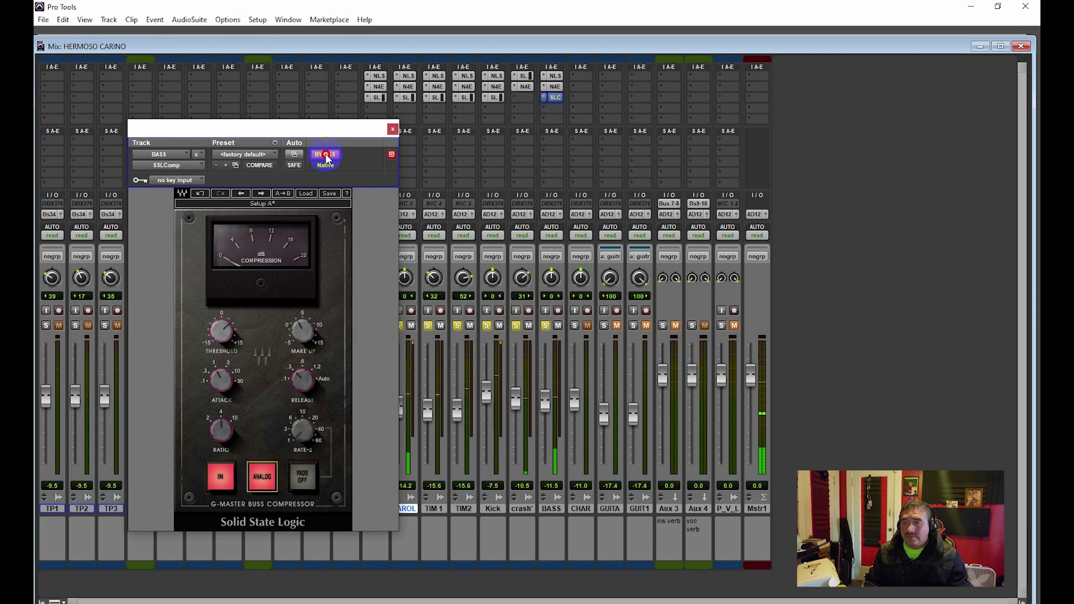
{"action": "left_click", "coordinate": [326, 156]}
{"action": "left_click_drag", "start_coordinate": [298, 381], "coordinate": [291, 386]}
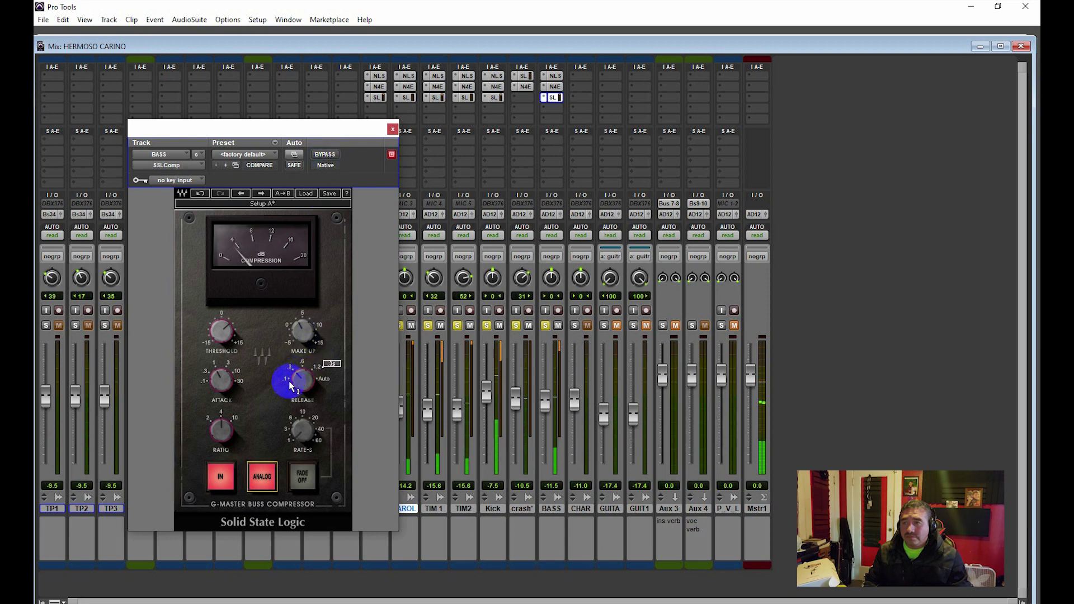
{"action": "left_click", "coordinate": [213, 329]}
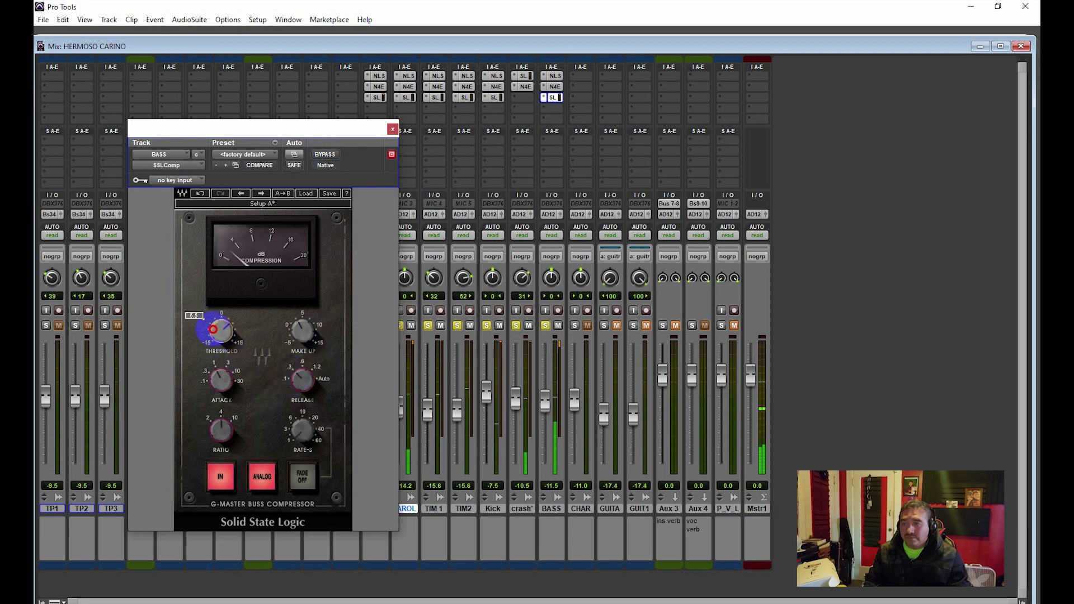
{"action": "left_click_drag", "start_coordinate": [213, 329], "coordinate": [203, 362]}
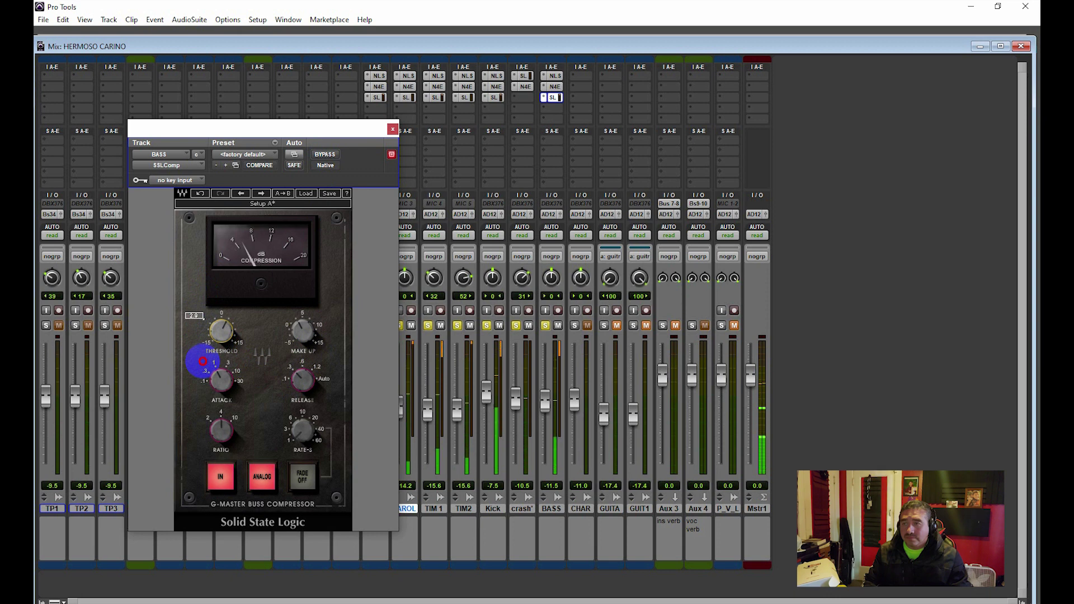
Raise the make-up gain and fine-tune the attack in BASS's SSLComp, closing the plug-in when done.
{"action": "left_click_drag", "start_coordinate": [298, 343], "coordinate": [288, 323]}
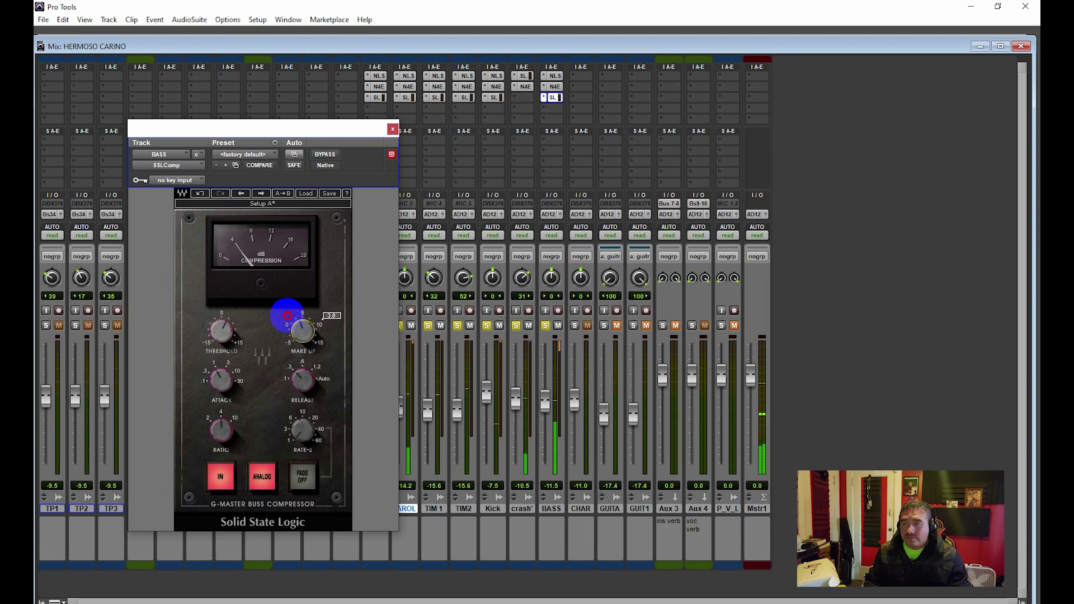
{"action": "left_click", "coordinate": [302, 340]}
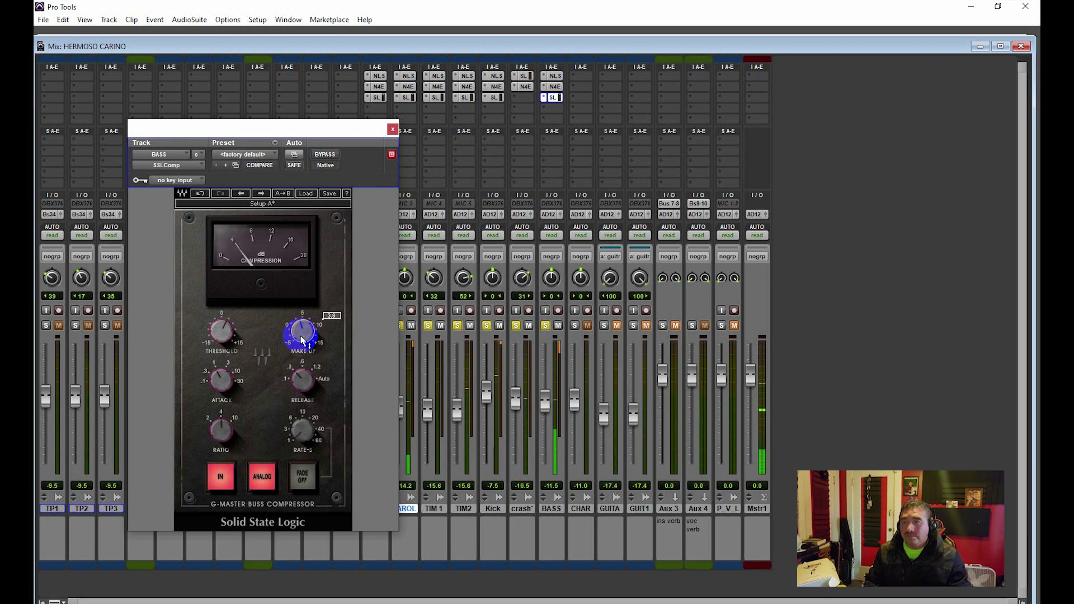
{"action": "left_click", "coordinate": [335, 300]}
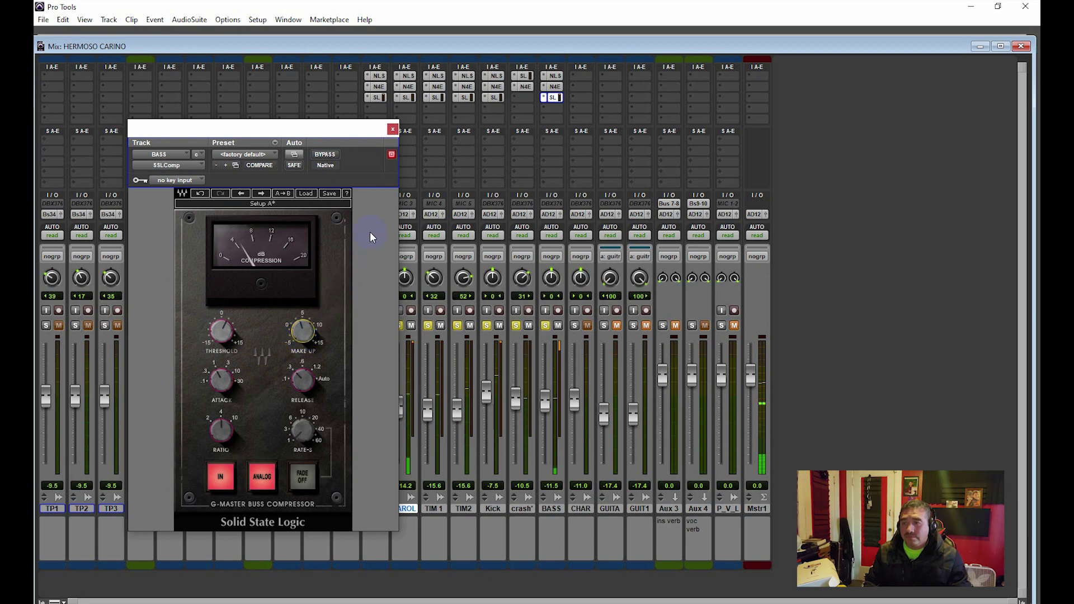
{"action": "mouse_move", "coordinate": [217, 375]}
{"action": "left_mouse_down"}
{"action": "mouse_move", "coordinate": [220, 392]}
{"action": "mouse_move", "coordinate": [223, 367]}
{"action": "mouse_move", "coordinate": [208, 405]}
{"action": "mouse_move", "coordinate": [214, 358]}
{"action": "mouse_move", "coordinate": [212, 377]}
{"action": "mouse_move", "coordinate": [250, 297]}
{"action": "mouse_move", "coordinate": [213, 376]}
{"action": "left_mouse_up"}
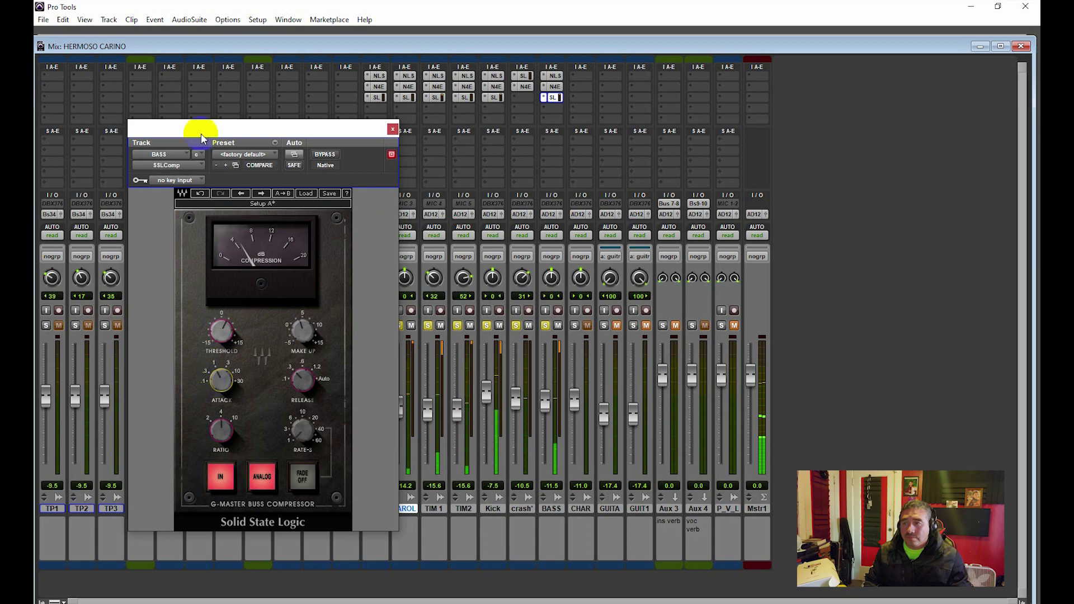
{"action": "left_click", "coordinate": [393, 129]}
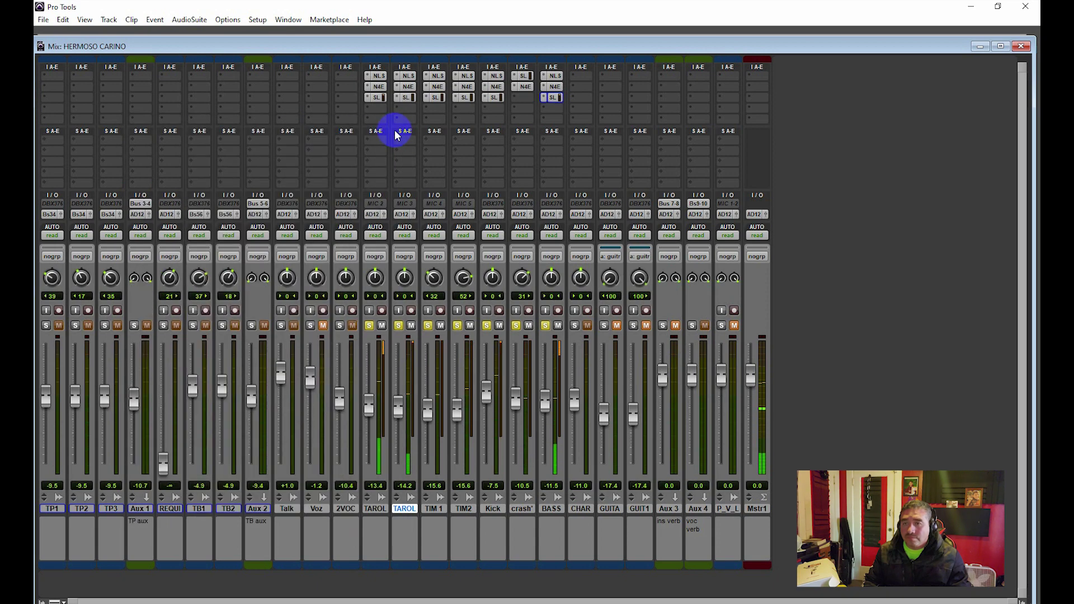
Raise the BASS fader to -10.5 dB and solo the CHAR track.
{"action": "left_click", "coordinate": [623, 416]}
{"action": "left_click", "coordinate": [598, 529]}
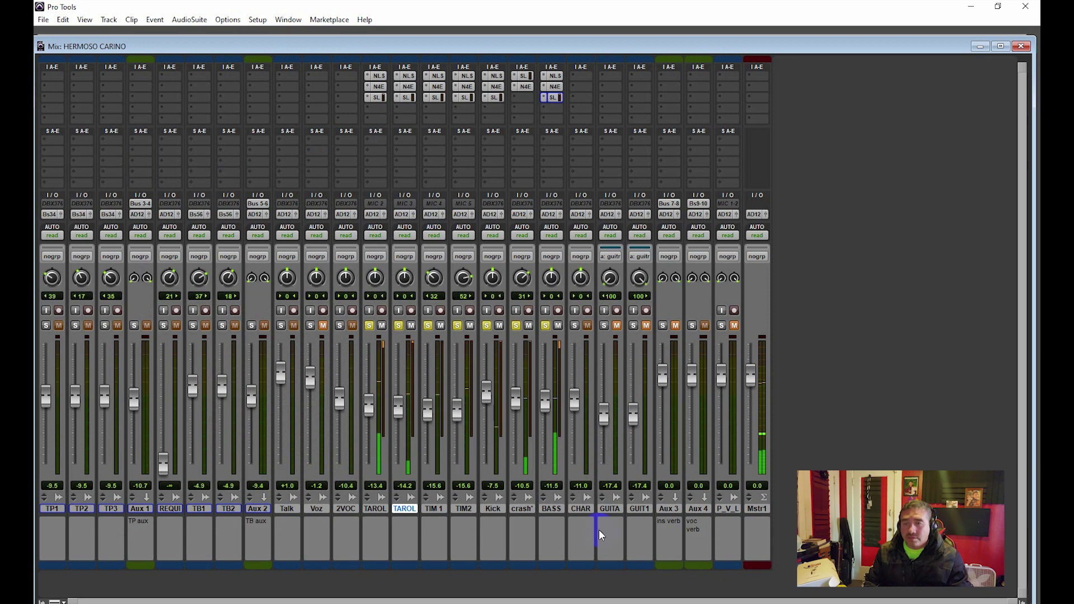
{"action": "left_click", "coordinate": [545, 406]}
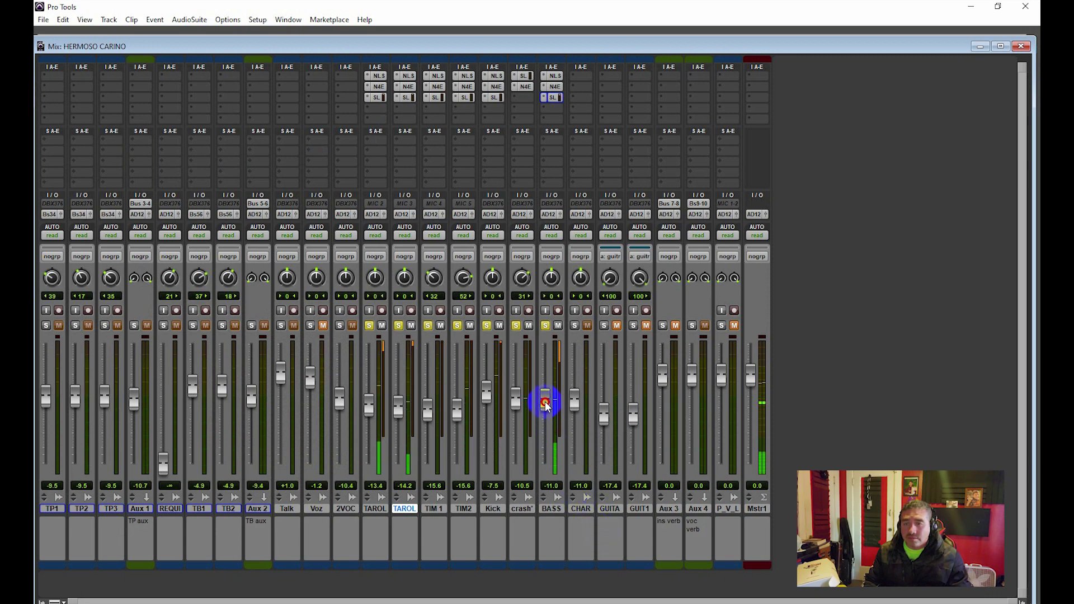
{"action": "left_click_drag", "start_coordinate": [545, 406], "coordinate": [576, 326]}
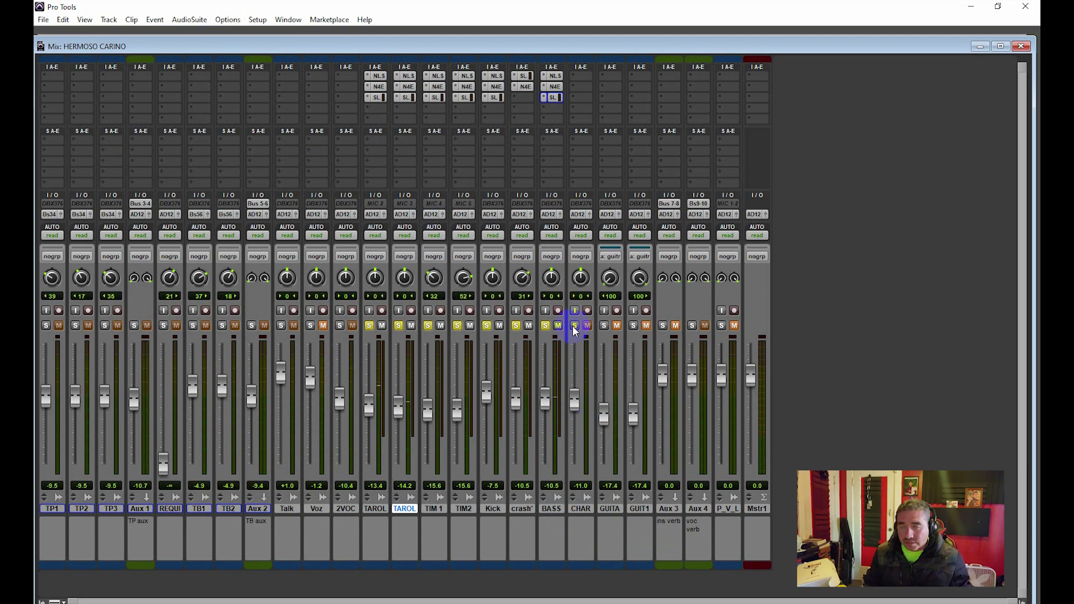
{"action": "left_click", "coordinate": [574, 326]}
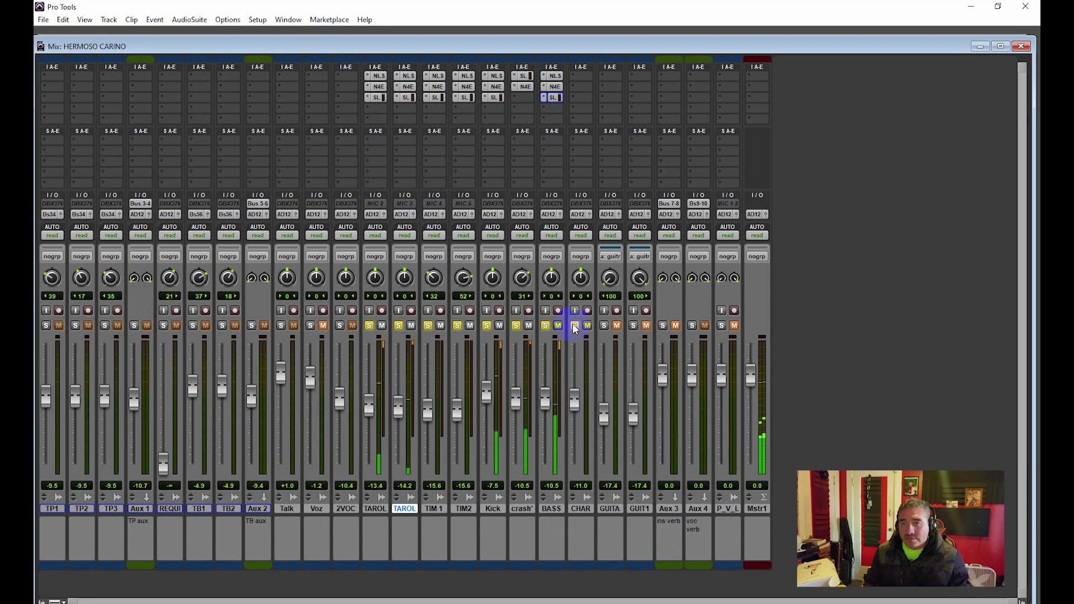
Insert NLS Channel (mono) in the CHAR track's first insert slot and dismiss the CPU message.
{"action": "left_click", "coordinate": [583, 76]}
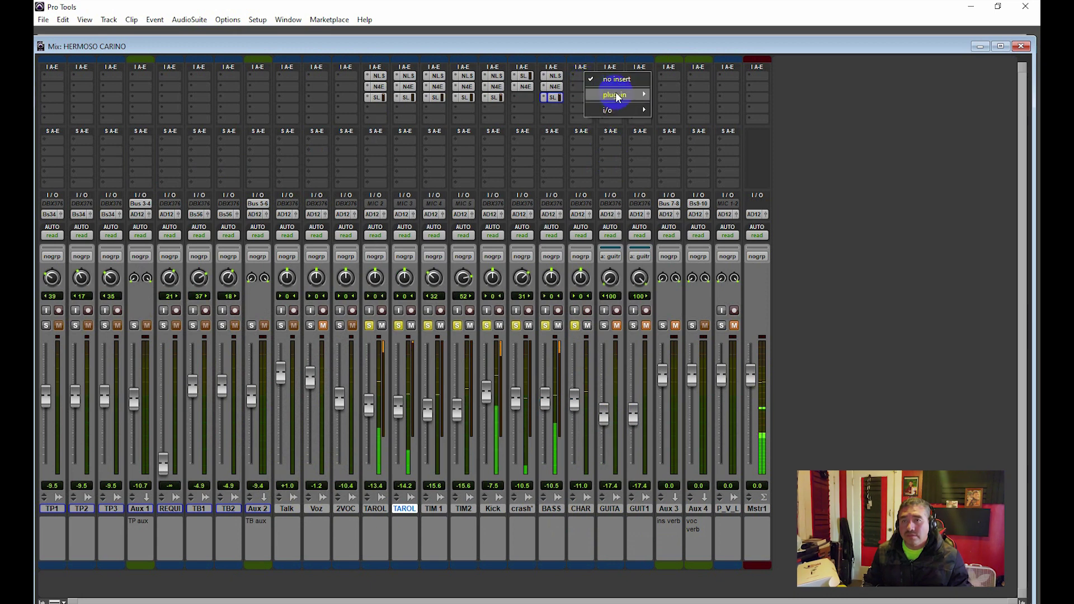
{"action": "mouse_move", "coordinate": [617, 96]}
{"action": "mouse_move", "coordinate": [694, 130]}
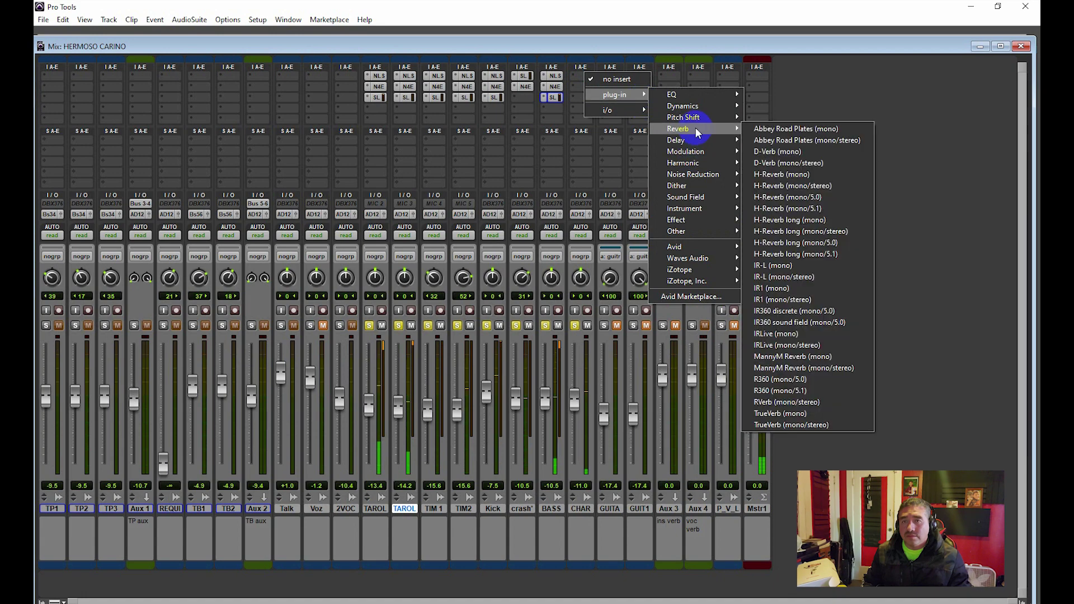
{"action": "mouse_move", "coordinate": [696, 163]}
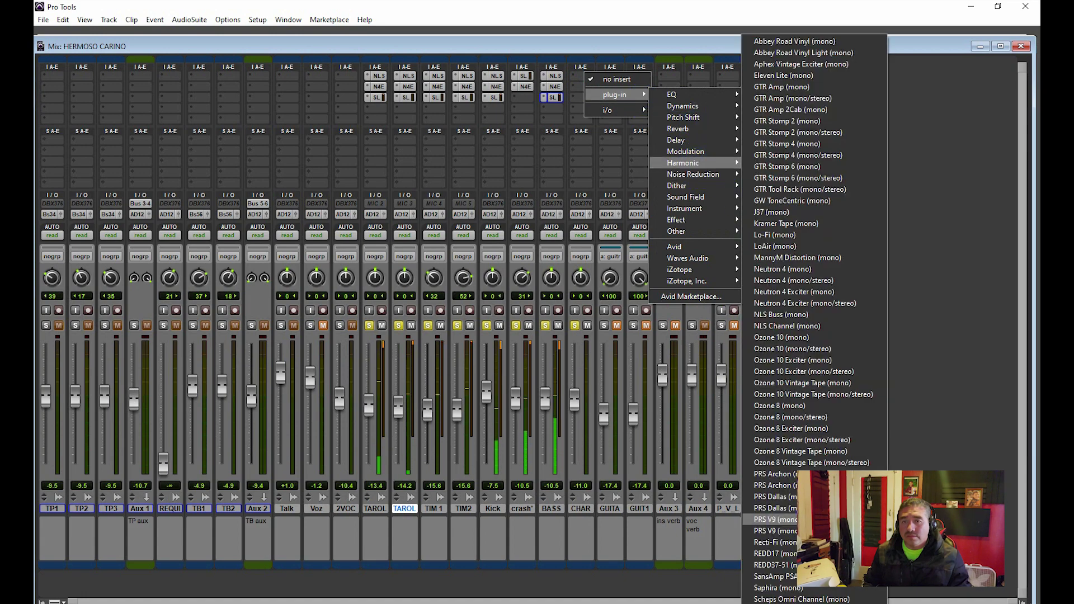
{"action": "left_click", "coordinate": [790, 329]}
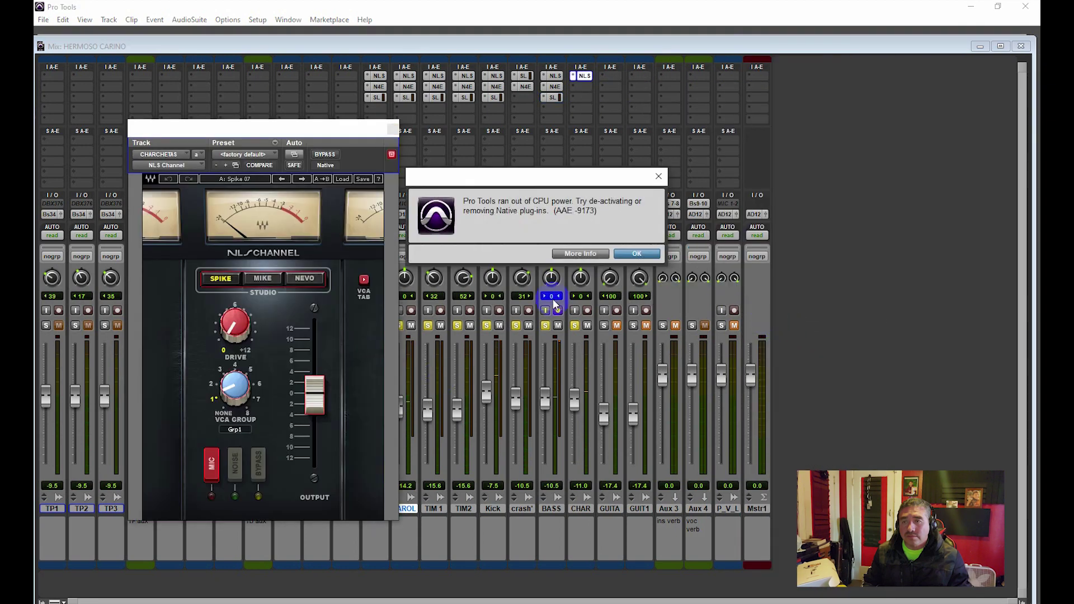
{"action": "left_click", "coordinate": [621, 254]}
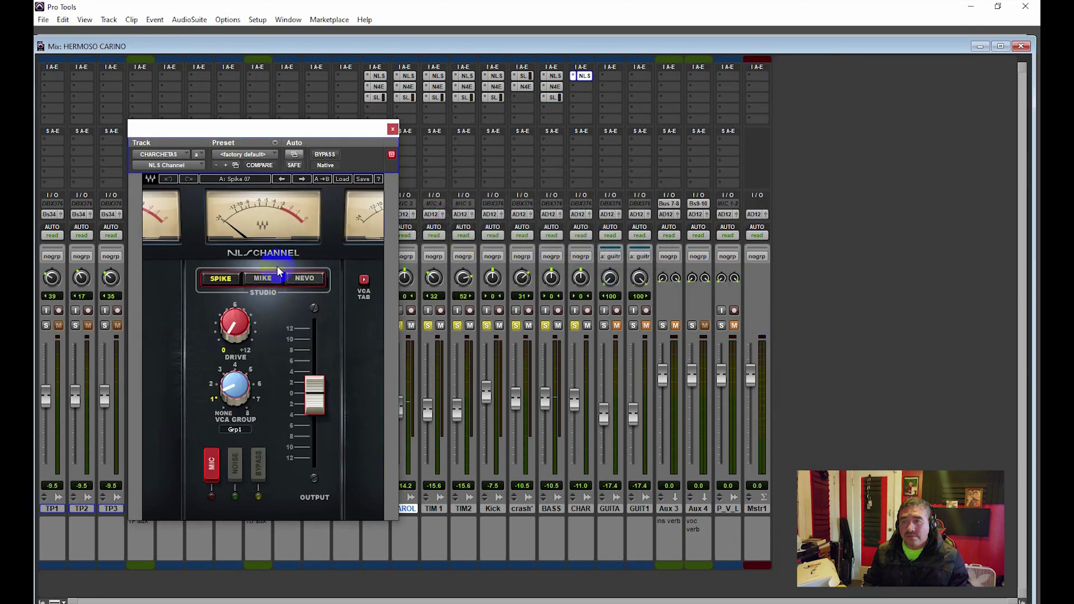
Raise the drive past its midpoint in CHAR's NLS Channel, compare the Mike studio and keep Spike, closing the plug-in when done.
{"action": "left_click_drag", "start_coordinate": [235, 327], "coordinate": [154, 204]}
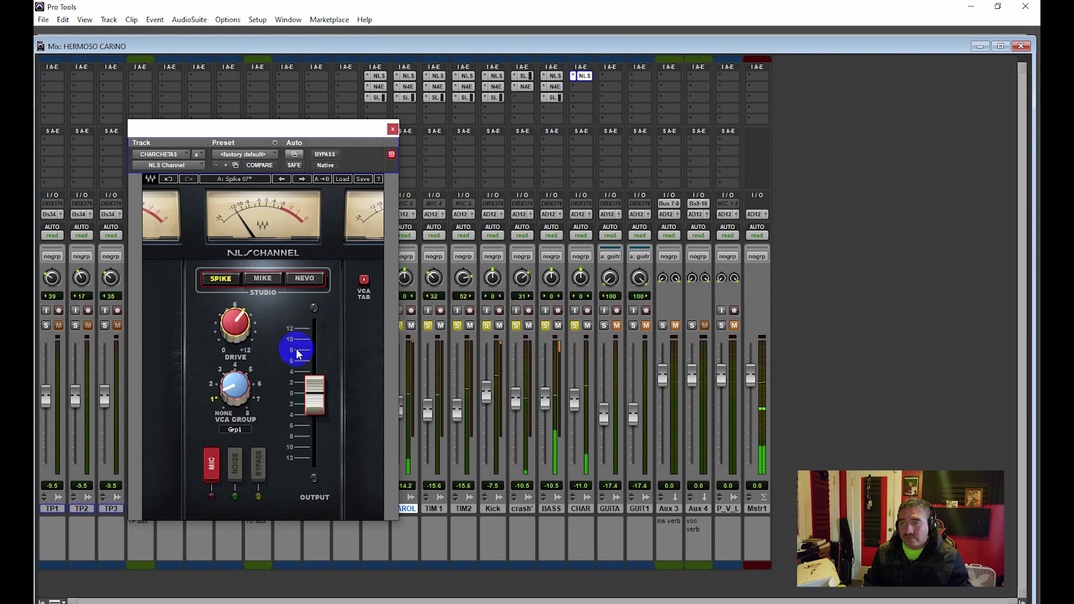
{"action": "left_click", "coordinate": [268, 278]}
{"action": "left_click", "coordinate": [221, 279]}
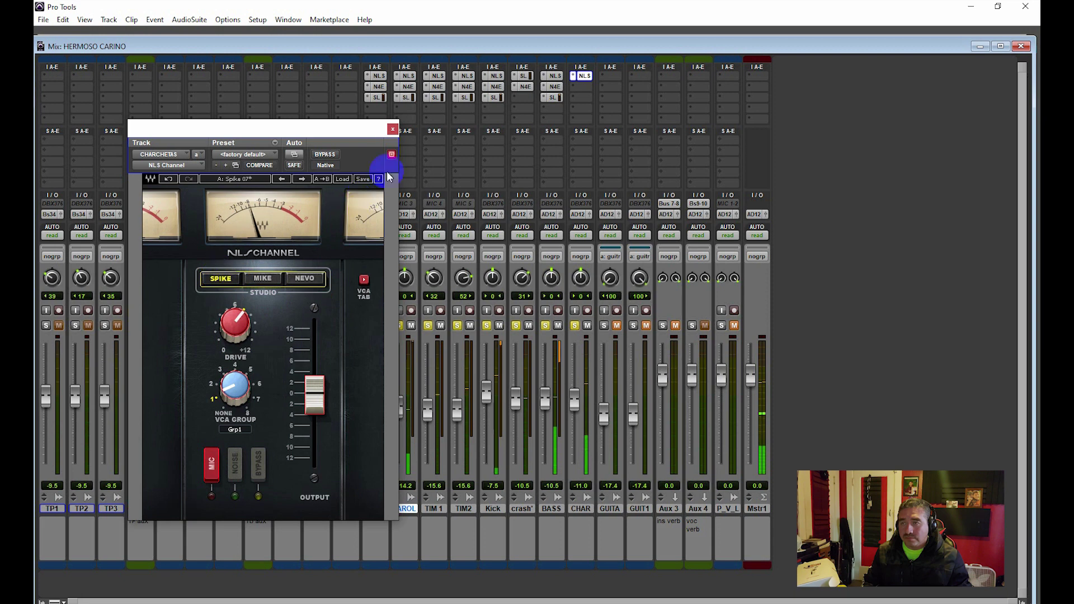
{"action": "left_click", "coordinate": [393, 130]}
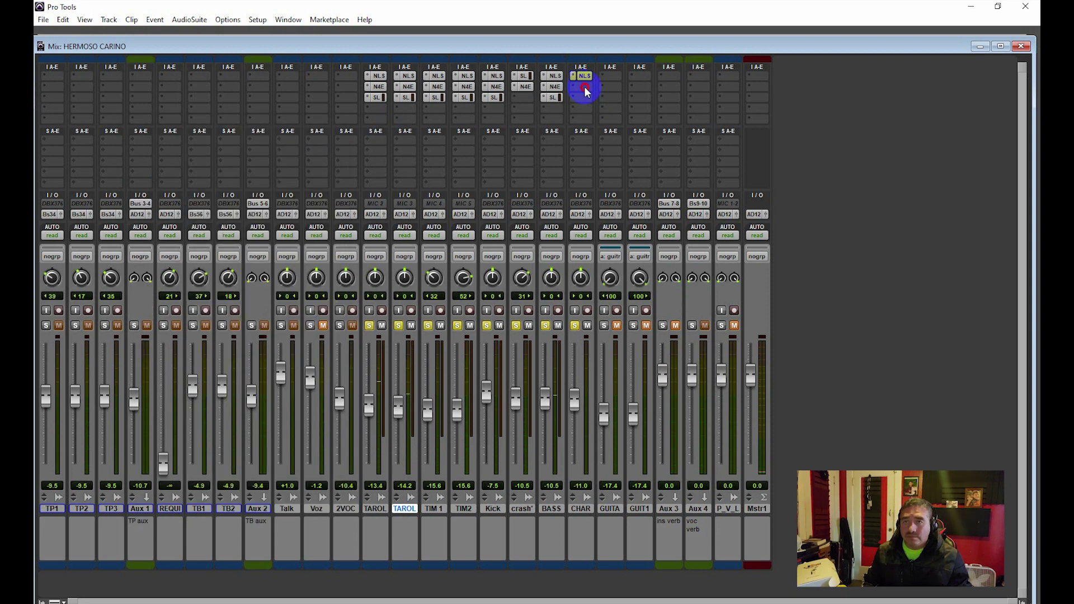
Insert Neutron 4 Equalizer (mono) in CHAR's second insert slot and start playback.
{"action": "left_click", "coordinate": [585, 87]}
{"action": "mouse_move", "coordinate": [675, 103]}
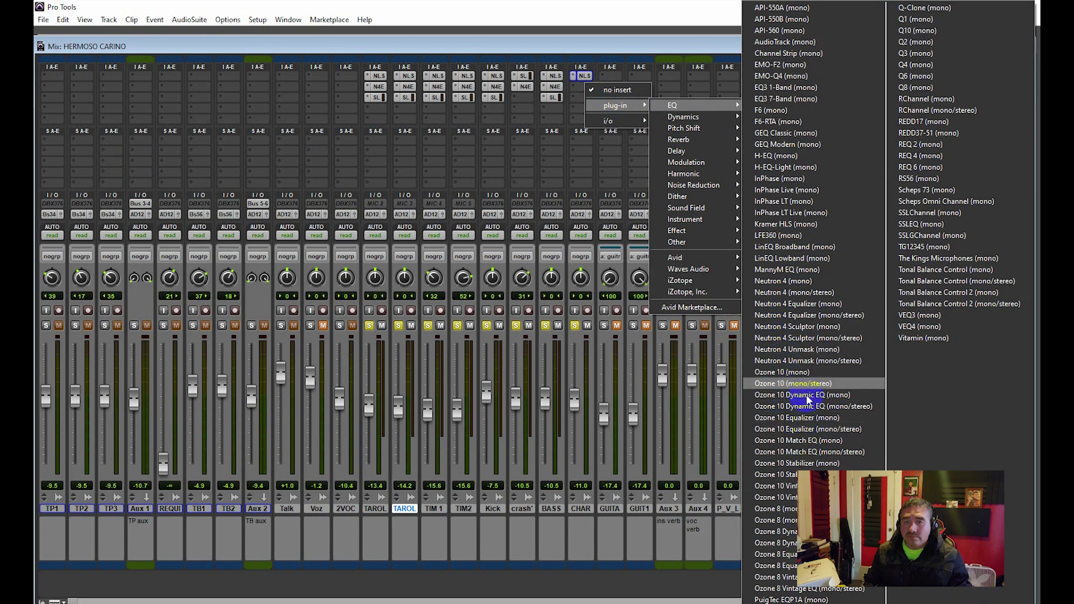
{"action": "left_click", "coordinate": [811, 305]}
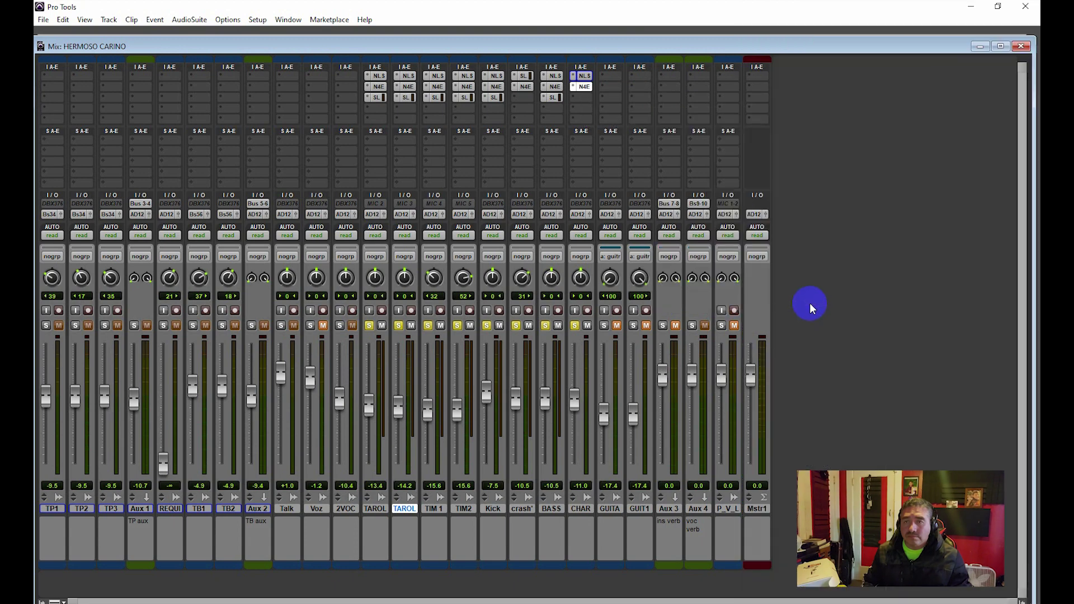
{"action": "key", "text": "space"}
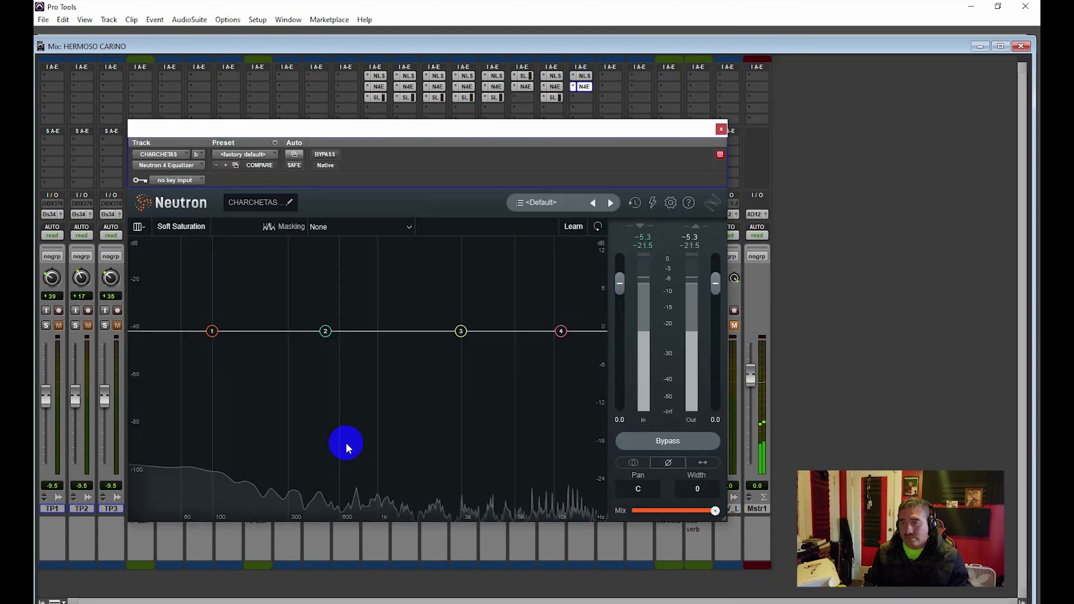
Add a Flat Highpass filter with a 12 dB/oct slope at 221 Hz in CHAR's equalizer.
{"action": "left_click", "coordinate": [165, 332]}
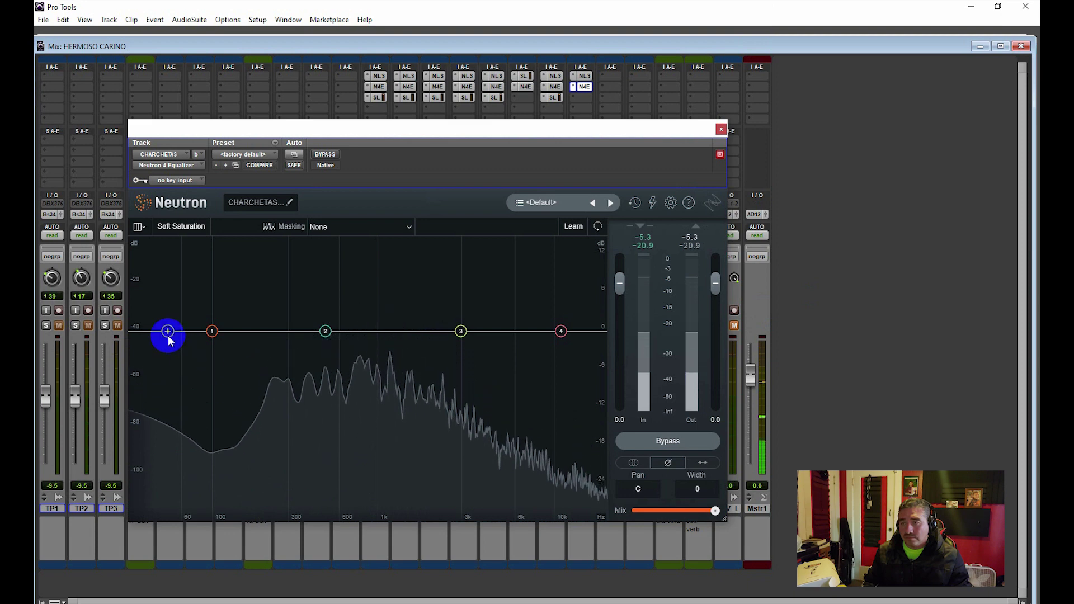
{"action": "left_click_drag", "start_coordinate": [160, 334], "coordinate": [260, 337]}
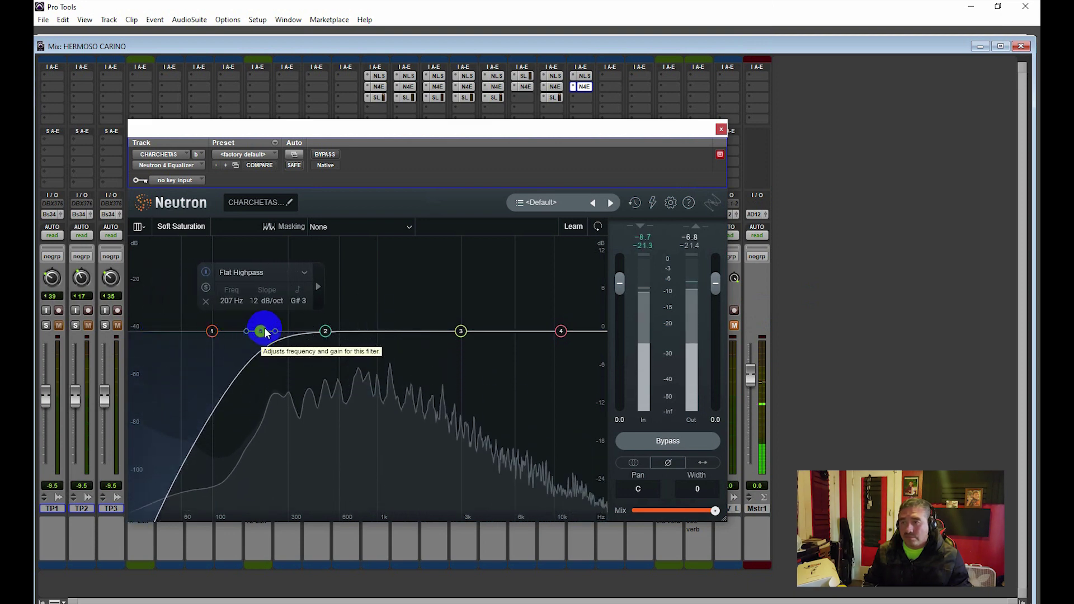
{"action": "left_click_drag", "start_coordinate": [260, 336], "coordinate": [267, 334]}
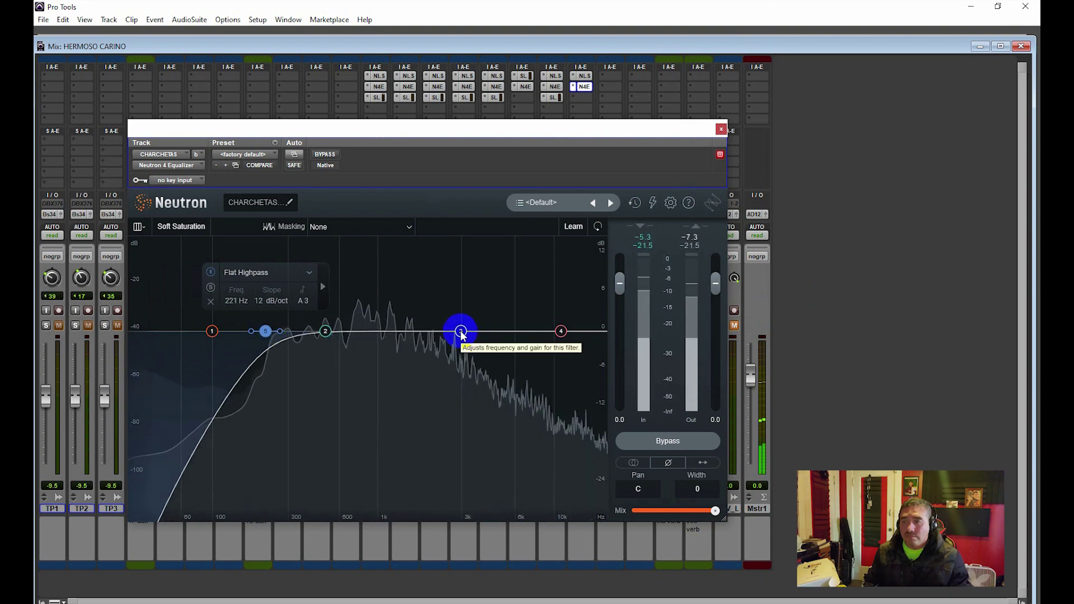
Cut 2.9 dB at 1056 Hz and boost 2.5 dB at 500 Hz in CHAR's equalizer, closing it when done.
{"action": "left_click_drag", "start_coordinate": [461, 332], "coordinate": [382, 354]}
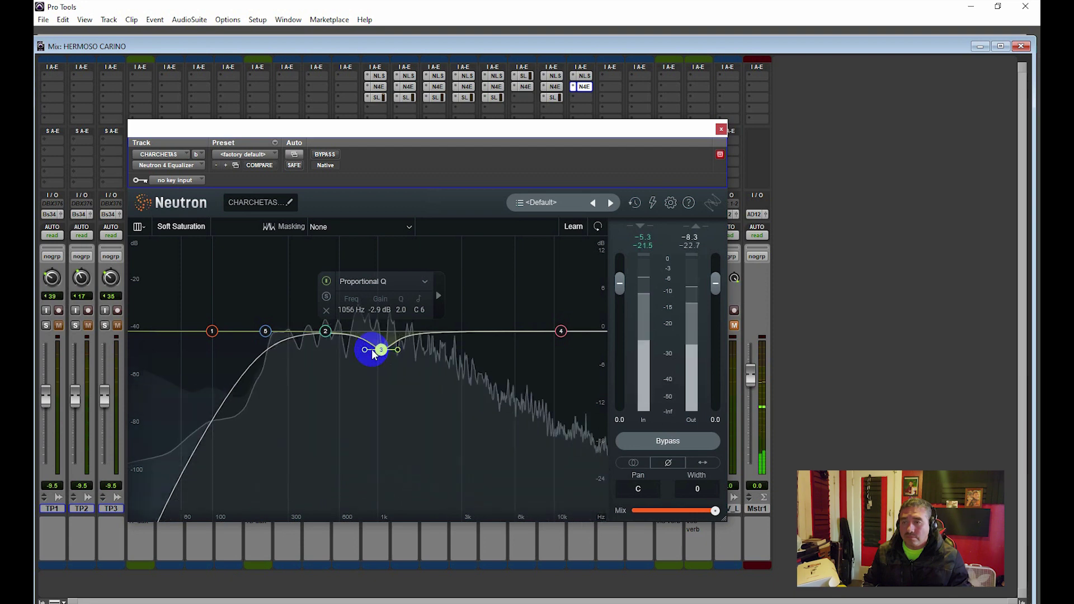
{"action": "left_click_drag", "start_coordinate": [327, 338], "coordinate": [324, 316]}
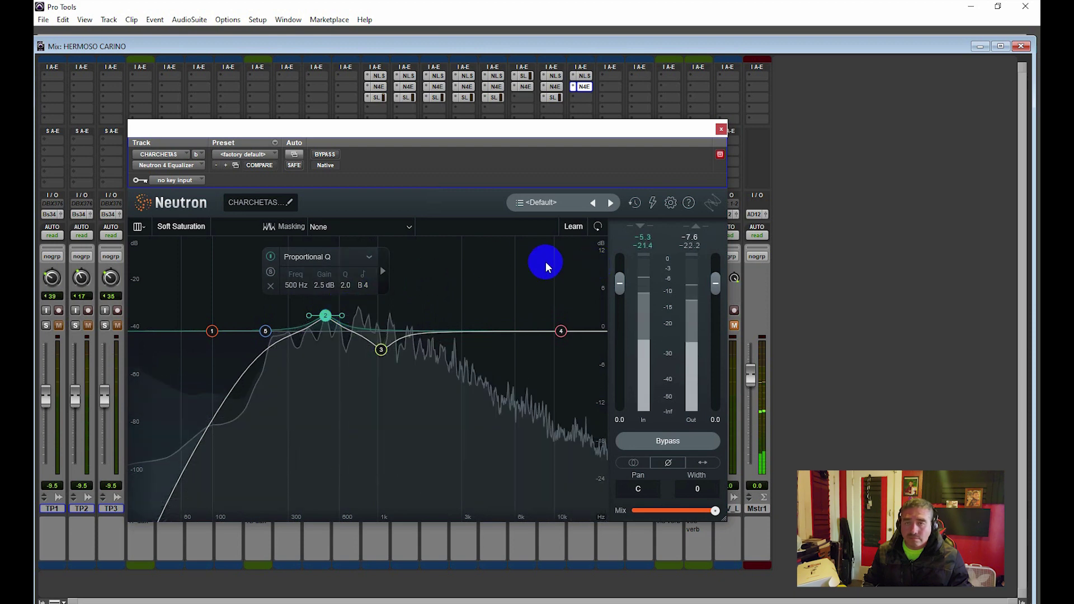
{"action": "left_click", "coordinate": [721, 130]}
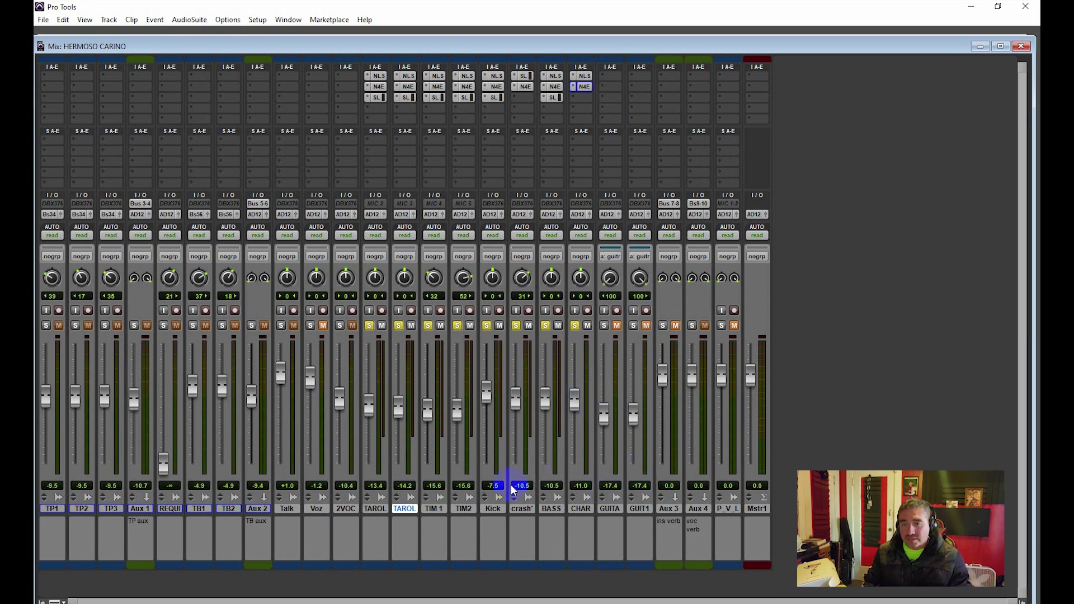
Show the Edit window and select the TP1 clip's first passage, from about bar 21 to bar 45, as the playback range.
{"action": "left_click", "coordinate": [635, 486]}
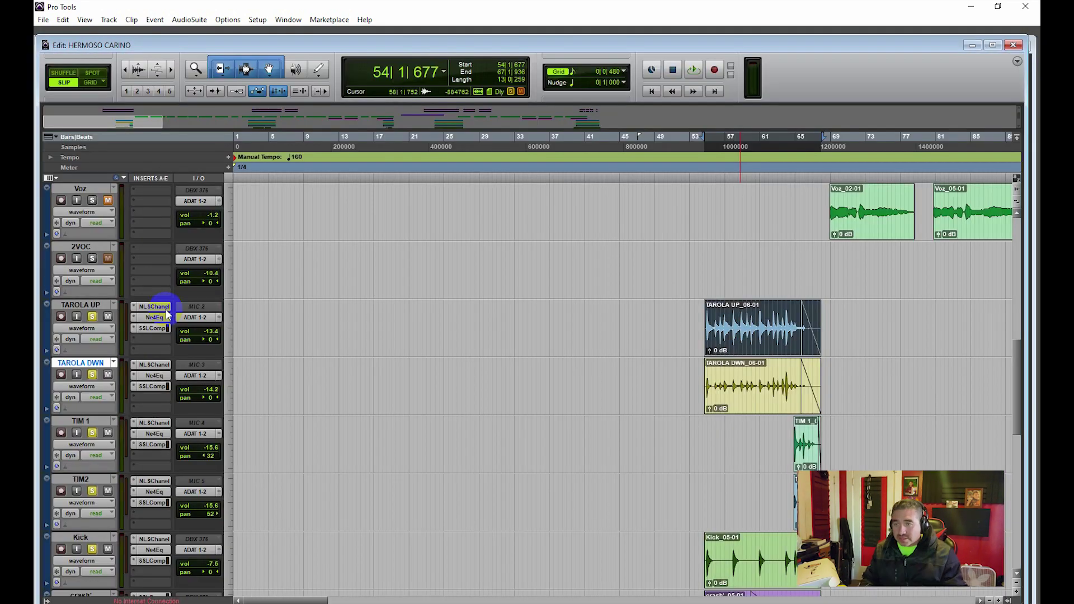
{"action": "key", "text": "ctrl+="}
{"action": "scroll", "coordinate": [472, 453], "scroll_direction": "down", "scroll_amount": 10}
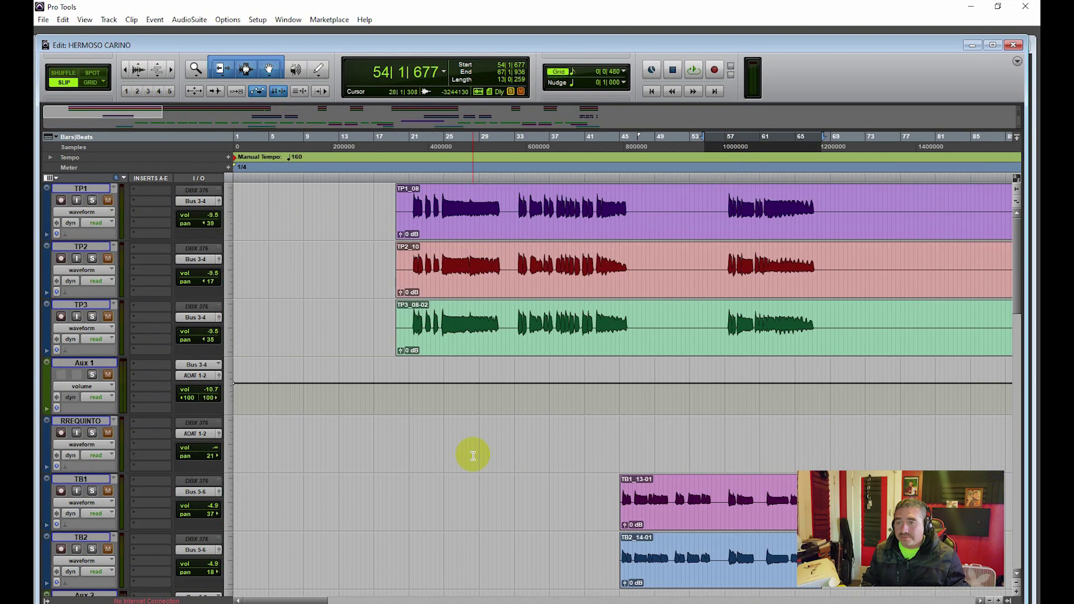
{"action": "left_click_drag", "start_coordinate": [629, 207], "coordinate": [410, 206]}
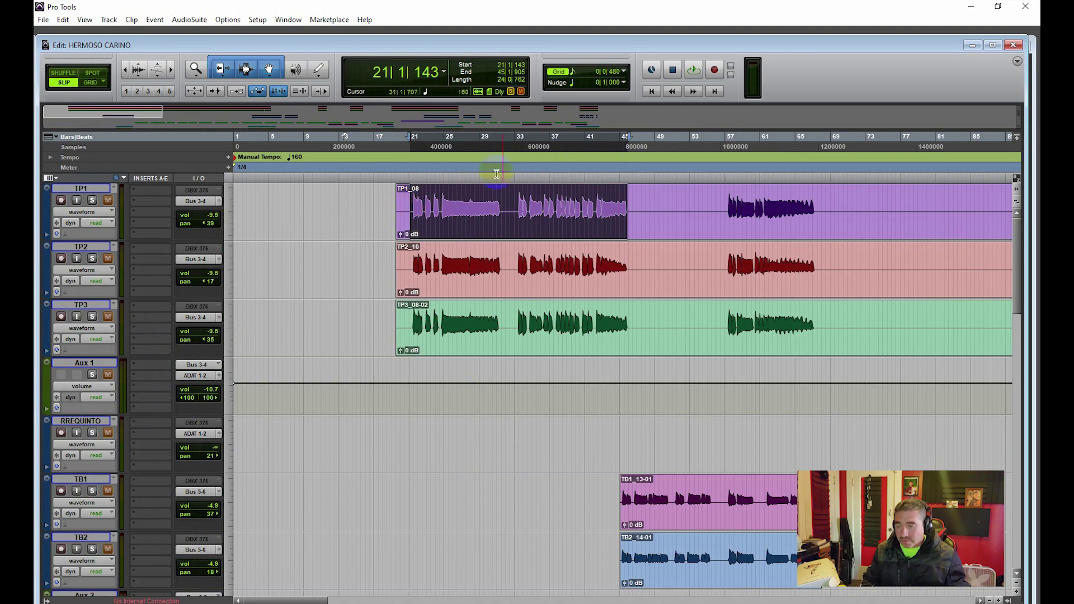
Return to the Mix window and solo TP1, TP2, TP3 and Aux 1.
{"action": "key", "text": "ctrl+equal"}
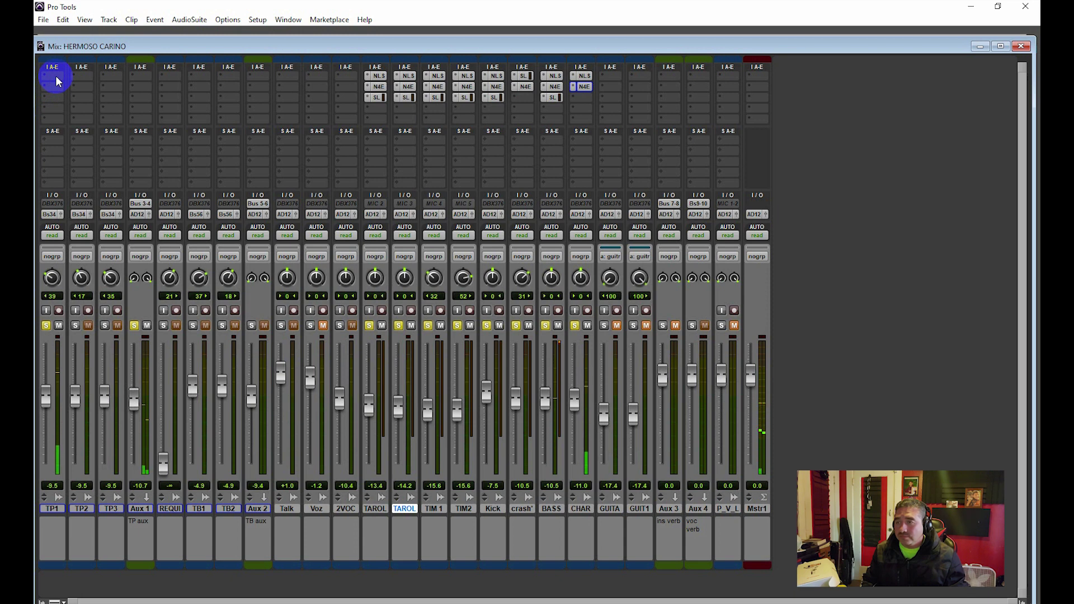
{"action": "left_click", "coordinate": [88, 326]}
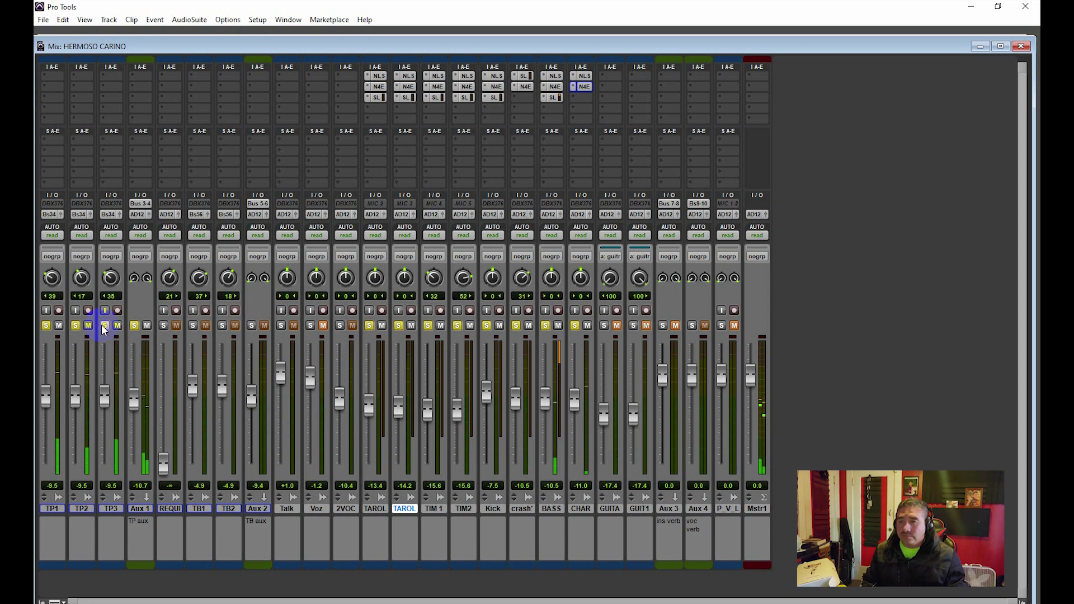
{"action": "left_click", "coordinate": [722, 310]}
{"action": "left_click", "coordinate": [314, 370]}
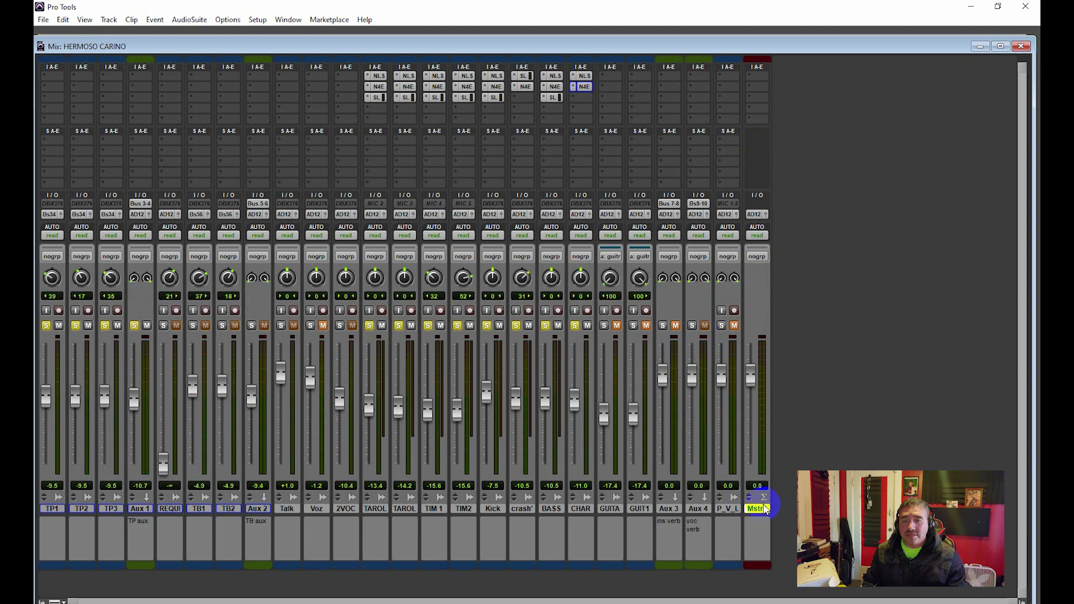
Insert the multichannel L2 (stereo) limiter in the Mstr1 track's last insert slot.
{"action": "left_click", "coordinate": [759, 121]}
{"action": "left_click", "coordinate": [755, 123]}
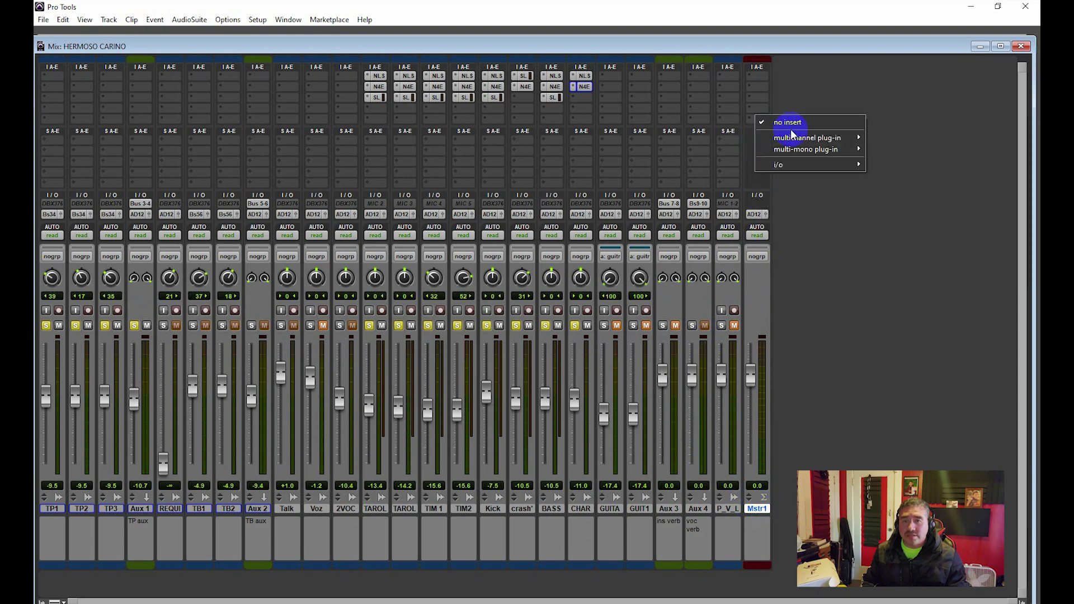
{"action": "mouse_move", "coordinate": [823, 141]}
{"action": "mouse_move", "coordinate": [890, 151]}
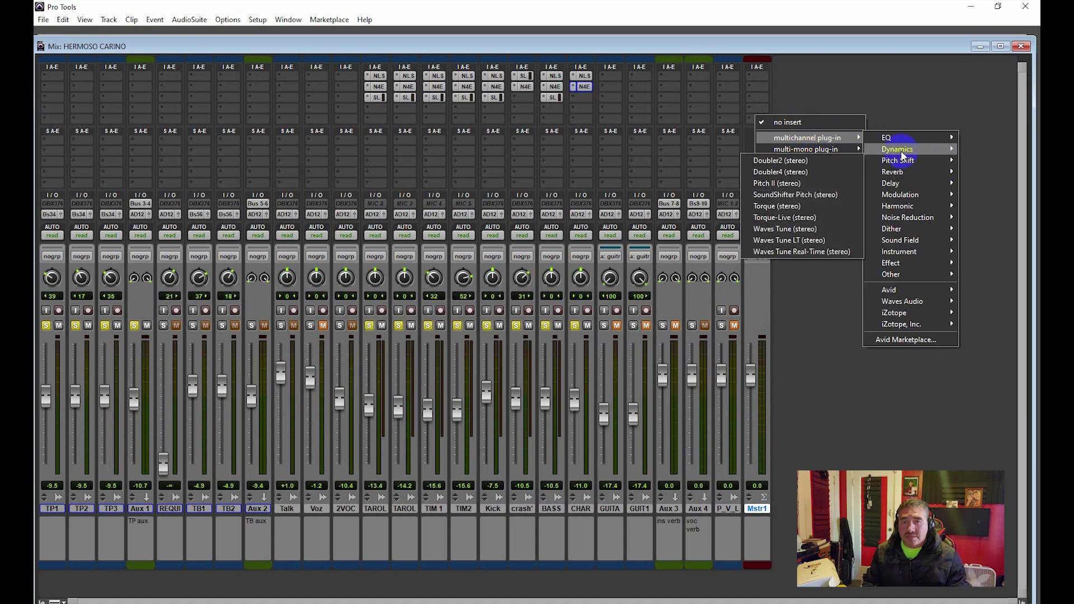
{"action": "left_click", "coordinate": [620, 370]}
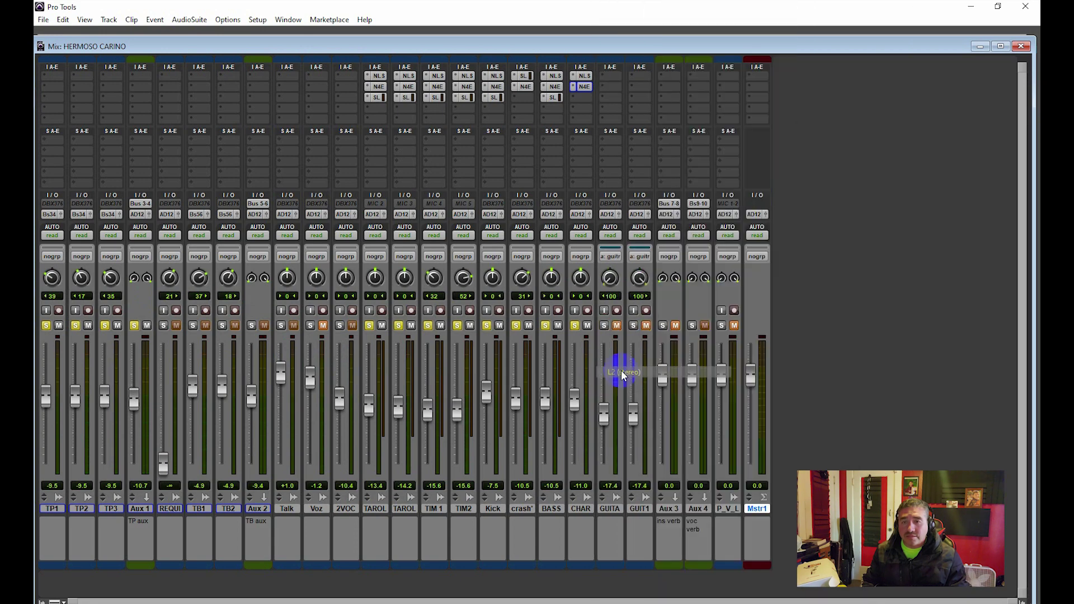
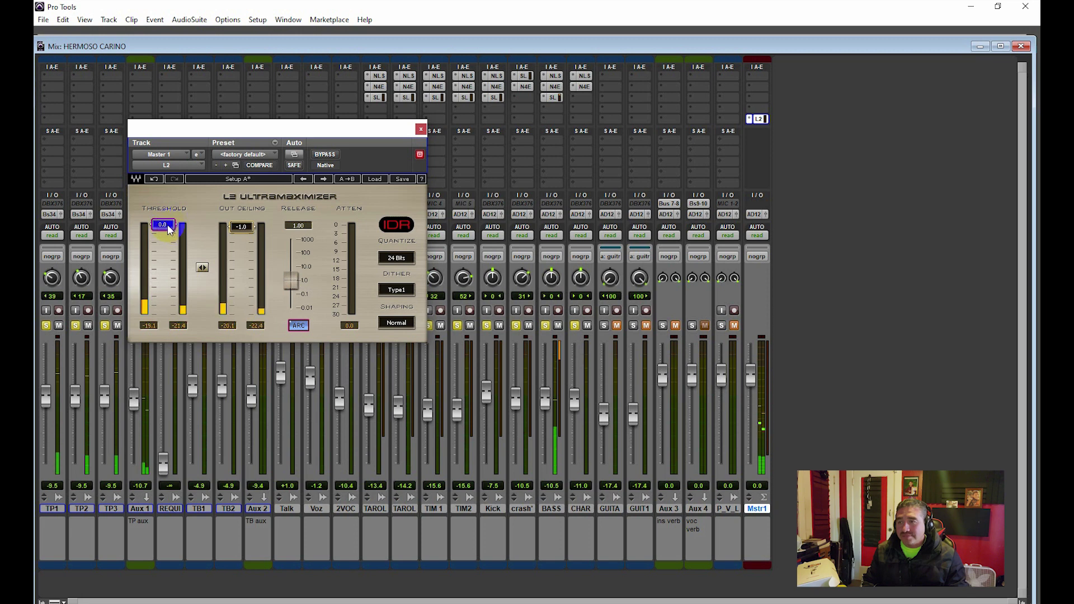
Set the master L2's threshold to -5.0 with an output ceiling of -1.0, closing the plug-in when done.
{"action": "mouse_move", "coordinate": [169, 230]}
{"action": "left_mouse_down"}
{"action": "mouse_move", "coordinate": [164, 286]}
{"action": "mouse_move", "coordinate": [206, 252]}
{"action": "left_mouse_up"}
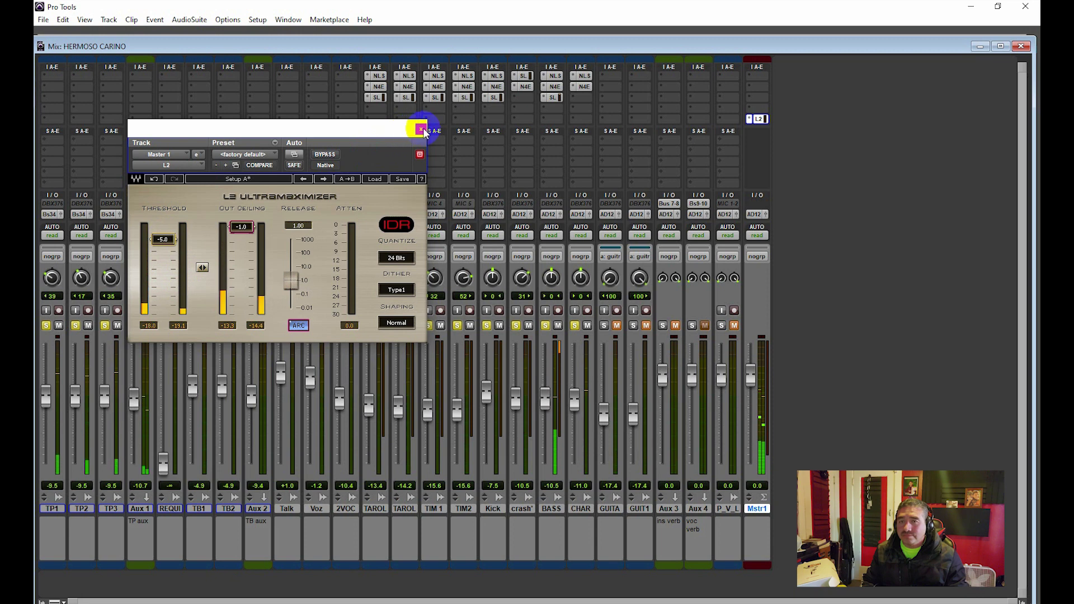
{"action": "left_click", "coordinate": [421, 129]}
{"action": "left_click", "coordinate": [534, 312]}
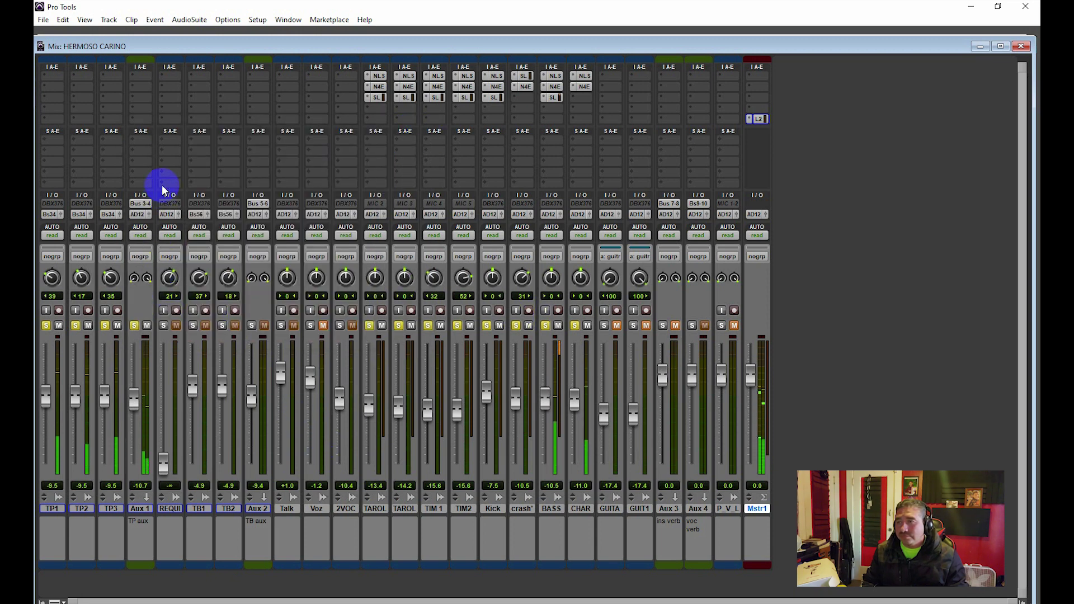
Insert NLS Channel (stereo) in Aux 1's first insert slot and raise its drive past the midpoint with the Spike studio, closing it when done.
{"action": "left_click", "coordinate": [143, 78]}
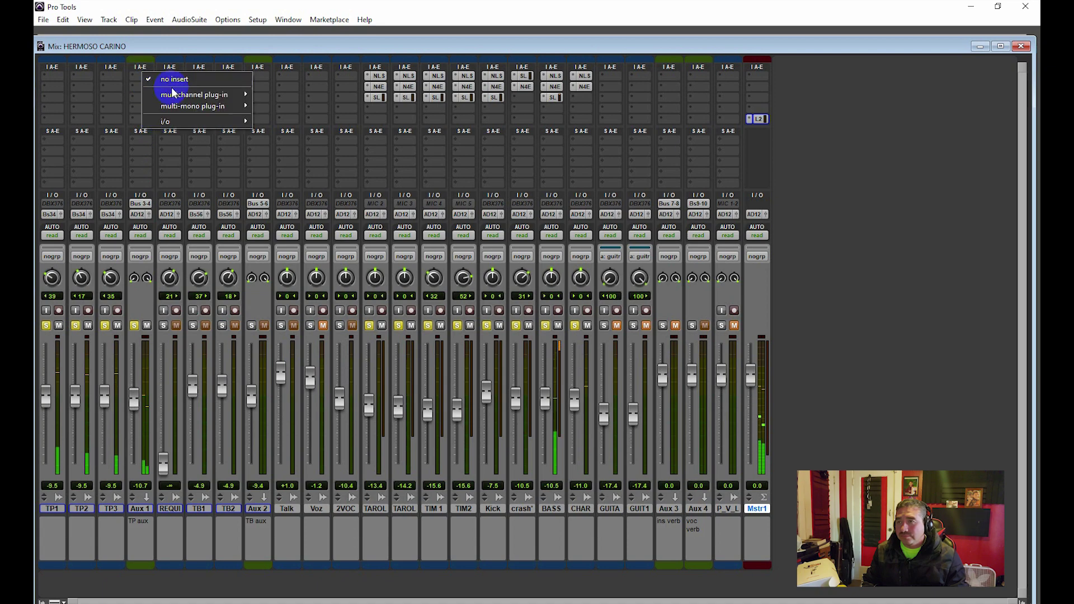
{"action": "mouse_move", "coordinate": [210, 96]}
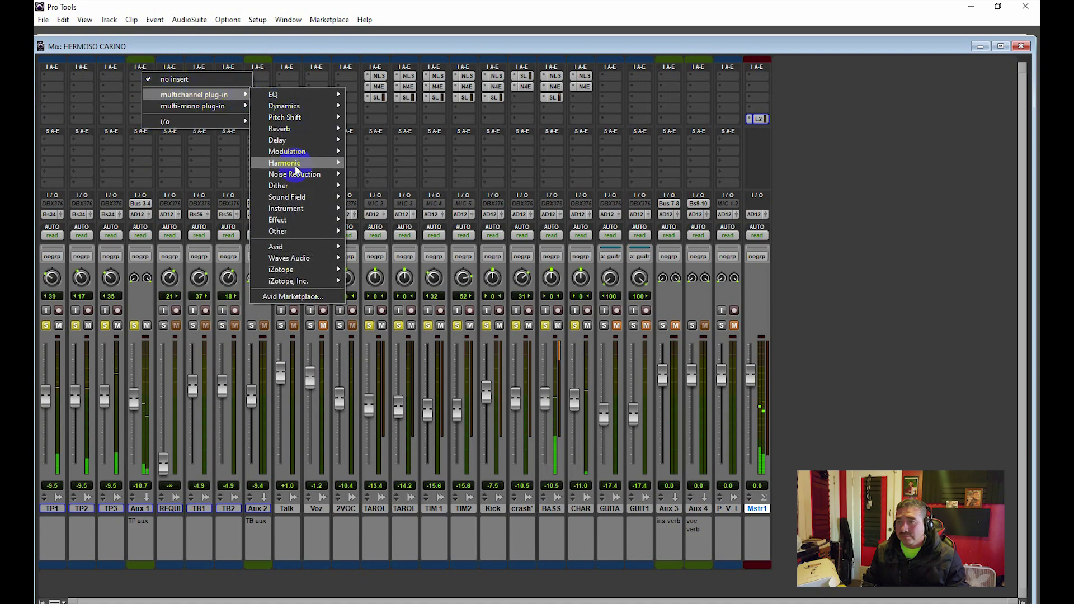
{"action": "mouse_move", "coordinate": [296, 170]}
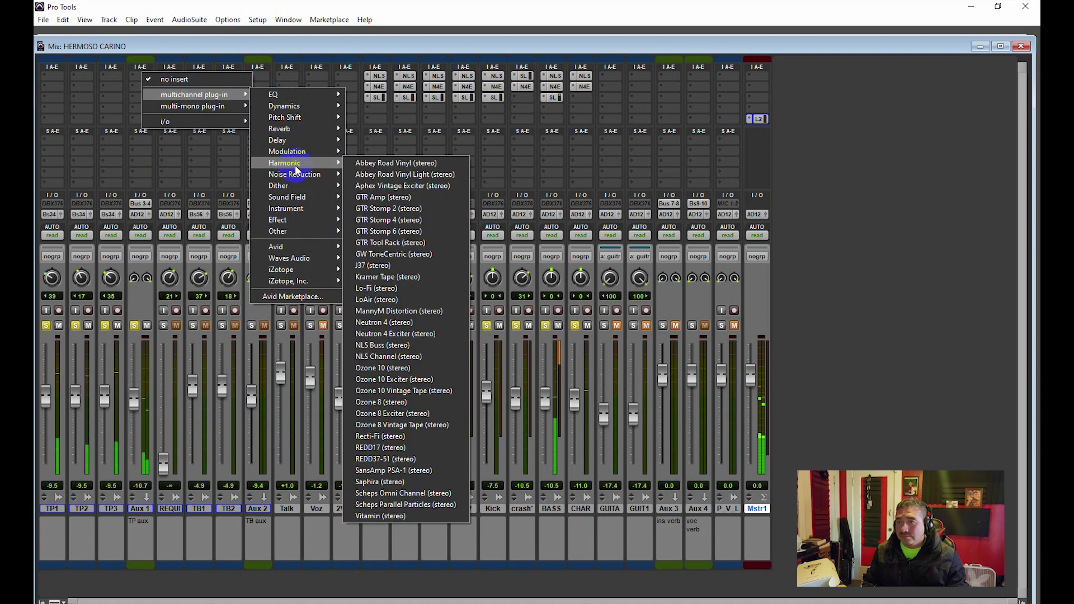
{"action": "left_click", "coordinate": [373, 356]}
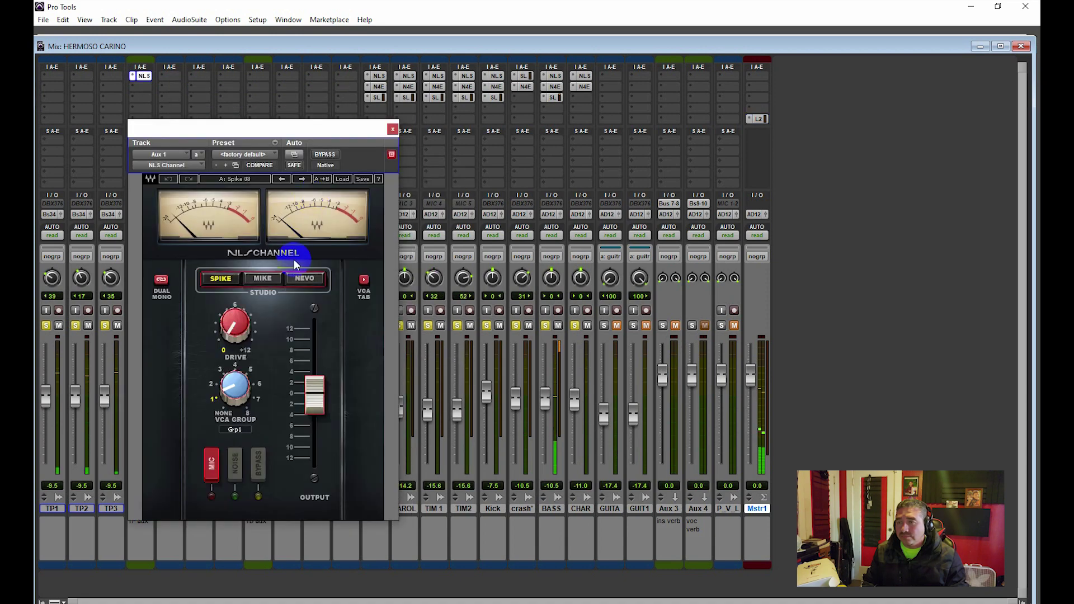
{"action": "left_click_drag", "start_coordinate": [241, 317], "coordinate": [157, 166]}
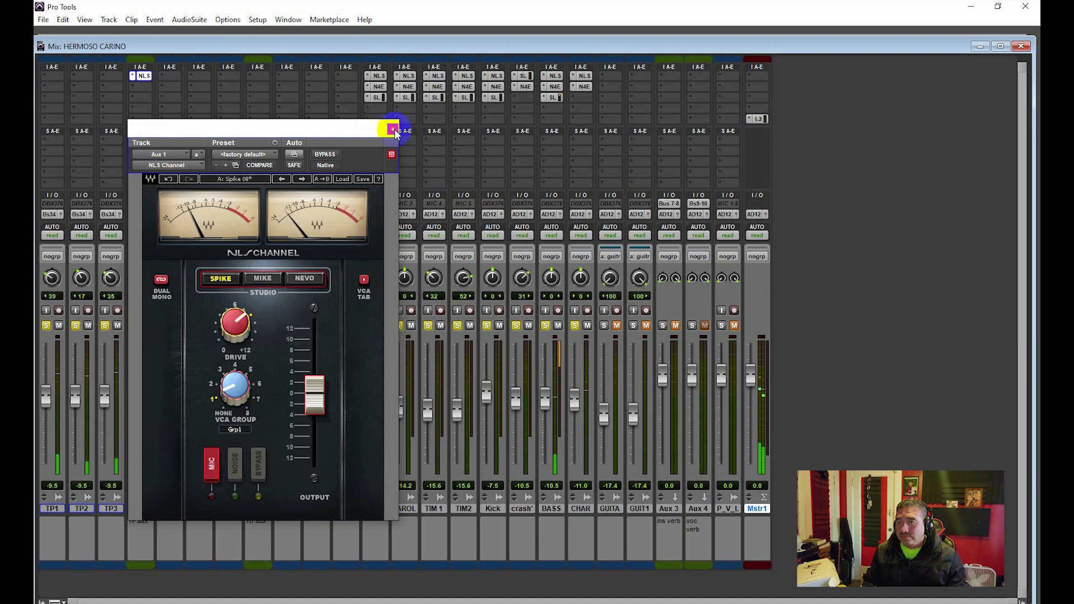
{"action": "left_click", "coordinate": [393, 129]}
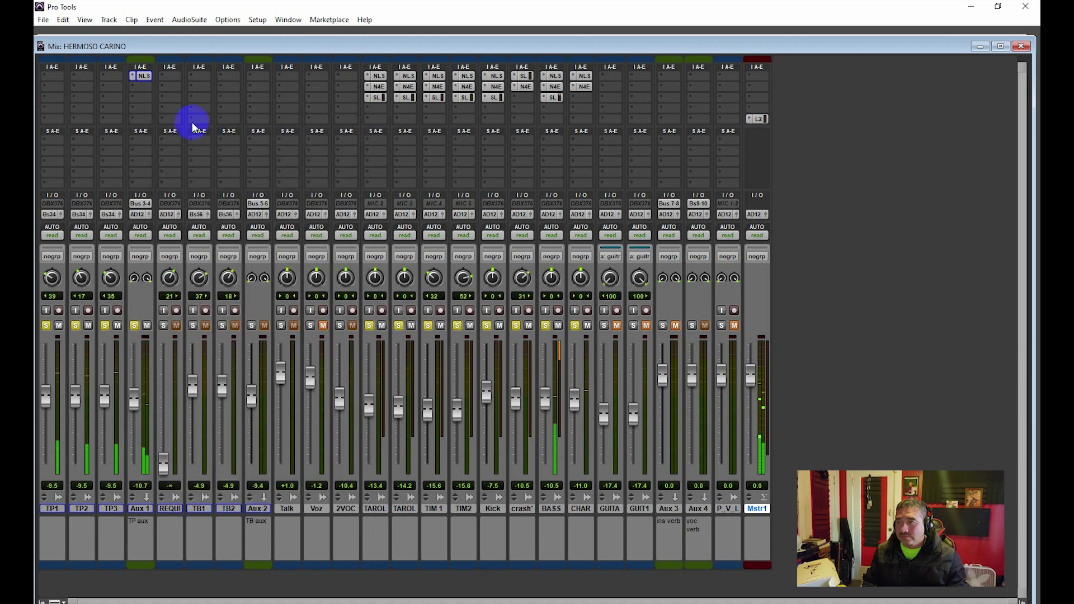
Insert Neutron 4 Equalizer (stereo) in Aux 1's second insert slot and add a 12 dB/oct flat highpass at about 367 Hz.
{"action": "left_click", "coordinate": [141, 92]}
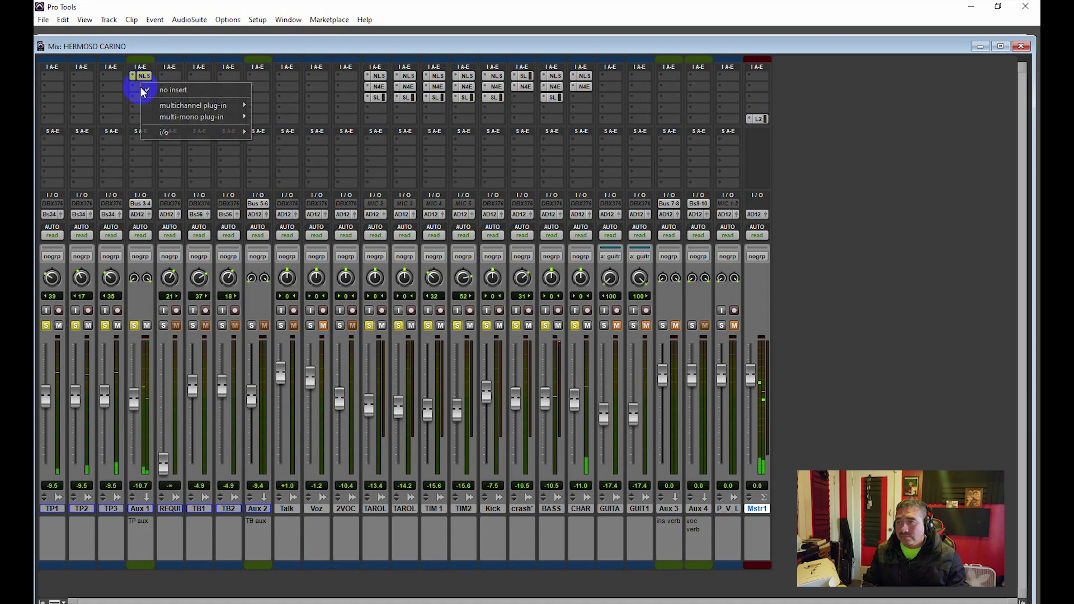
{"action": "mouse_move", "coordinate": [227, 108]}
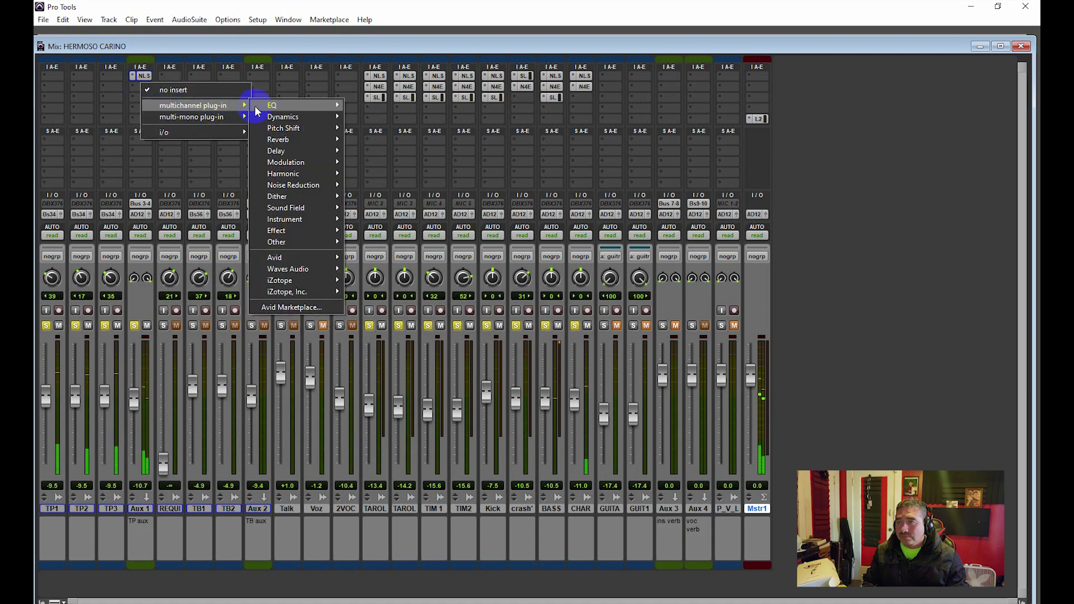
{"action": "mouse_move", "coordinate": [277, 106]}
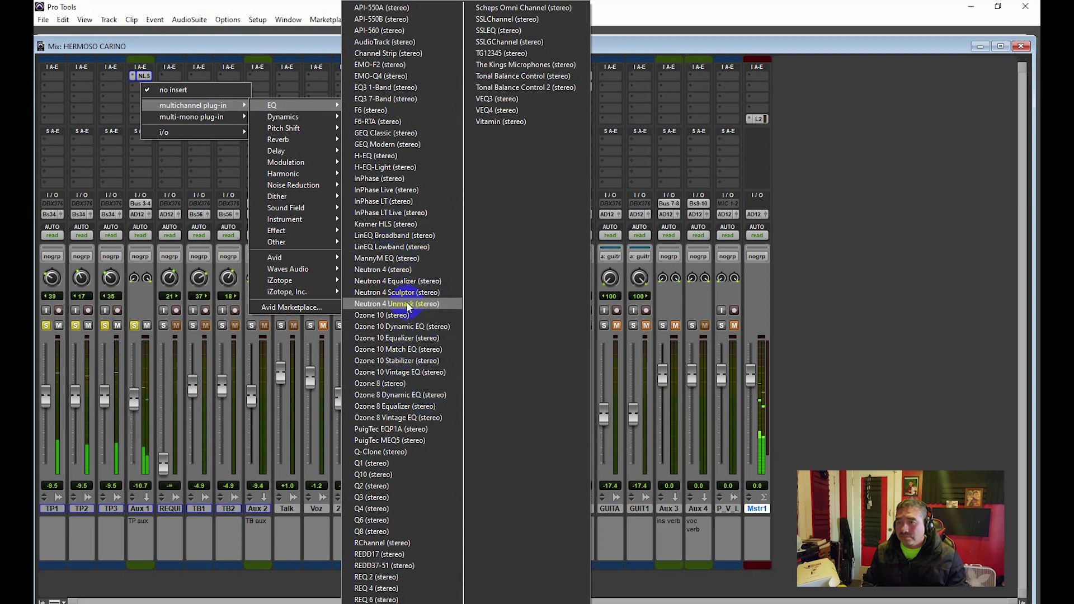
{"action": "left_click", "coordinate": [395, 280]}
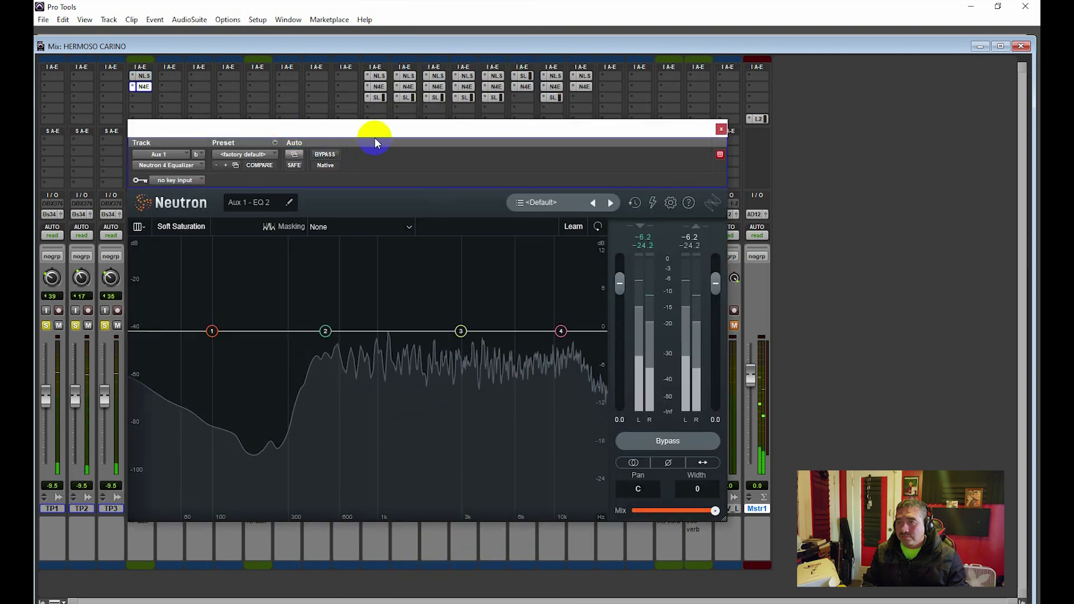
{"action": "double_click", "coordinate": [156, 332]}
{"action": "left_click_drag", "start_coordinate": [156, 332], "coordinate": [336, 340]}
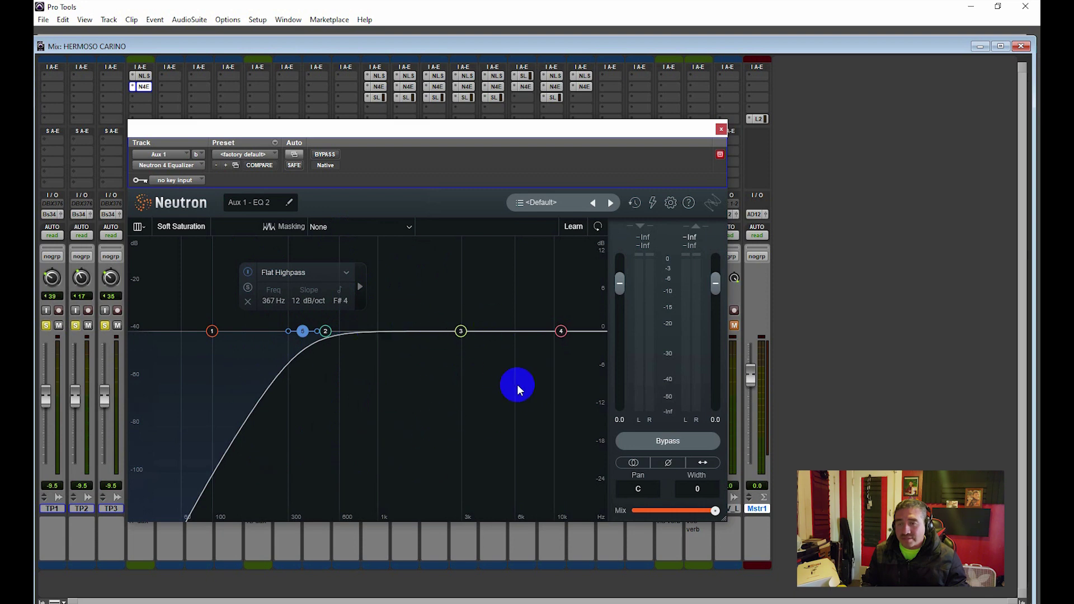
With the trumpets playing, boost band 2 of Aux 1's equalizer by about 10 dB at 504 Hz.
{"action": "key", "text": "space"}
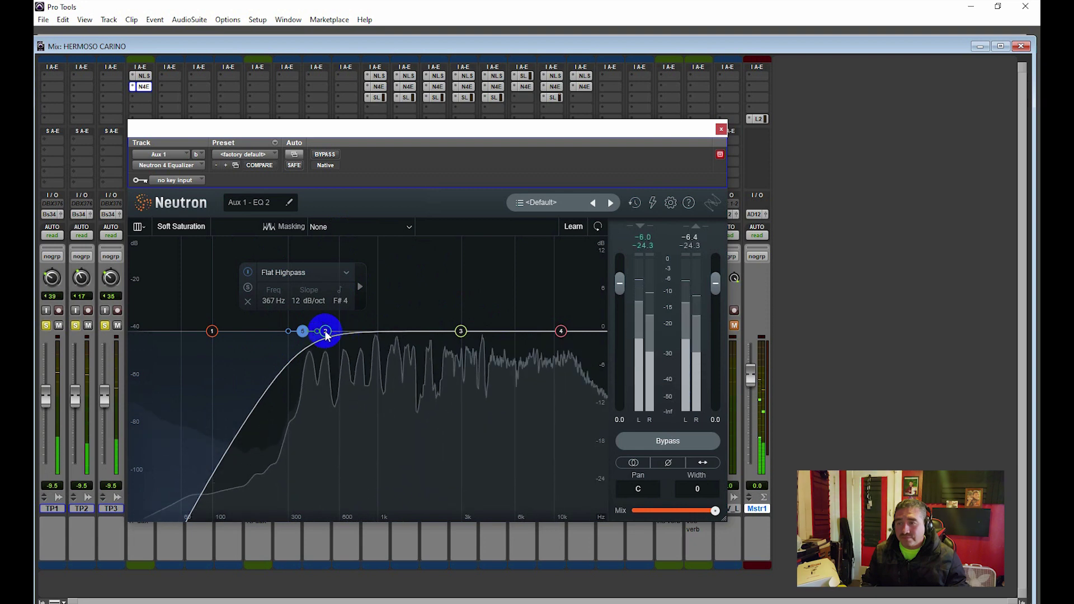
{"action": "left_click_drag", "start_coordinate": [326, 332], "coordinate": [349, 272]}
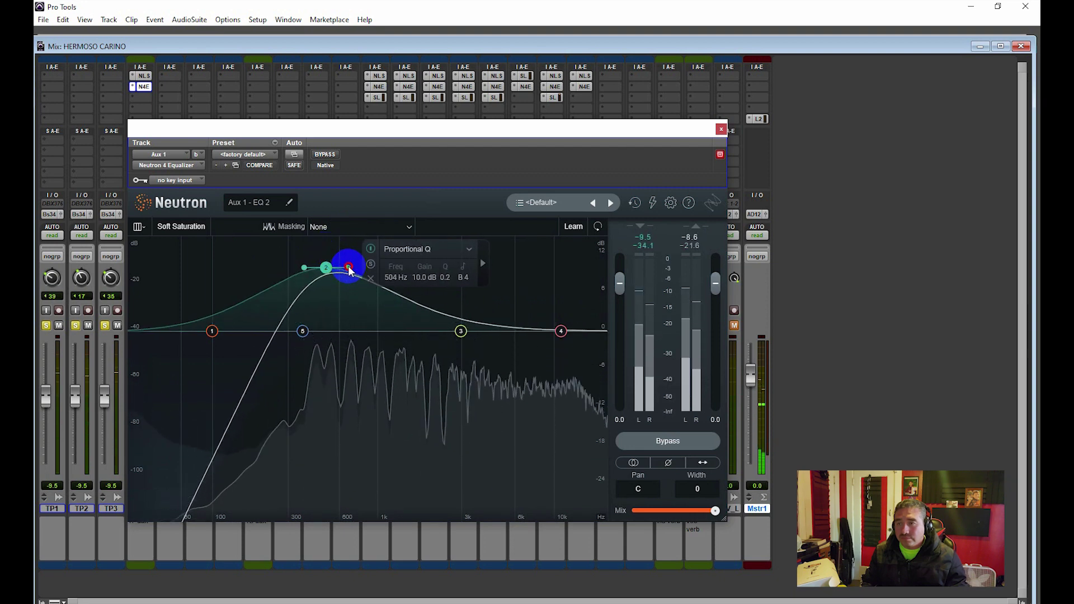
{"action": "left_click", "coordinate": [637, 253]}
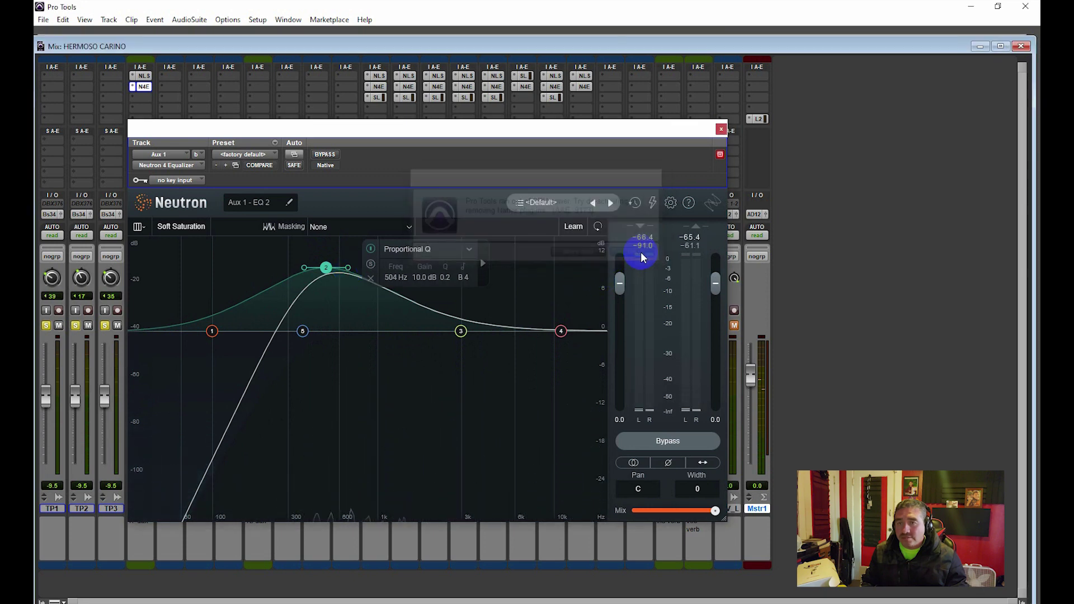
{"action": "key", "text": "space"}
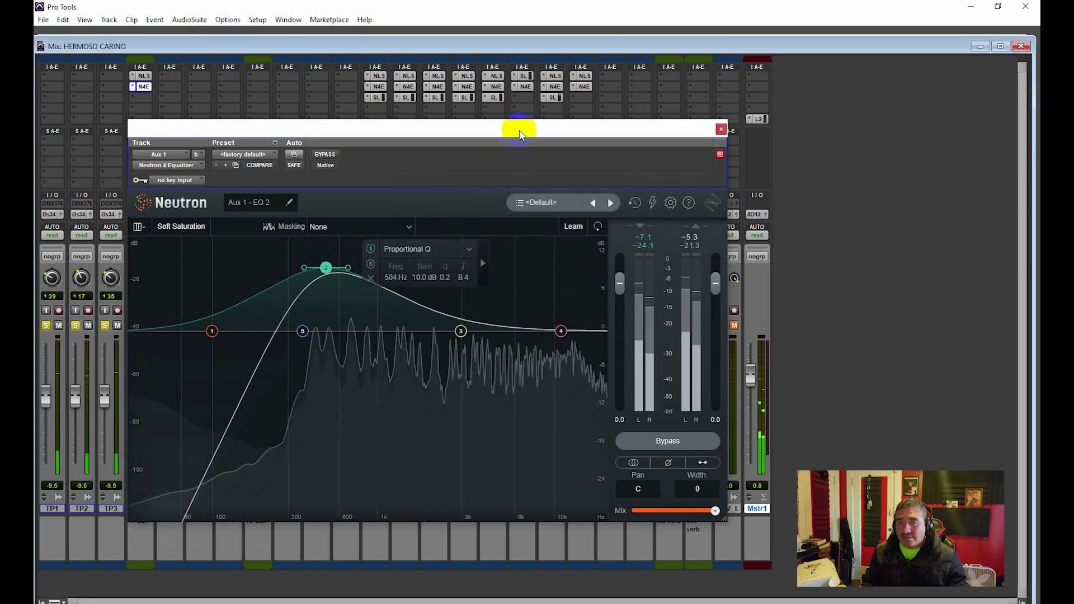
Cut band 3 of Aux 1's equalizer about 3.6 dB at 1056 Hz and raise the high shelf 1.2 dB at 9943 Hz.
{"action": "left_click_drag", "start_coordinate": [466, 333], "coordinate": [384, 355]}
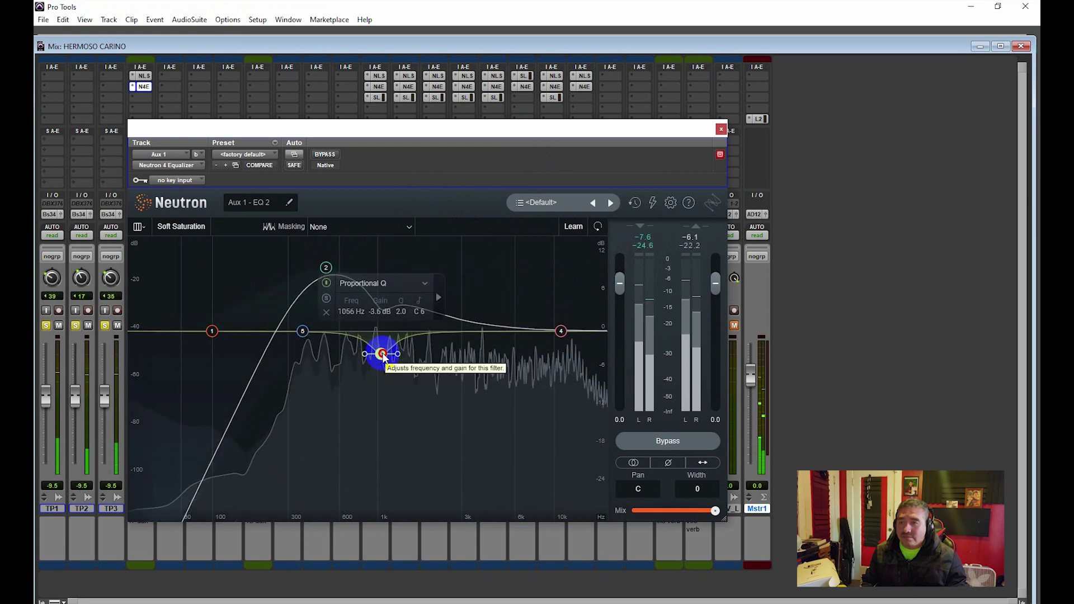
{"action": "left_click", "coordinate": [561, 331]}
{"action": "mouse_move", "coordinate": [562, 335]}
{"action": "left_mouse_down"}
{"action": "mouse_move", "coordinate": [507, 320]}
{"action": "mouse_move", "coordinate": [553, 324]}
{"action": "left_mouse_up"}
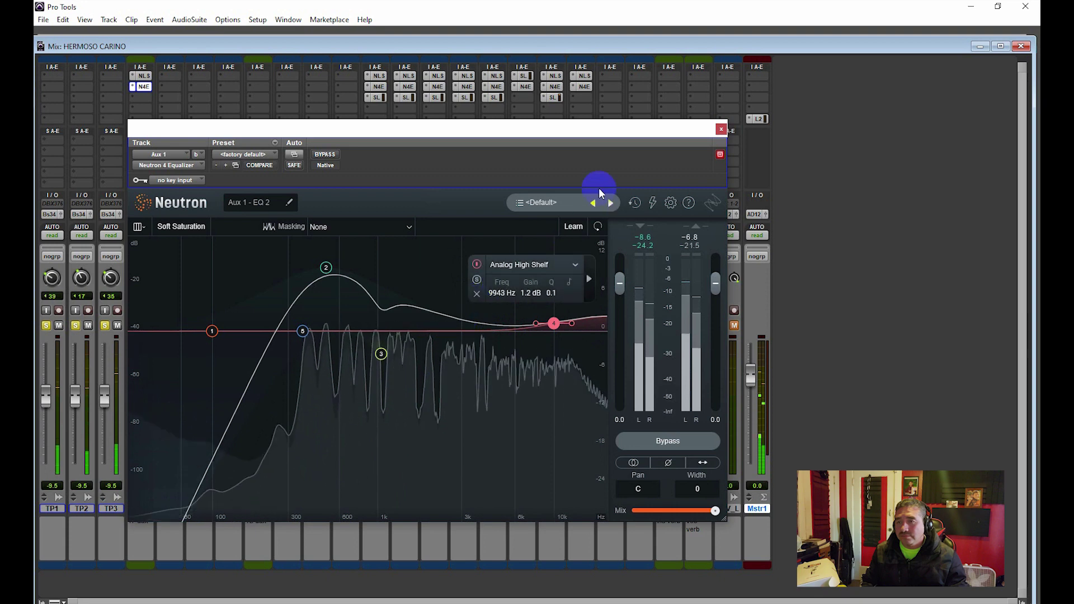
Compare Aux 1's sound with the equalizer bypassed and active, then close the plug-in with it active.
{"action": "left_click", "coordinate": [325, 156]}
{"action": "left_click", "coordinate": [326, 156]}
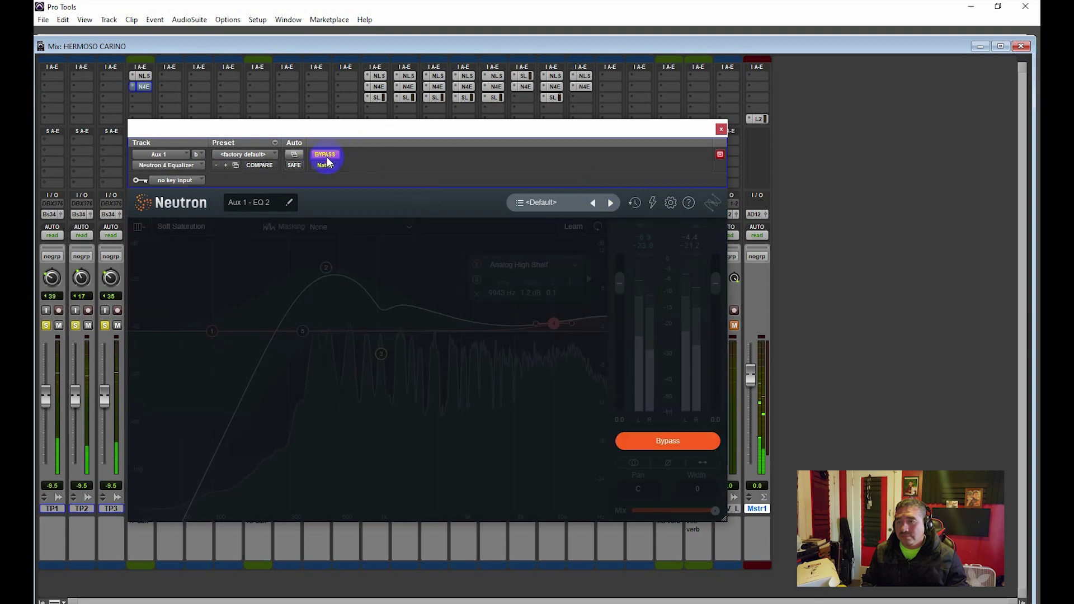
{"action": "left_click", "coordinate": [326, 155]}
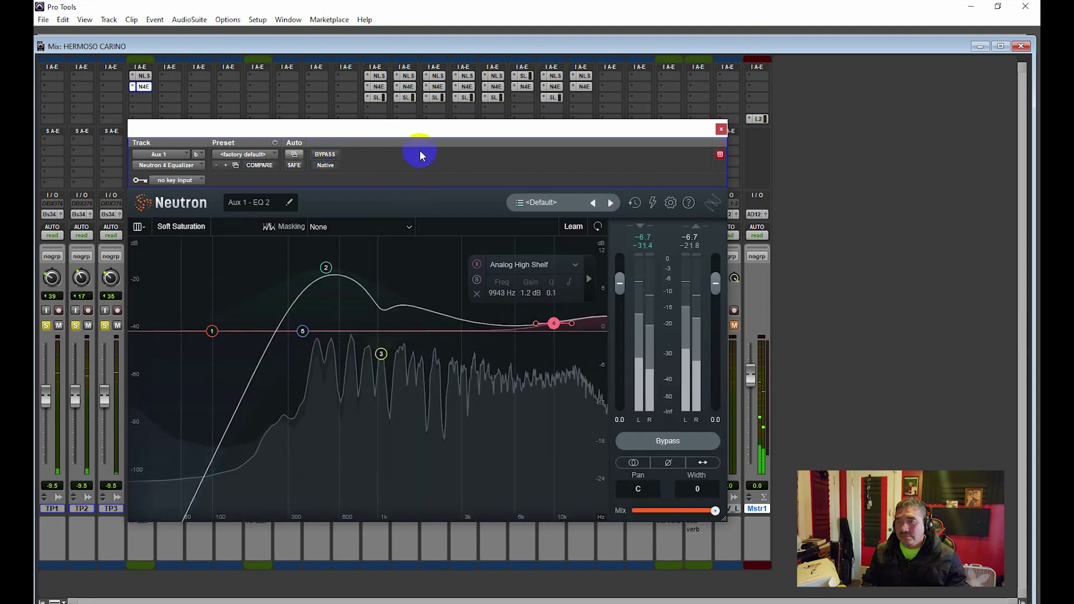
{"action": "left_click", "coordinate": [697, 148]}
{"action": "left_click", "coordinate": [721, 130]}
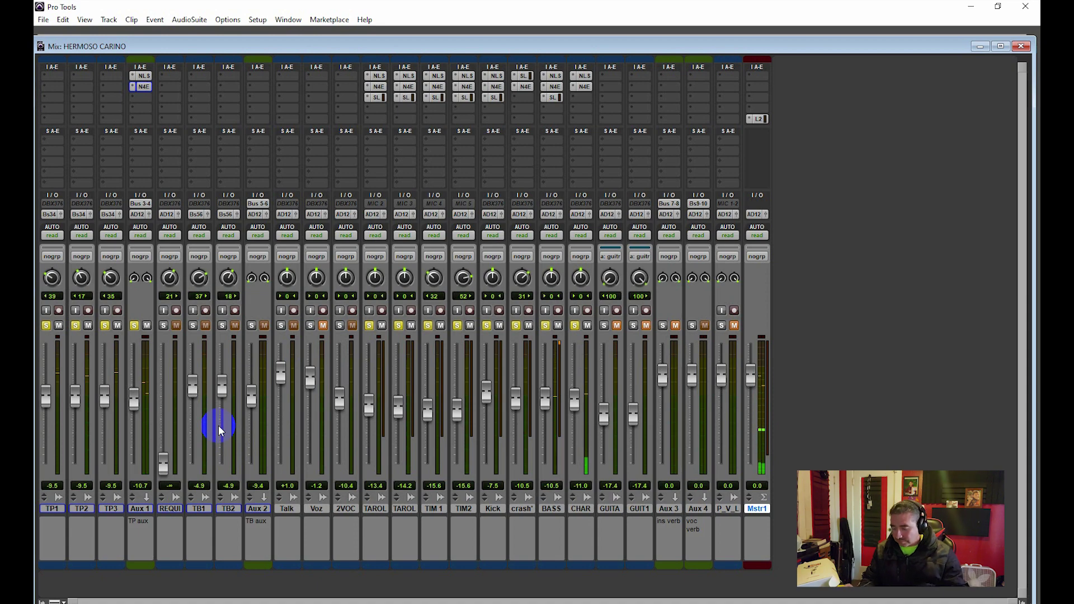
Select the TB1 passage from about bar 45 to 68 in the Edit window and solo TB1, TB2 and Aux 2 in the Mix window.
{"action": "key", "text": "ctrl+equal"}
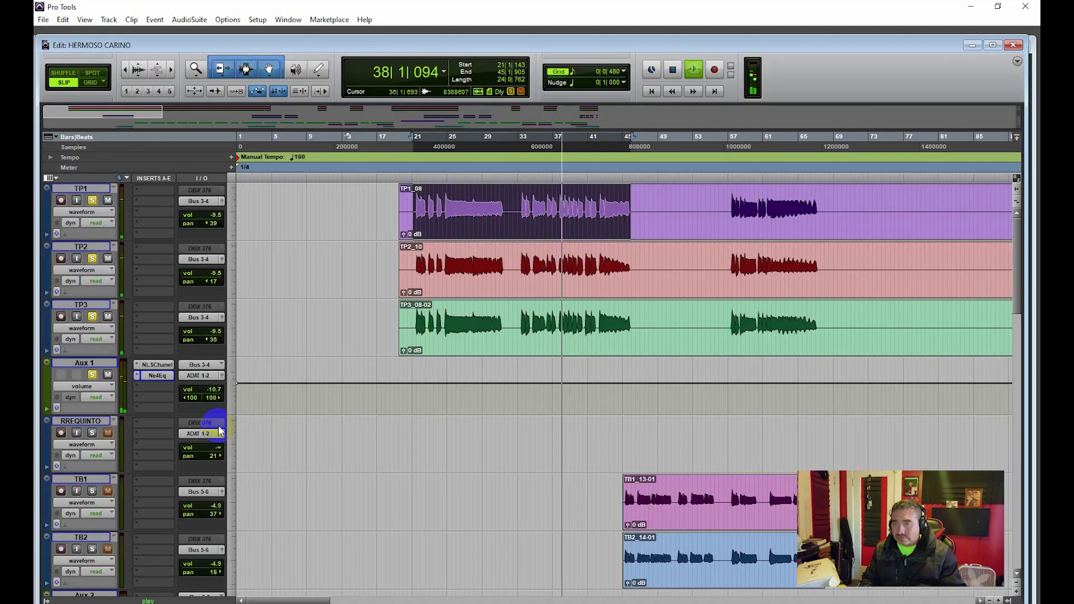
{"action": "left_click", "coordinate": [699, 523]}
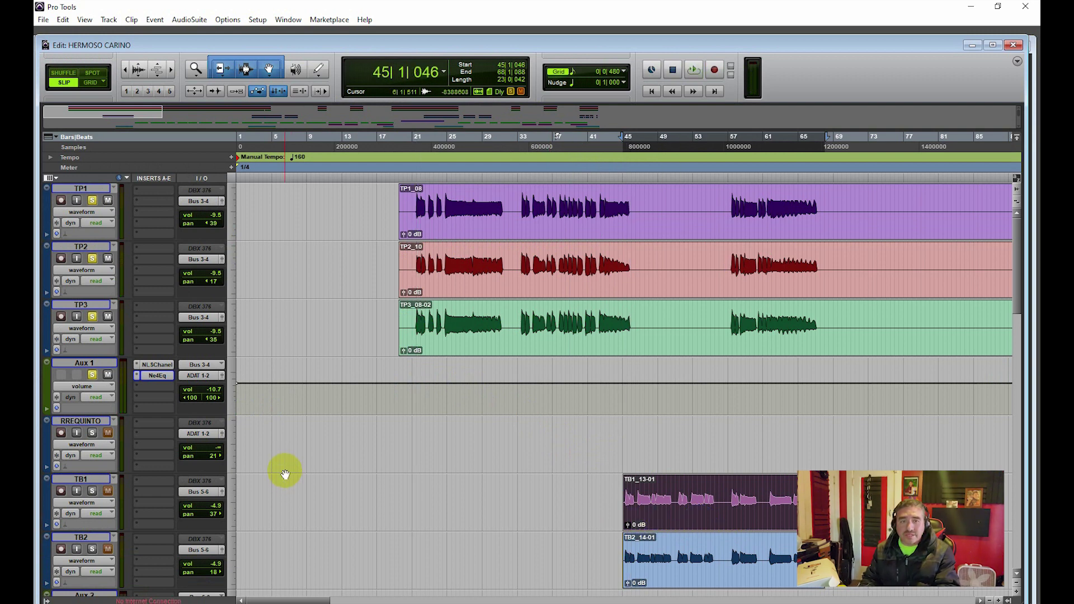
{"action": "key", "text": "ctrl+equal"}
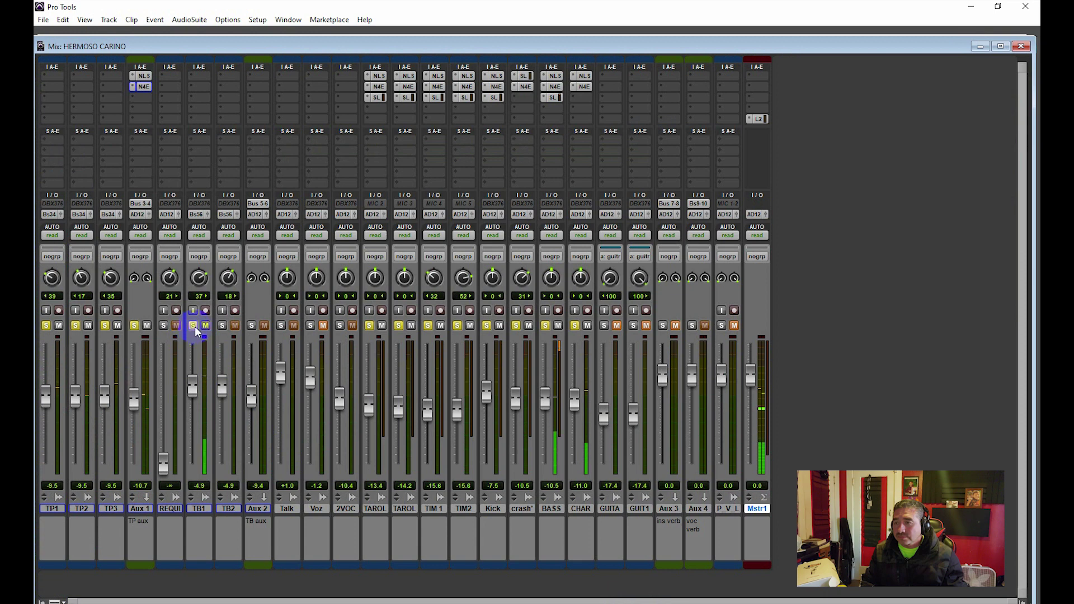
{"action": "left_click", "coordinate": [234, 325]}
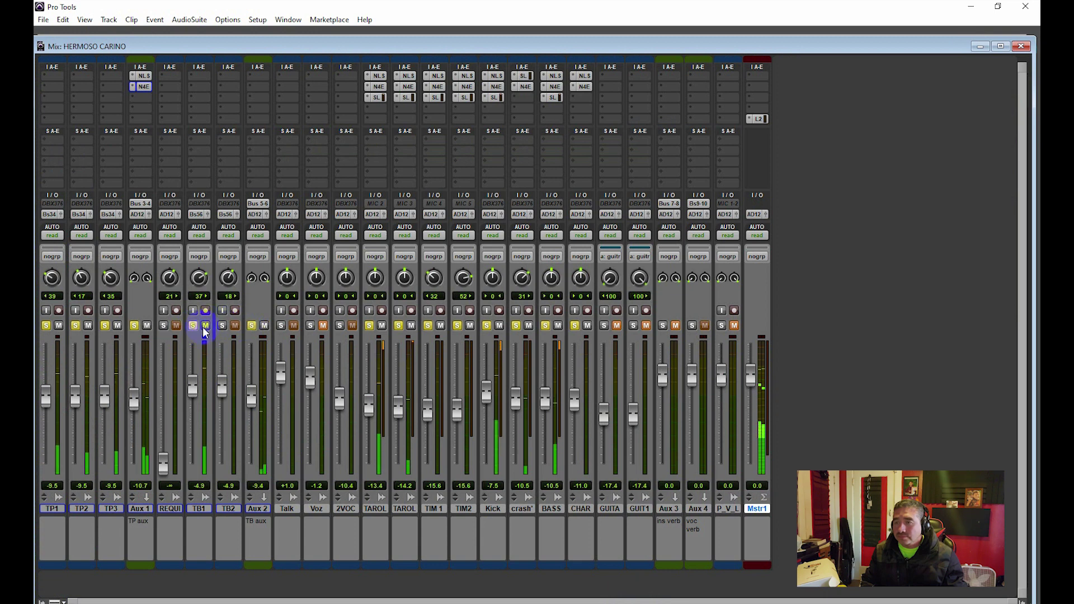
{"action": "left_click", "coordinate": [223, 325]}
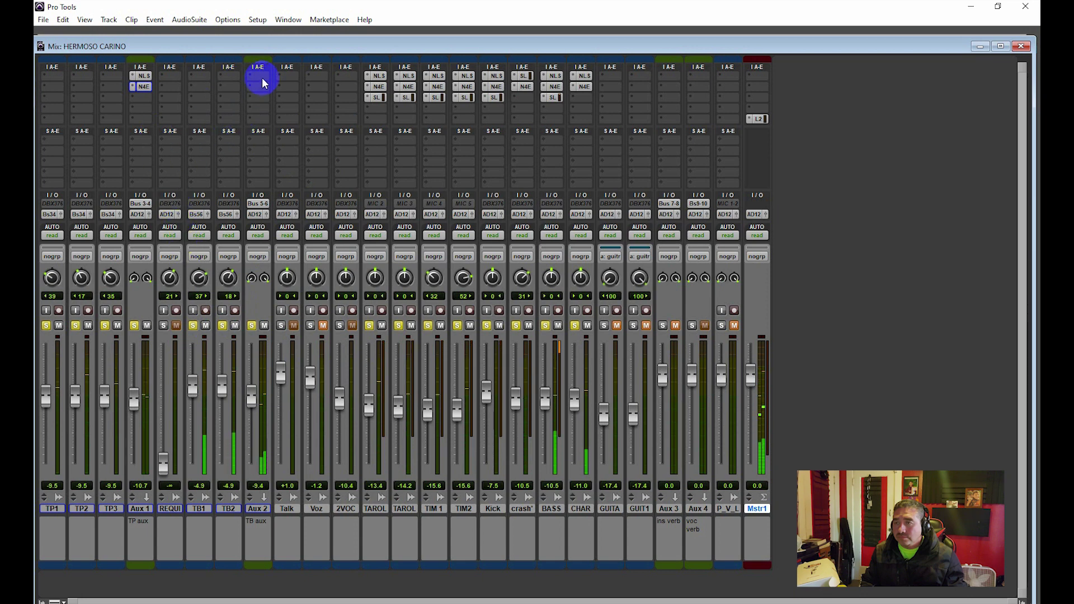
Insert NLS Channel (stereo) in Aux 2's first insert slot and raise its drive past the midpoint with the Spike studio, closing it when done.
{"action": "mouse_move", "coordinate": [322, 94]}
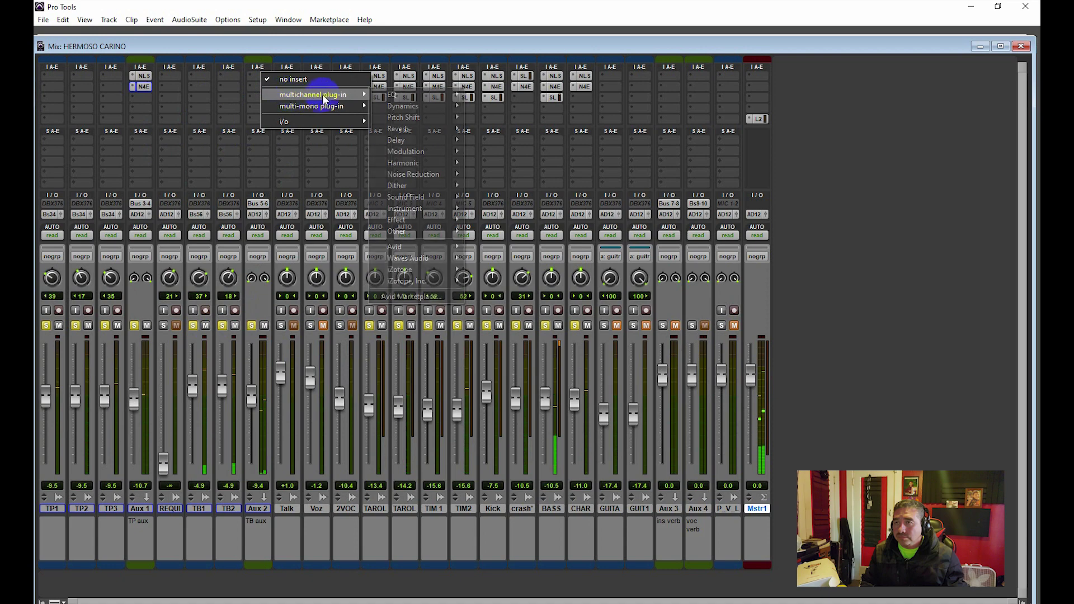
{"action": "mouse_move", "coordinate": [421, 168]}
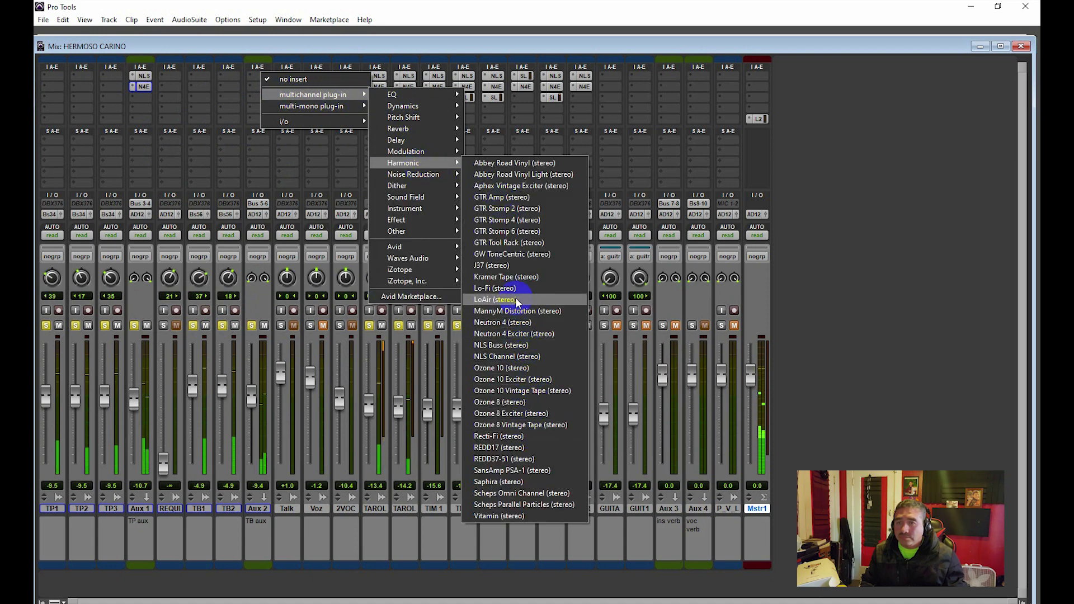
{"action": "left_click", "coordinate": [498, 359]}
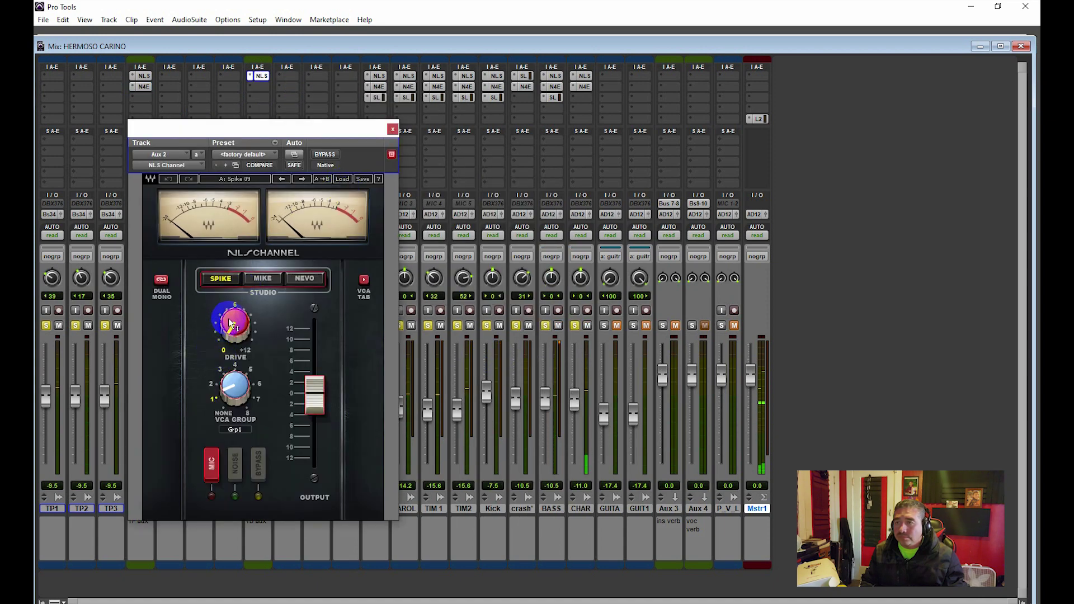
{"action": "left_click_drag", "start_coordinate": [231, 331], "coordinate": [172, 238]}
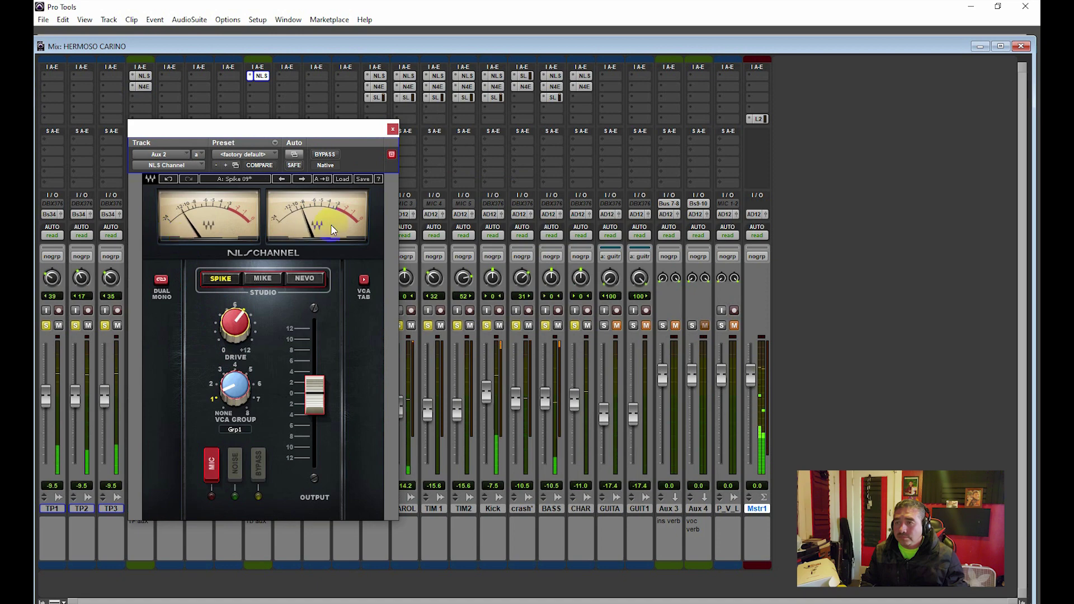
{"action": "left_click", "coordinate": [393, 129]}
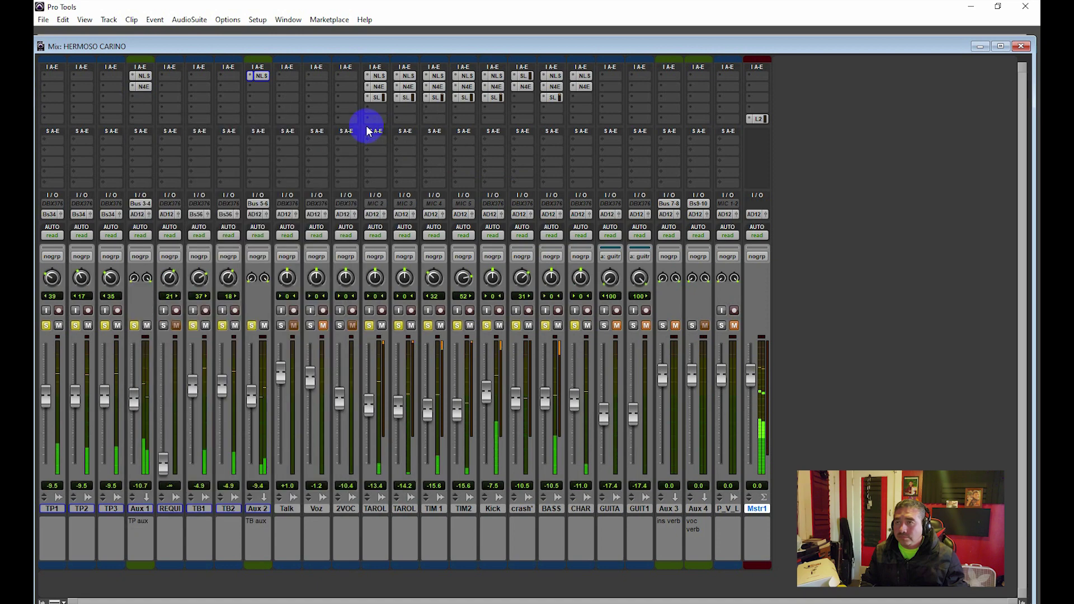
Insert Neutron 4 Equalizer (stereo) in Aux 2's second insert slot, adding a highpass and a band 2 boost of about 6.8 dB at 344 Hz.
{"action": "left_click", "coordinate": [261, 92]}
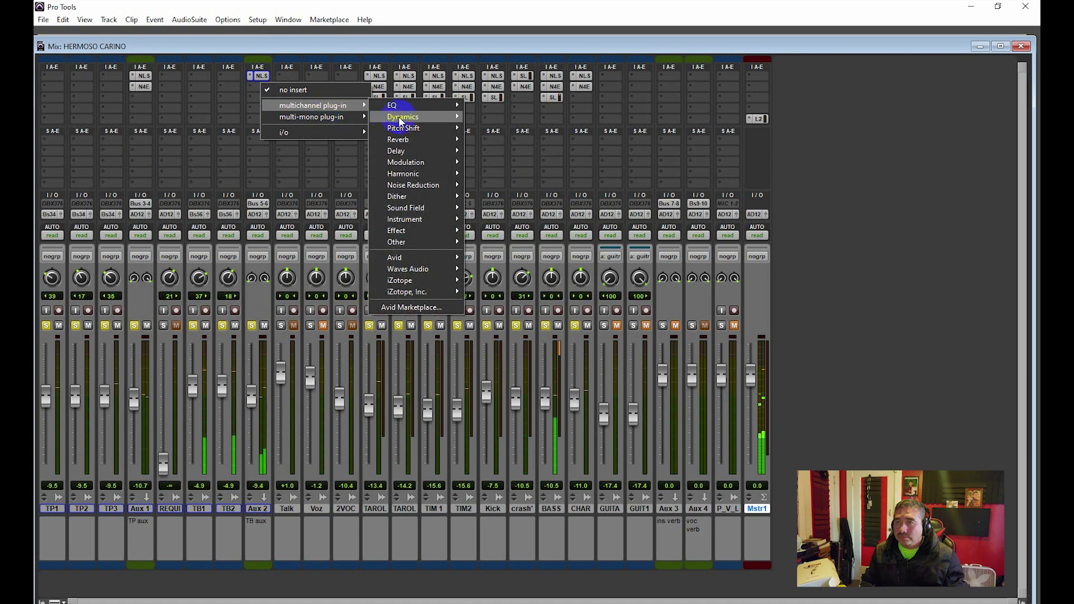
{"action": "mouse_move", "coordinate": [414, 116]}
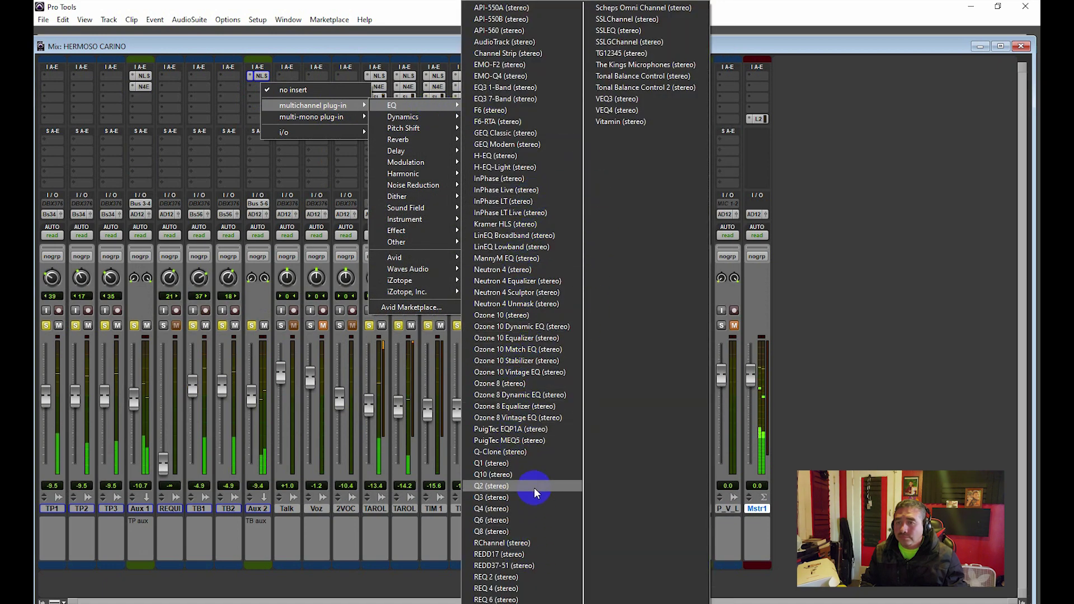
{"action": "left_click", "coordinate": [520, 284]}
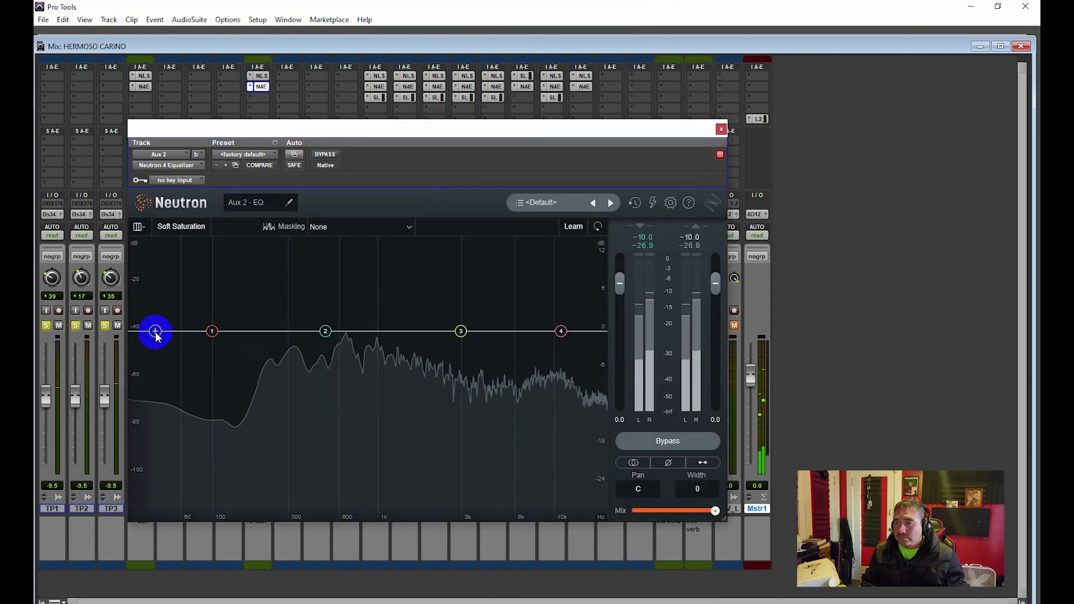
{"action": "left_click_drag", "start_coordinate": [156, 334], "coordinate": [300, 287]}
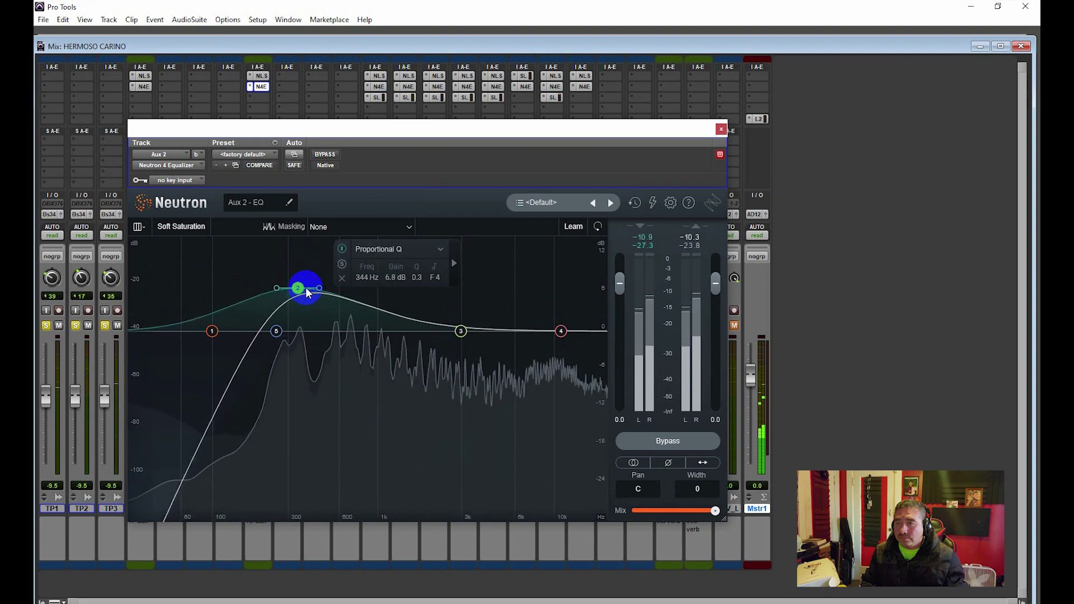
Cut band 3 of Aux 2's equalizer about 4.7 dB at 775 Hz, add a 1.6 dB bell at 5149 Hz, and close the plug-in.
{"action": "left_click_drag", "start_coordinate": [460, 331], "coordinate": [361, 365]}
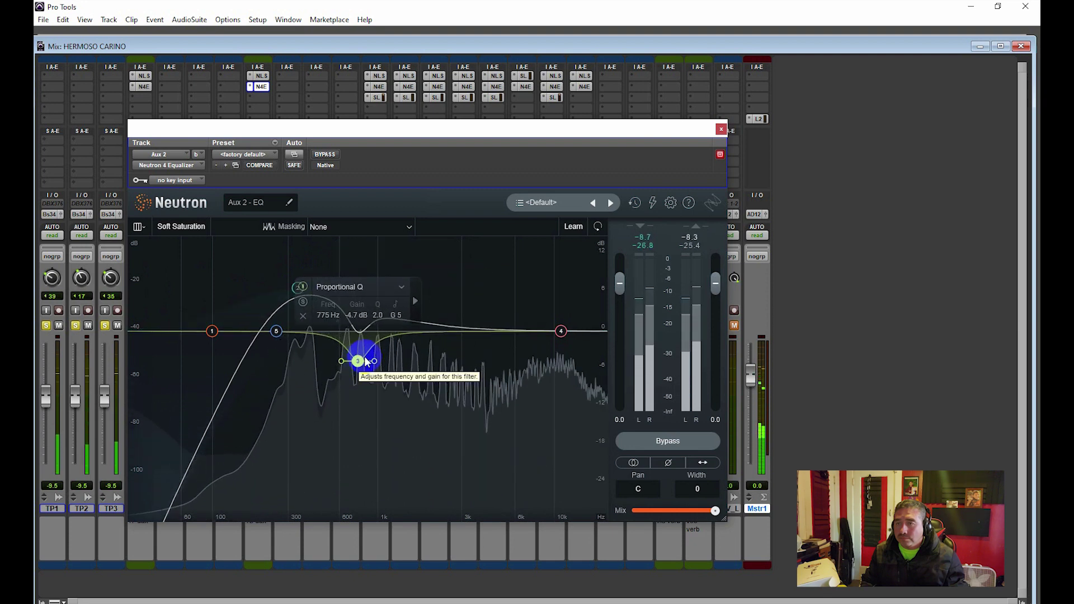
{"action": "left_click", "coordinate": [480, 332]}
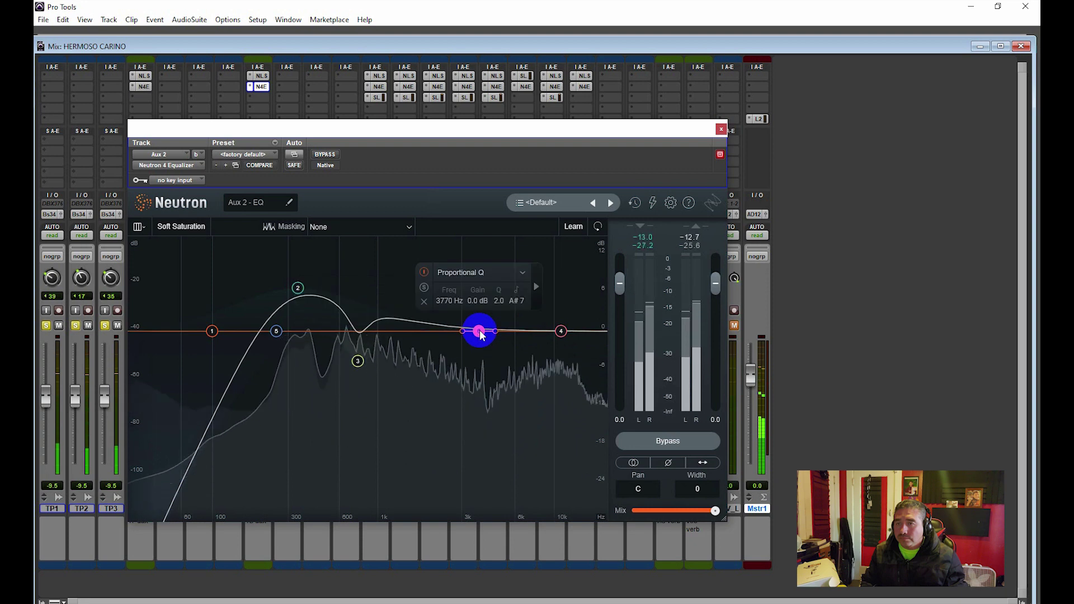
{"action": "left_click_drag", "start_coordinate": [479, 331], "coordinate": [505, 325]}
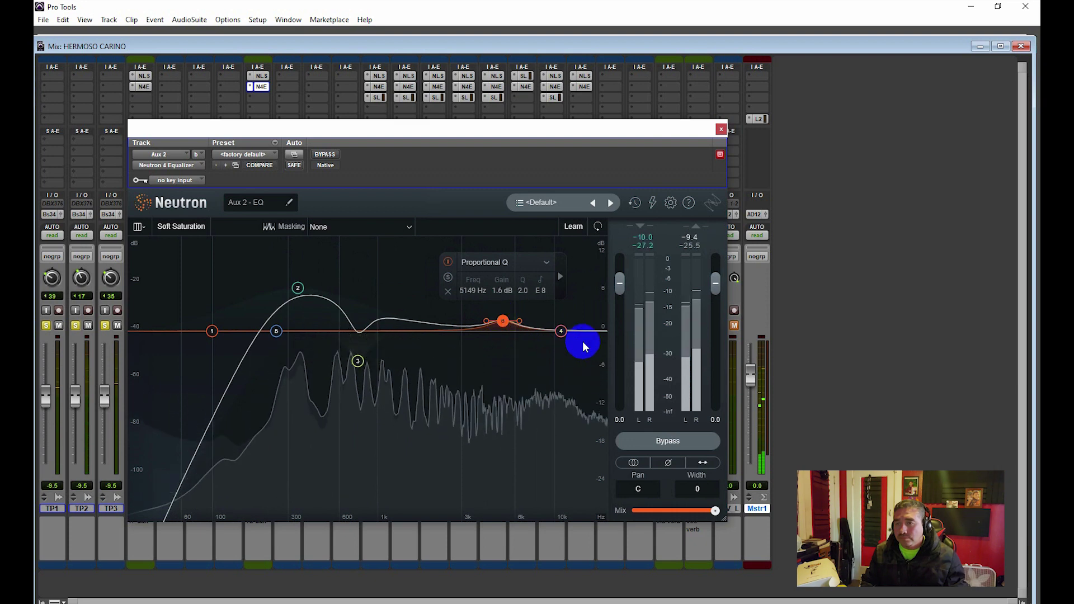
{"action": "left_click", "coordinate": [721, 129]}
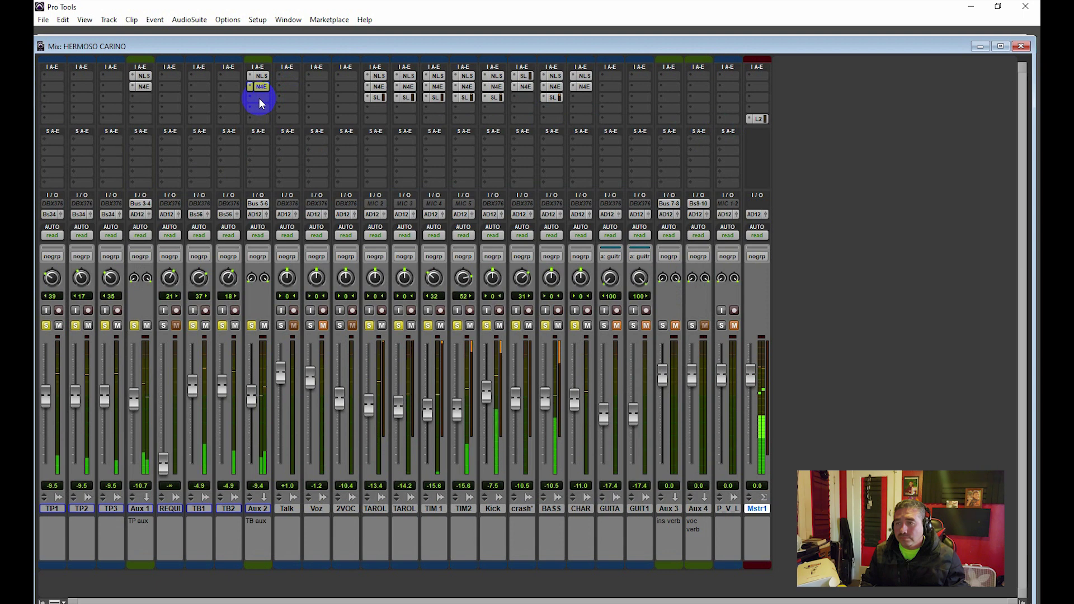
{"action": "left_click", "coordinate": [309, 378]}
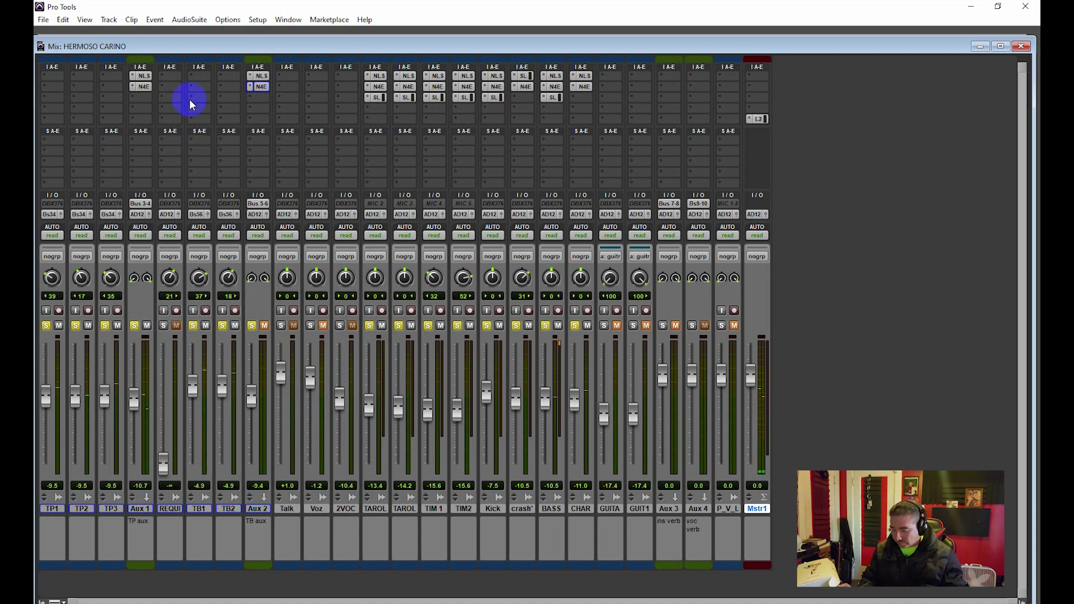
Select the TP2 passage from about bar 21 to 46 in the Edit window and start playback.
{"action": "key", "text": "ctrl+equal"}
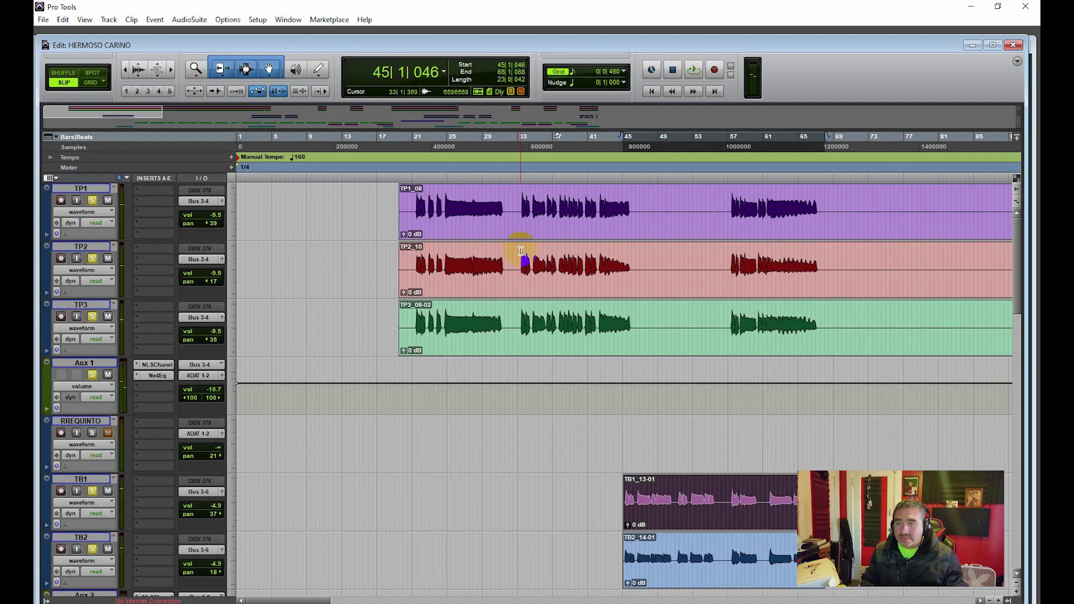
{"action": "left_click_drag", "start_coordinate": [631, 259], "coordinate": [414, 258]}
{"action": "key", "text": "space"}
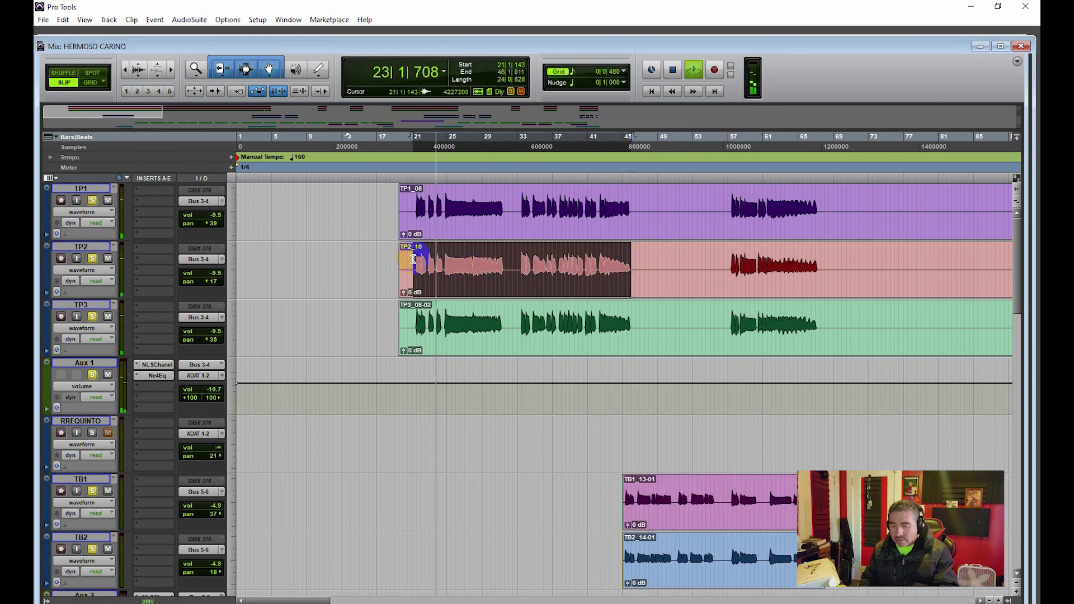
In the Mix window, insert SSLComp (stereo) in Aux 1's third insert slot and close its plug-in window.
{"action": "key", "text": "ctrl+equal"}
{"action": "left_click", "coordinate": [141, 100]}
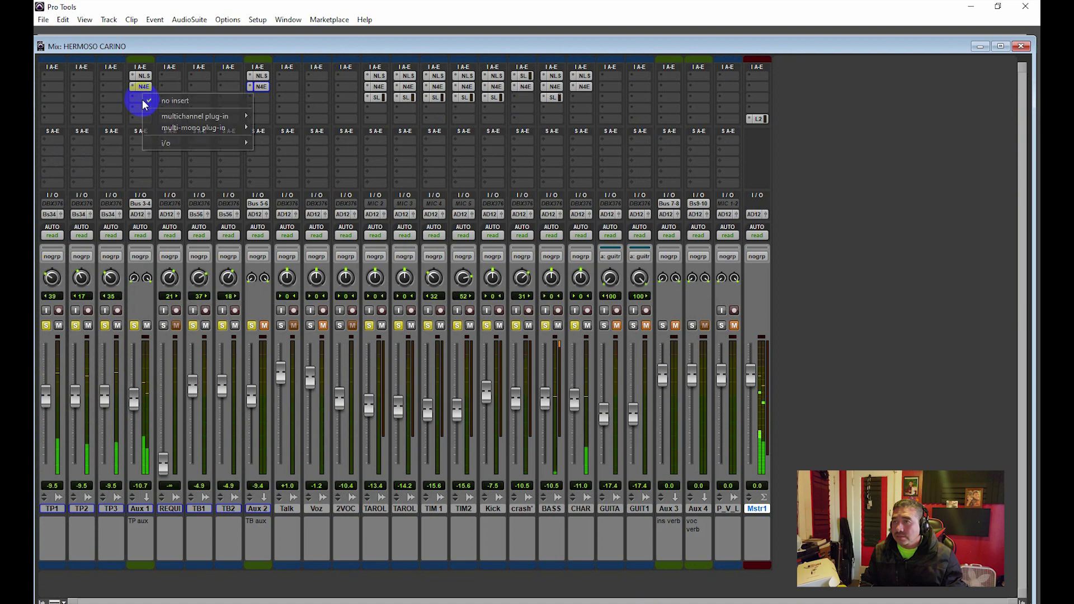
{"action": "mouse_move", "coordinate": [229, 116]}
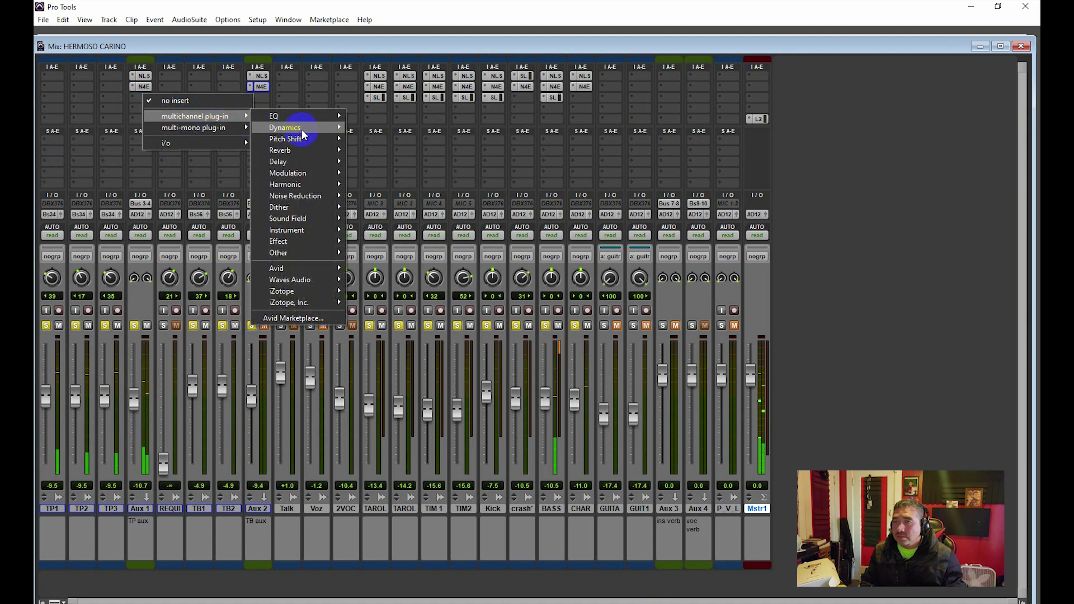
{"action": "mouse_move", "coordinate": [302, 129]}
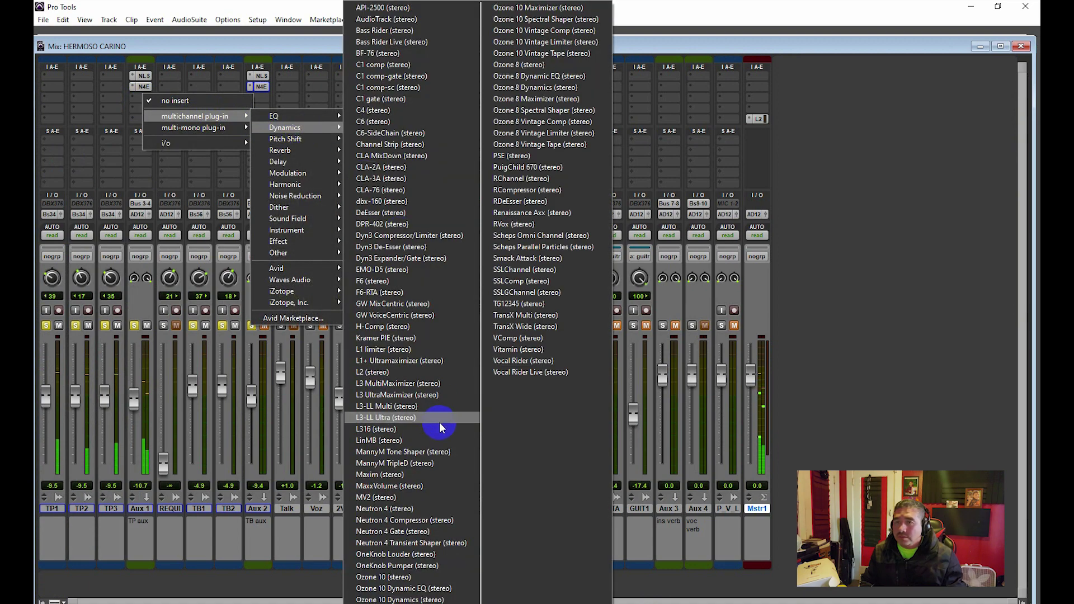
{"action": "left_click", "coordinate": [541, 282]}
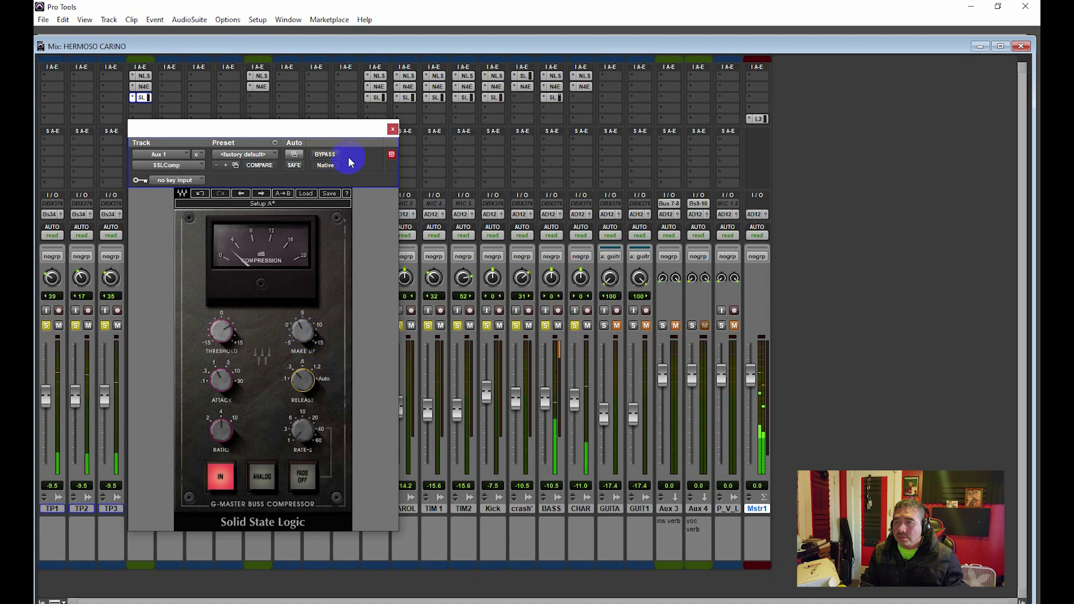
{"action": "left_click", "coordinate": [392, 130]}
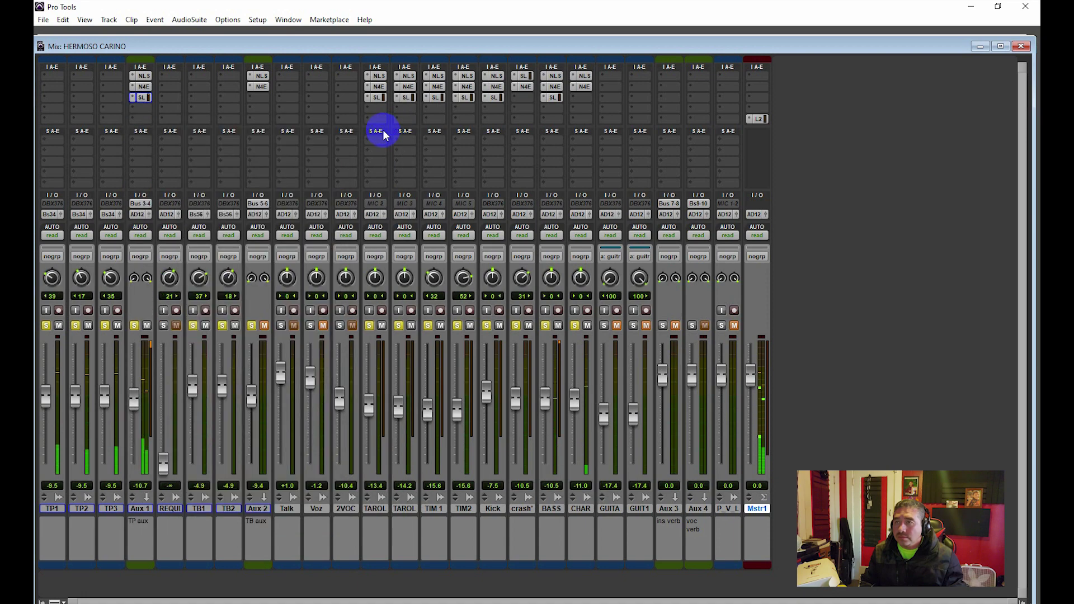
Insert SSLComp (stereo) in Aux 2's third insert slot and move its window clear of the TP and TB channel strips.
{"action": "left_click", "coordinate": [261, 100]}
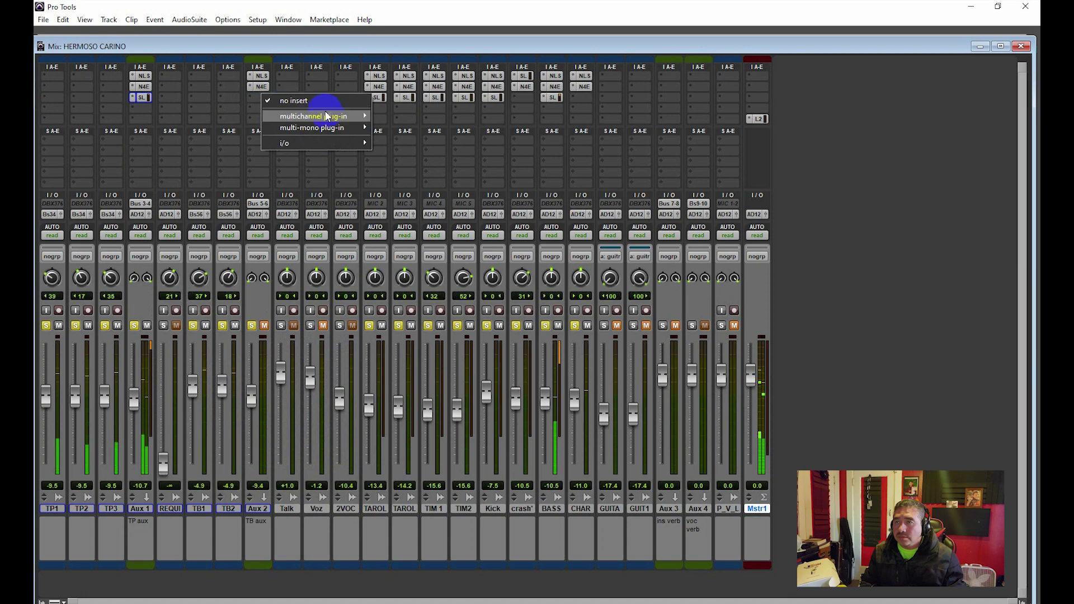
{"action": "mouse_move", "coordinate": [335, 116]}
{"action": "mouse_move", "coordinate": [409, 128]}
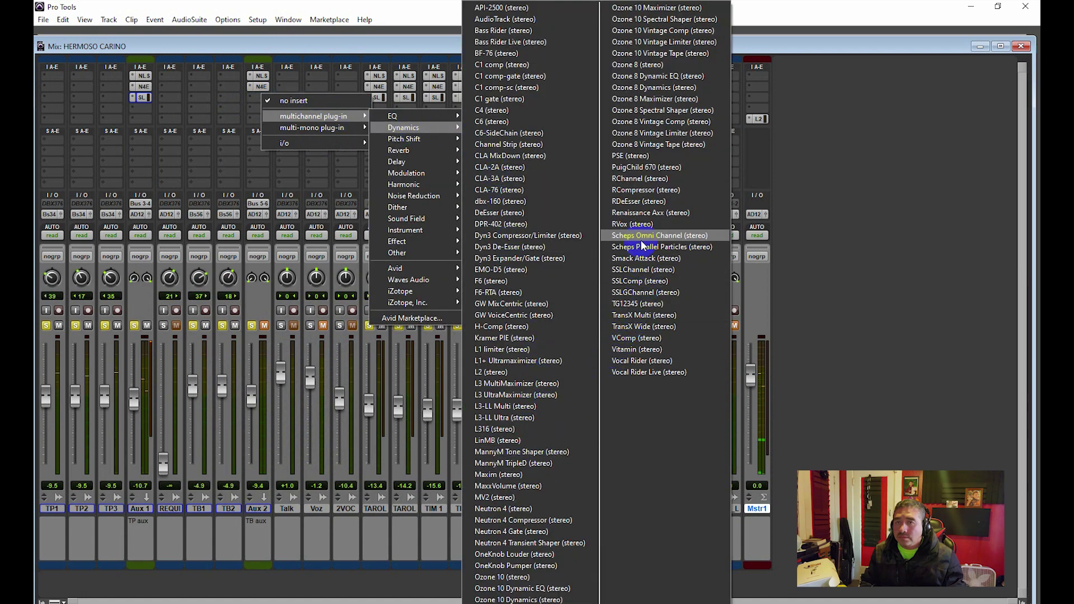
{"action": "left_click", "coordinate": [643, 283]}
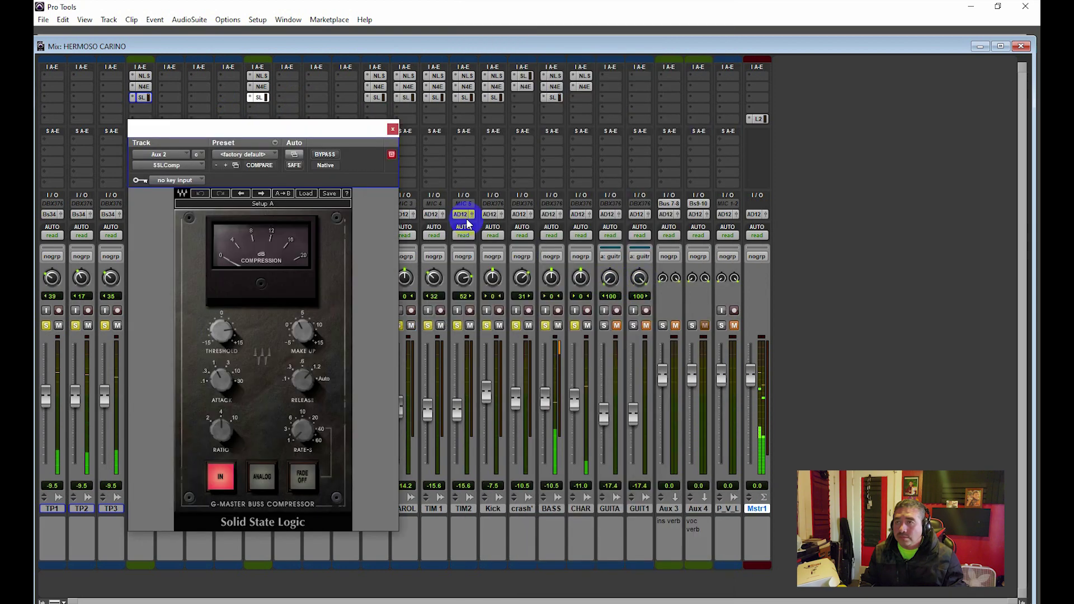
{"action": "left_click_drag", "start_coordinate": [237, 132], "coordinate": [549, 141]}
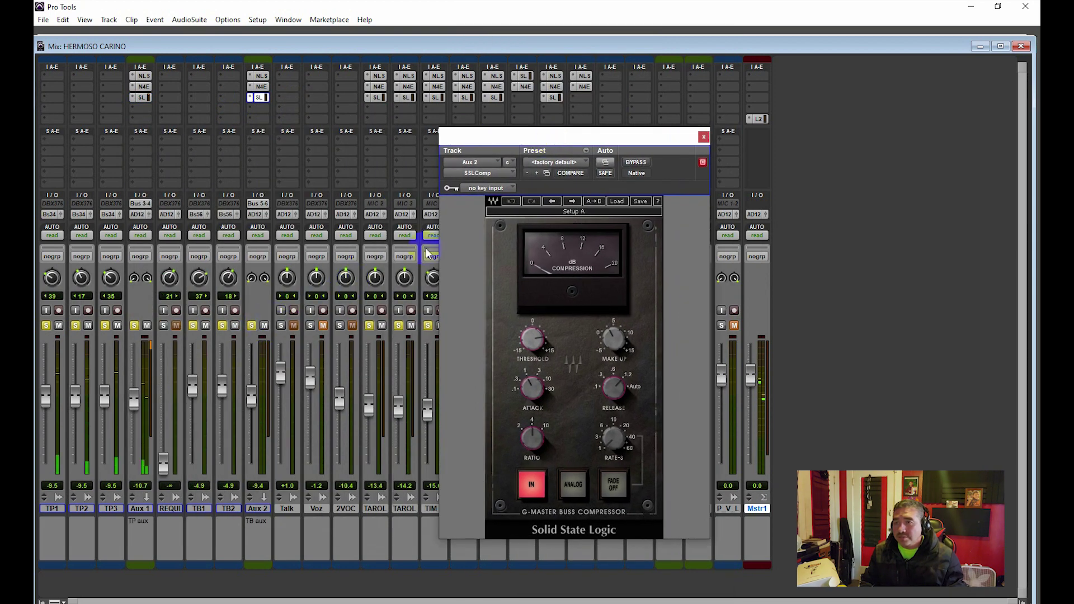
{"action": "left_click", "coordinate": [556, 246]}
{"action": "left_click", "coordinate": [566, 284]}
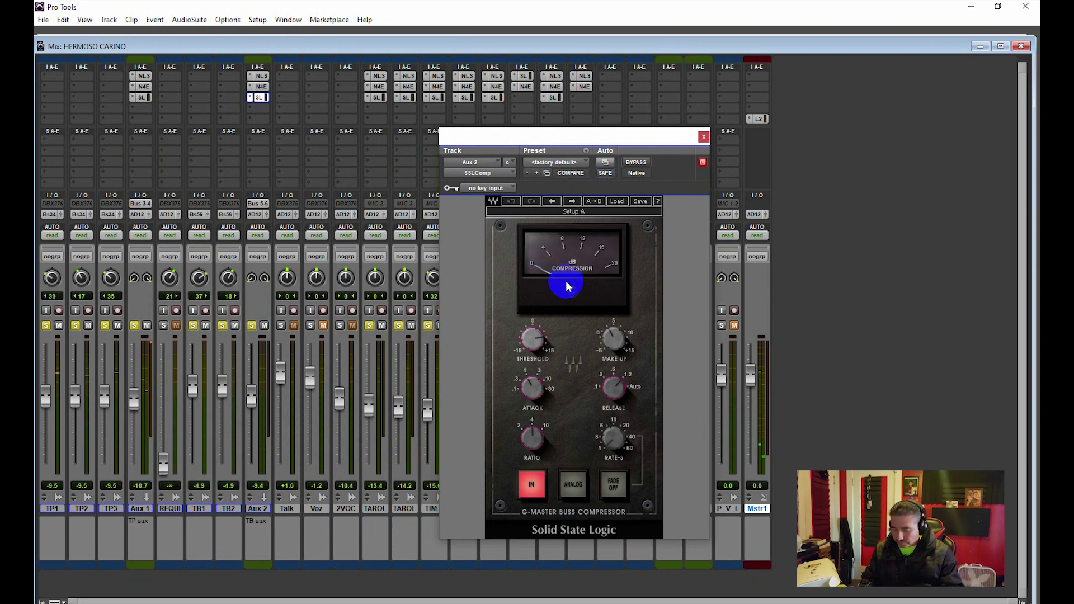
Select the TB1 passage from about bar 45 to 68 in the Edit window and start playback.
{"action": "key", "text": "ctrl+equal"}
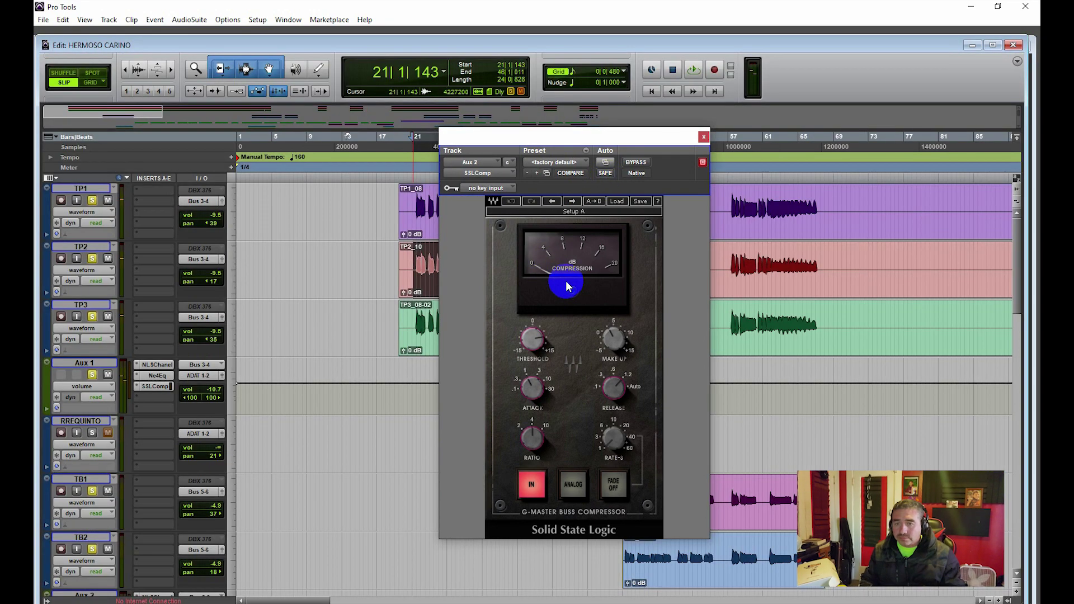
{"action": "left_click", "coordinate": [745, 507]}
{"action": "key", "text": "space"}
Lower the threshold of Aux 2's SSLComp, adjust its release, switch Analog on, and close the plug-in.
{"action": "mouse_move", "coordinate": [526, 338]}
{"action": "left_mouse_down"}
{"action": "mouse_move", "coordinate": [526, 370]}
{"action": "mouse_move", "coordinate": [509, 338]}
{"action": "left_mouse_up"}
{"action": "left_click_drag", "start_coordinate": [592, 369], "coordinate": [611, 390]}
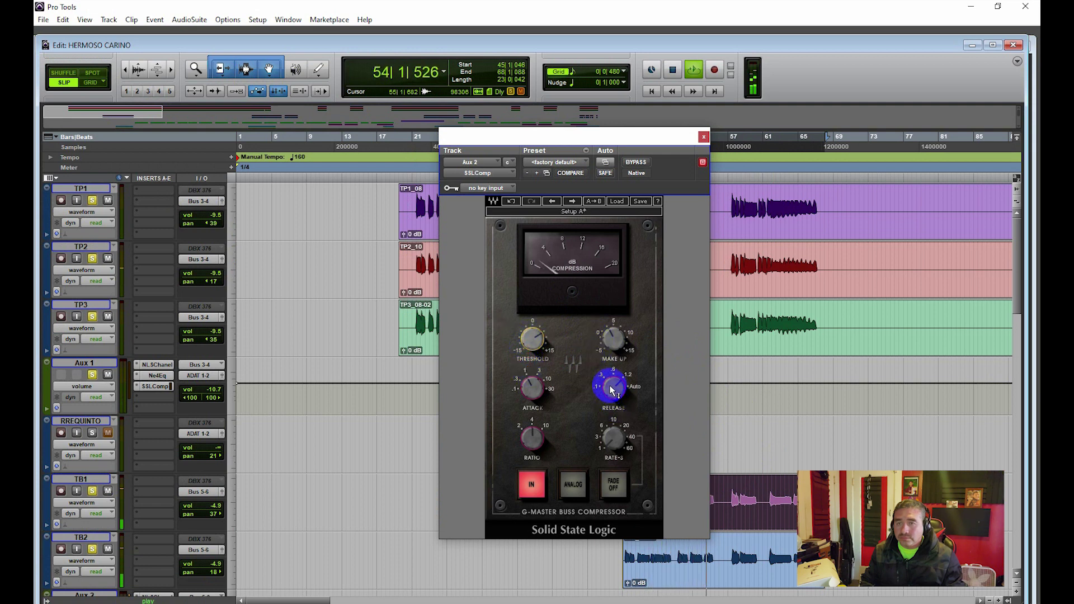
{"action": "left_click", "coordinate": [612, 389]}
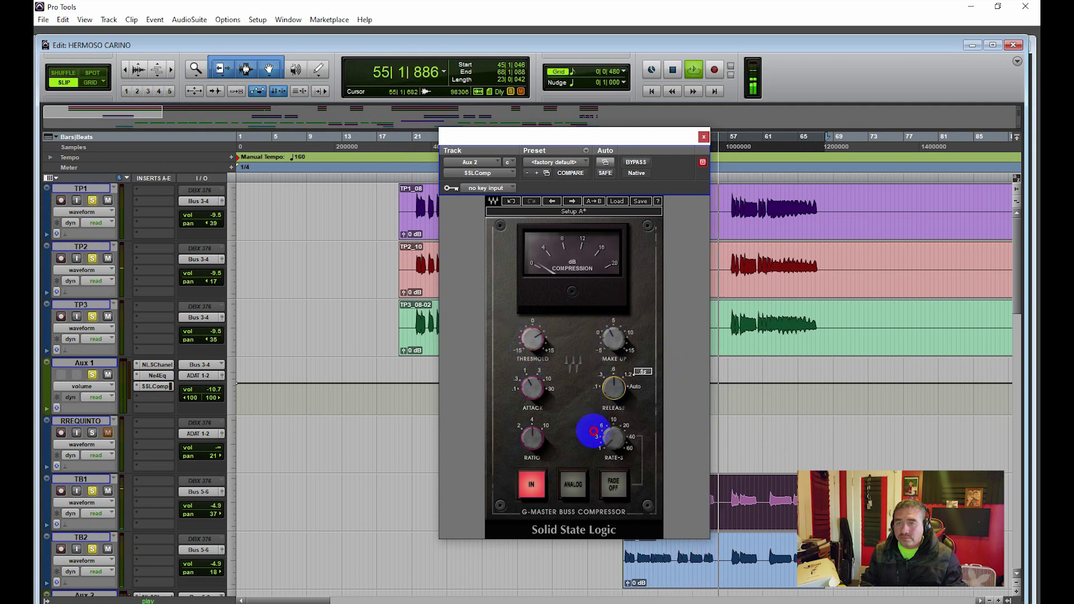
{"action": "left_click", "coordinate": [584, 482]}
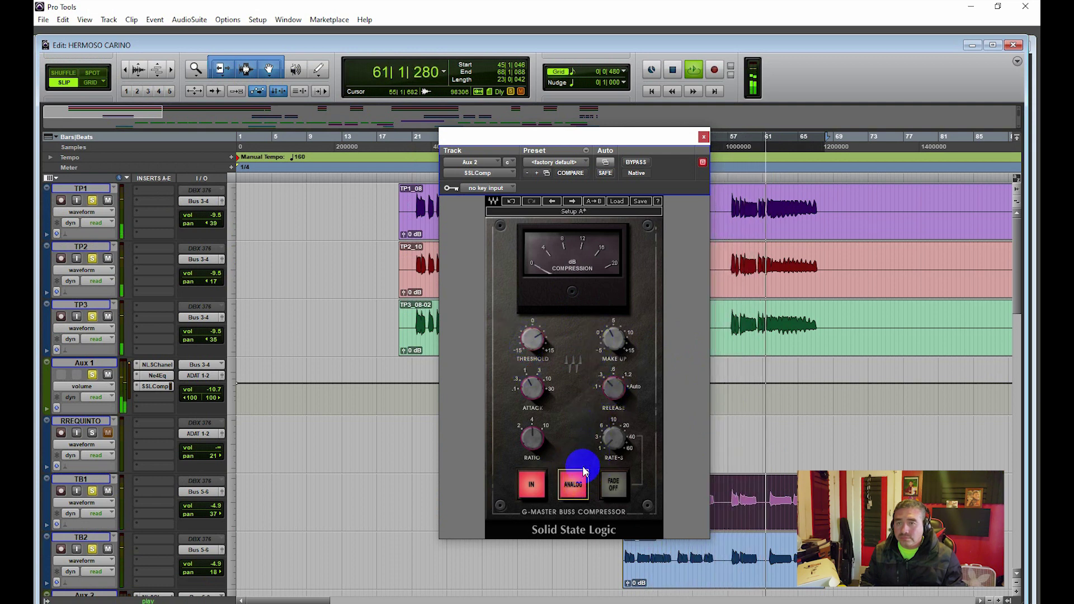
{"action": "left_click", "coordinate": [704, 137]}
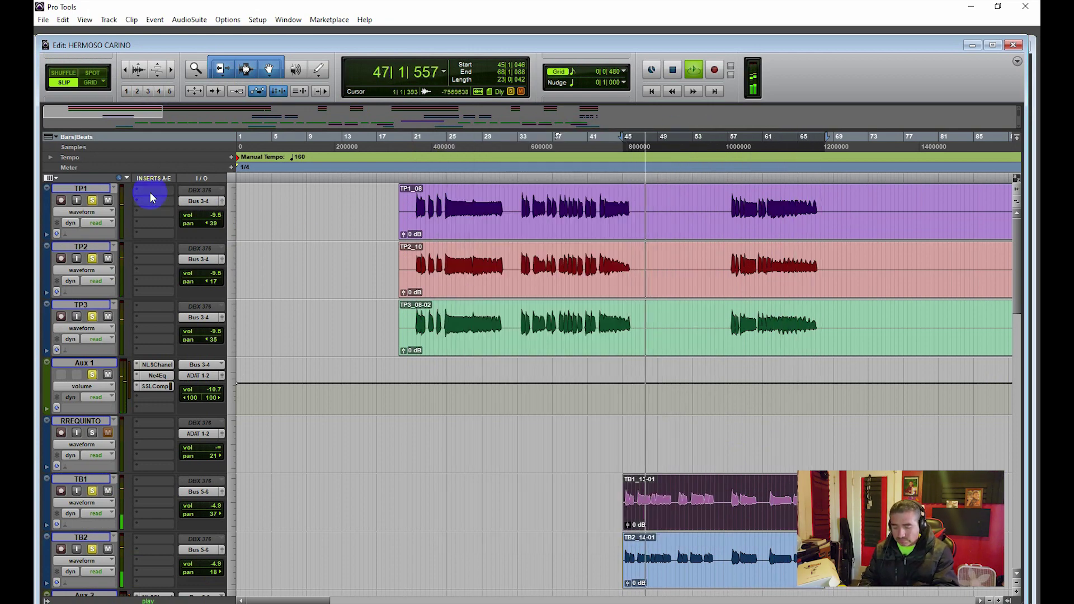
Return to the Mix window and review the fader levels of the TB tracks and the Aux 1 and Aux 2 buses.
{"action": "key", "text": "ctrl+equal"}
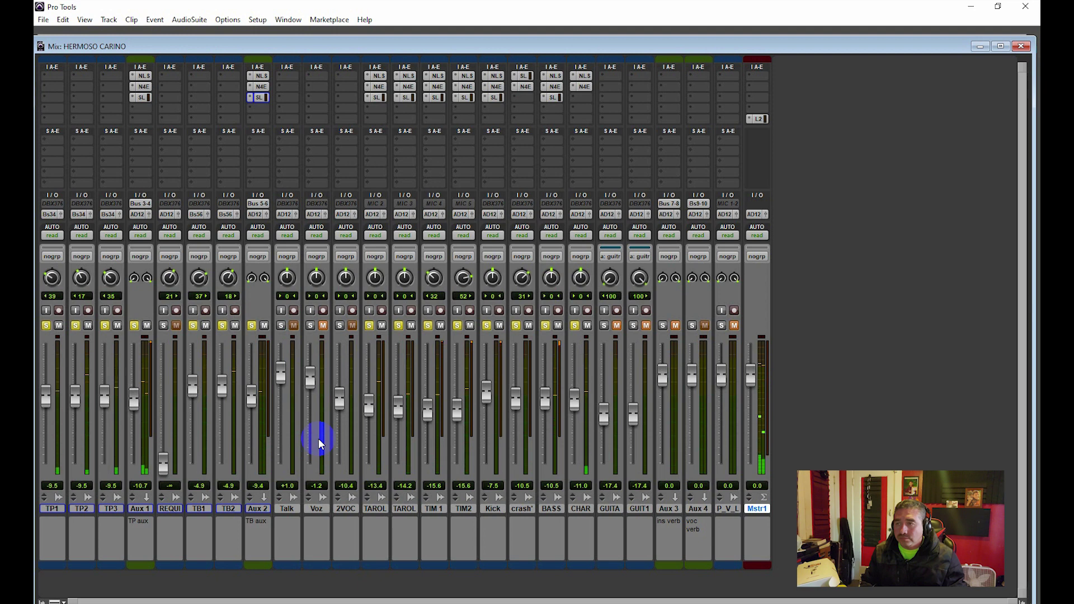
{"action": "left_click", "coordinate": [137, 412]}
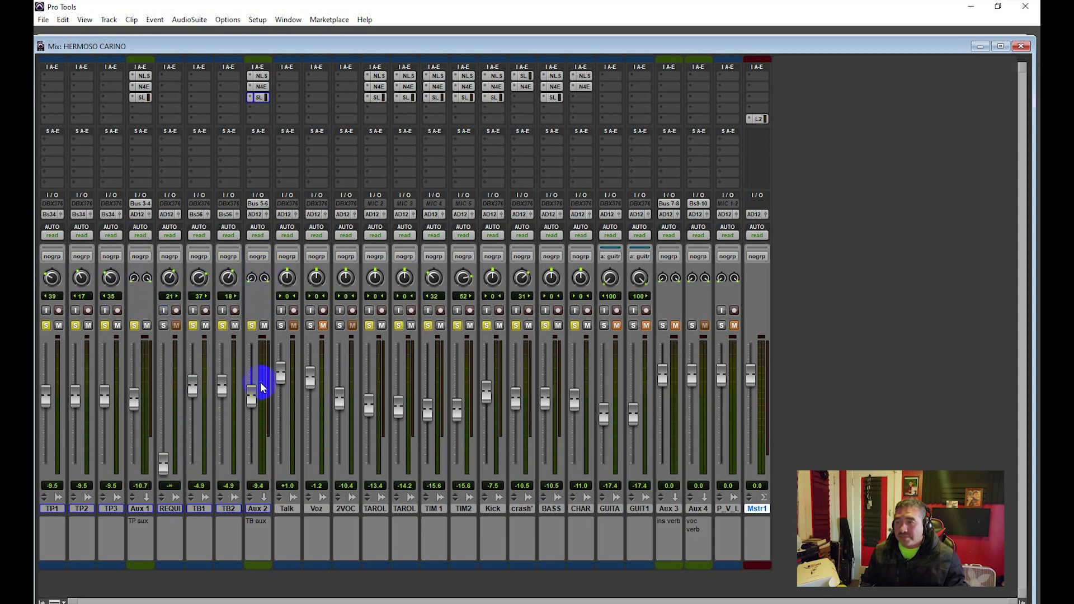
{"action": "left_click", "coordinate": [196, 402]}
{"action": "left_click", "coordinate": [221, 378]}
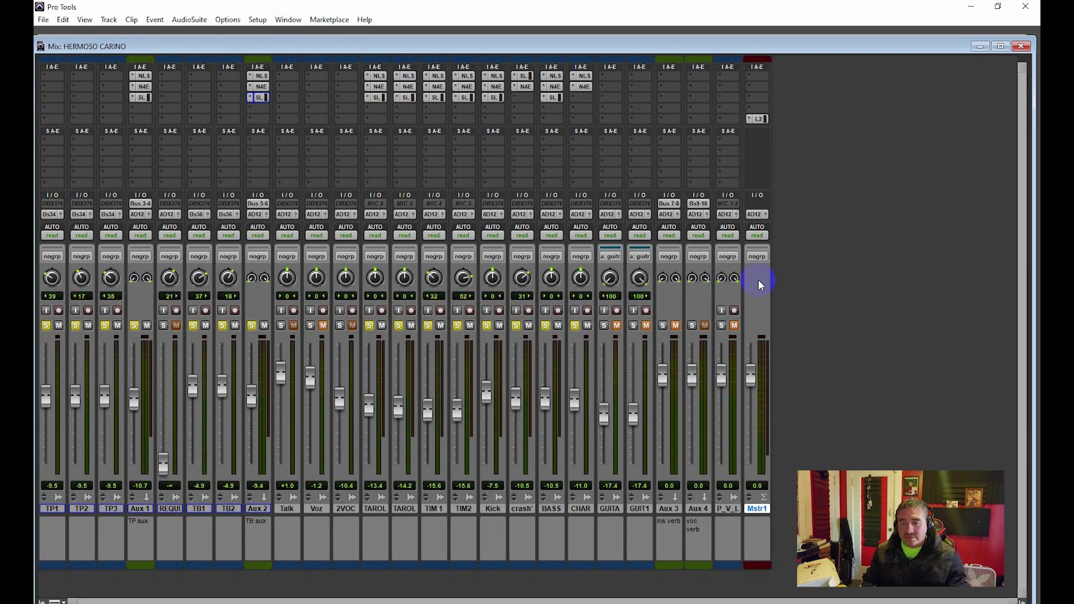
Select the TP1 passage from about bar 20 to 67 in the Edit window and play it with the Mix window shown.
{"action": "key", "text": "space"}
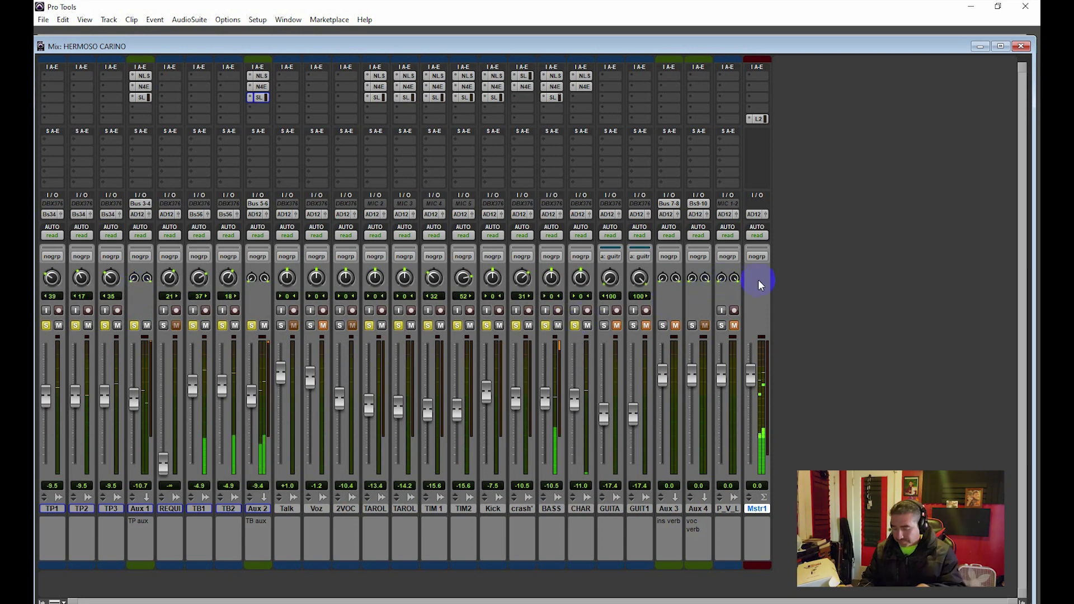
{"action": "key", "text": "ctrl+="}
{"action": "key", "text": "space"}
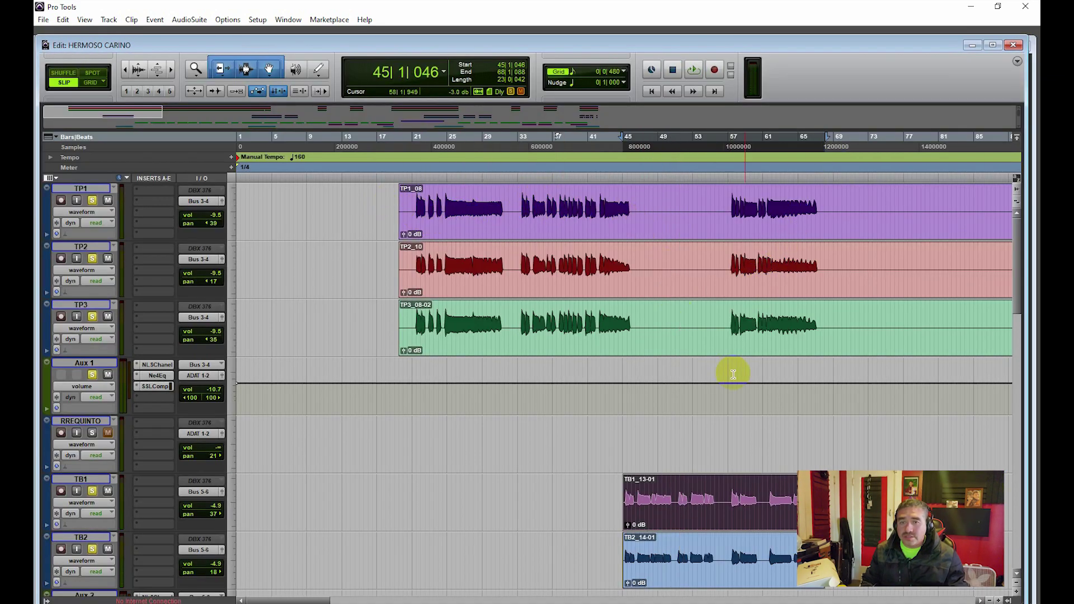
{"action": "left_click_drag", "start_coordinate": [816, 206], "coordinate": [408, 228]}
{"action": "key", "text": "space"}
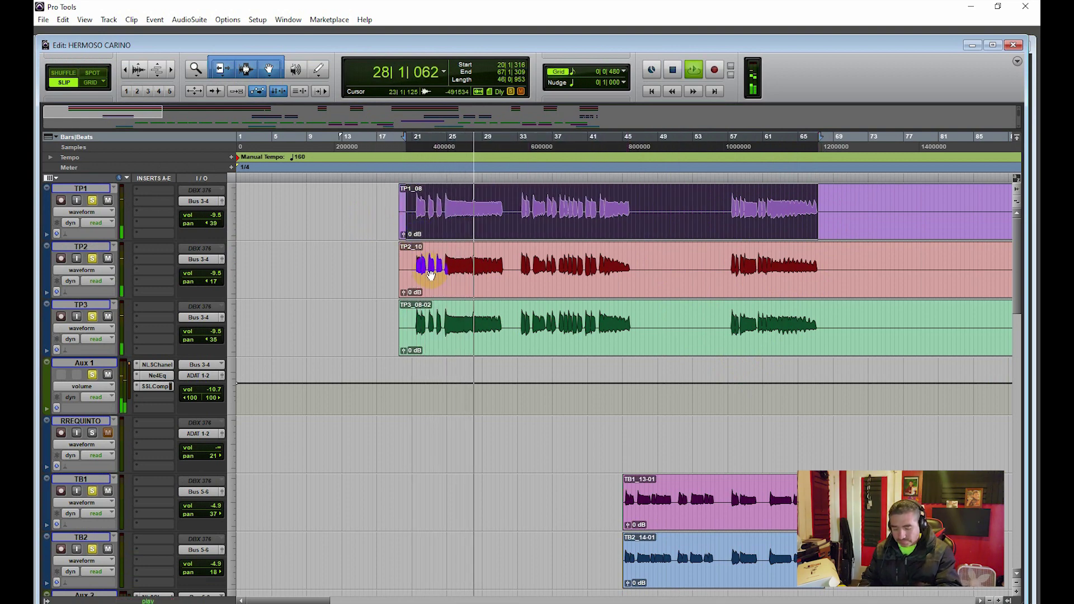
{"action": "key", "text": "ctrl+equal"}
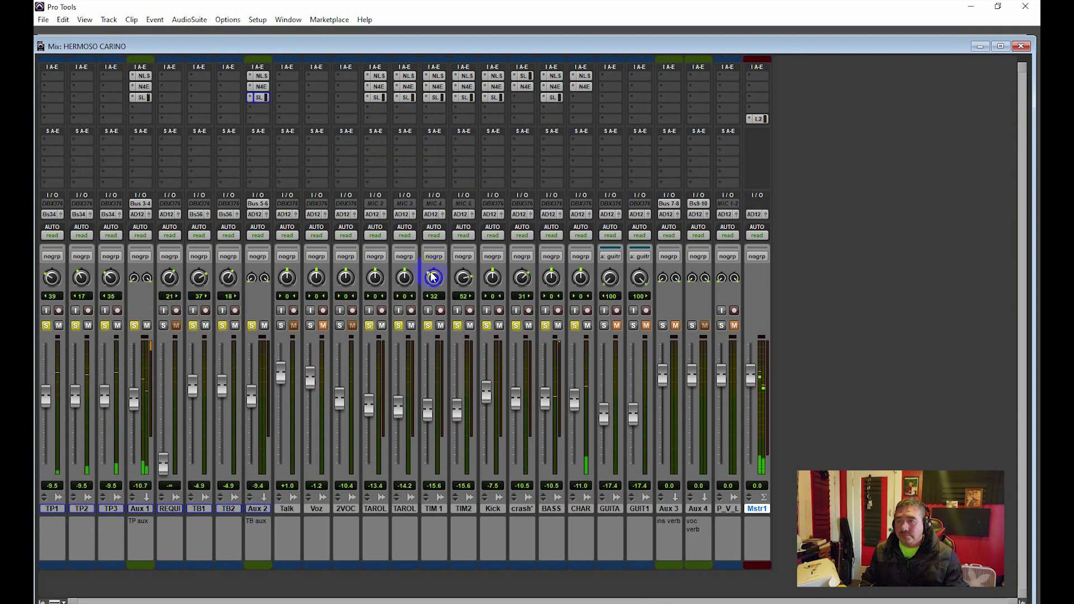